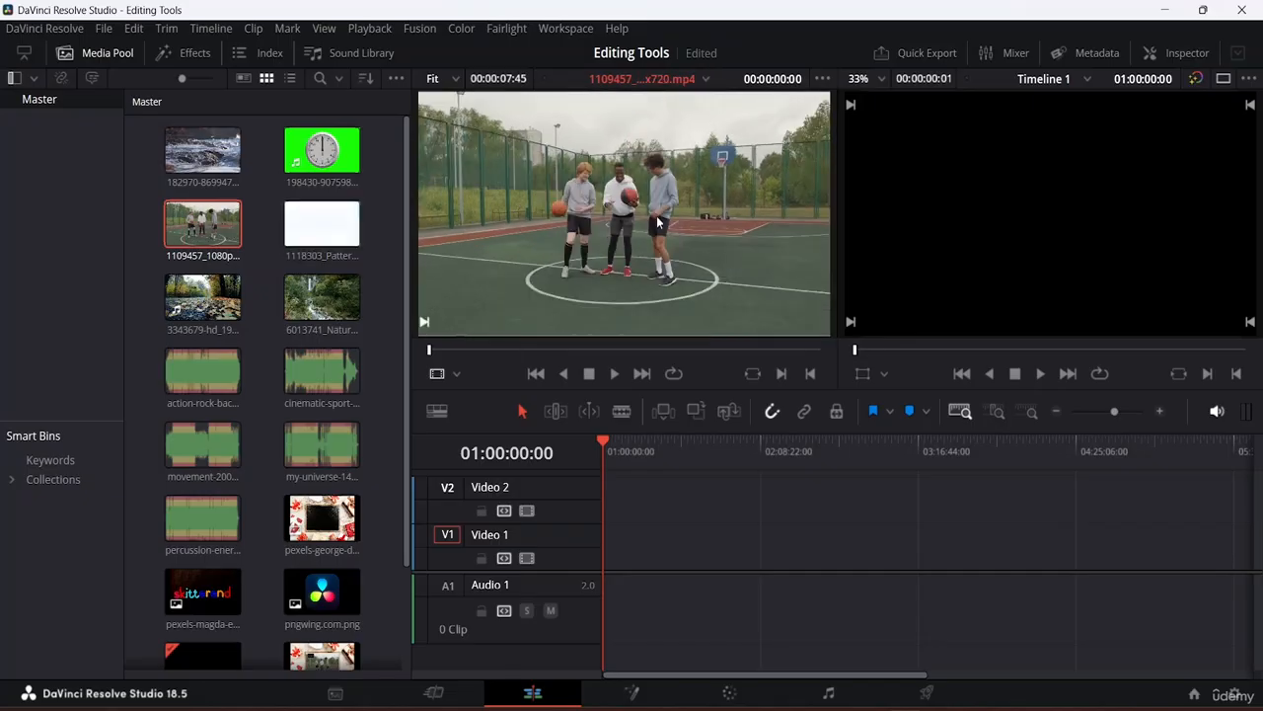
Place the basketball clip at the start of Video 1 and move the playhead to 01:00:07:01.
left_click_drag(649, 217, 633, 552)
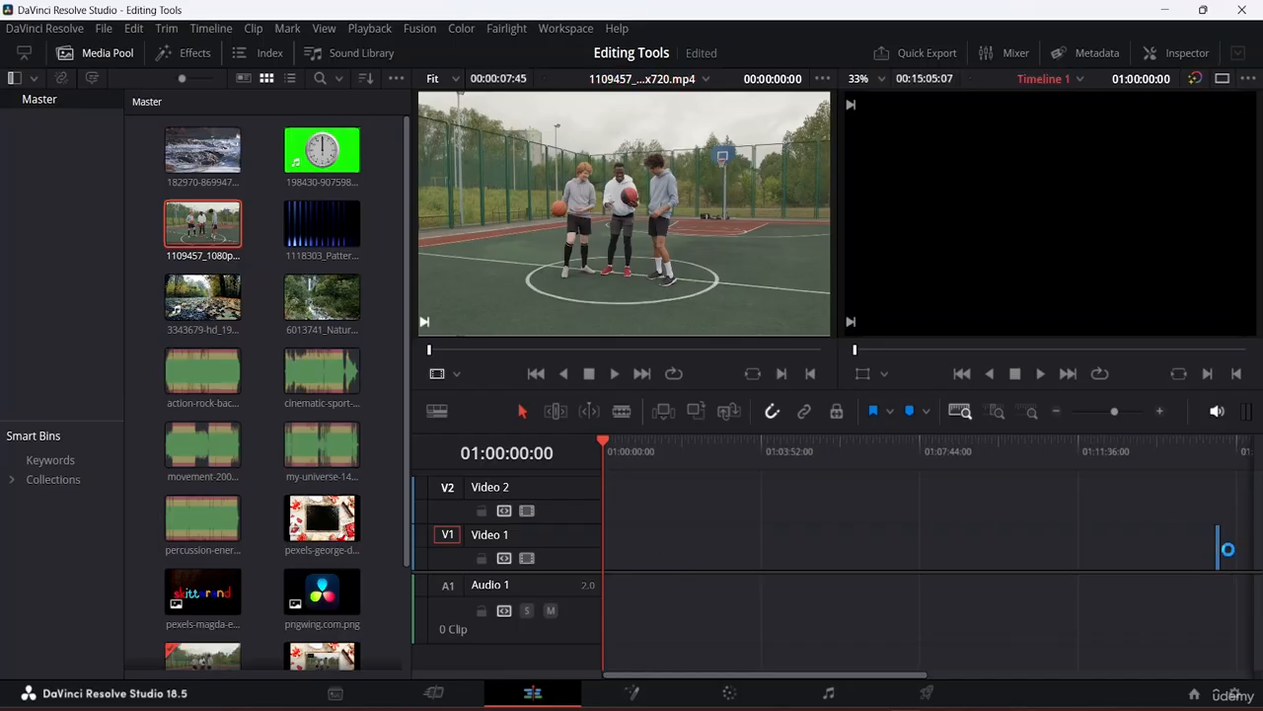
left_click_drag(1219, 555, 604, 556)
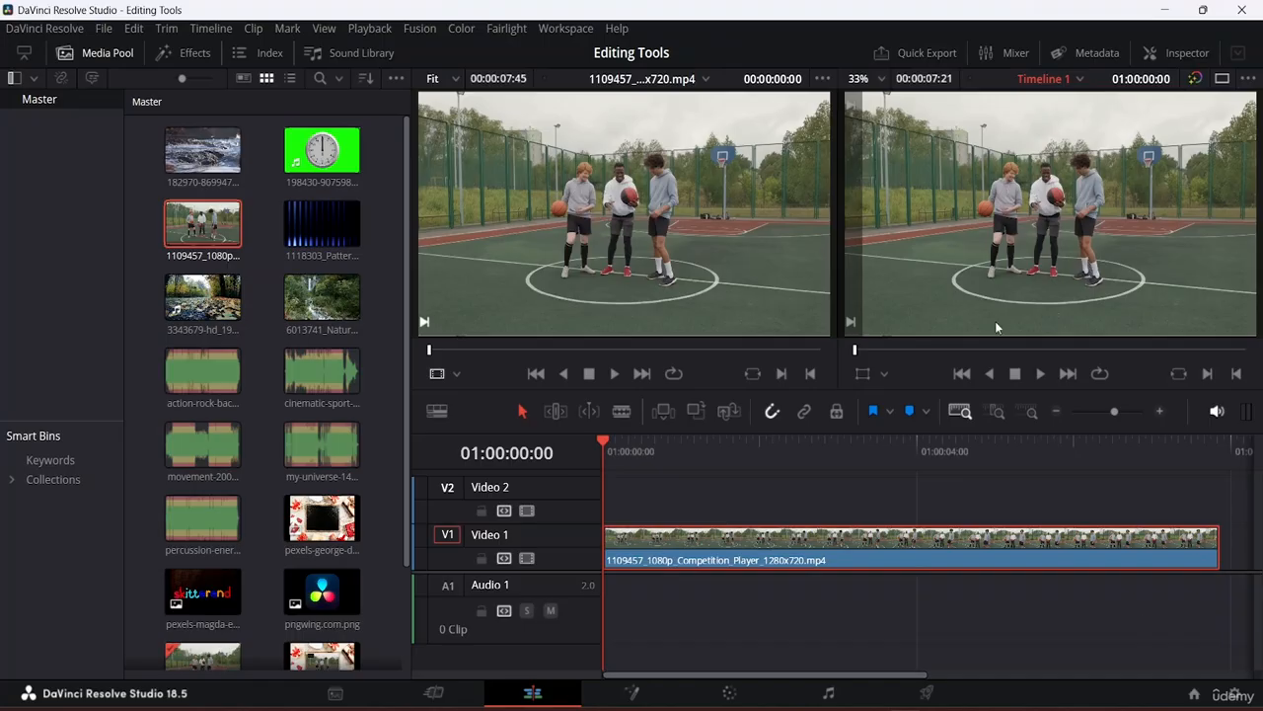
left_click(883, 375)
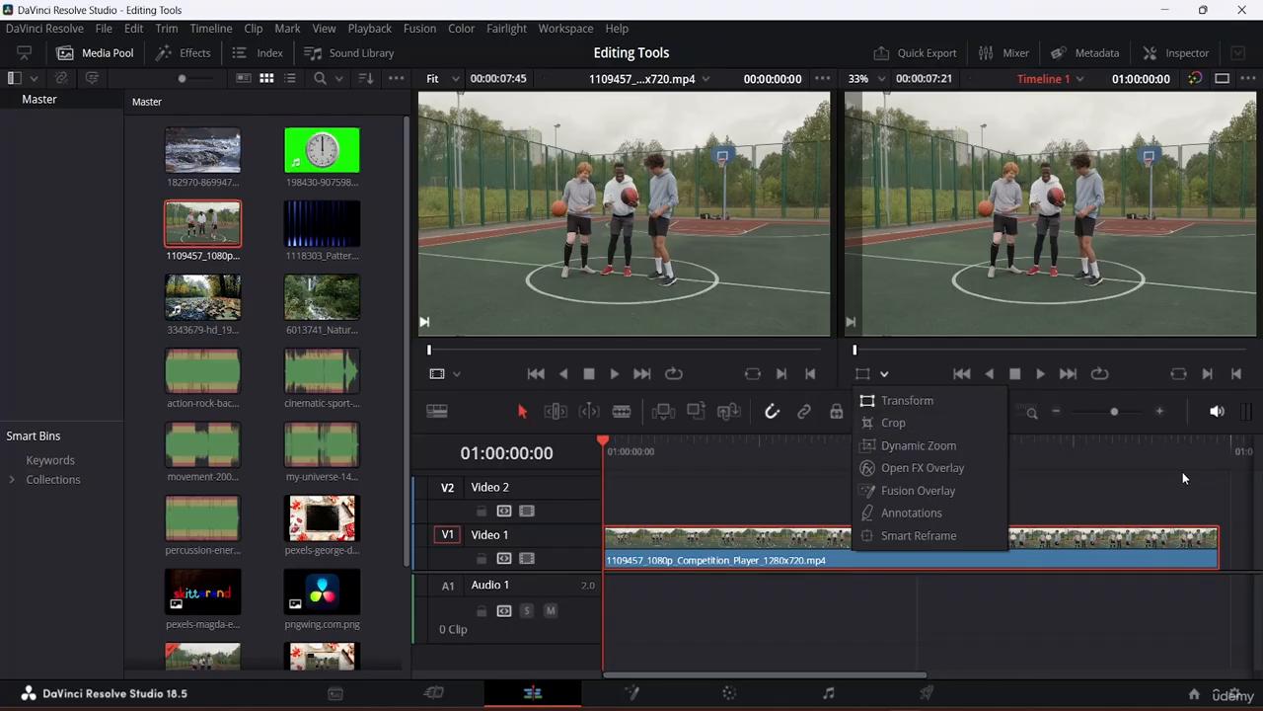
left_click(1157, 467)
left_click(1157, 467)
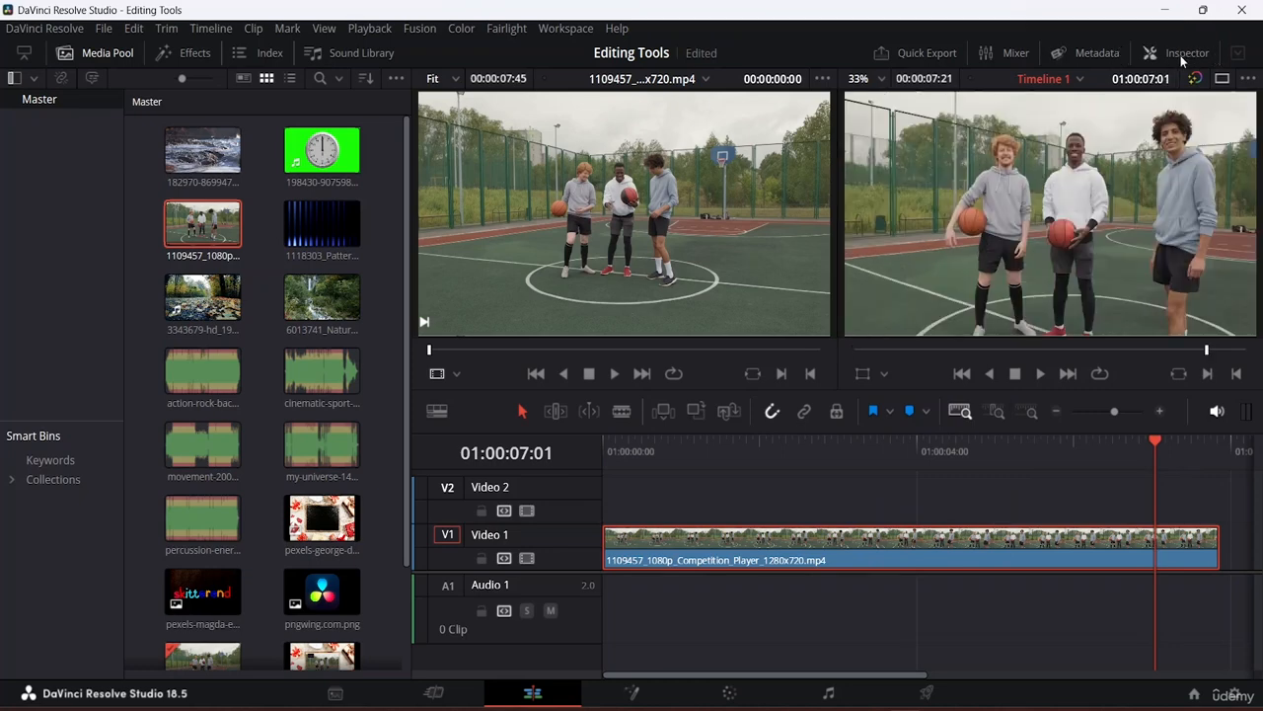
Show the timeline clip's metadata, examine its clip details, and hide the metadata again.
left_click(1100, 53)
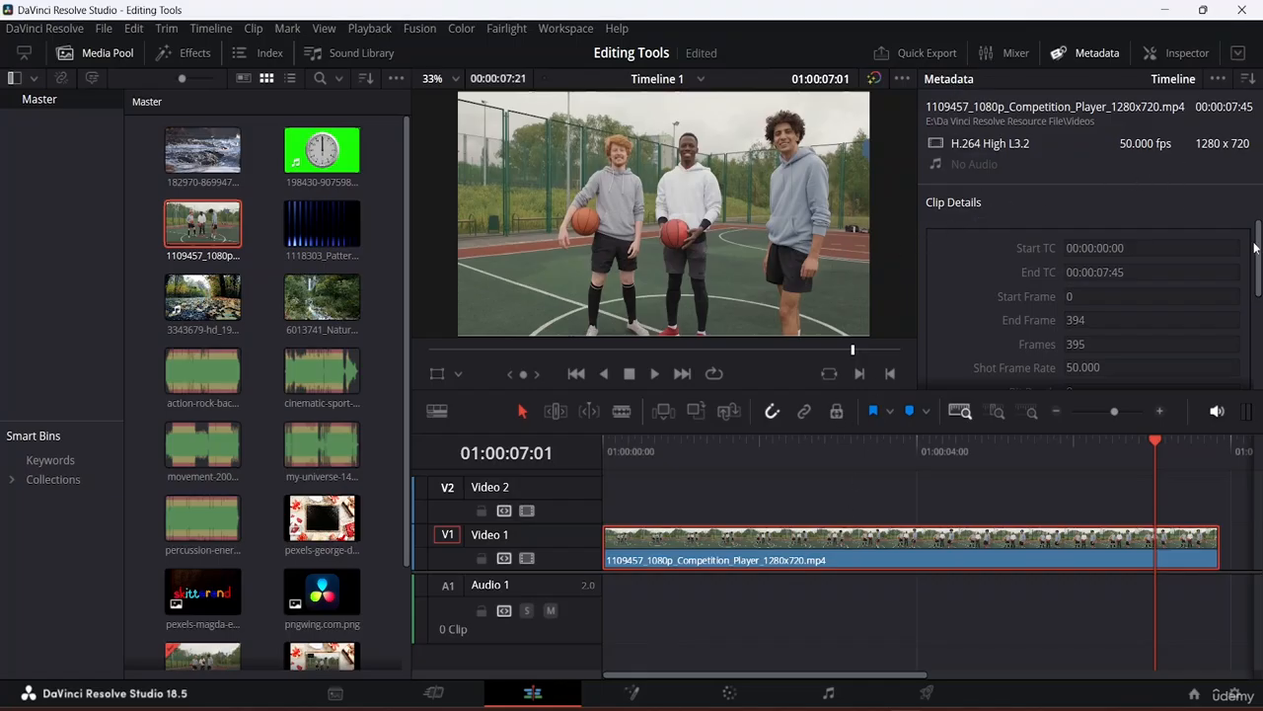
left_click_drag(1075, 388, 1075, 464)
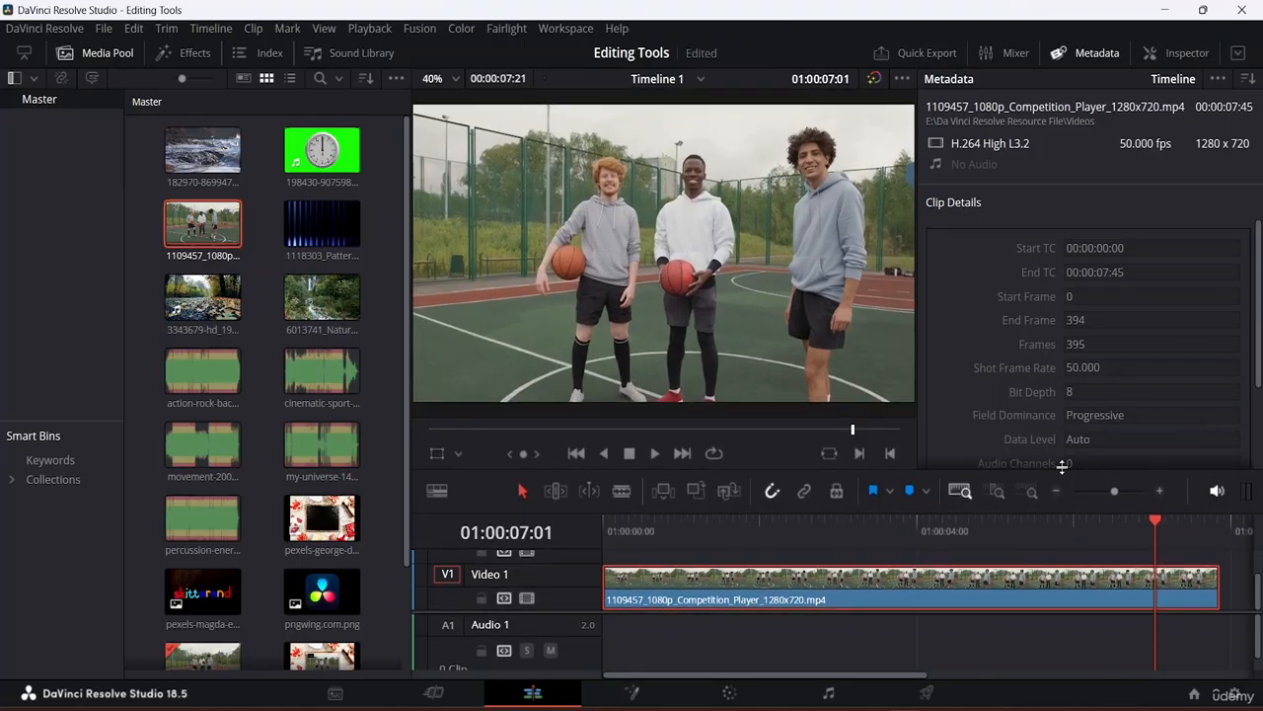
left_click_drag(1062, 465, 1070, 400)
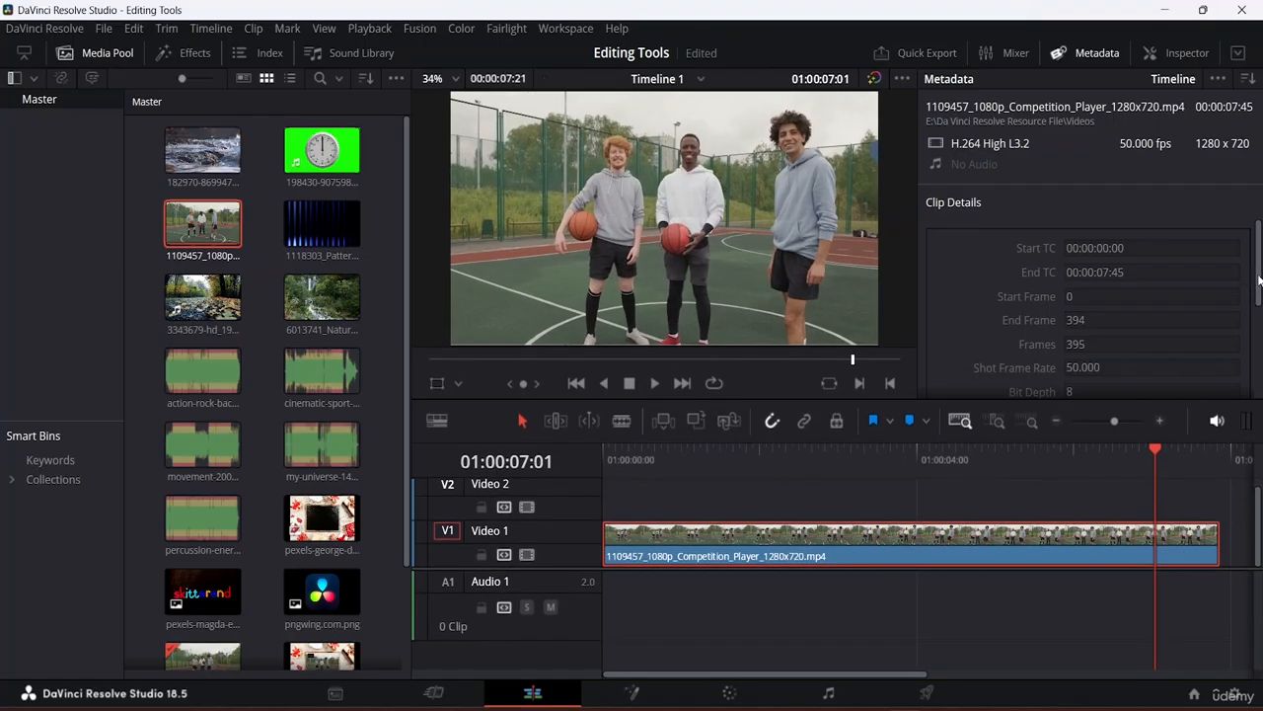
mouse_move(1258, 281)
left_mouse_down()
mouse_move(1257, 431)
mouse_move(1261, 272)
left_mouse_up()
left_click(1083, 52)
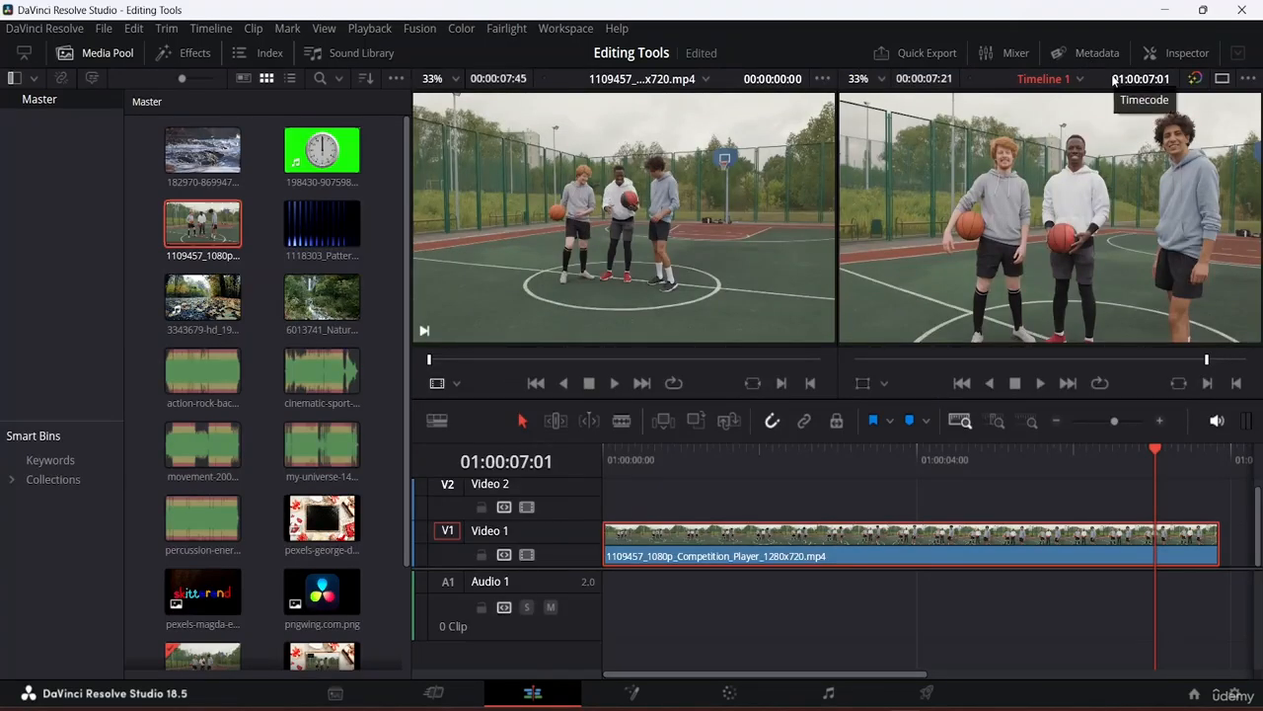
Switch to a single viewer and review the clip's video properties from Transform through Super Scale.
left_click(1222, 79)
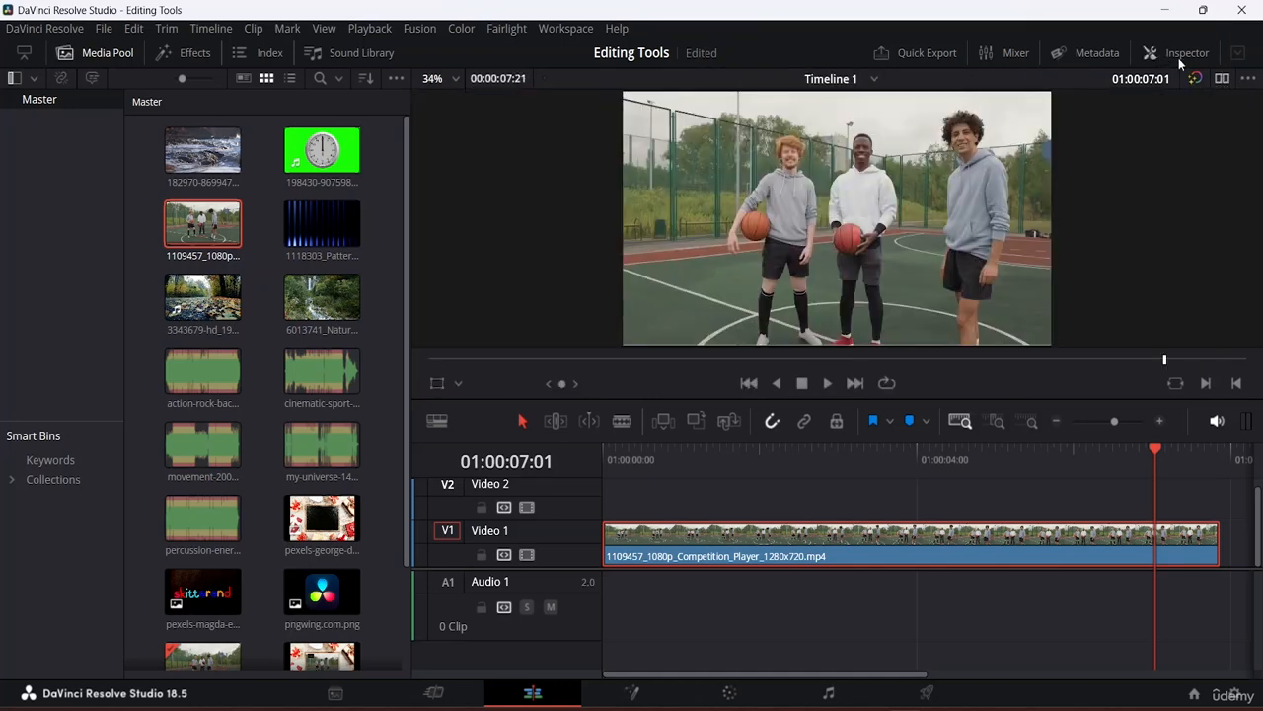
left_click(1179, 60)
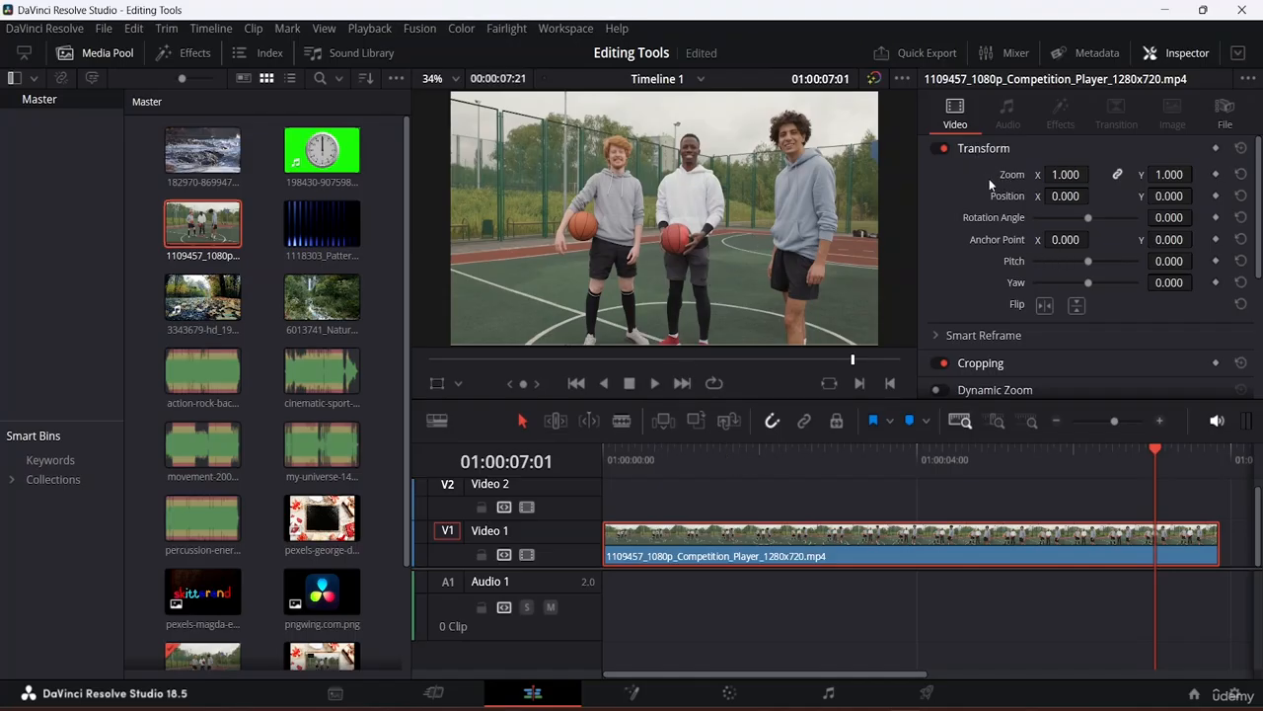
scroll(996, 347, "down", 4)
scroll(995, 348, "up", 1)
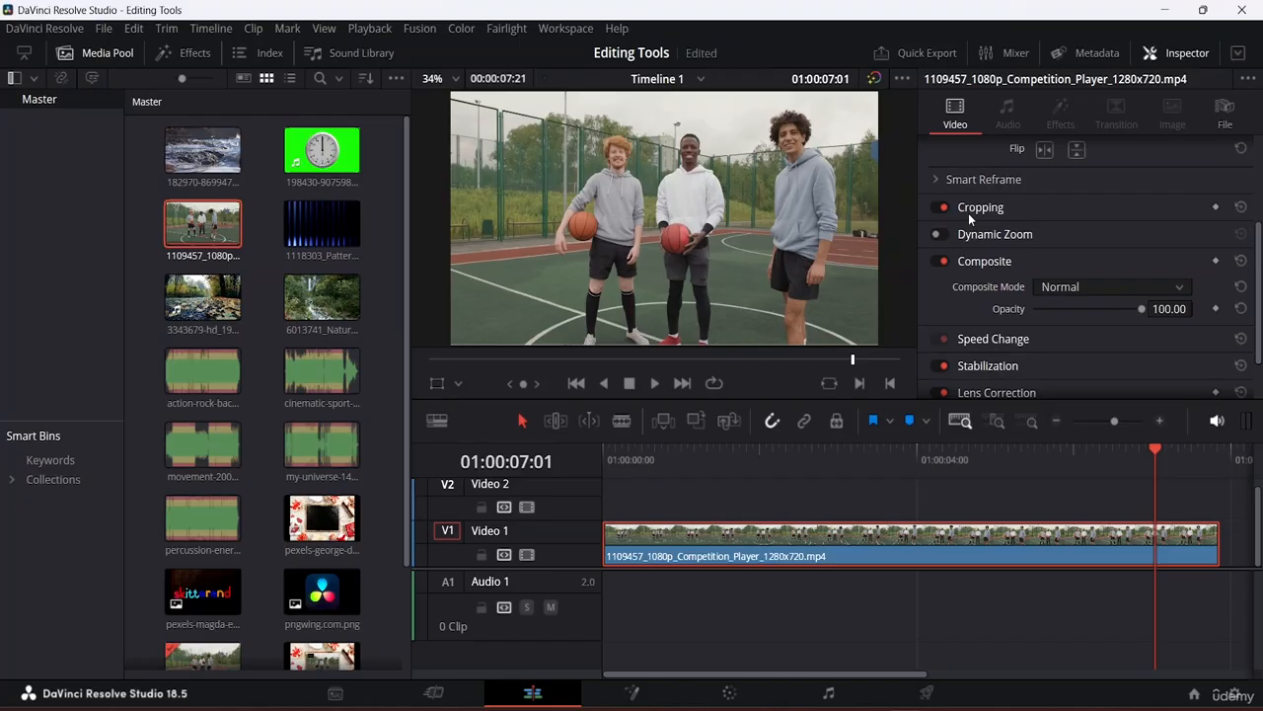
scroll(985, 267, "down", 2)
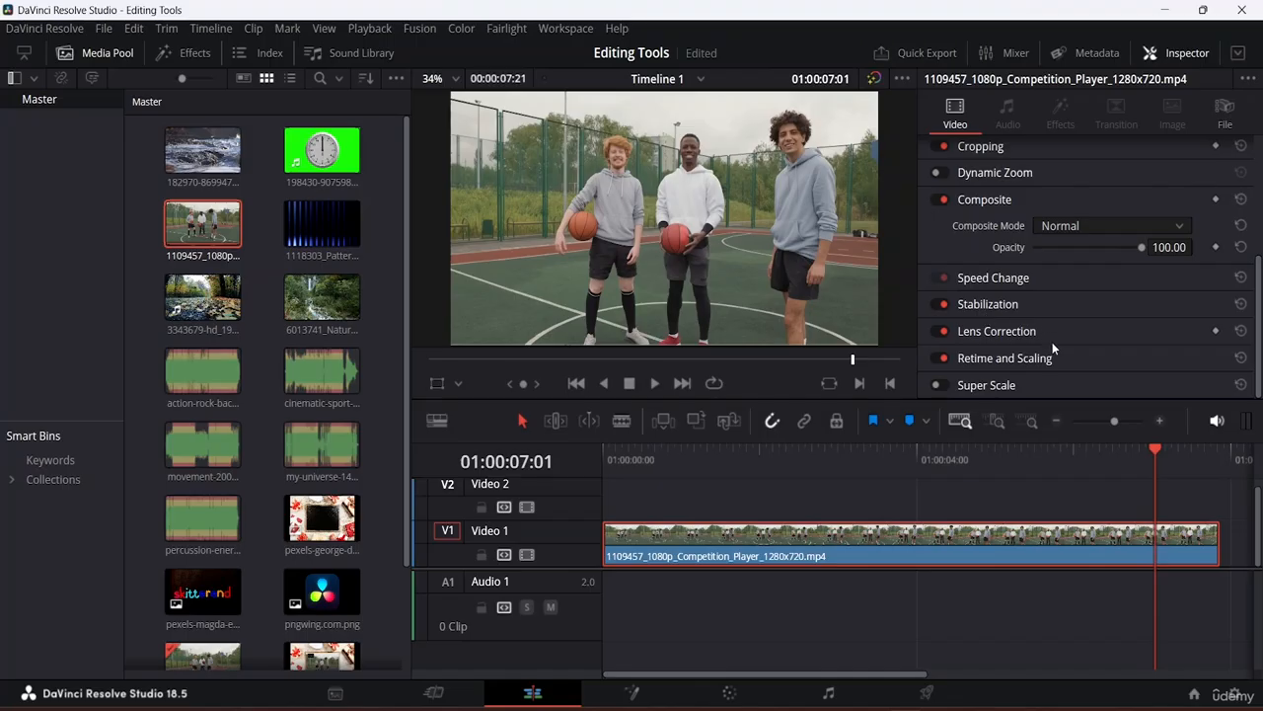
scroll(1044, 292, "up", 7)
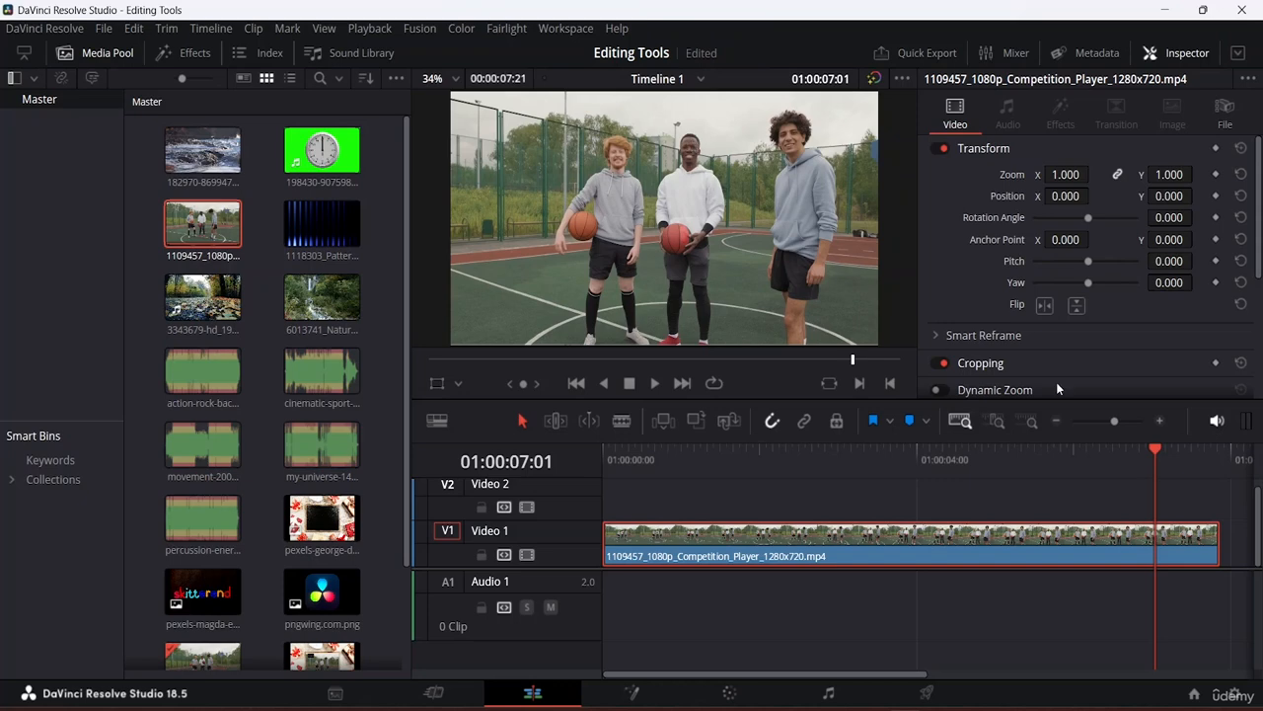
Move the timeline playhead back to 01:00:02:07.
left_click_drag(1155, 449, 736, 494)
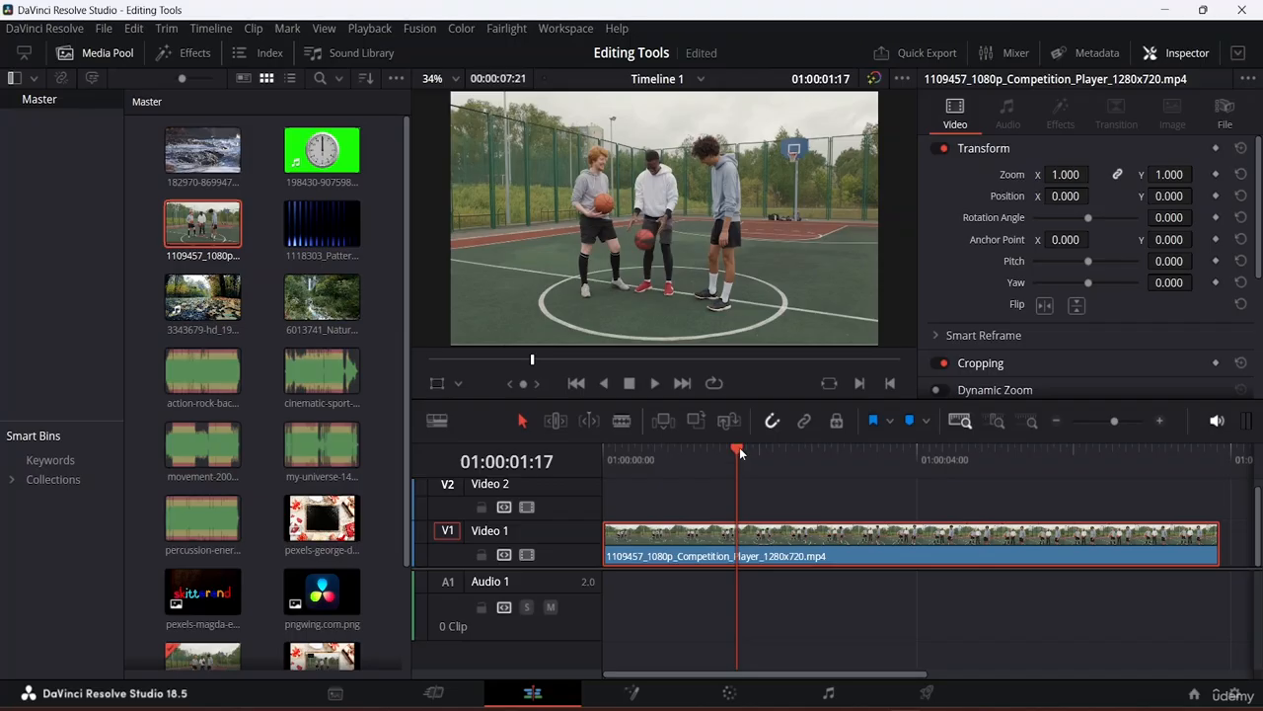
left_click_drag(739, 447, 784, 454)
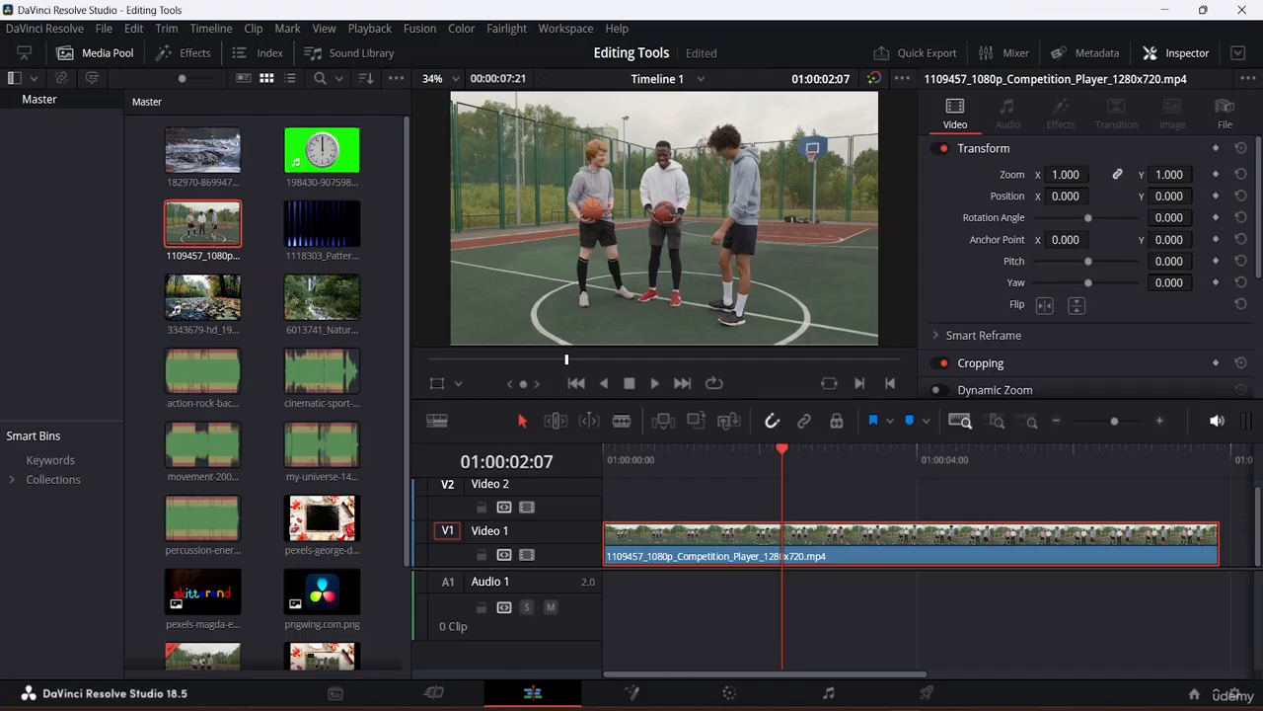
Try scaling the clip with linked zoom values of 0.630, 1.050 and 0.650, and reset the zoom to 1.
left_click_drag(1074, 174, 1037, 174)
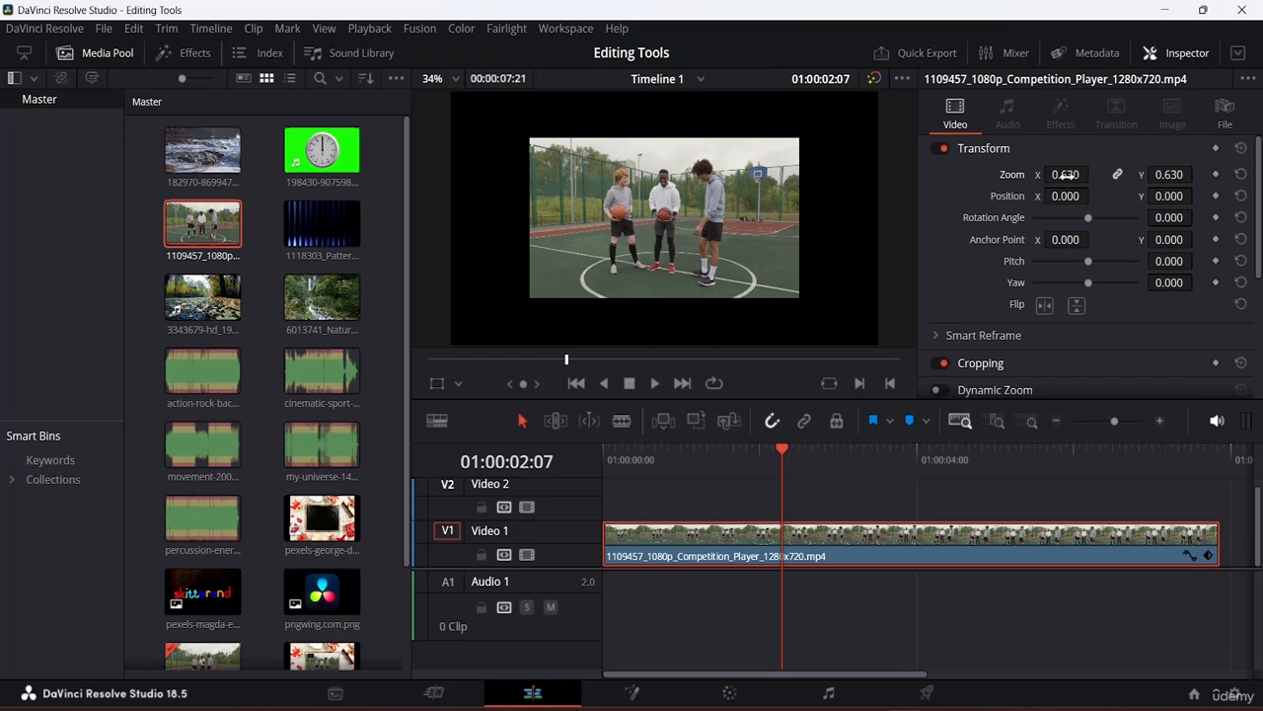
left_click_drag(1066, 174, 1099, 174)
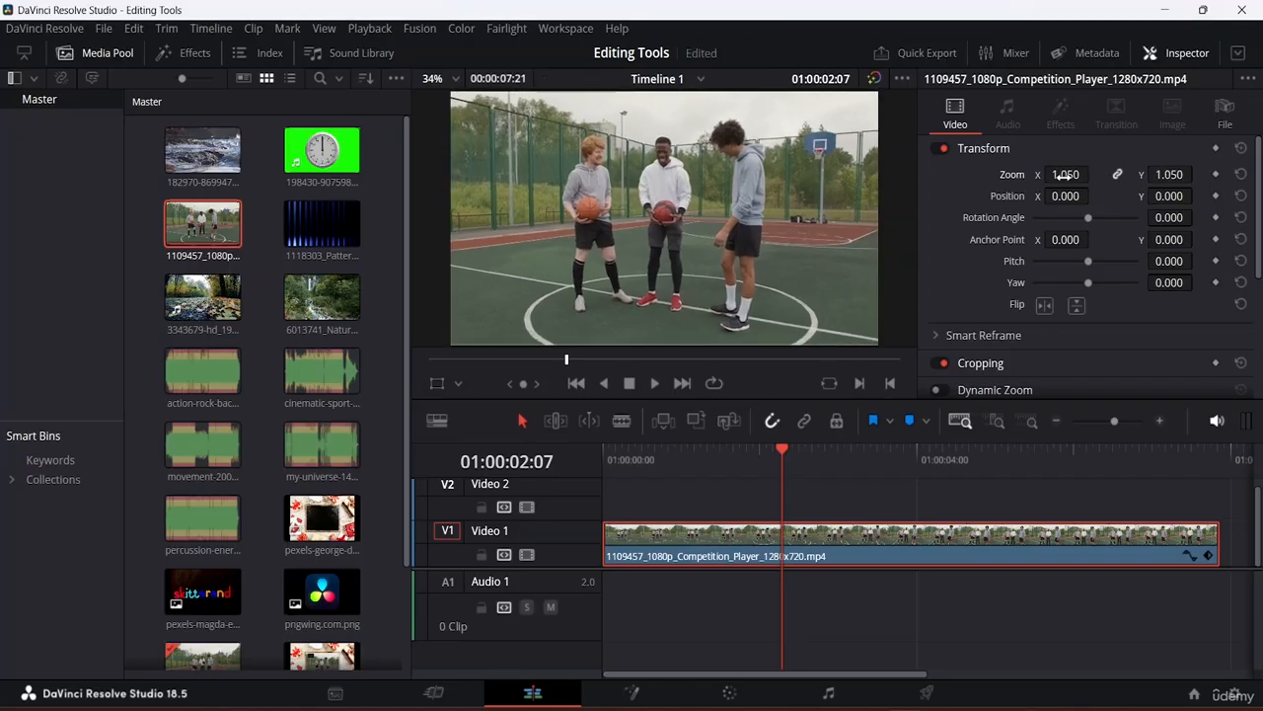
left_click(1061, 174)
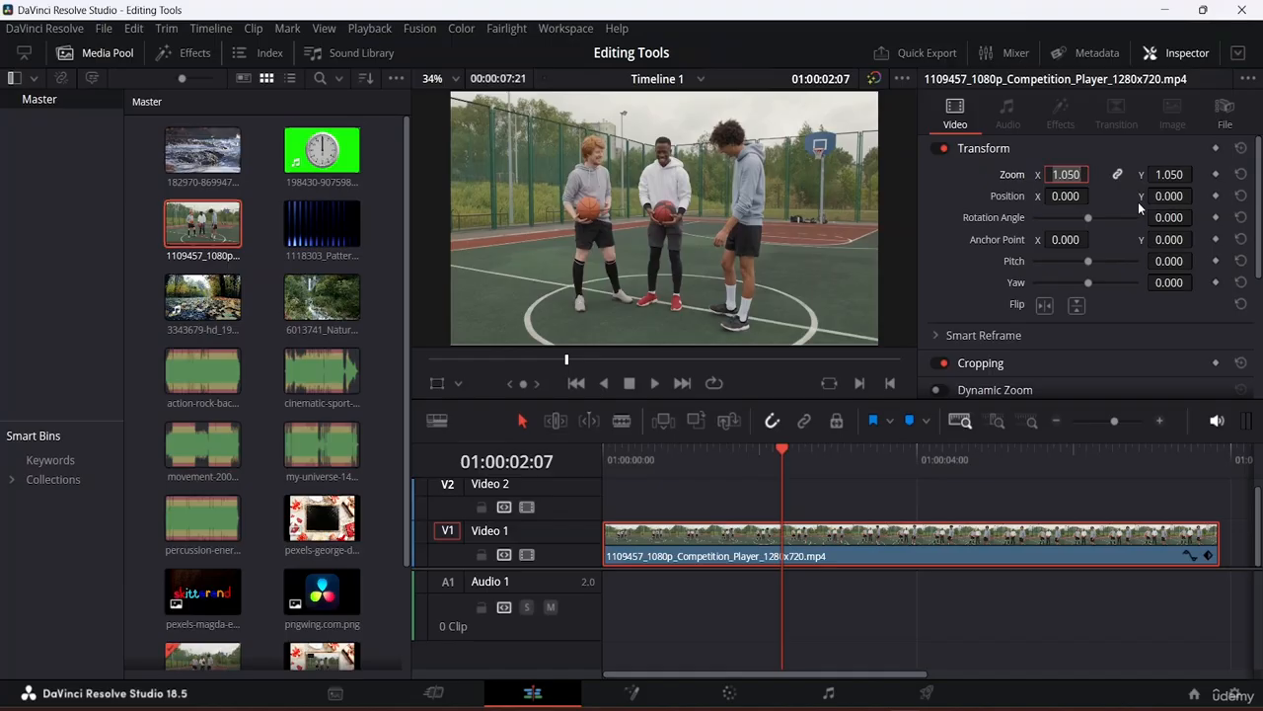
type("1")
key("Return")
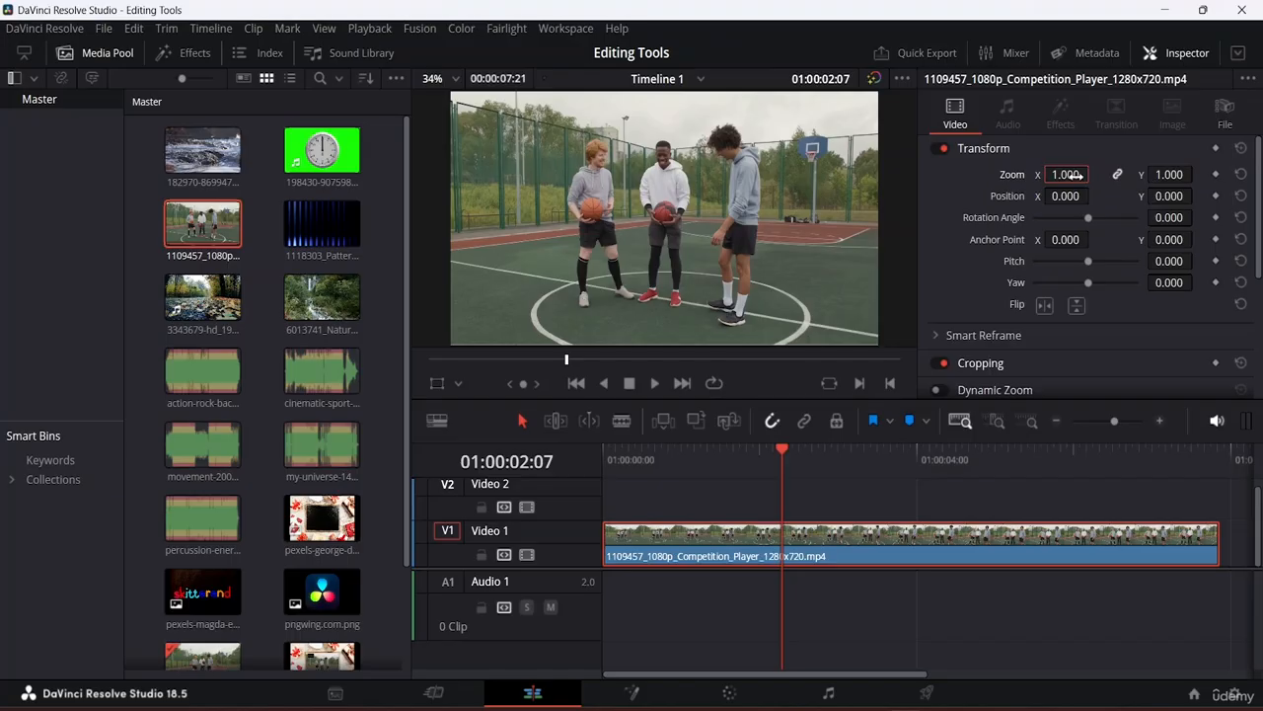
left_click_drag(1075, 177, 656, 148)
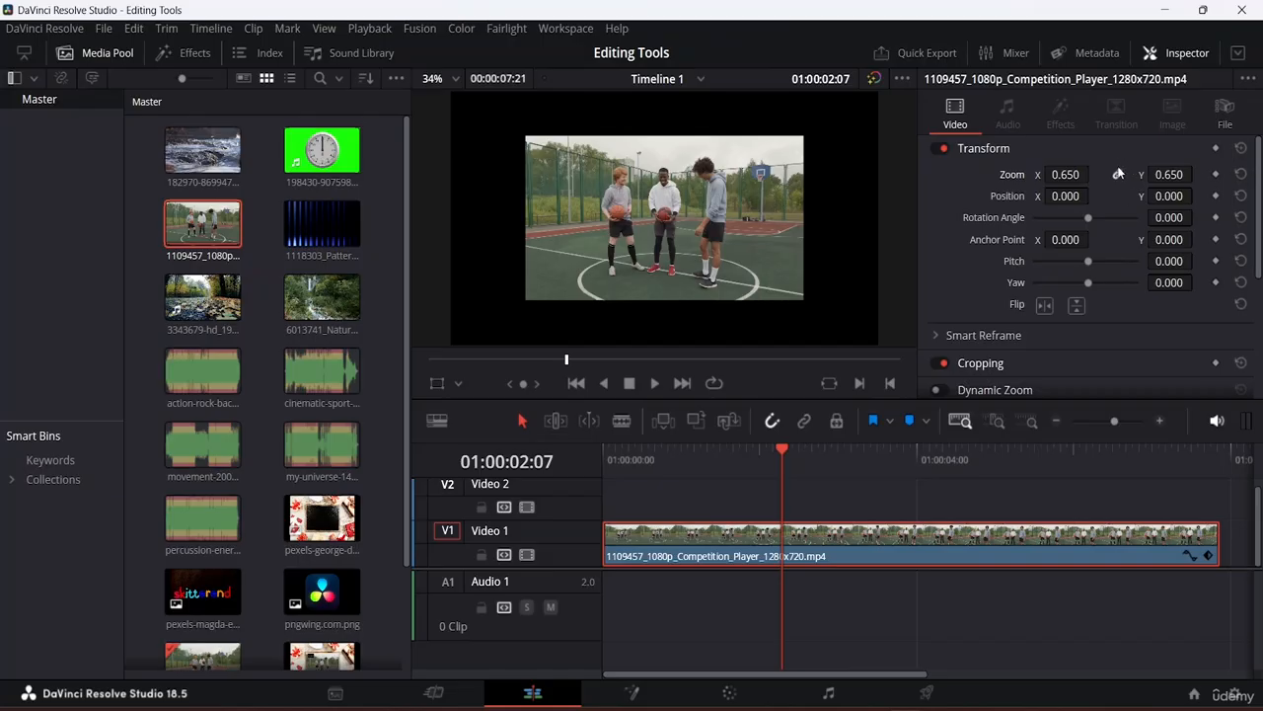
left_click(1240, 175)
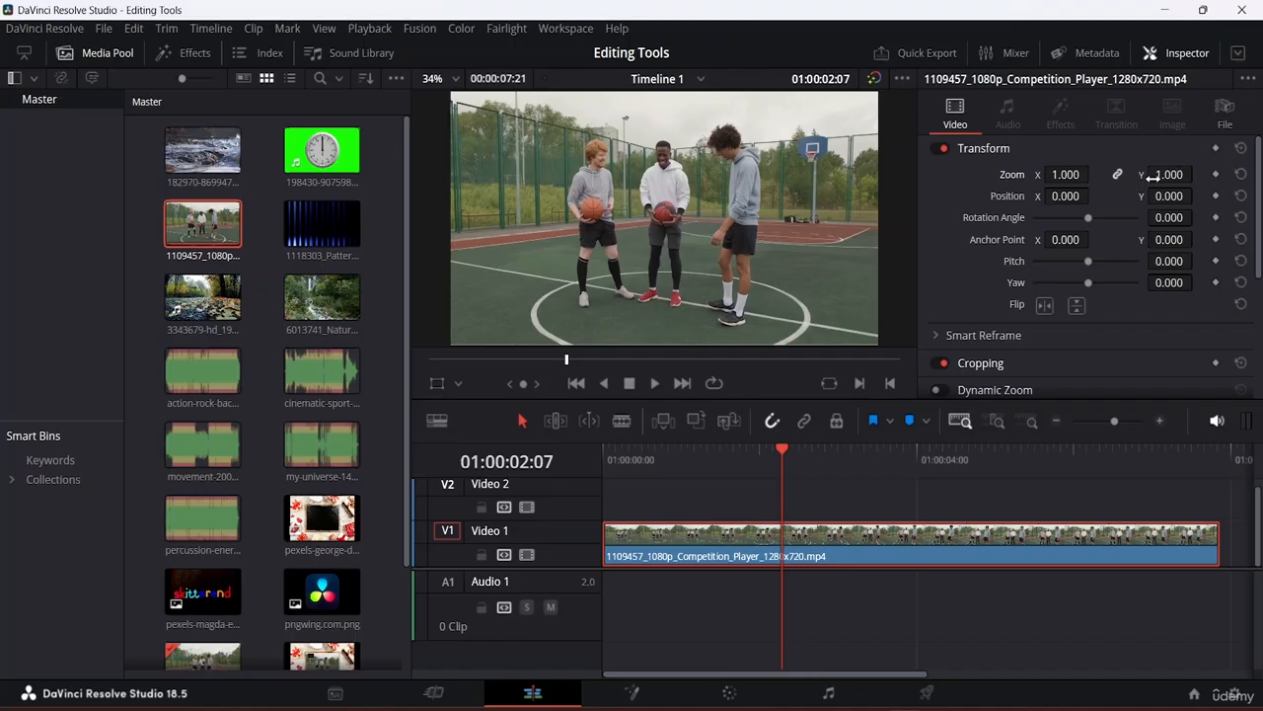
Unlink the clip's zoom axes and shrink it to zoom X 0.250 and Y 0.340, with the timeline clip shown in the viewer.
double_click(202, 223)
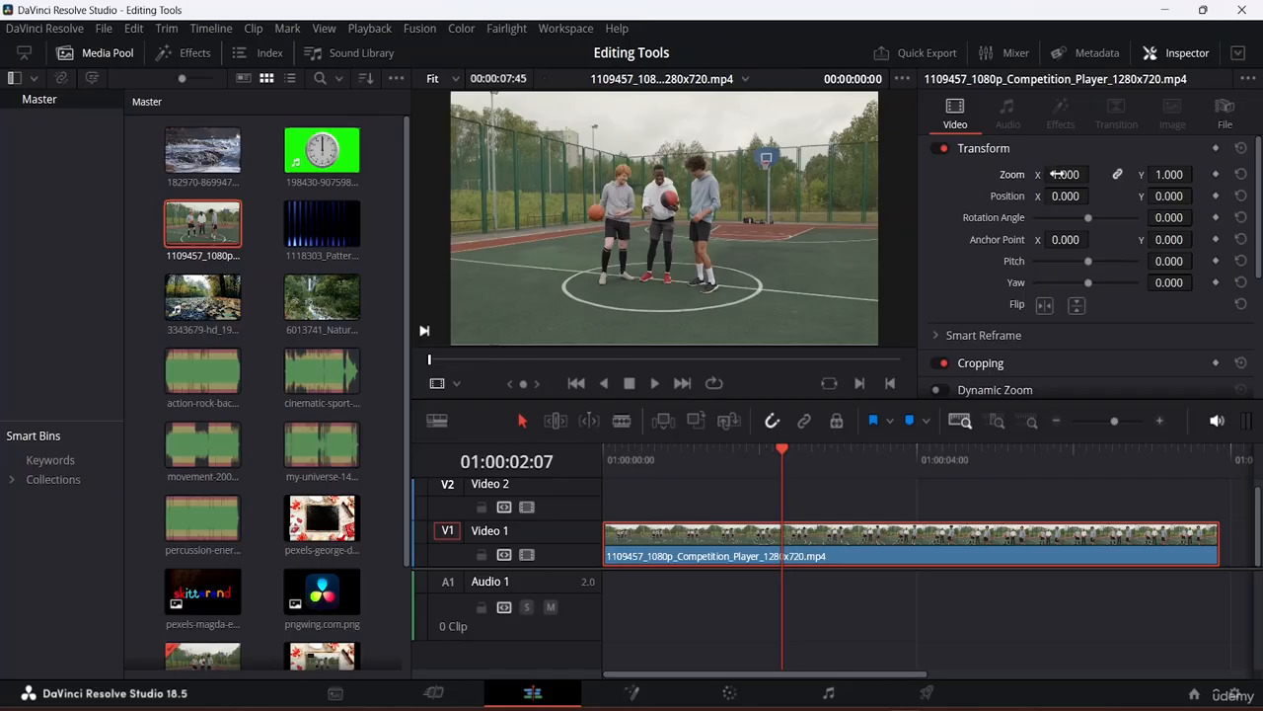
left_click(1117, 175)
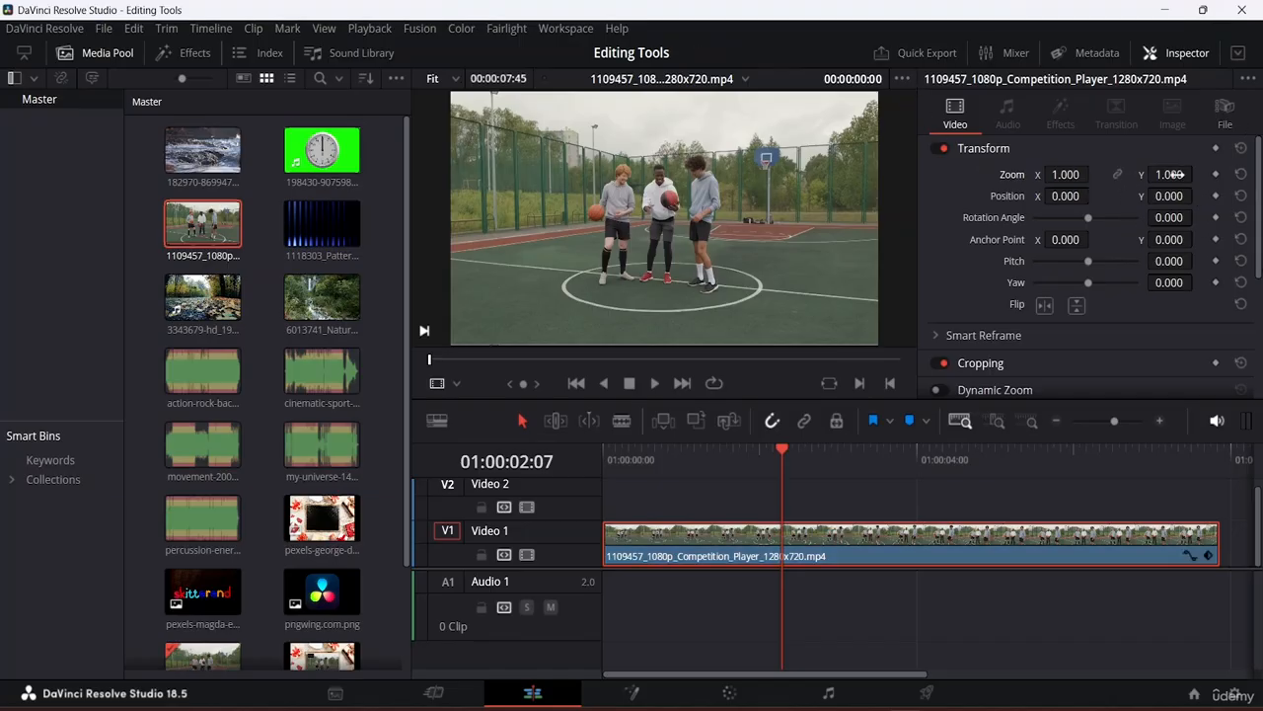
left_click_drag(1176, 175, 1111, 174)
left_click_drag(1068, 175, 1017, 174)
left_click_drag(1081, 175, 1046, 175)
left_click(1116, 175)
scroll(649, 251, "down", 1)
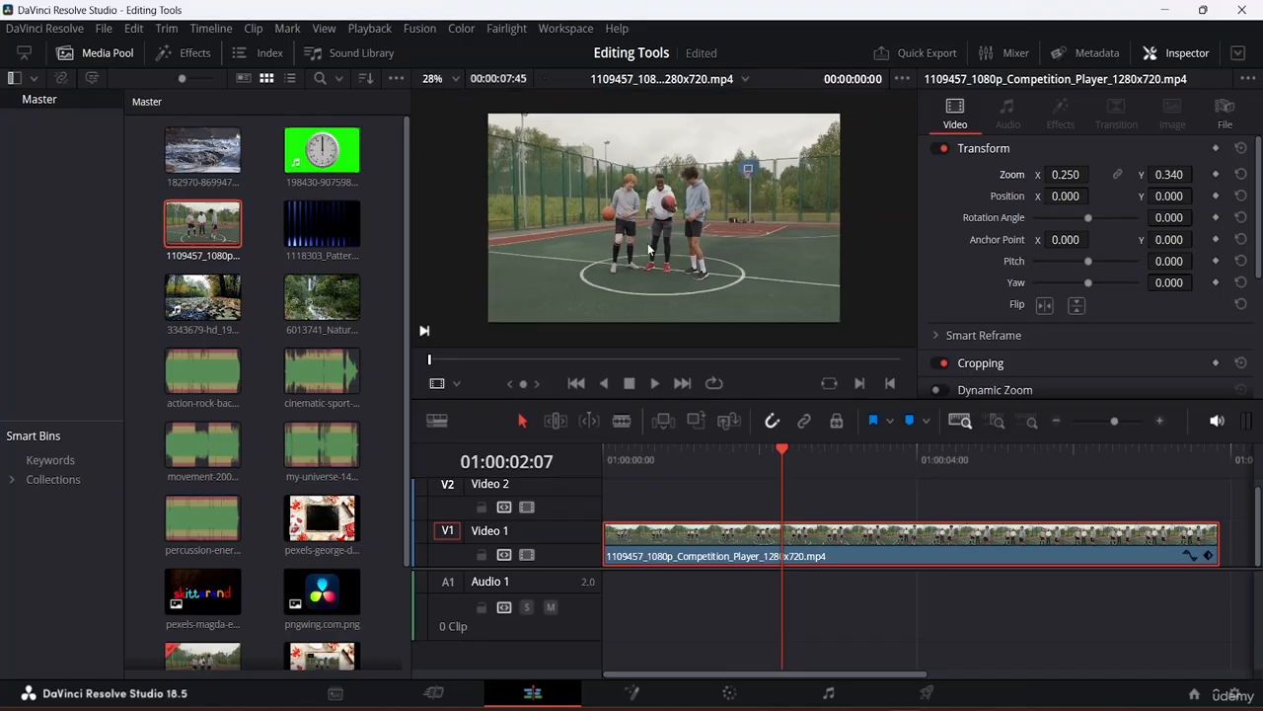
scroll(655, 231, "up", 1)
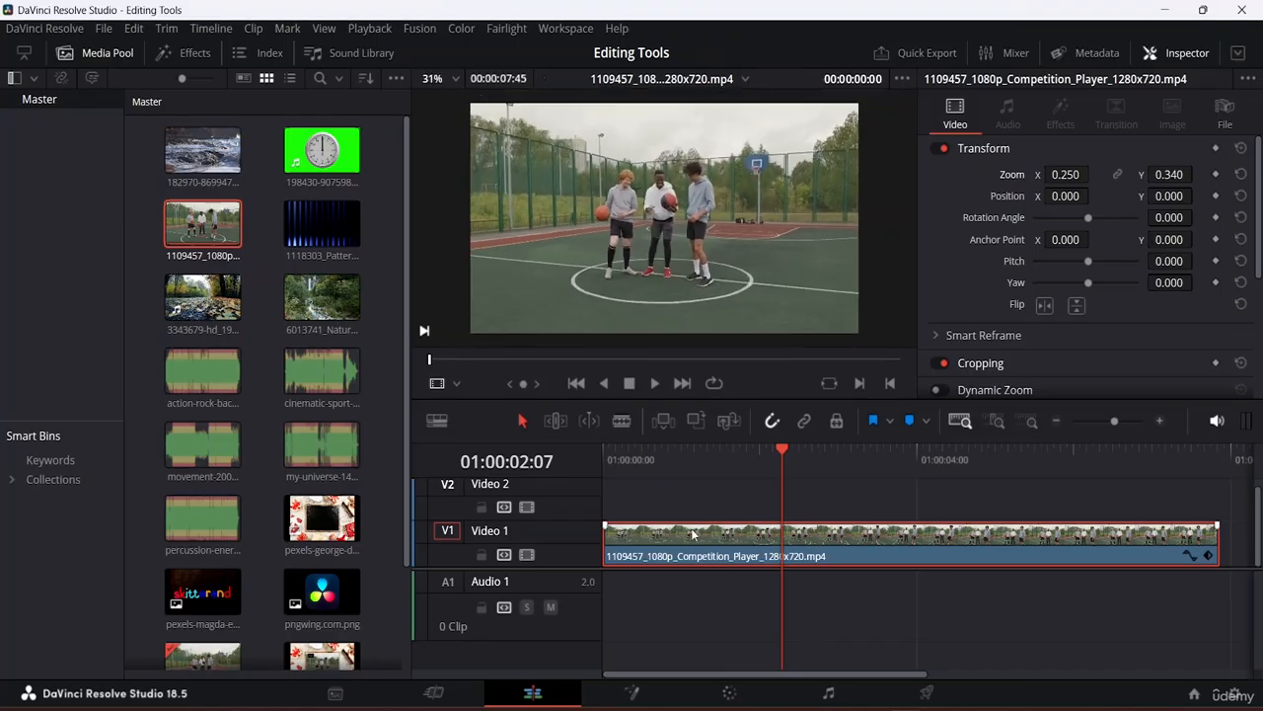
left_click(717, 549)
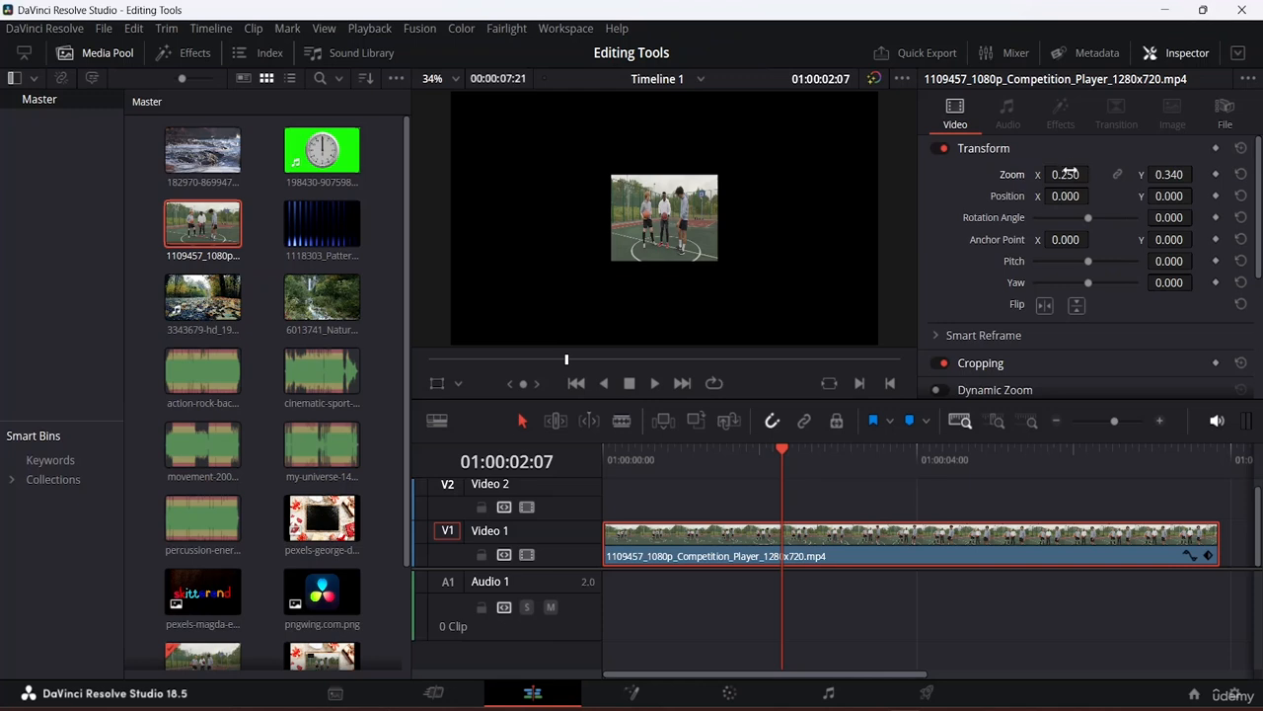
Set the clip's zoom to X 0.860 and Y 0.760, and its position to X -10 and Y -8.
mouse_move(1068, 173)
left_mouse_down()
mouse_move(1125, 174)
mouse_move(1076, 184)
left_mouse_up()
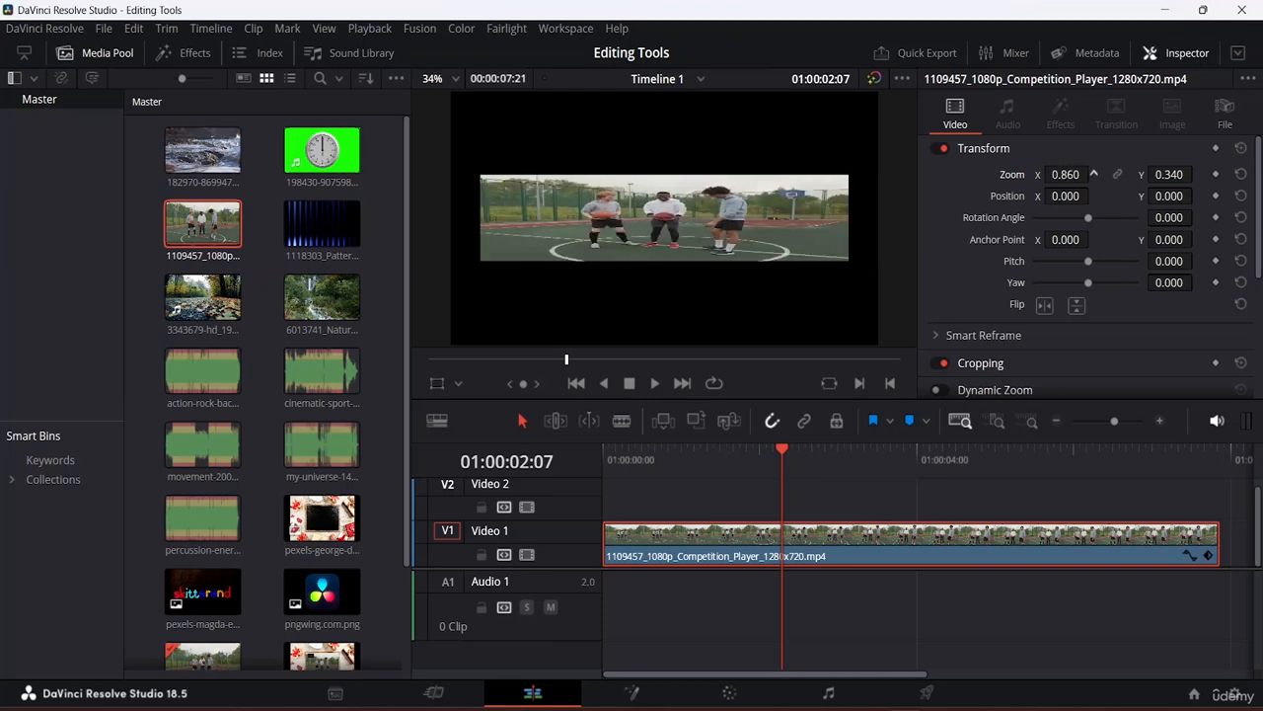
mouse_move(1174, 174)
left_mouse_down()
mouse_move(1155, 174)
mouse_move(1197, 174)
left_mouse_up()
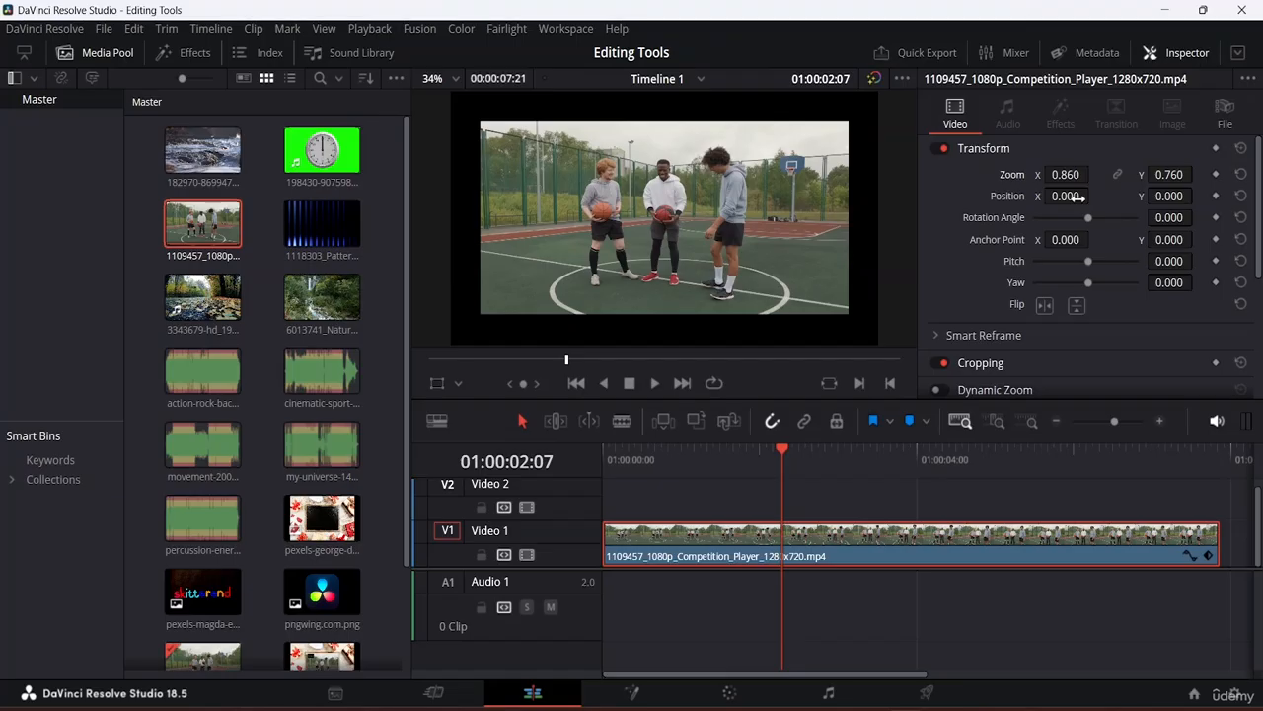
mouse_move(1079, 196)
left_mouse_down()
mouse_move(877, 197)
mouse_move(1262, 197)
mouse_move(788, 196)
mouse_move(1227, 196)
mouse_move(1056, 196)
mouse_move(1080, 196)
left_mouse_up()
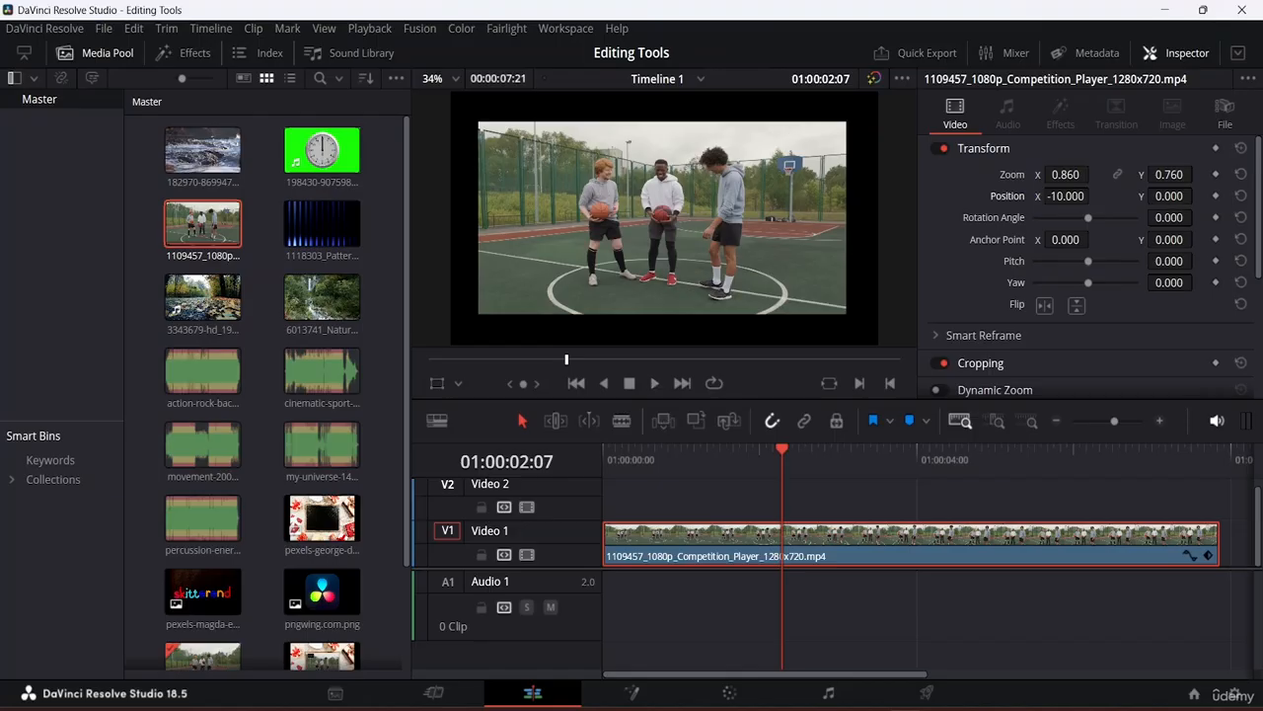
left_click_drag(1170, 196, 1198, 194)
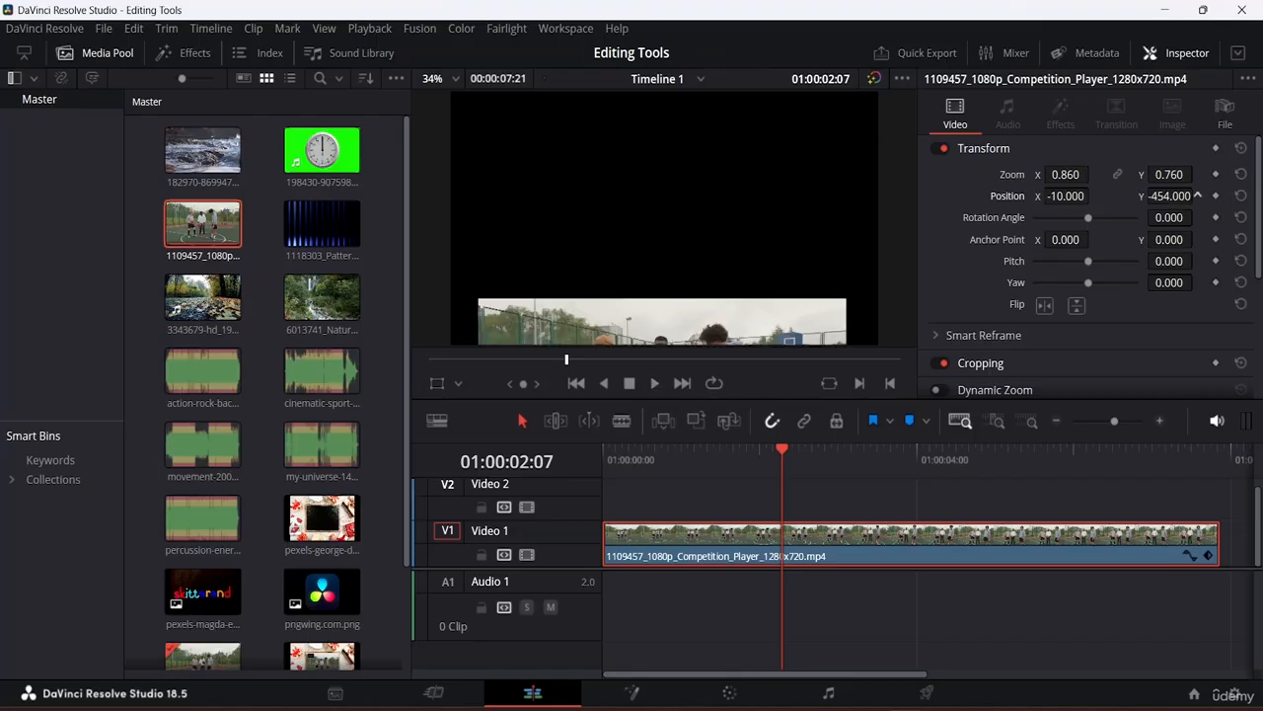
left_click_drag(1198, 194, 1198, 196)
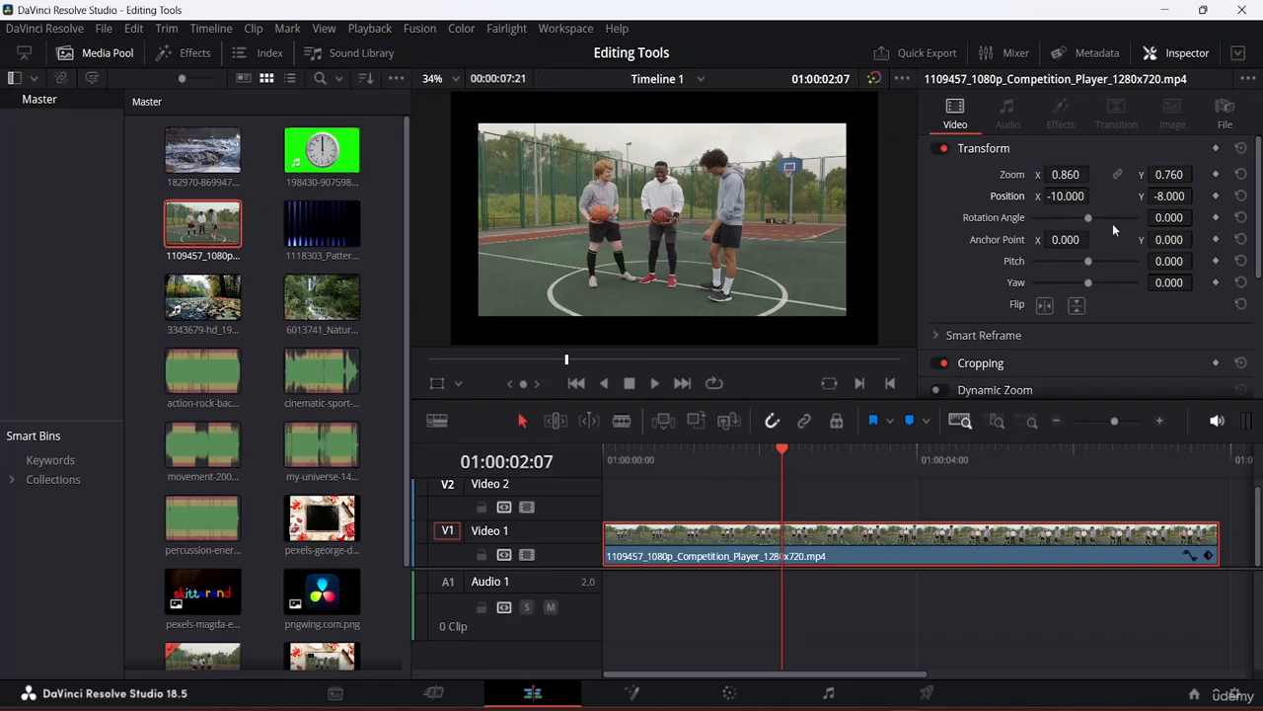
Set the clip's rotation angle to 90 degrees.
mouse_move(1088, 217)
left_mouse_down()
mouse_move(1061, 221)
mouse_move(1105, 221)
left_mouse_up()
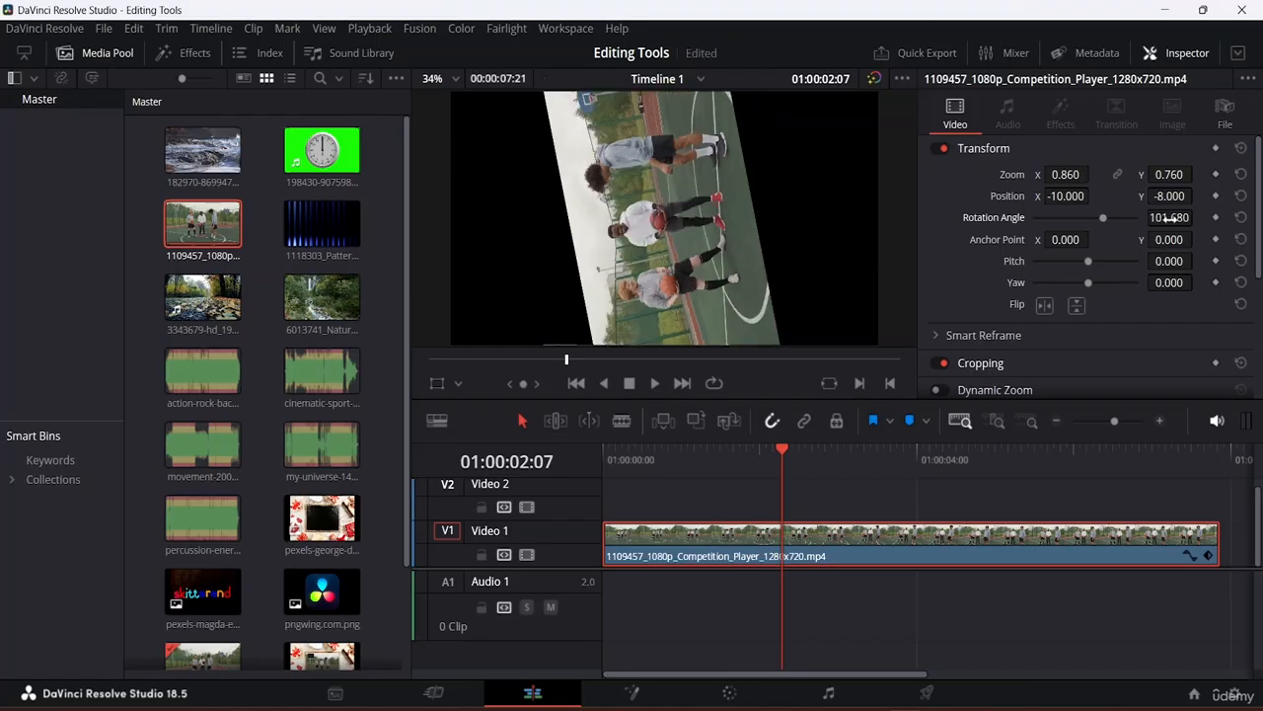
left_click(1168, 218)
type("90")
key("Return")
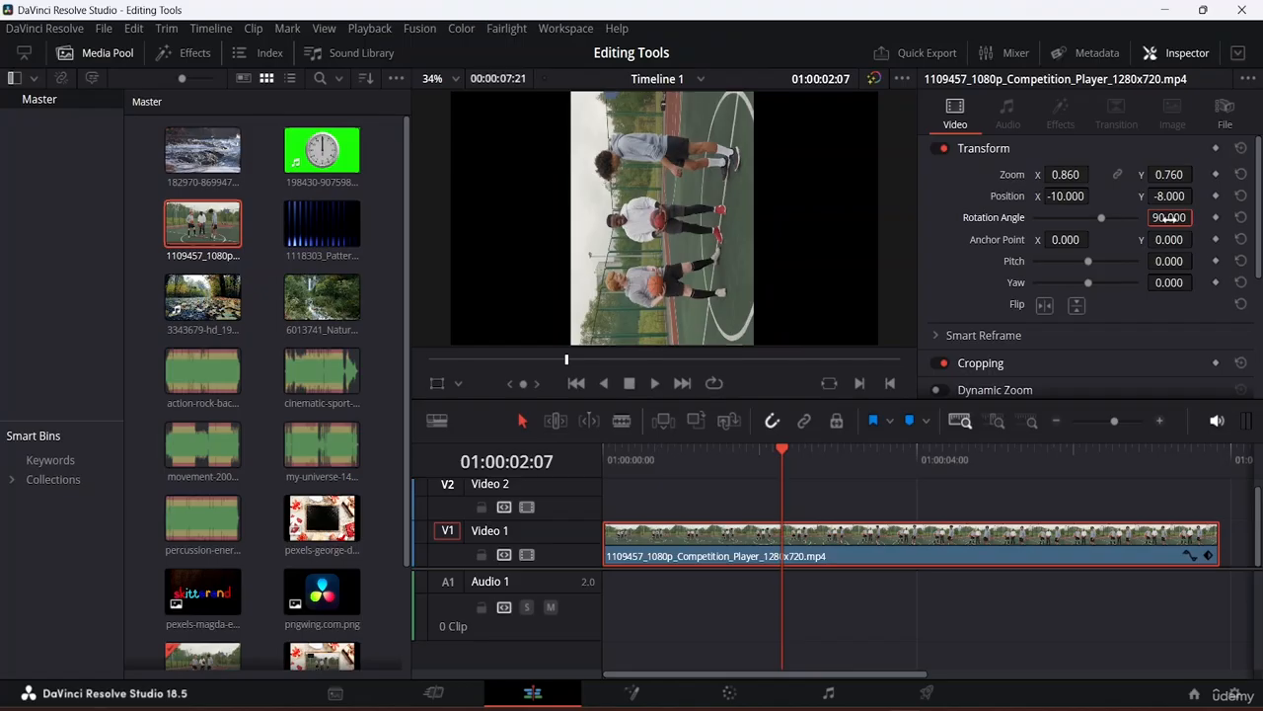
left_click(718, 219)
Shift the clip to position X -599 and set its rotation angle to 2.750 degrees.
left_click_drag(1068, 195, 1100, 197)
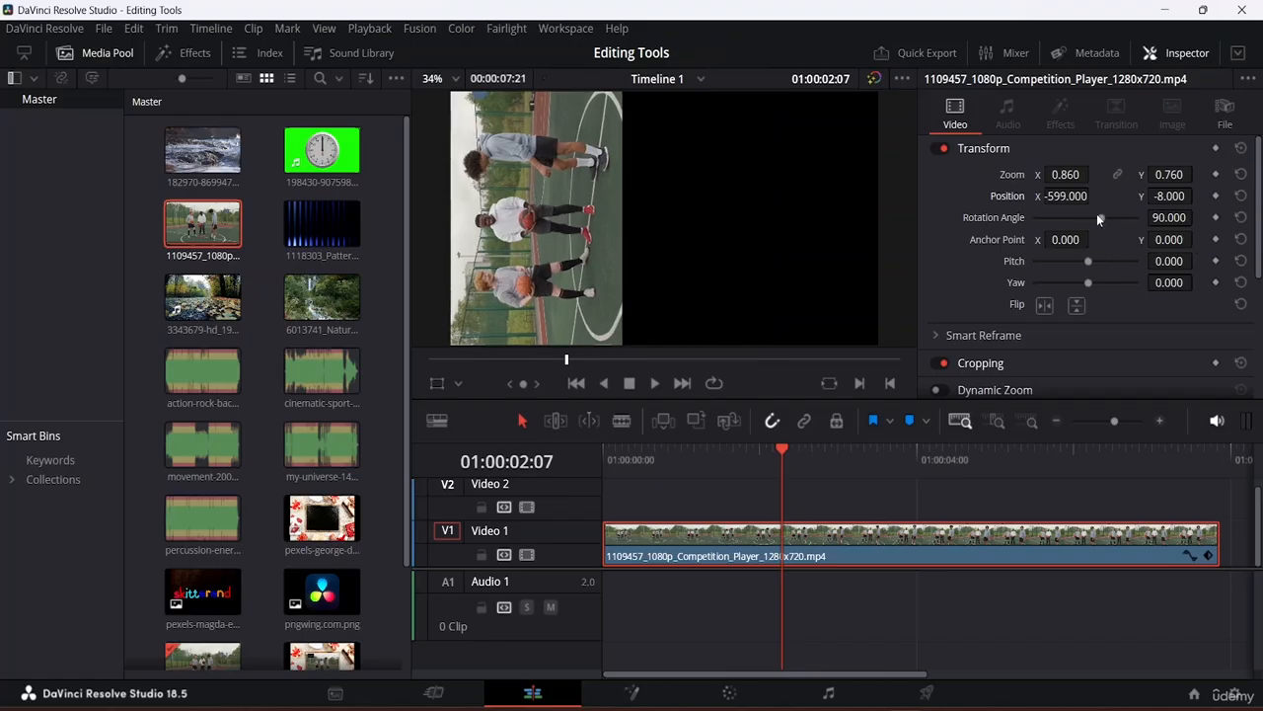
left_click_drag(1102, 218, 1090, 225)
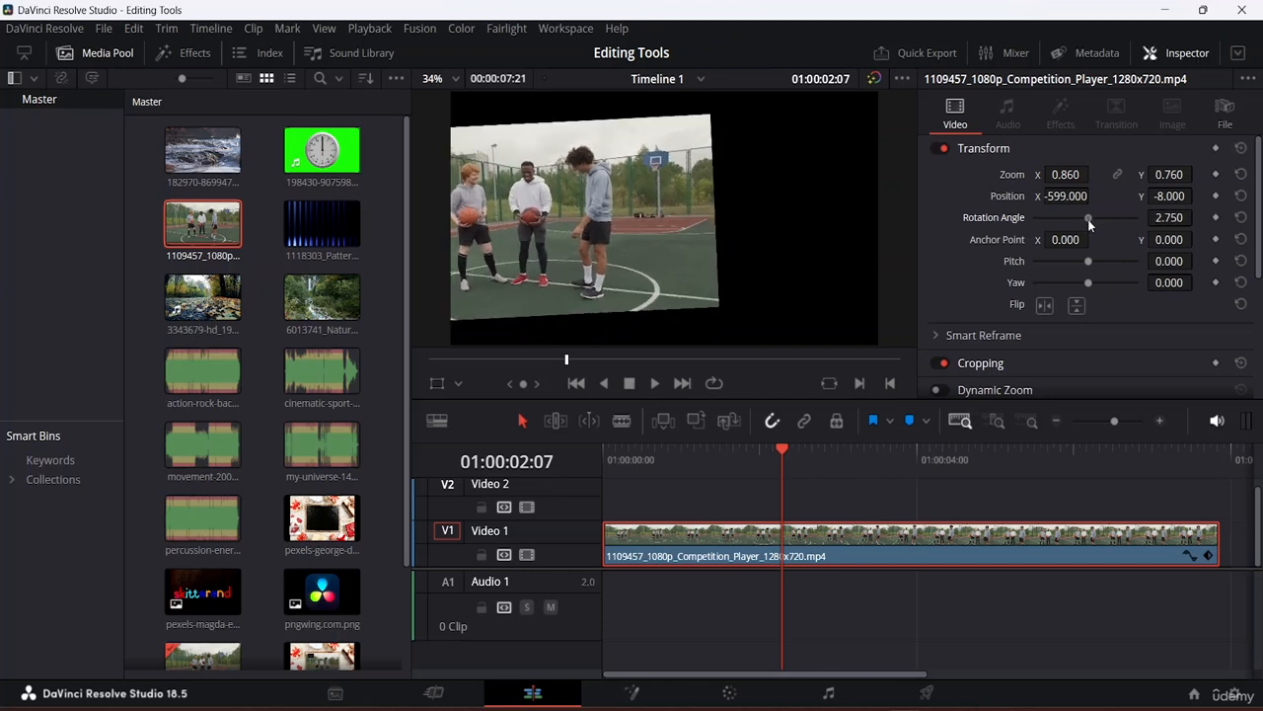
Set the clip's rotation angle to 0 and its position X to 6.
double_click(1180, 217)
type("0")
key("Return")
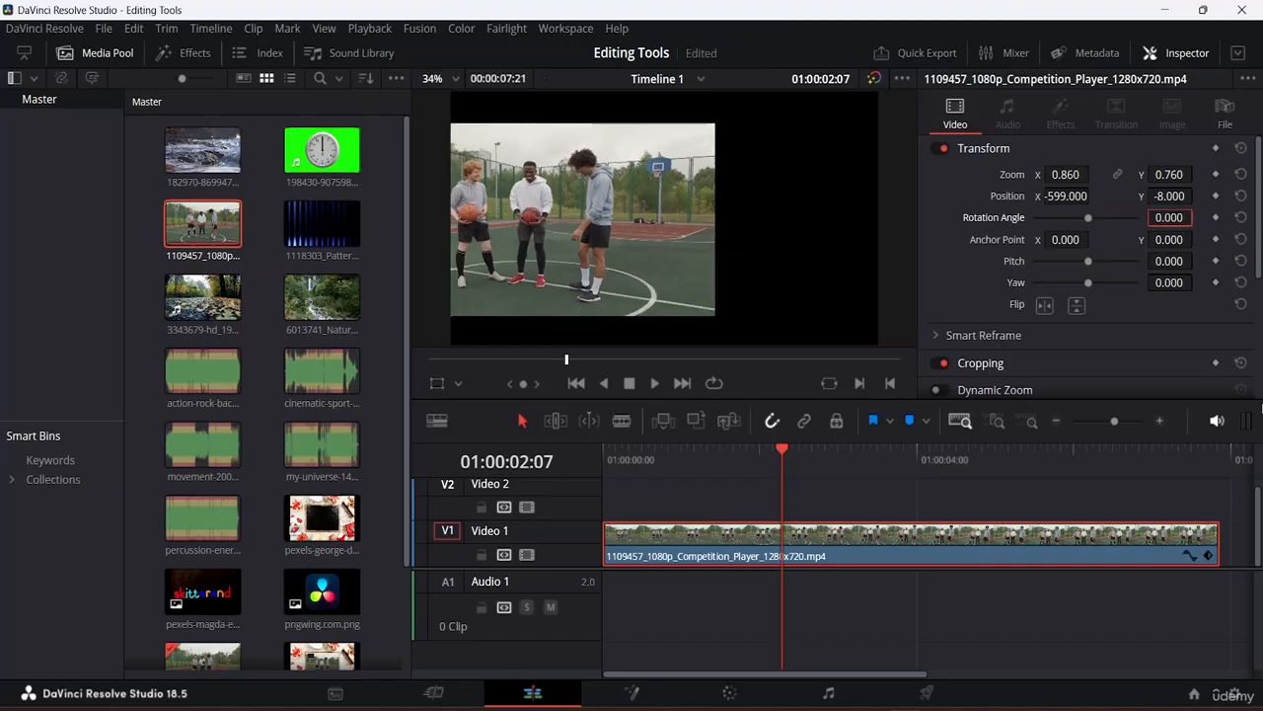
left_click(629, 253)
left_click_drag(1082, 195, 1093, 195)
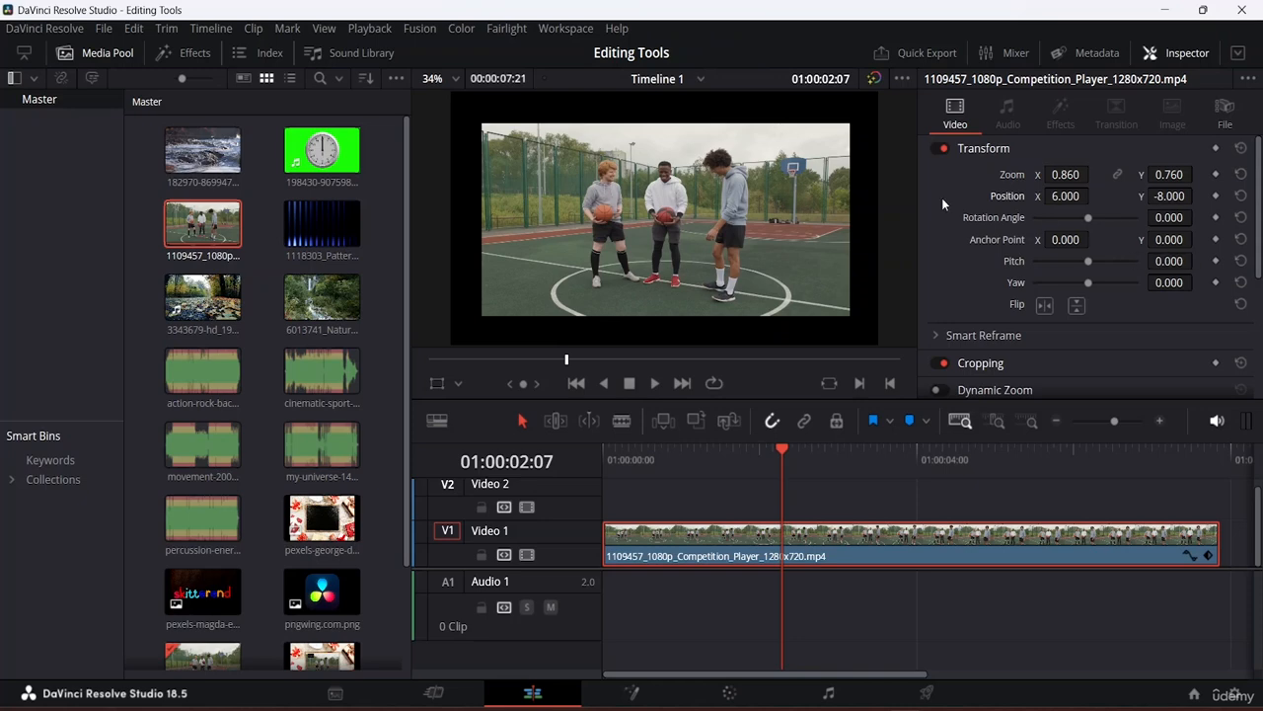
Try a rotation angle of 85.190 degrees on the clip and return it to 0.
left_click_drag(1088, 217, 1102, 217)
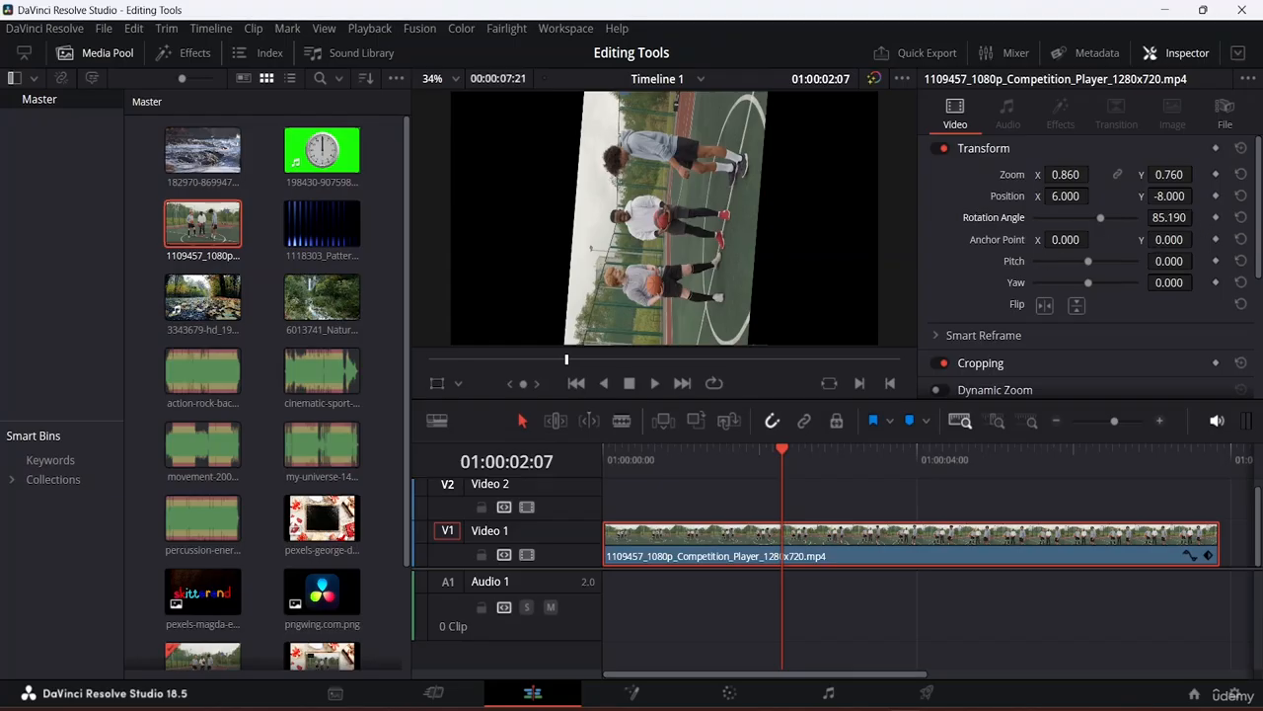
left_click(1169, 217)
key("BackSpace")
type("0")
key("Return")
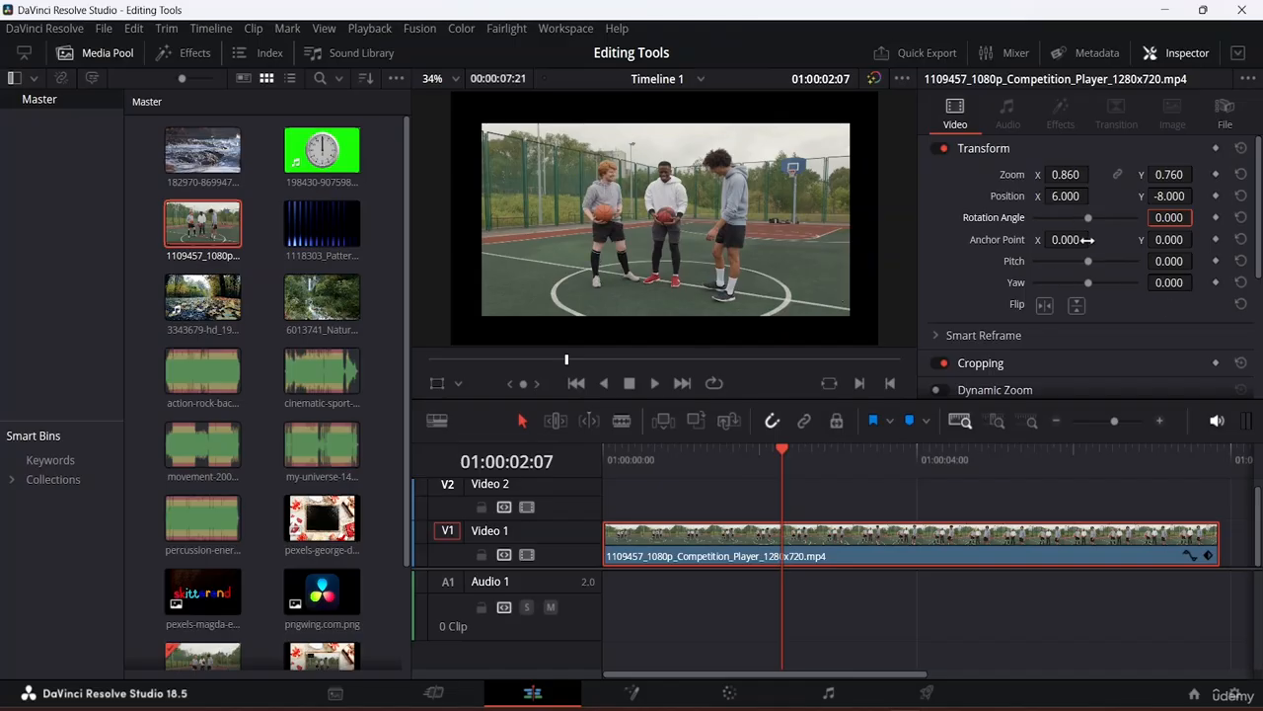
Set the clip's anchor point to X 96 and Y -21, and rotate it to 288.550 degrees.
left_click_drag(1058, 240, 1092, 239)
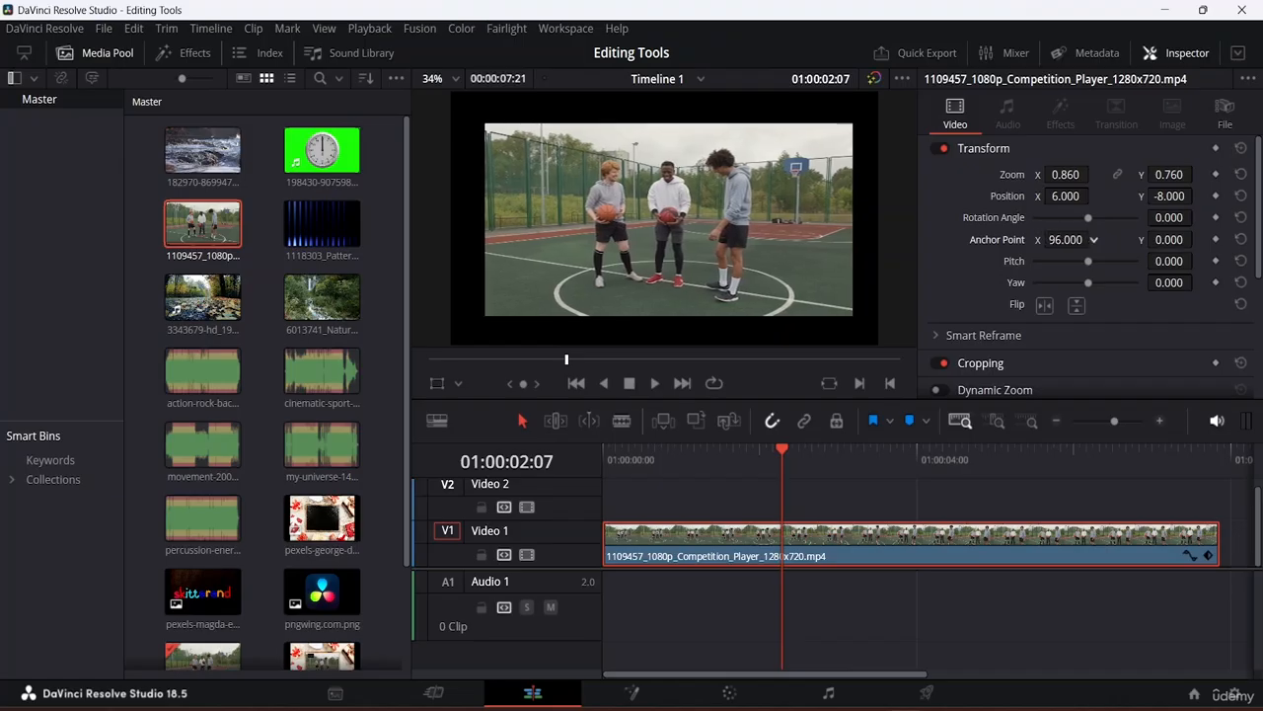
left_click_drag(1205, 240, 1190, 239)
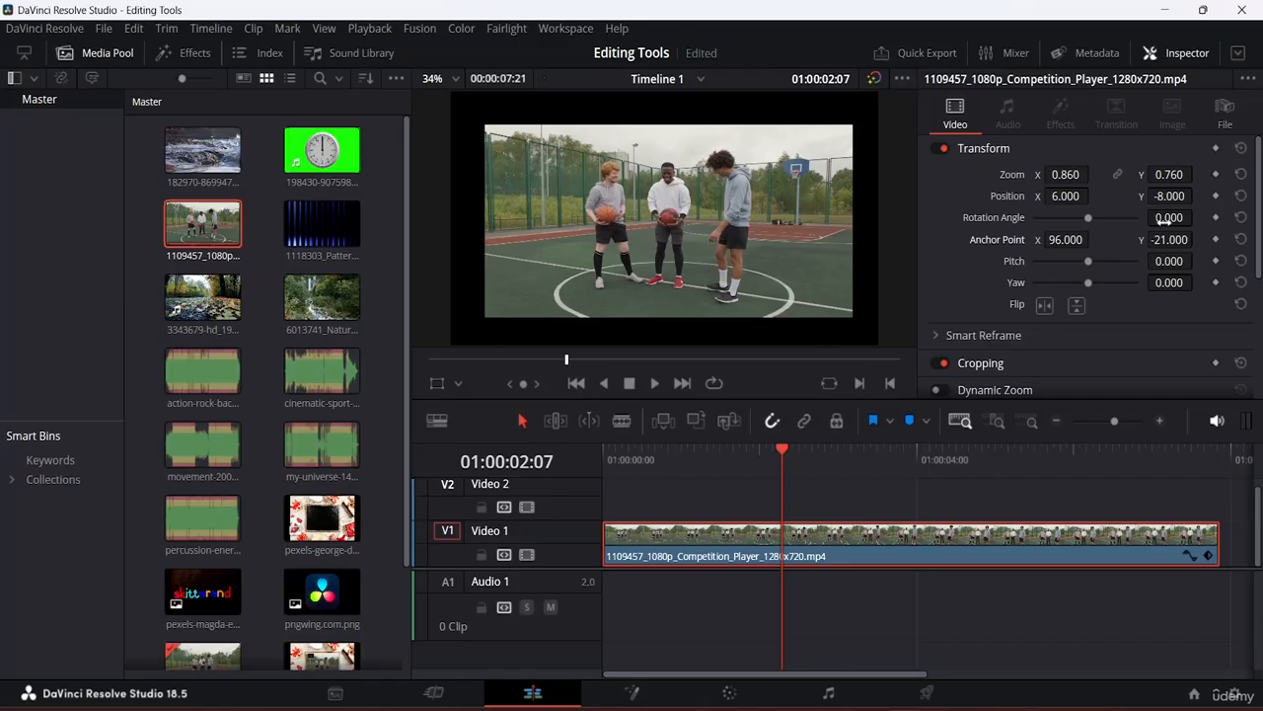
left_click_drag(1088, 217, 1132, 202)
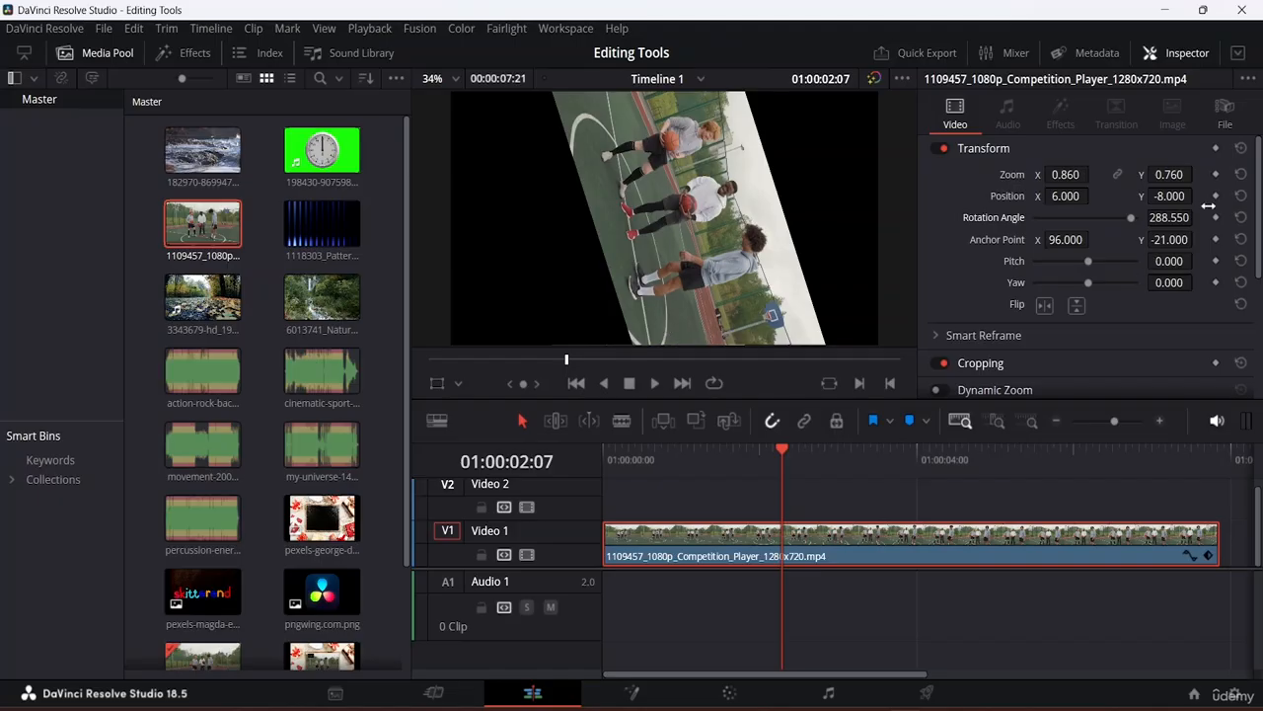
Set the clip's anchor point to X 90 and Y 90, and rotate it to -8.240 degrees.
left_click(1173, 239)
left_click(1080, 239)
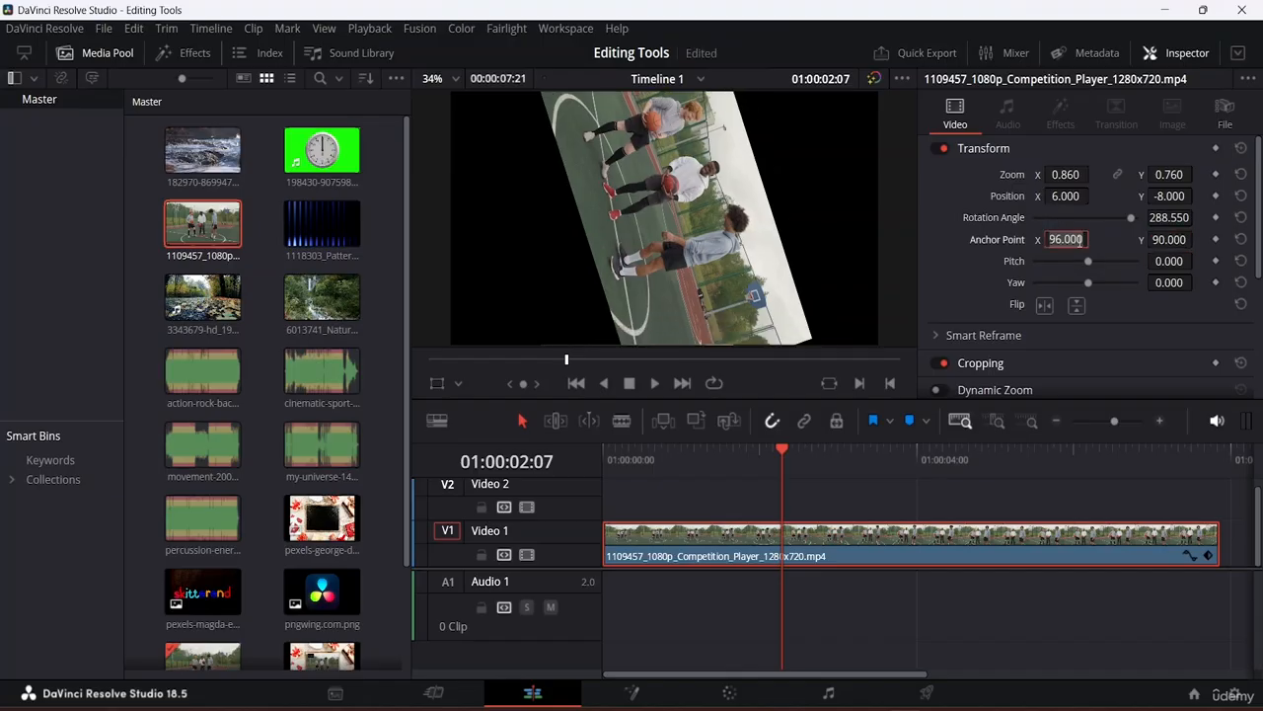
type("90")
key("Return")
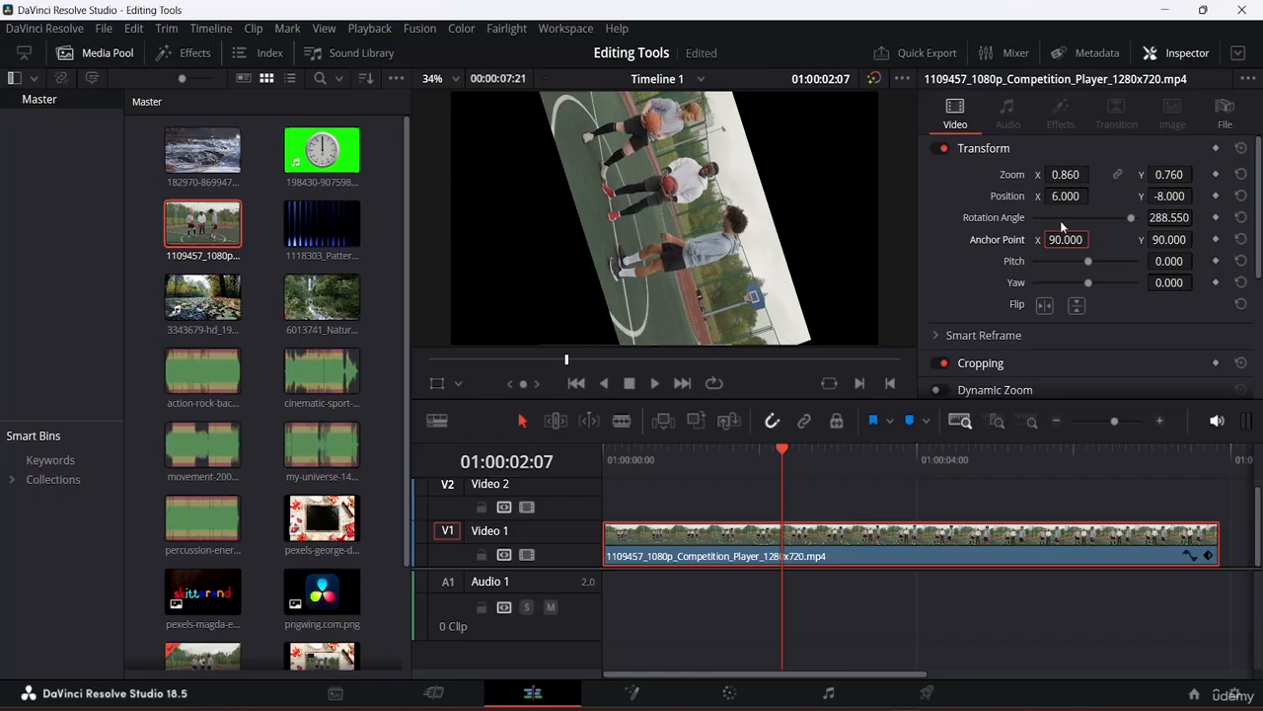
left_click_drag(1130, 220, 1086, 224)
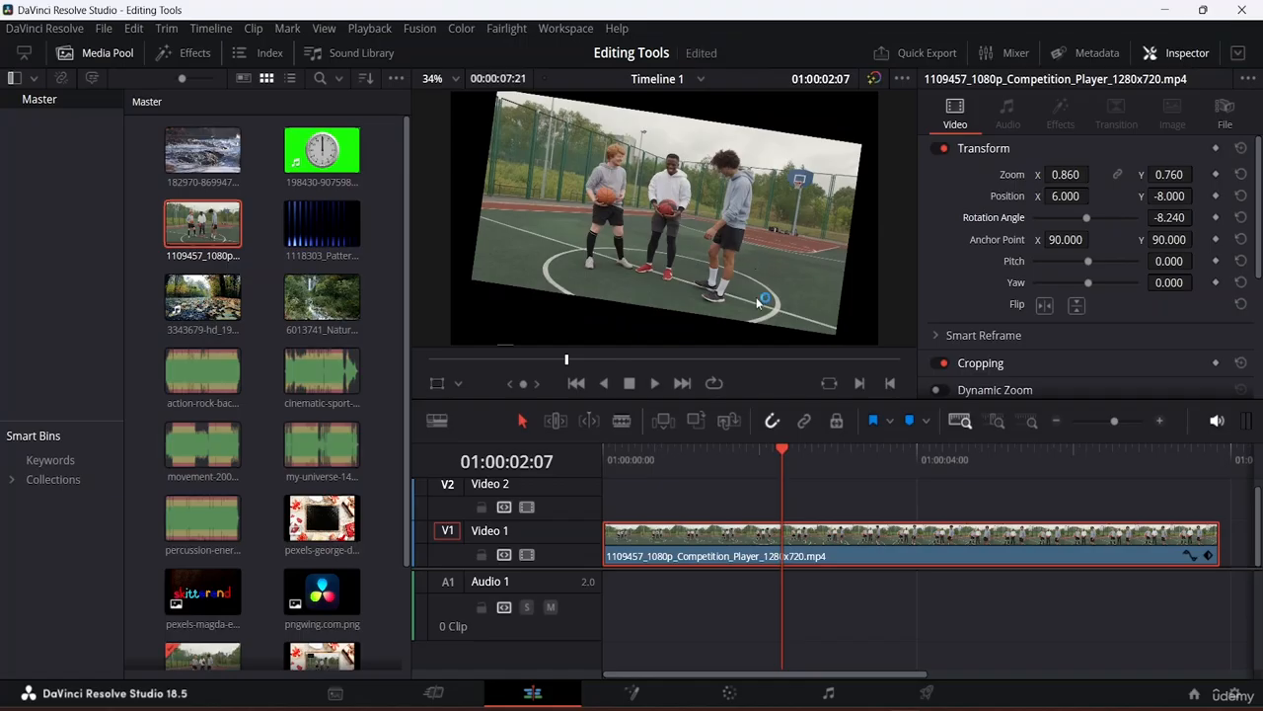
Set the anchor point's X and Y and the rotation angle of the clip to 0.
left_click(1068, 241)
type("0")
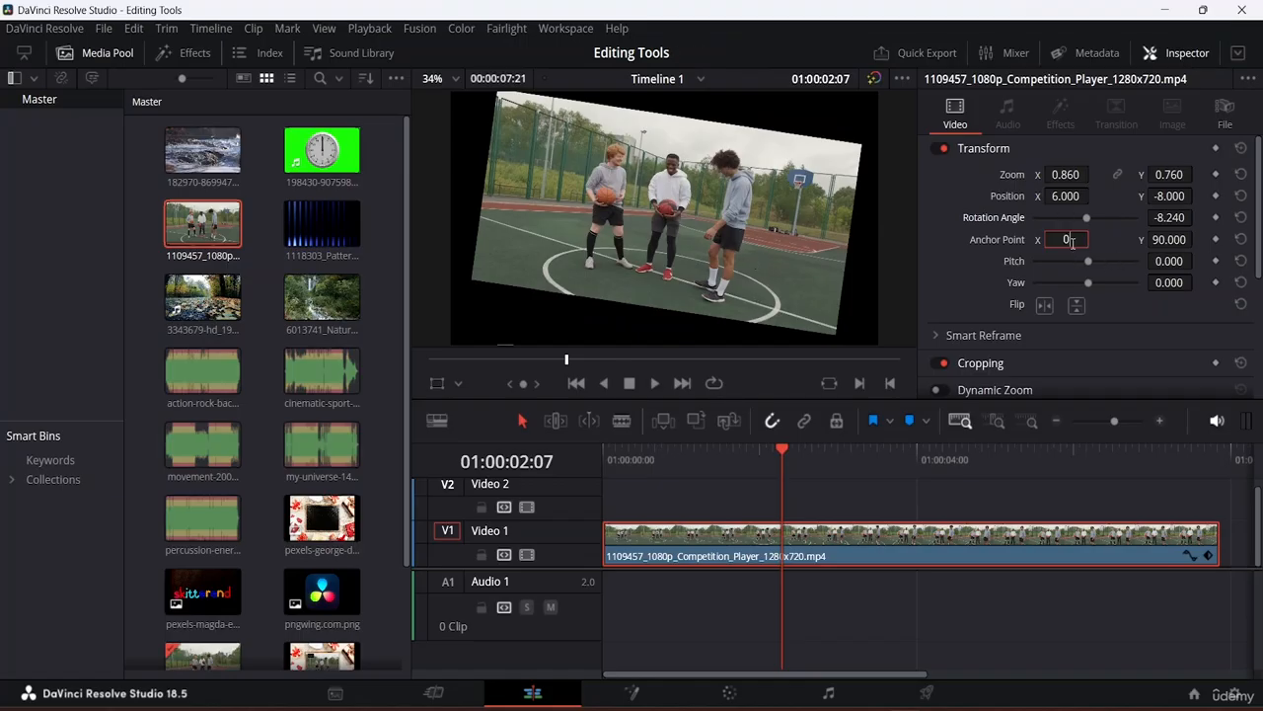
key("Return")
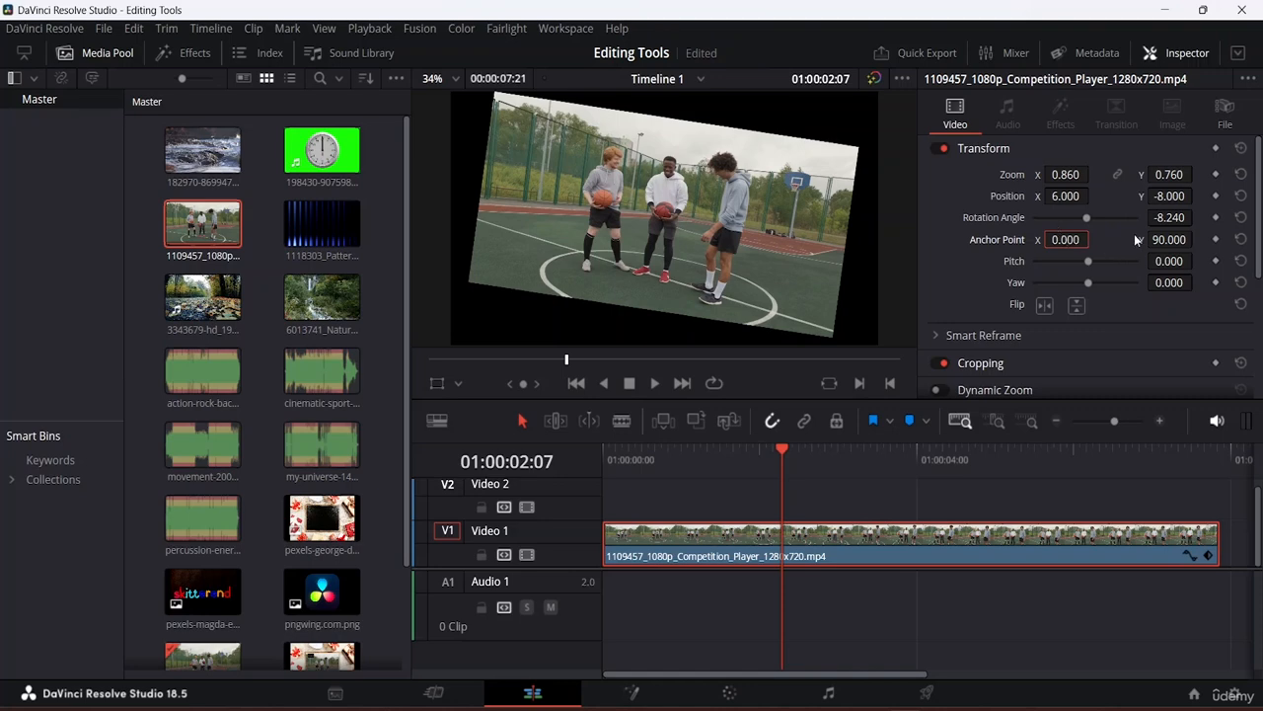
left_click(1169, 239)
type("0")
key("Return")
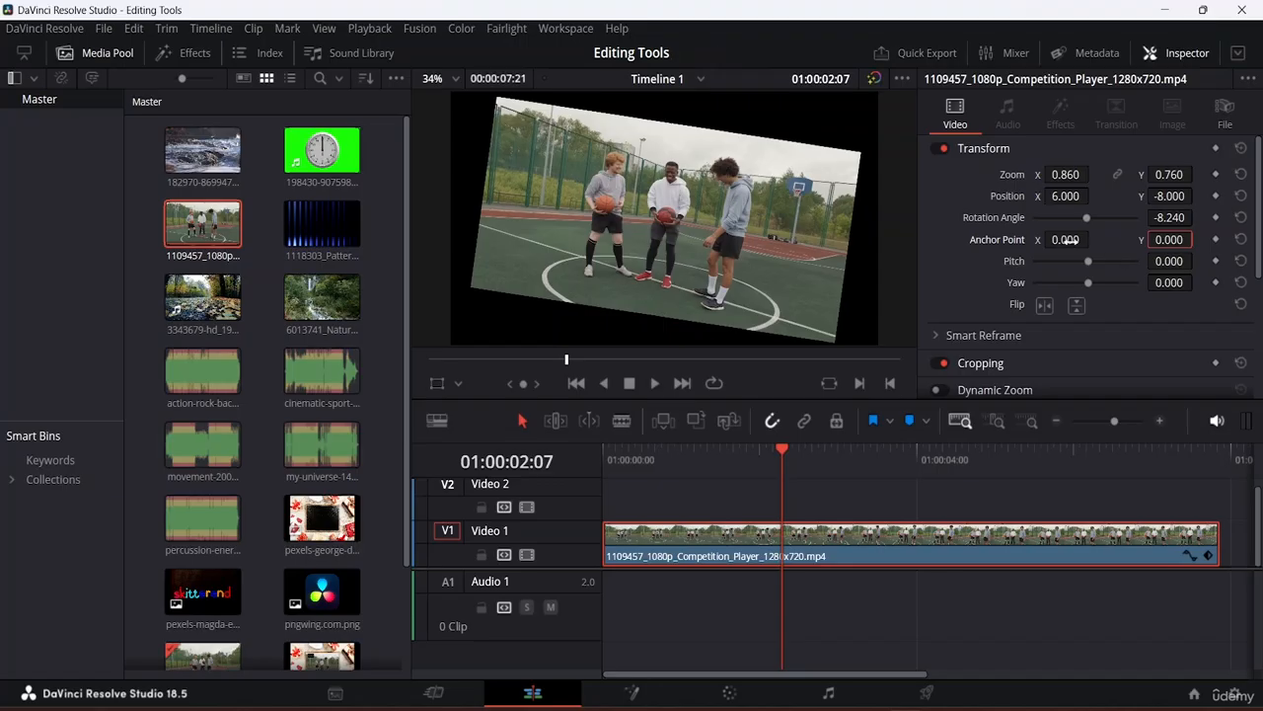
left_click(1179, 218)
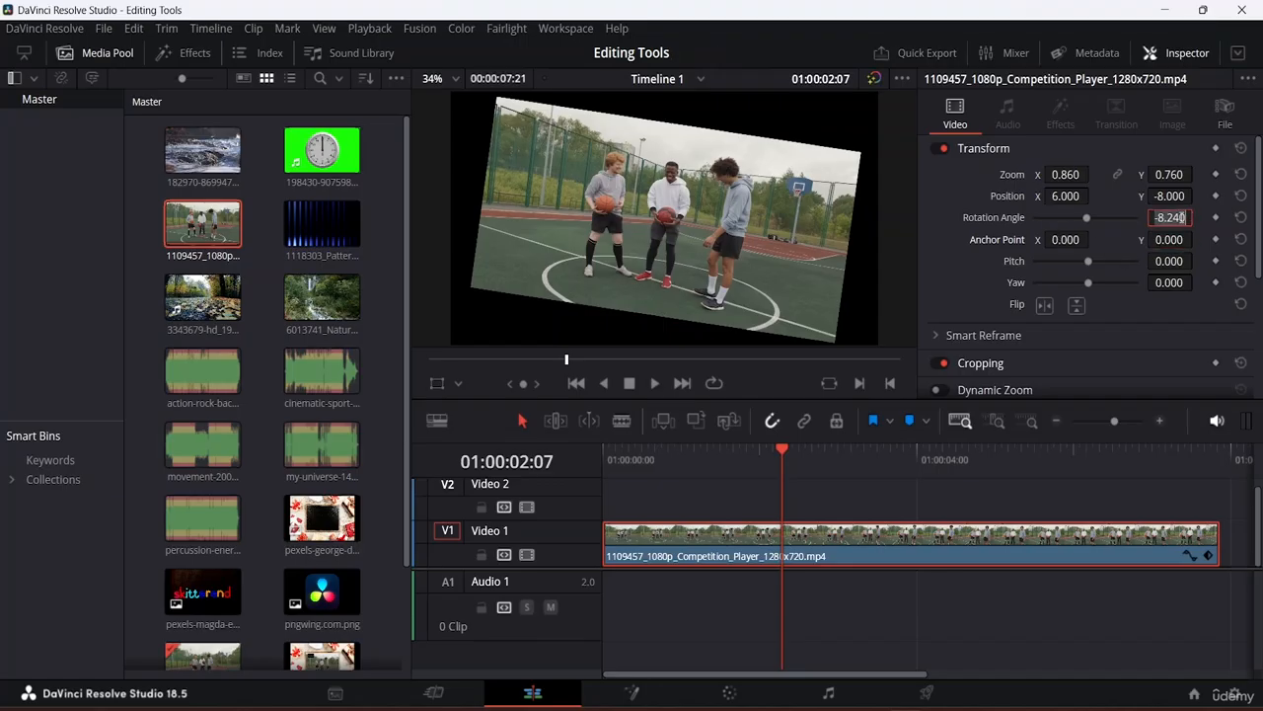
type("0")
key("Return")
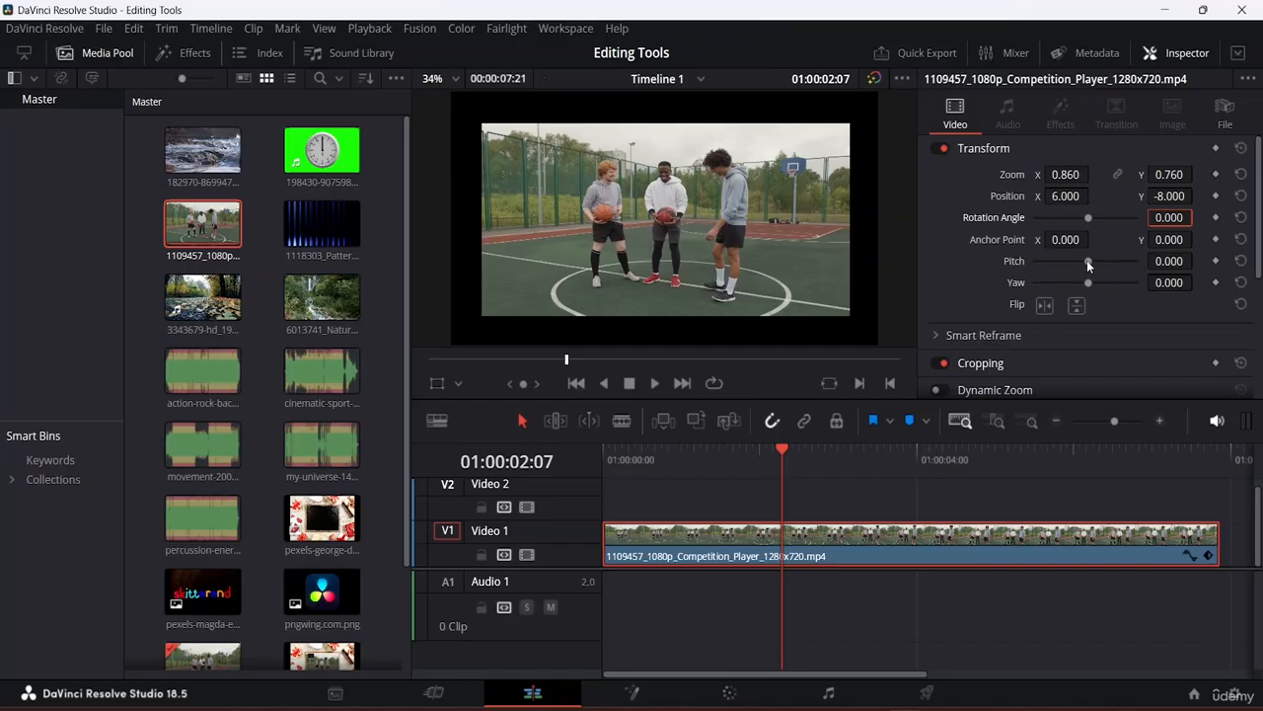
Tilt the clip in perspective with a pitch of 0.103 and a yaw of 0.712.
left_click_drag(1087, 261, 1084, 262)
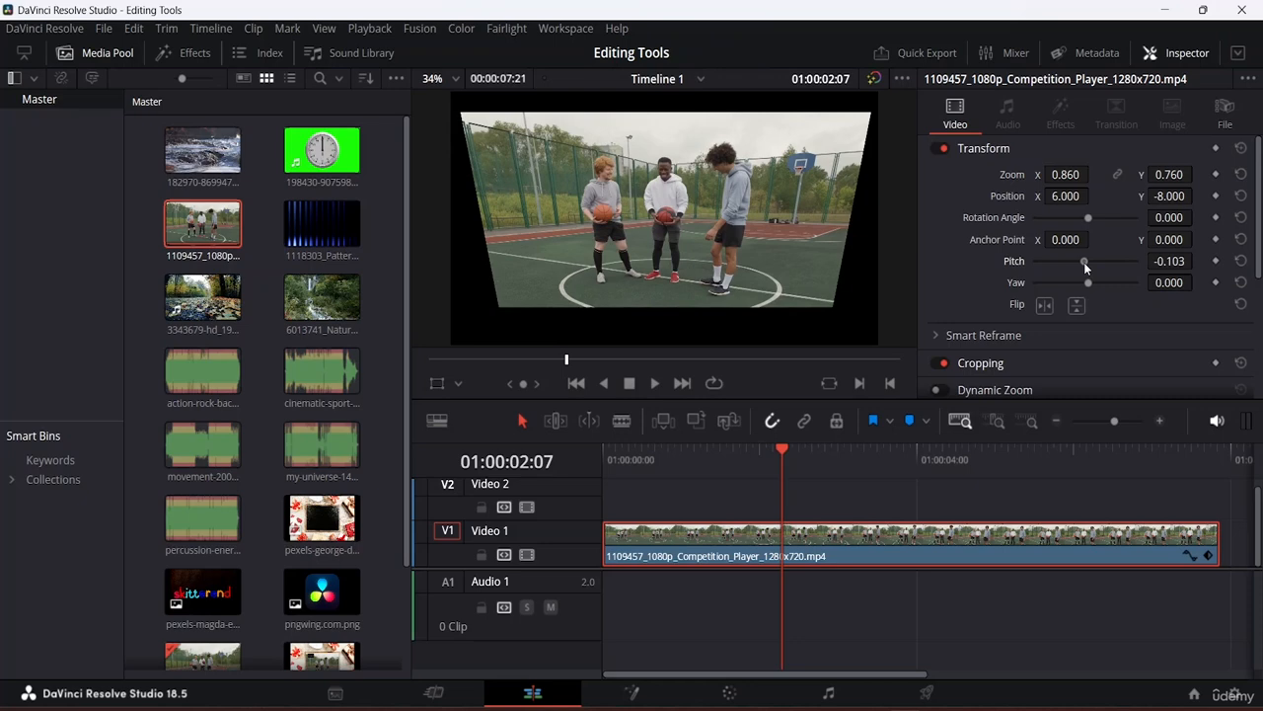
left_click_drag(1083, 262, 1091, 260)
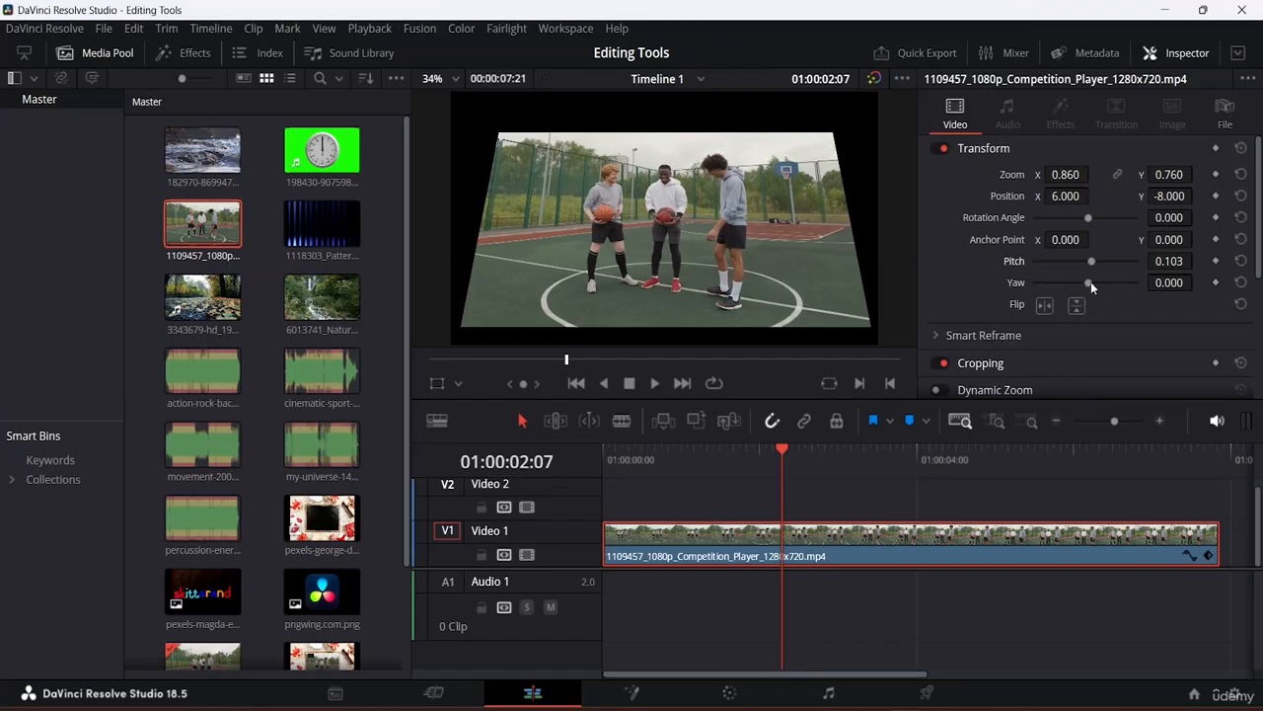
left_click_drag(1091, 281, 1115, 297)
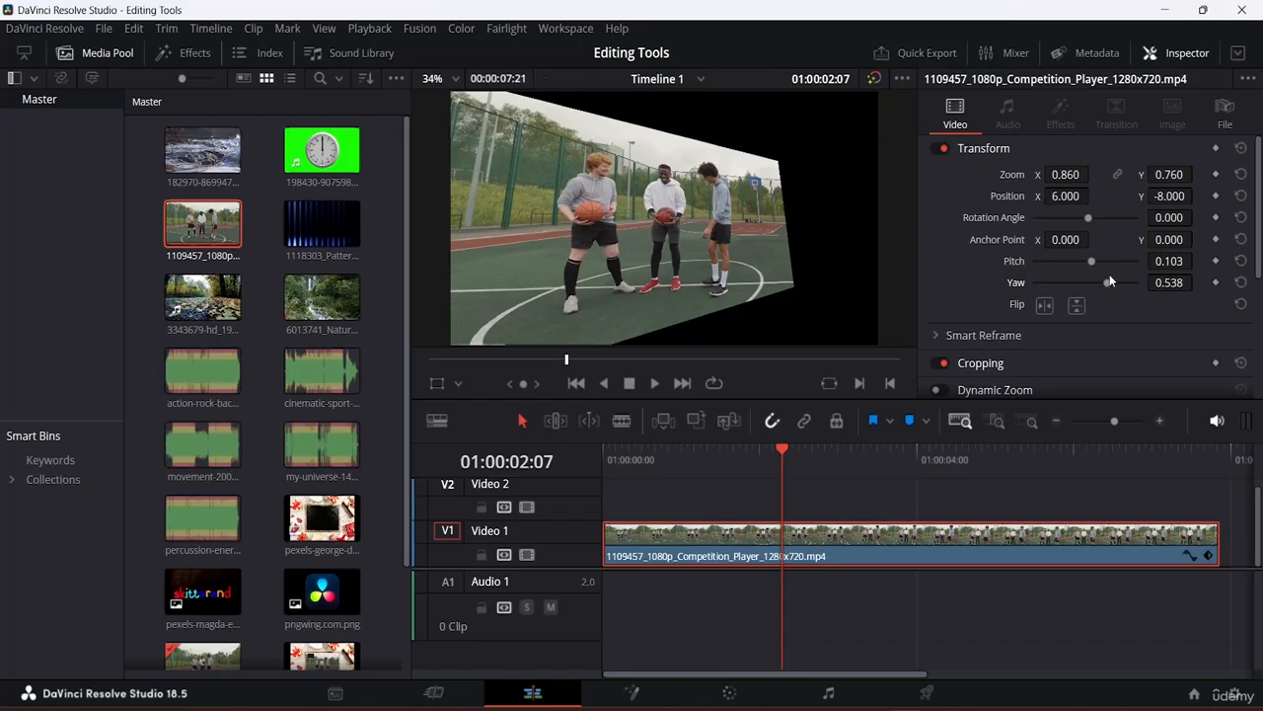
mouse_move(1109, 282)
left_mouse_down()
mouse_move(1095, 286)
mouse_move(1113, 286)
left_mouse_up()
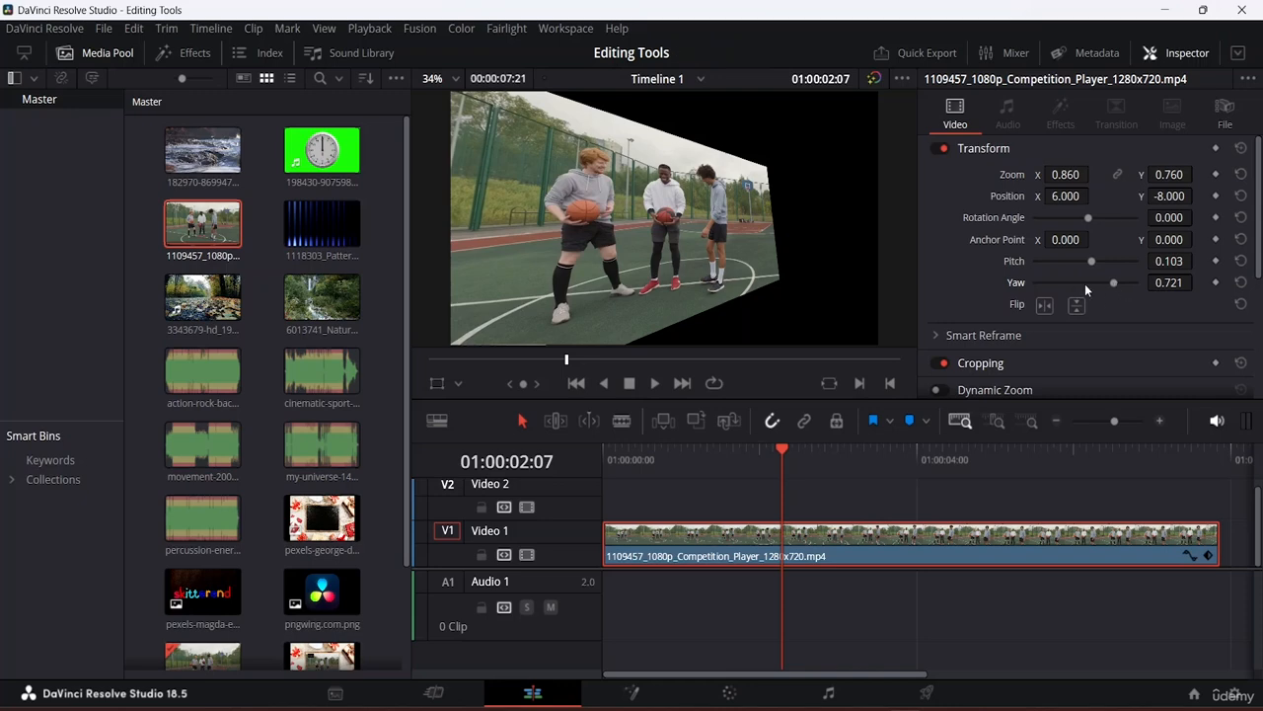
left_click_drag(1084, 280, 1054, 281)
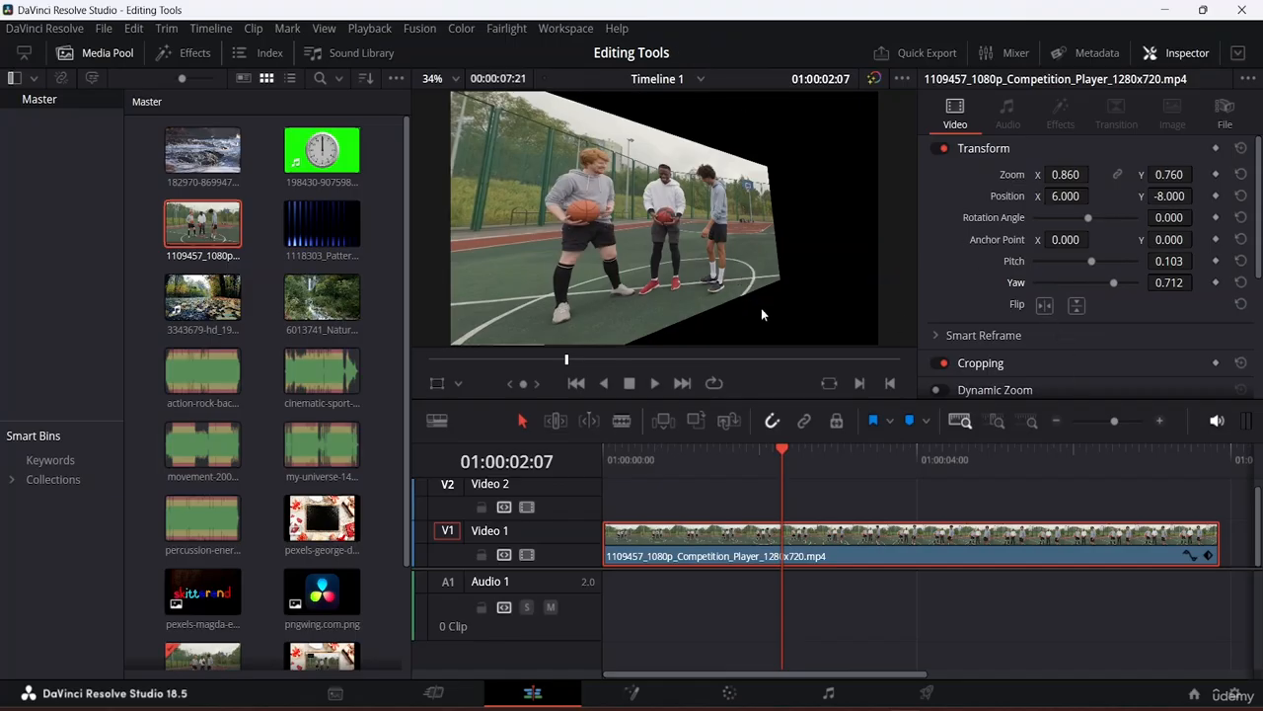
Flip the clip horizontally, and try the vertical flip before switching that one off again.
left_click(1045, 306)
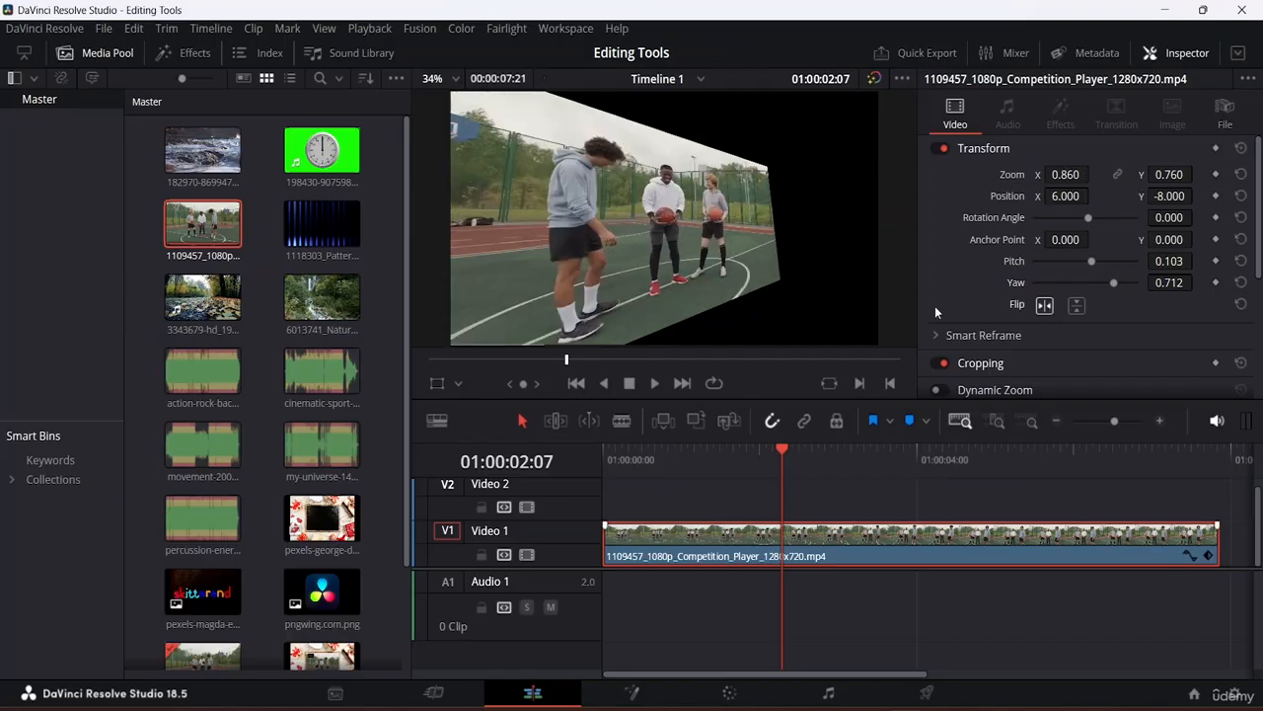
left_click(1076, 306)
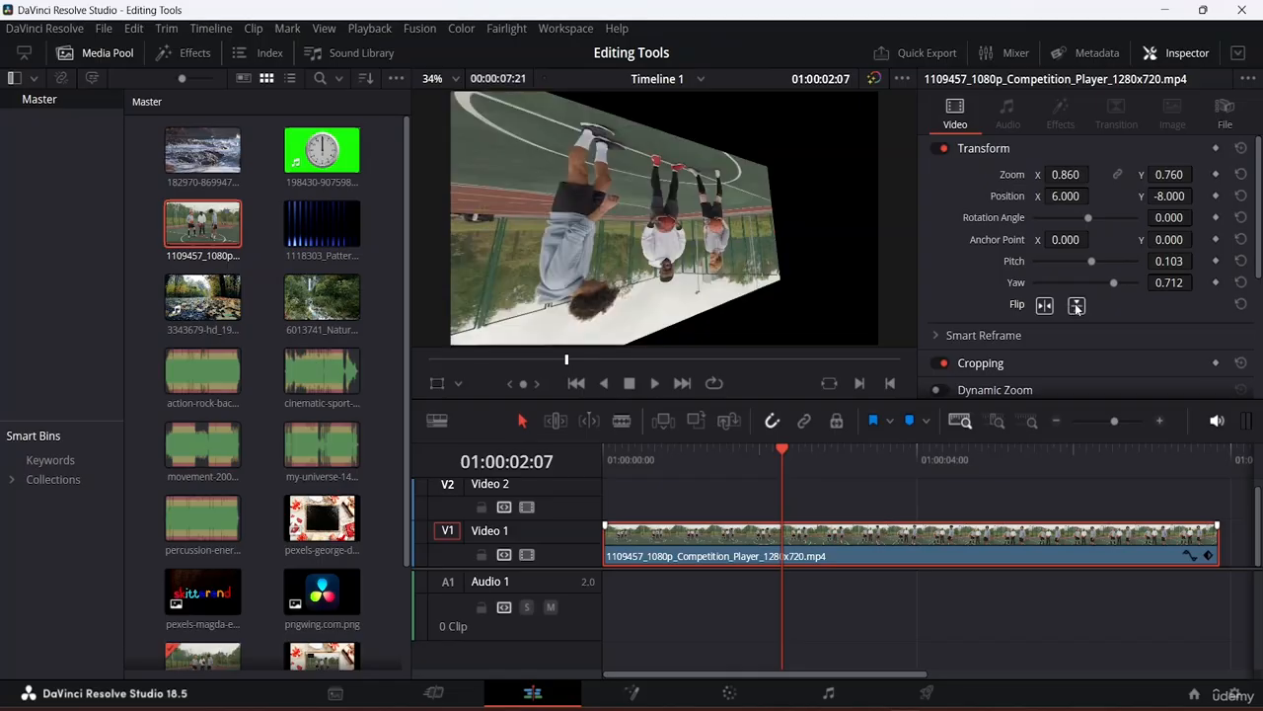
left_click(1077, 307)
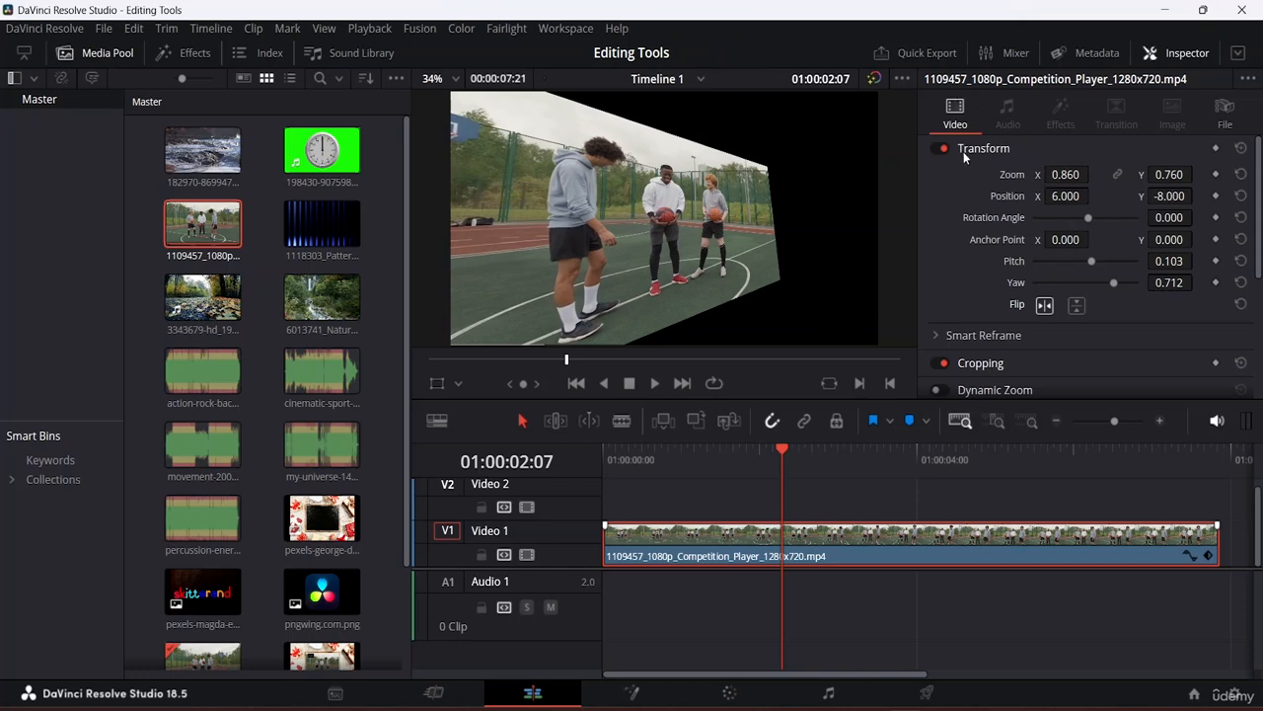
Disable the clip's Transform settings to compare with the original frame, and enable them again.
scroll(1090, 340, "down", 3)
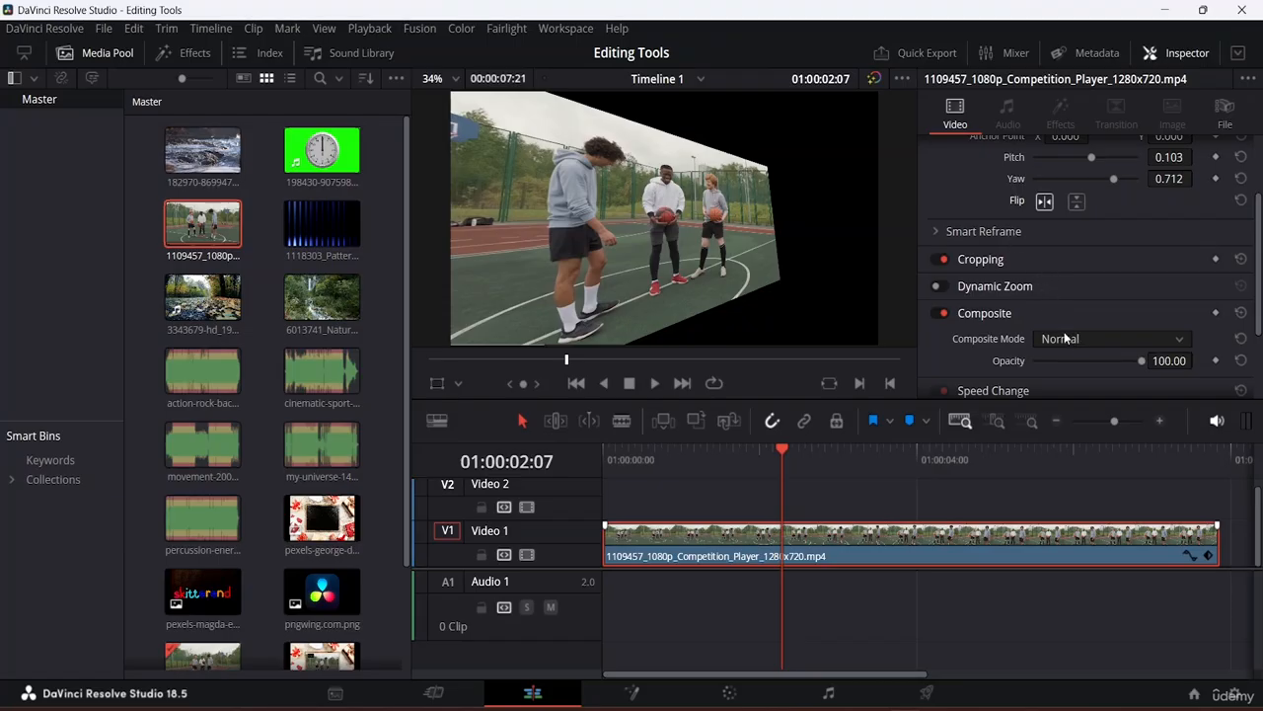
scroll(1064, 318, "up", 3)
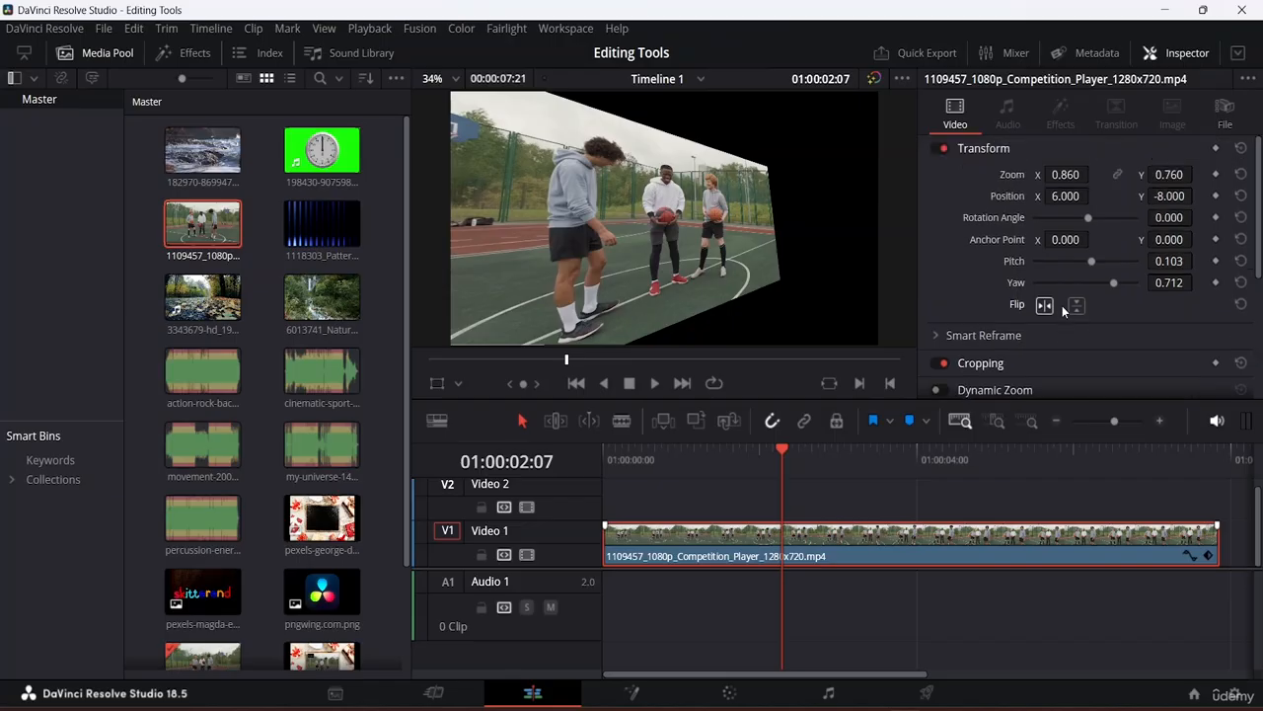
left_click(940, 148)
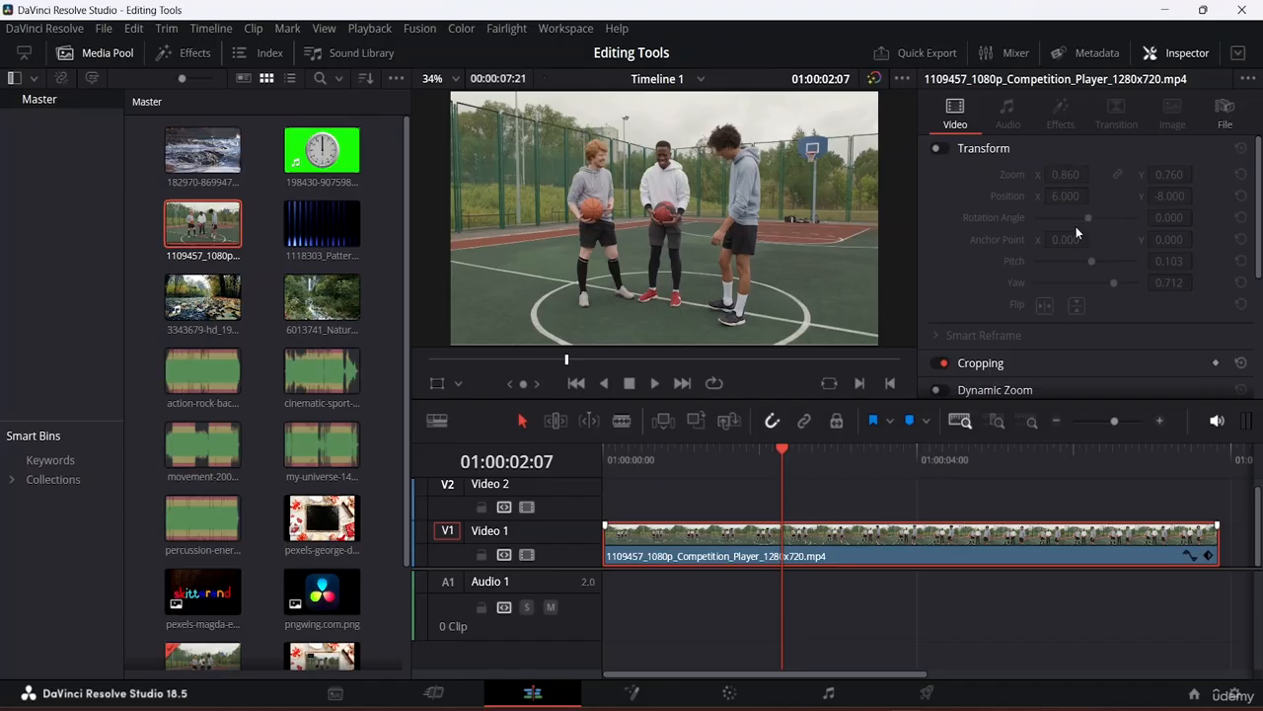
left_click(943, 149)
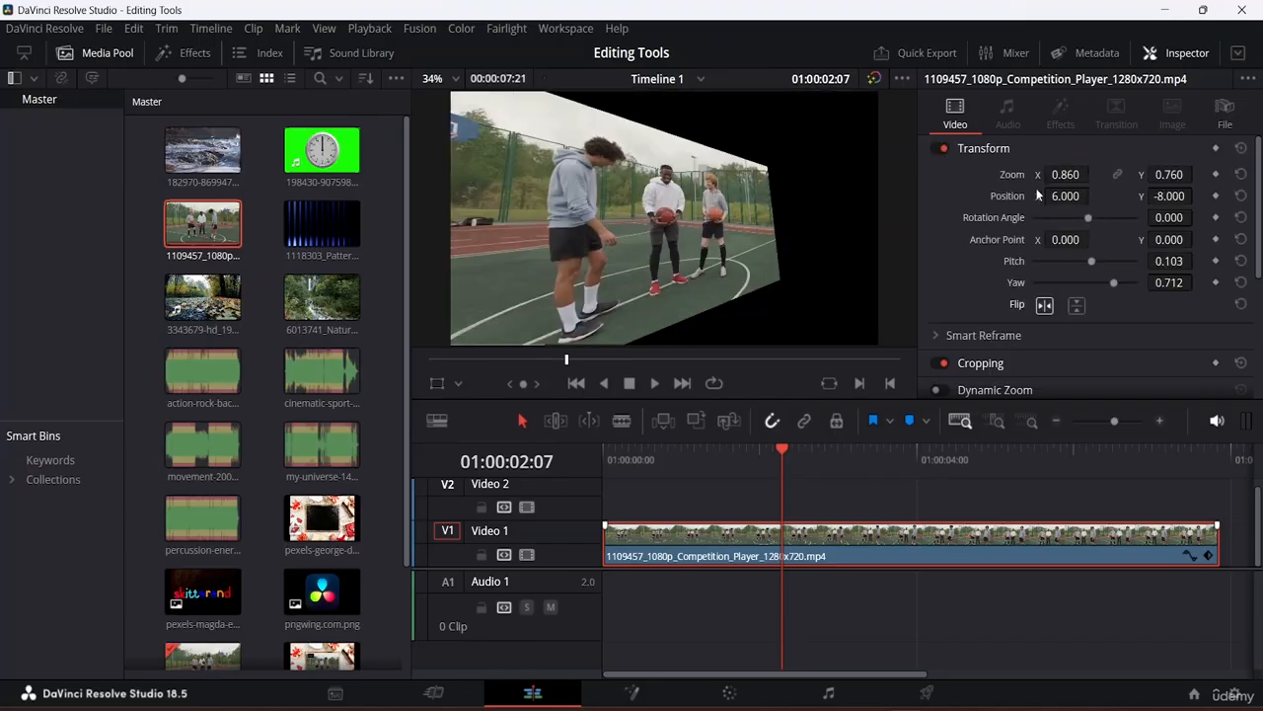
Look through the clip's remaining video properties and expand the Cropping settings to review the crop and softness options.
scroll(1115, 263, "down", 3)
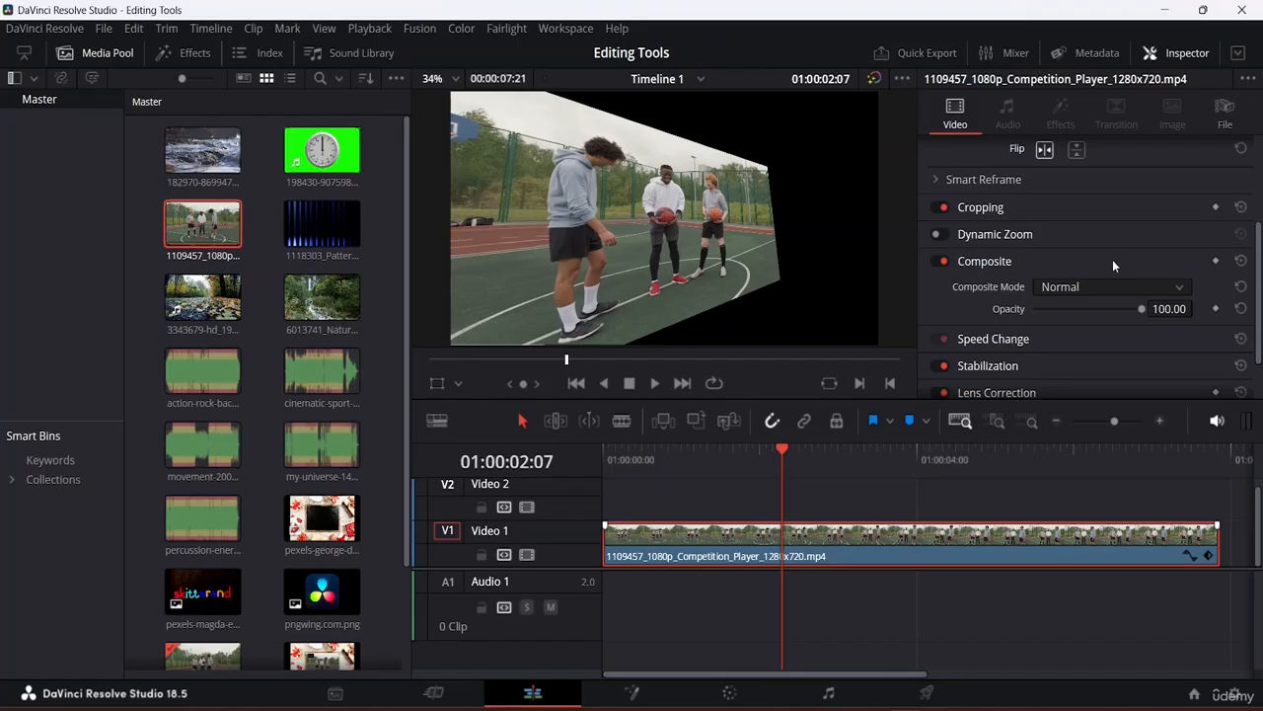
scroll(1112, 260, "down", 2)
scroll(1112, 260, "up", 1)
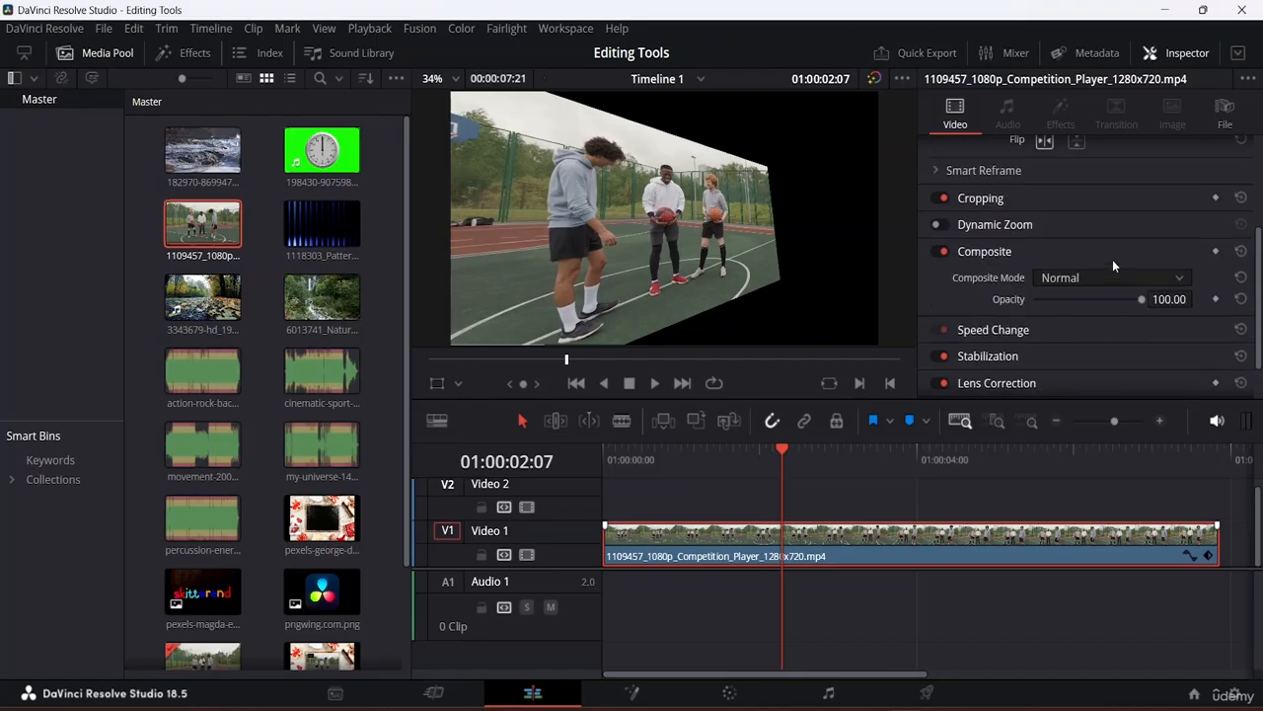
scroll(1112, 259, "up", 4)
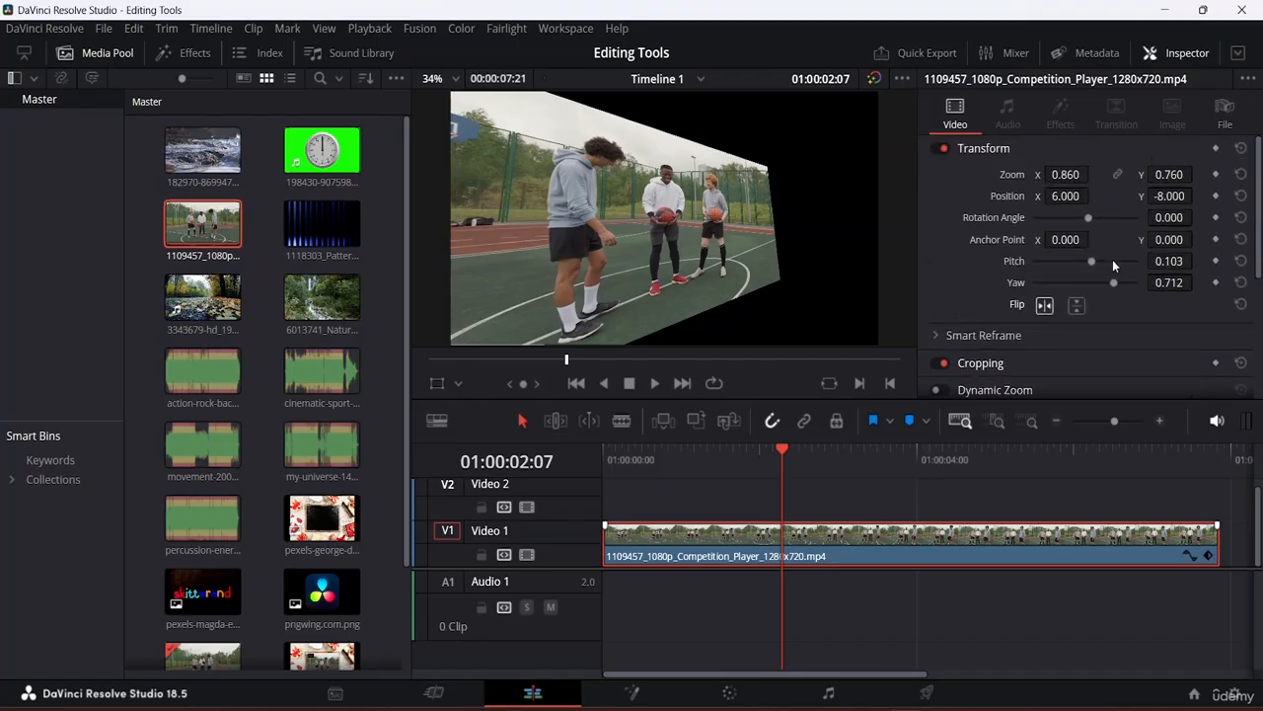
scroll(1112, 259, "down", 3)
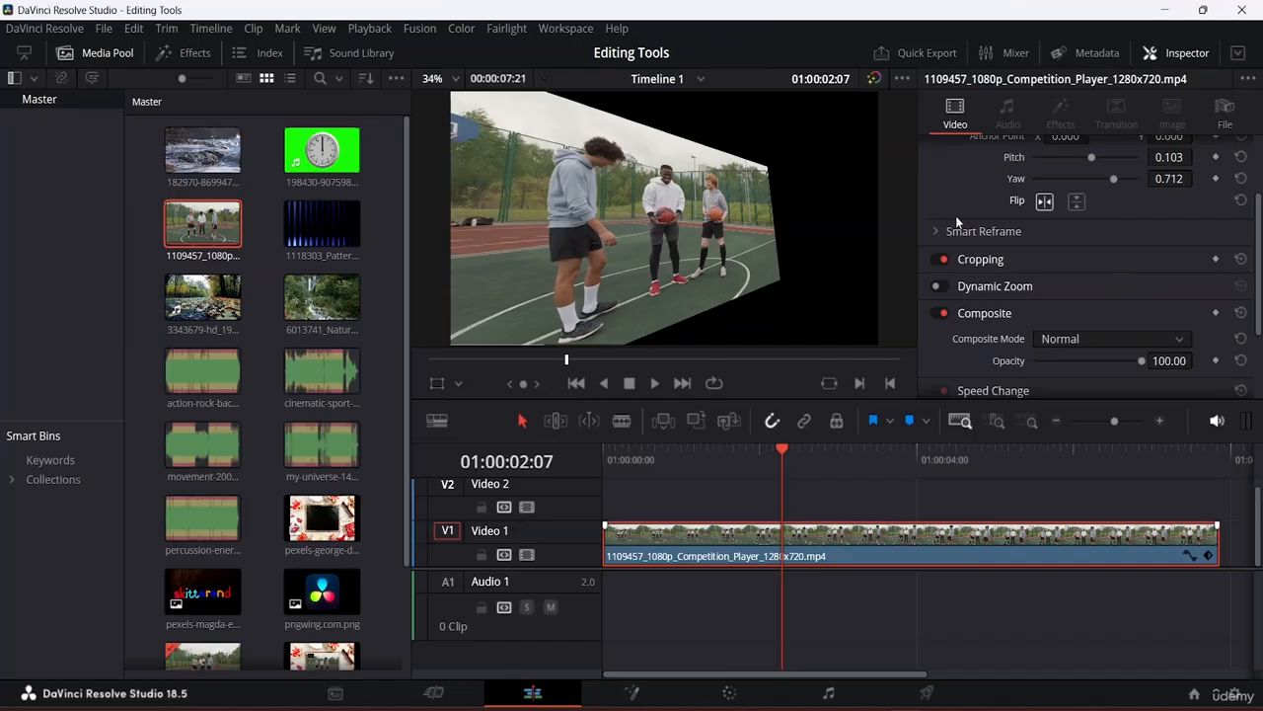
left_click(990, 262)
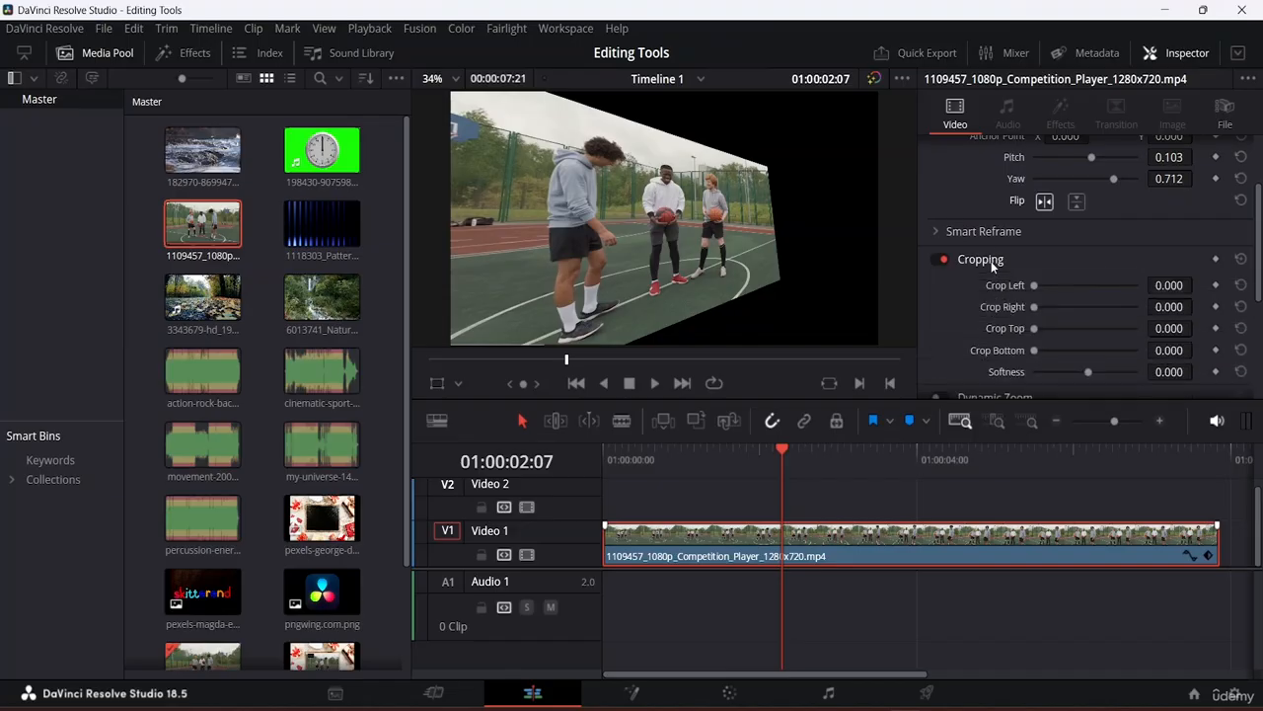
scroll(995, 245, "down", 3)
scroll(995, 245, "up", 1)
scroll(1006, 260, "down", 1)
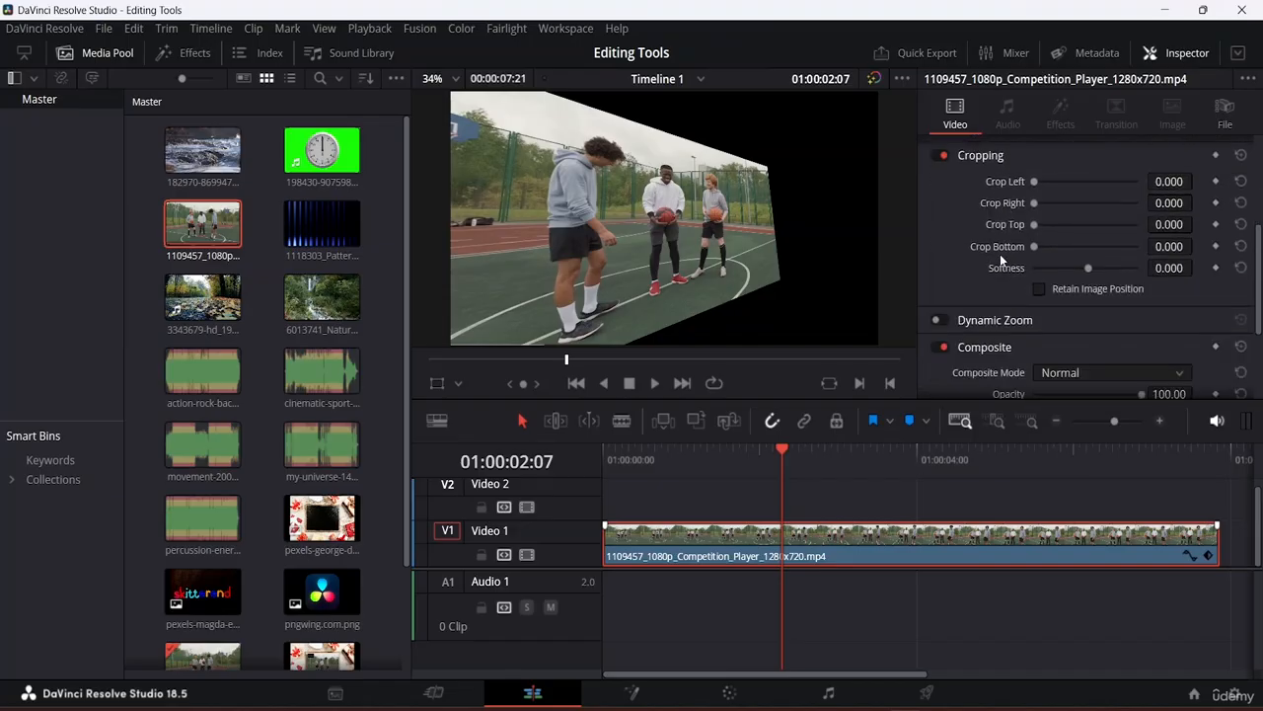
Disable the Transform settings so the clip shows in its original, untransformed frame.
scroll(1006, 255, "up", 4)
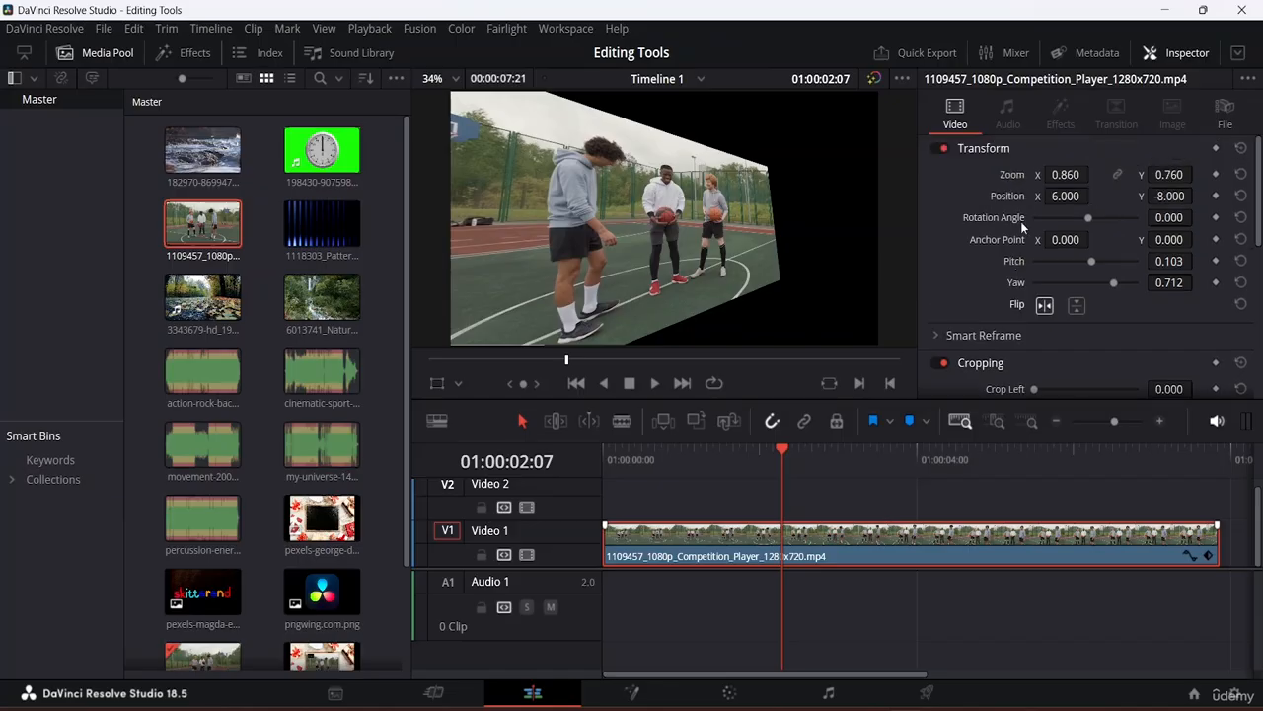
left_click(941, 148)
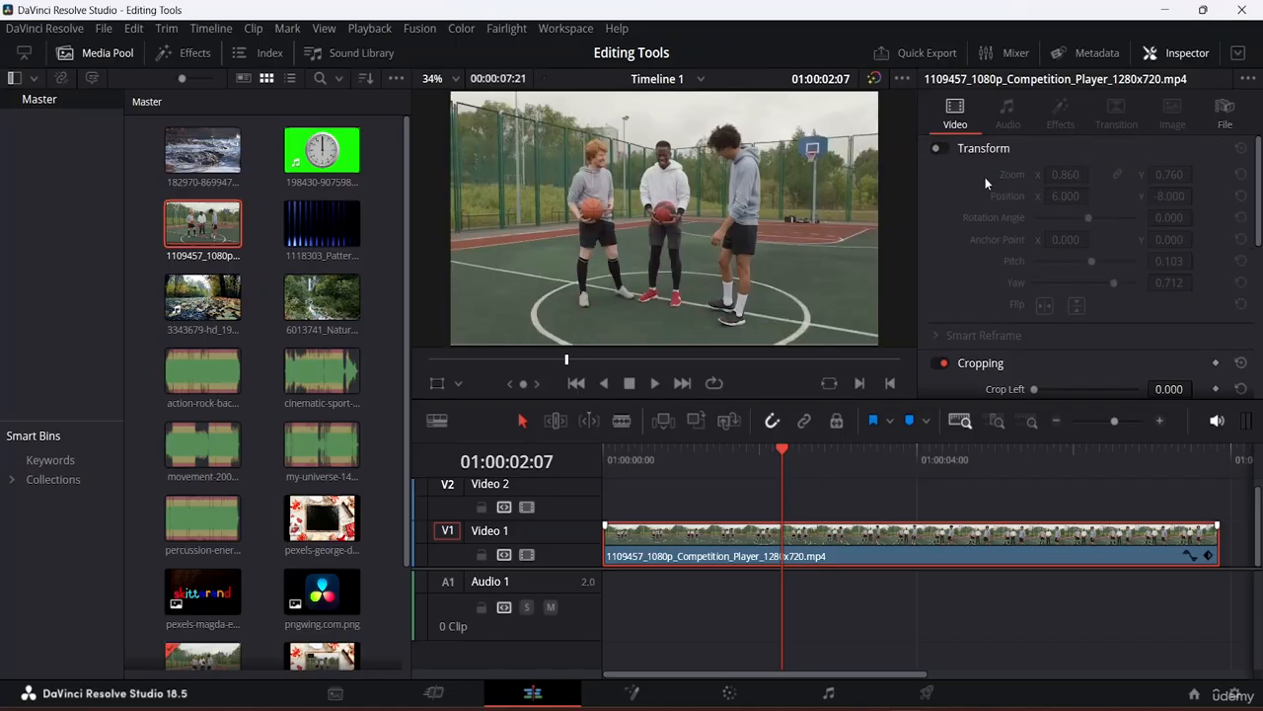
Crop the clip by 249.600 on the left, 263.040 on the right, 115.560 at the top and 65.880 at the bottom.
scroll(1000, 195, "down", 4)
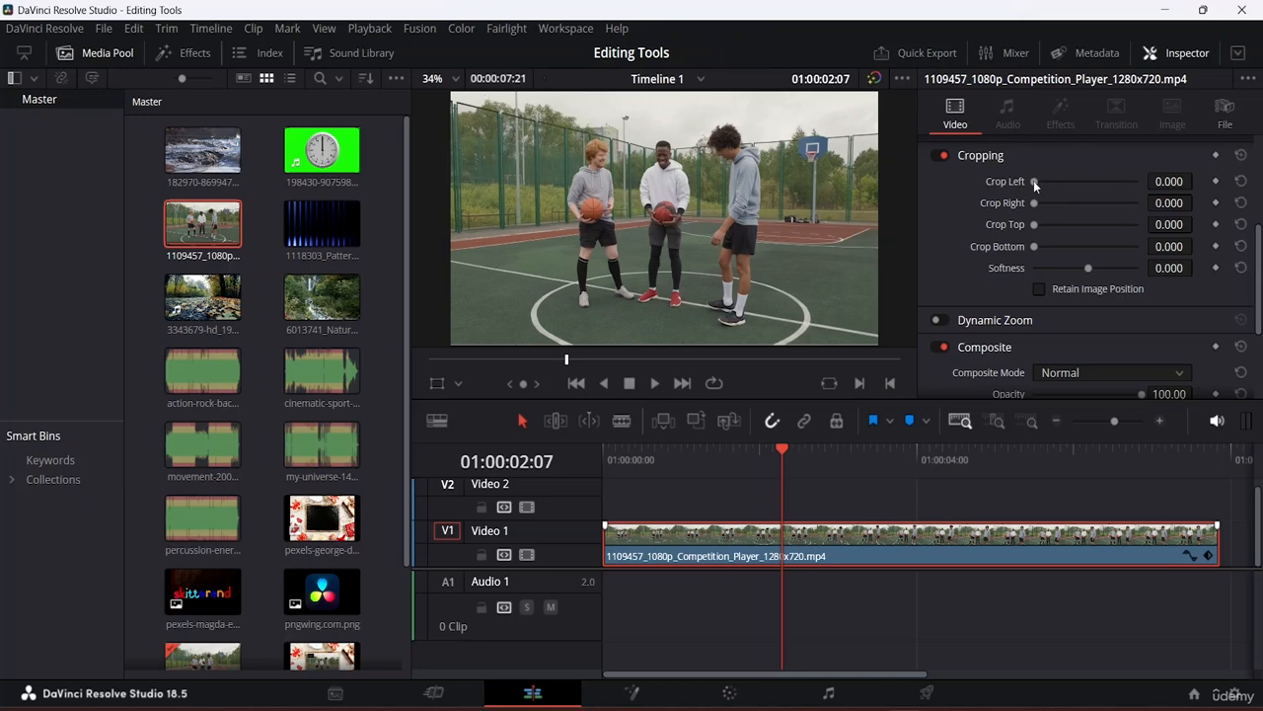
left_click_drag(1034, 181, 1048, 183)
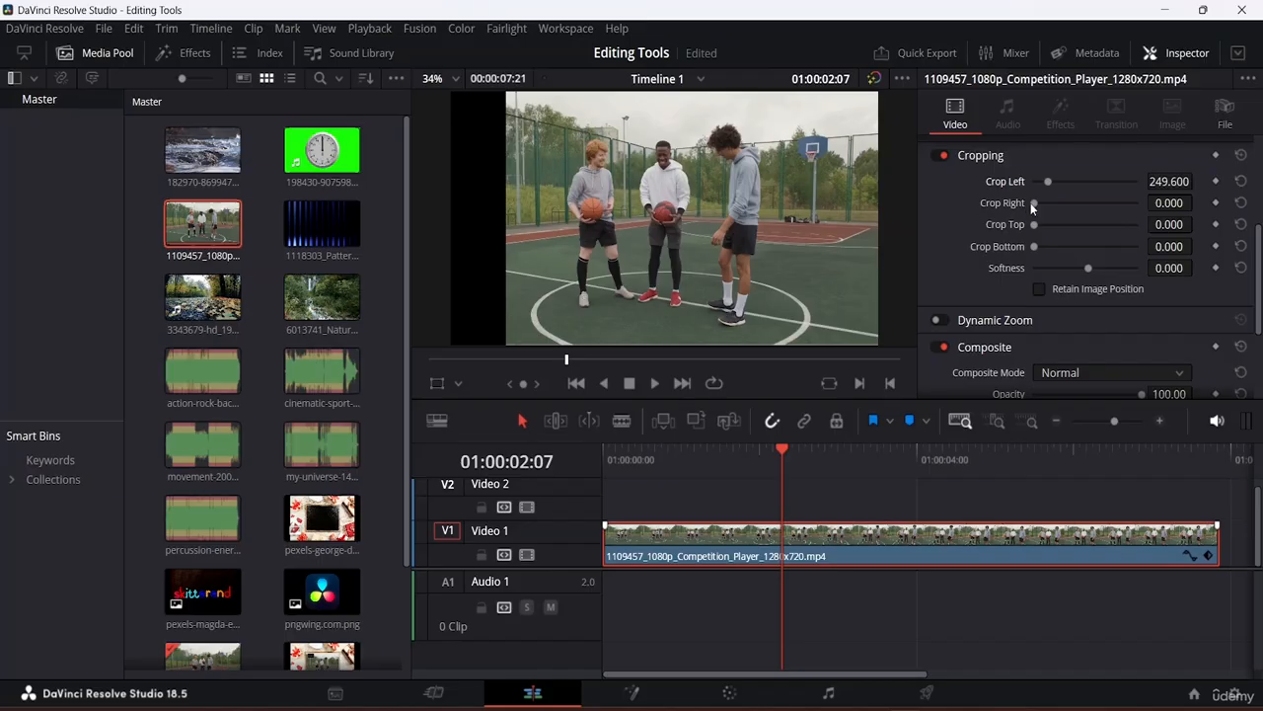
left_click_drag(1032, 202, 1045, 202)
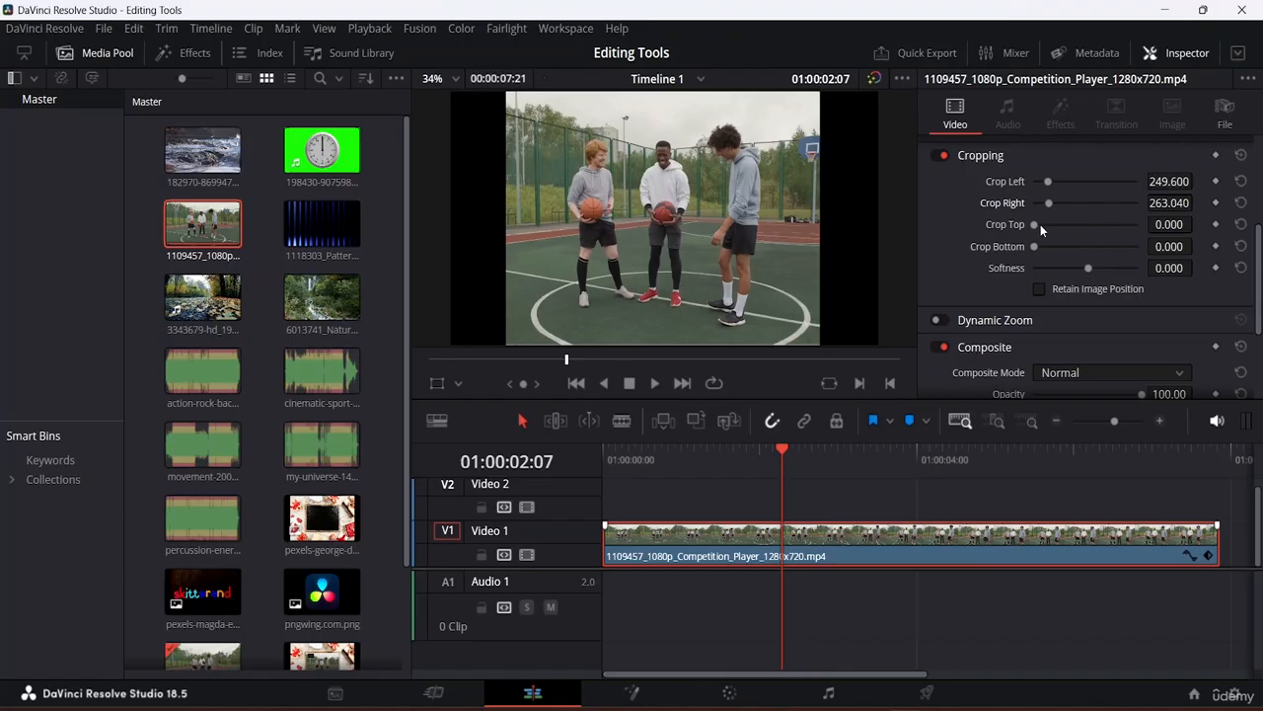
left_click_drag(1040, 224, 1038, 252)
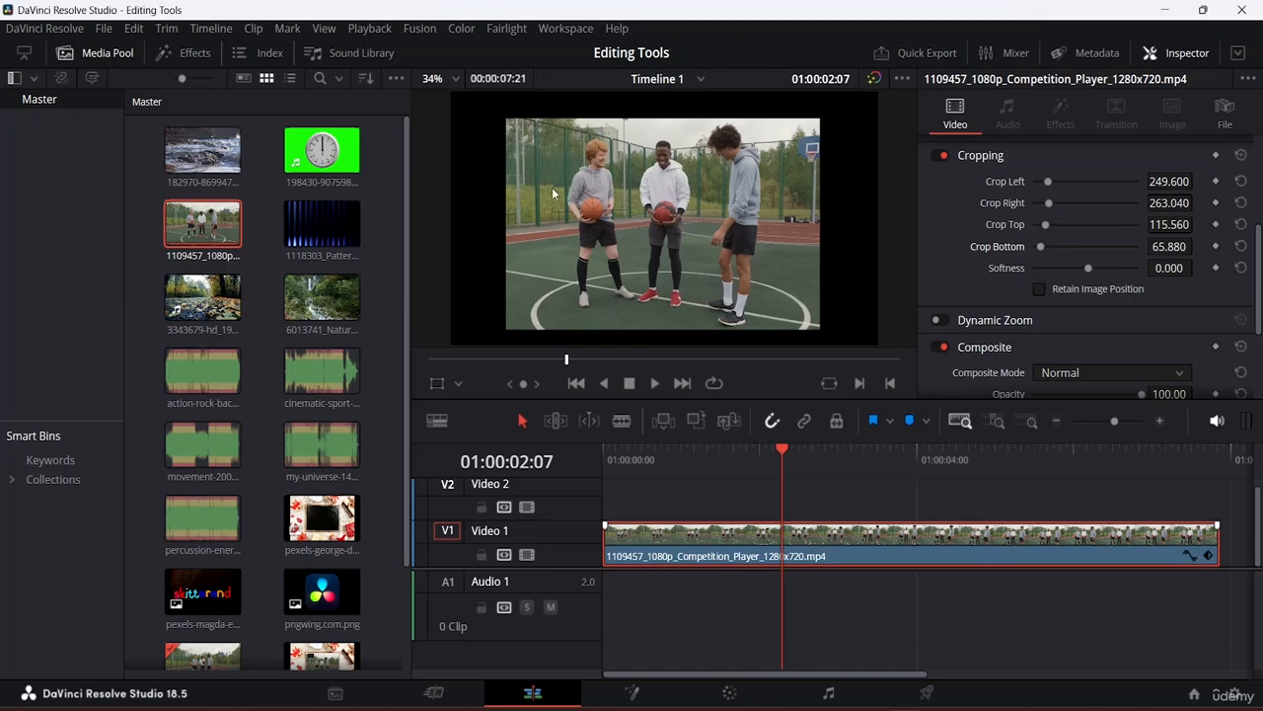
Set the crop's softness to -25.190 and check the feathered edges of the cropped frame.
scroll(528, 190, "up", 4)
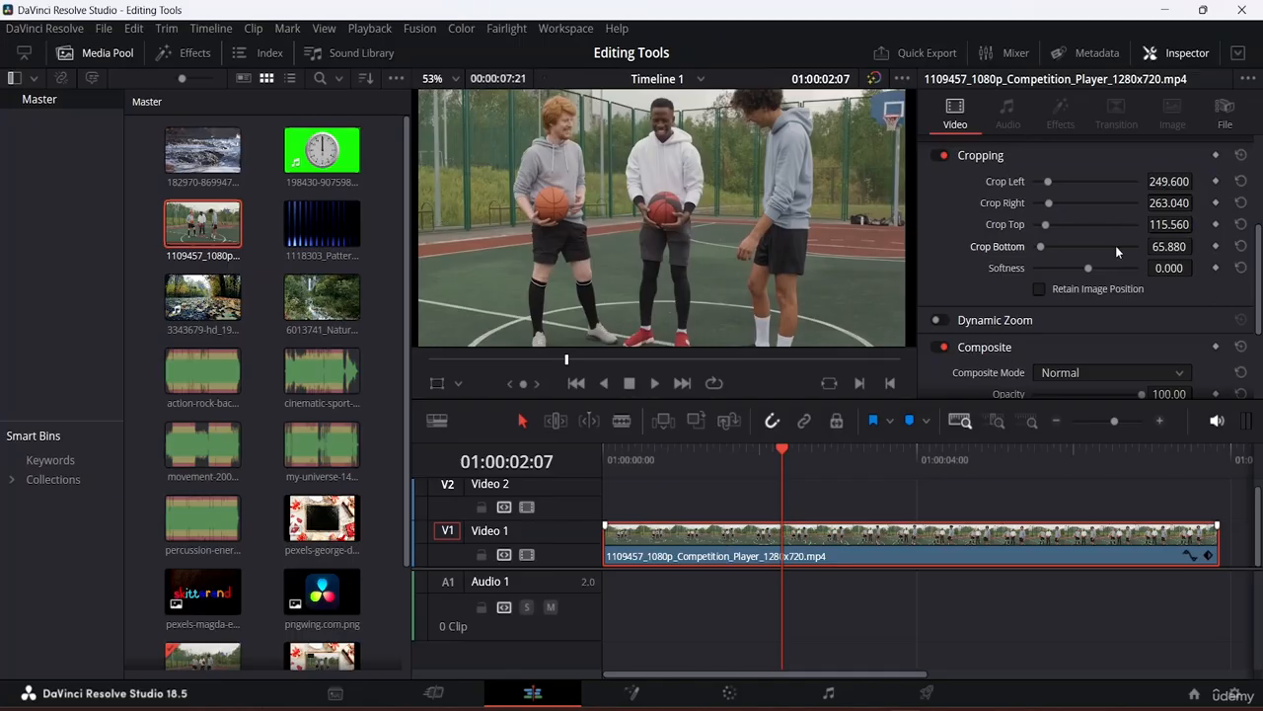
mouse_move(1090, 266)
left_mouse_down()
mouse_move(1101, 265)
mouse_move(1076, 266)
left_mouse_up()
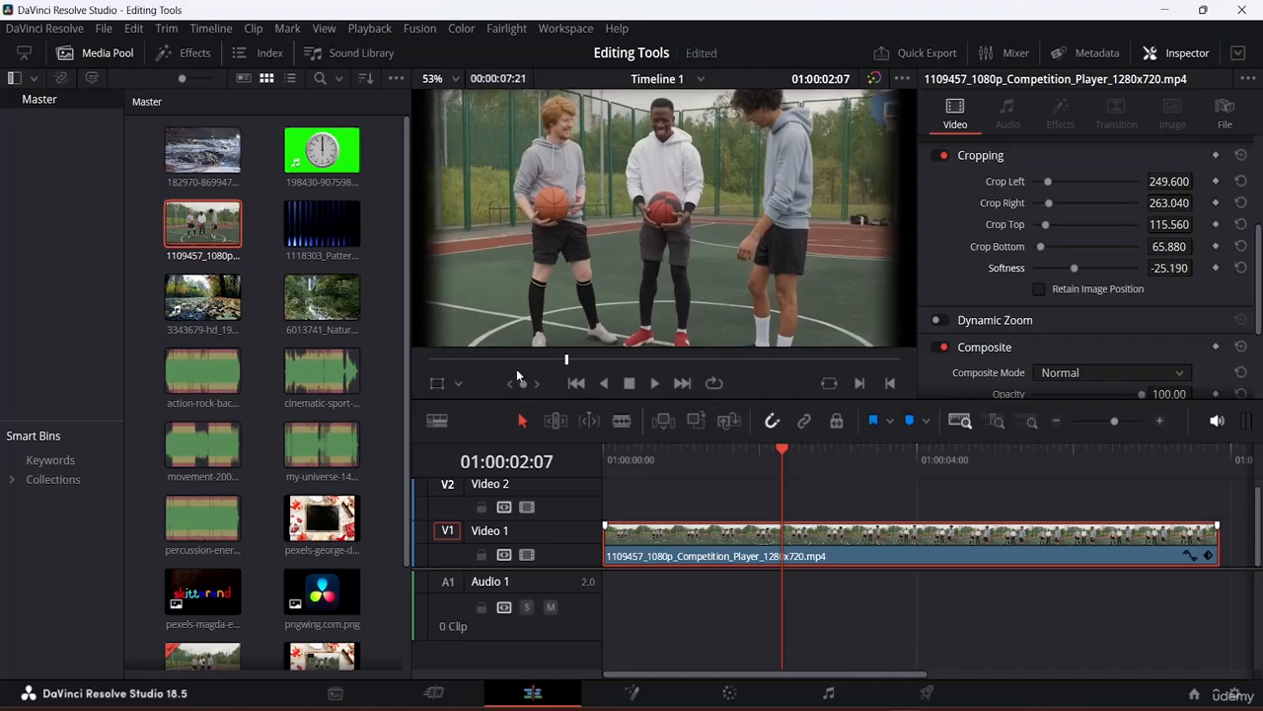
scroll(637, 195, "down", 1)
scroll(636, 195, "down", 2)
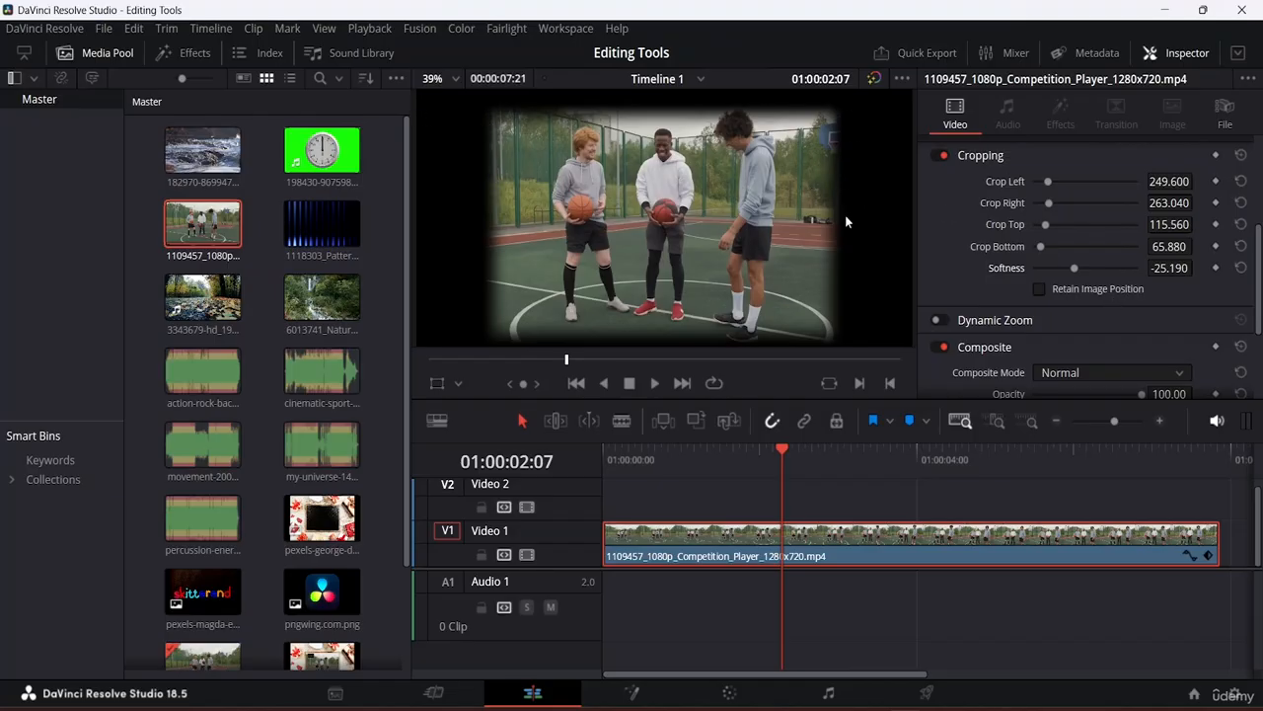
Try the Retain Image Position option for the crop, and disable the clip's Cropping settings.
left_click(1040, 289)
scroll(1064, 275, "up", 4)
scroll(1064, 276, "down", 3)
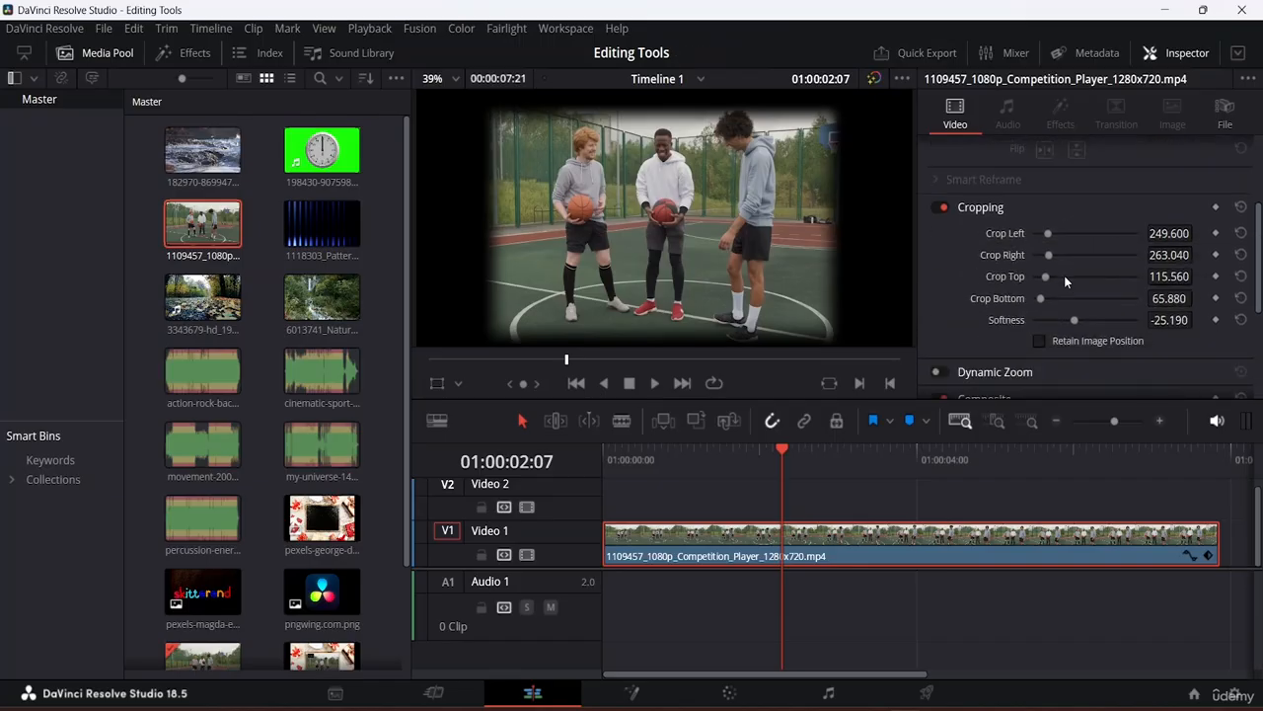
scroll(1064, 276, "up", 3)
scroll(1064, 275, "down", 3)
left_click(941, 208)
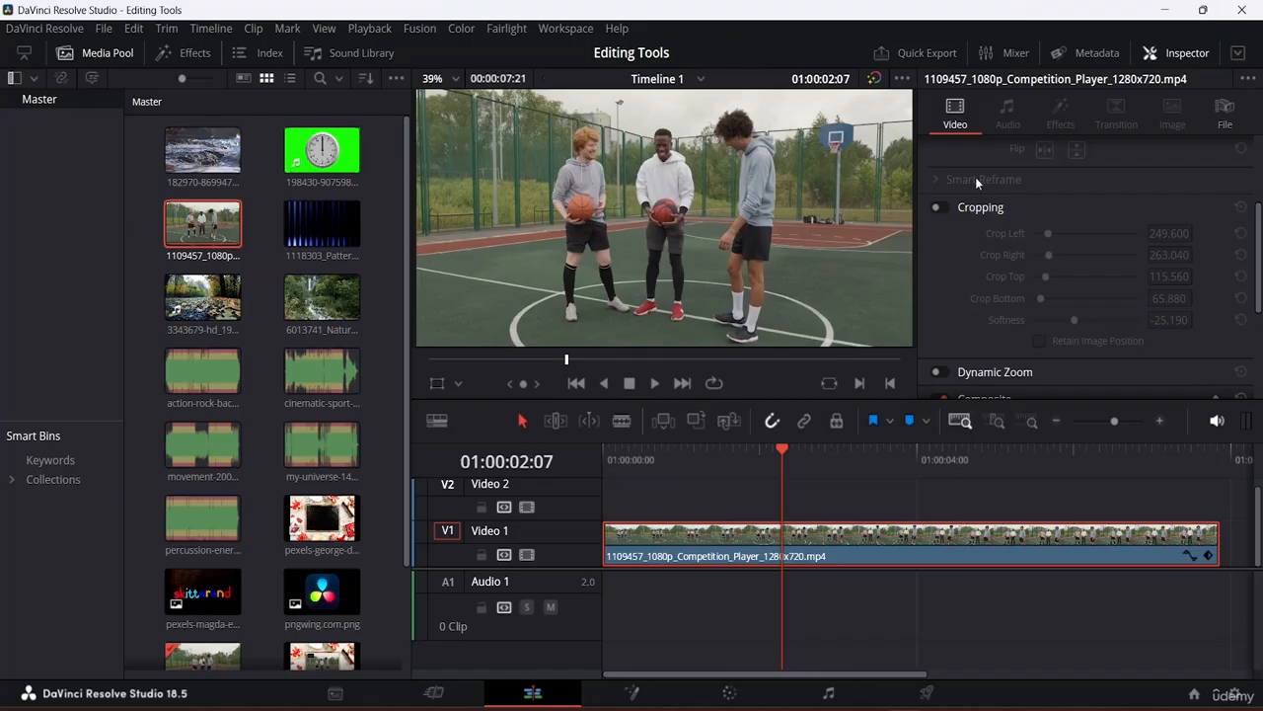
Expand the clip's Smart Reframe settings to review the Object of Interest and Reframe options.
scroll(1046, 267, "up", 3)
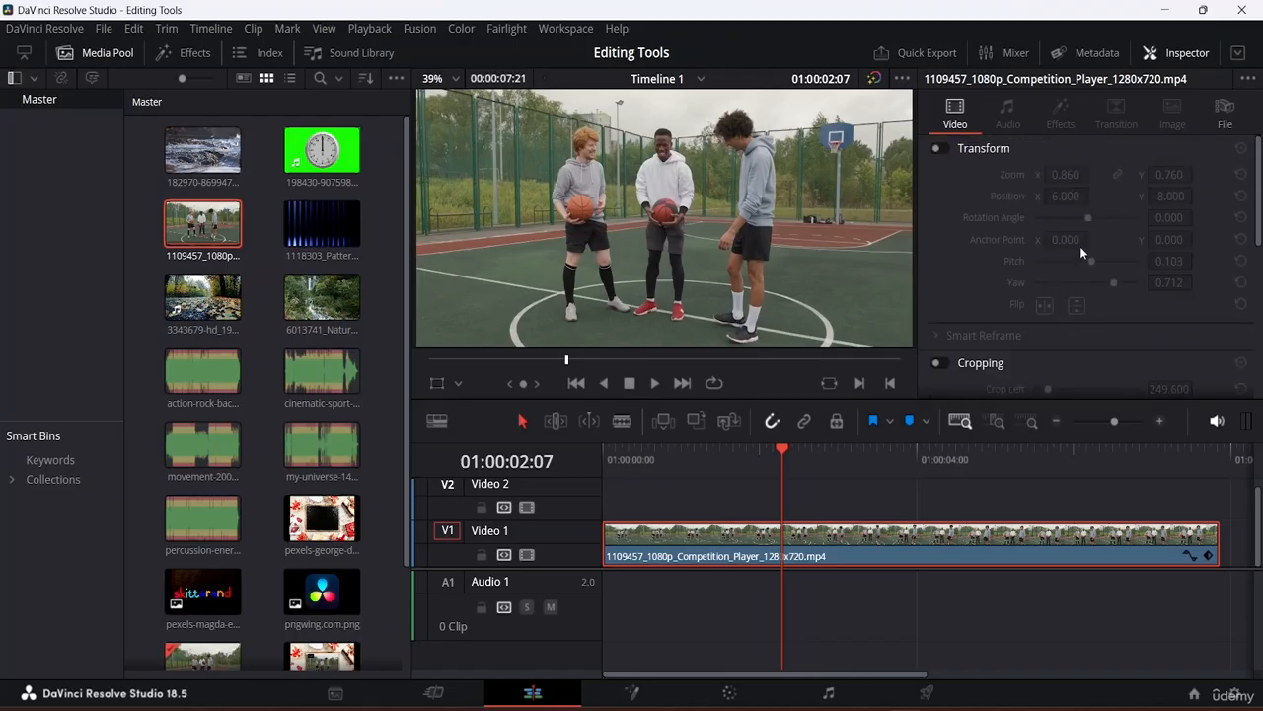
scroll(1056, 237, "down", 4)
scroll(1038, 222, "up", 3)
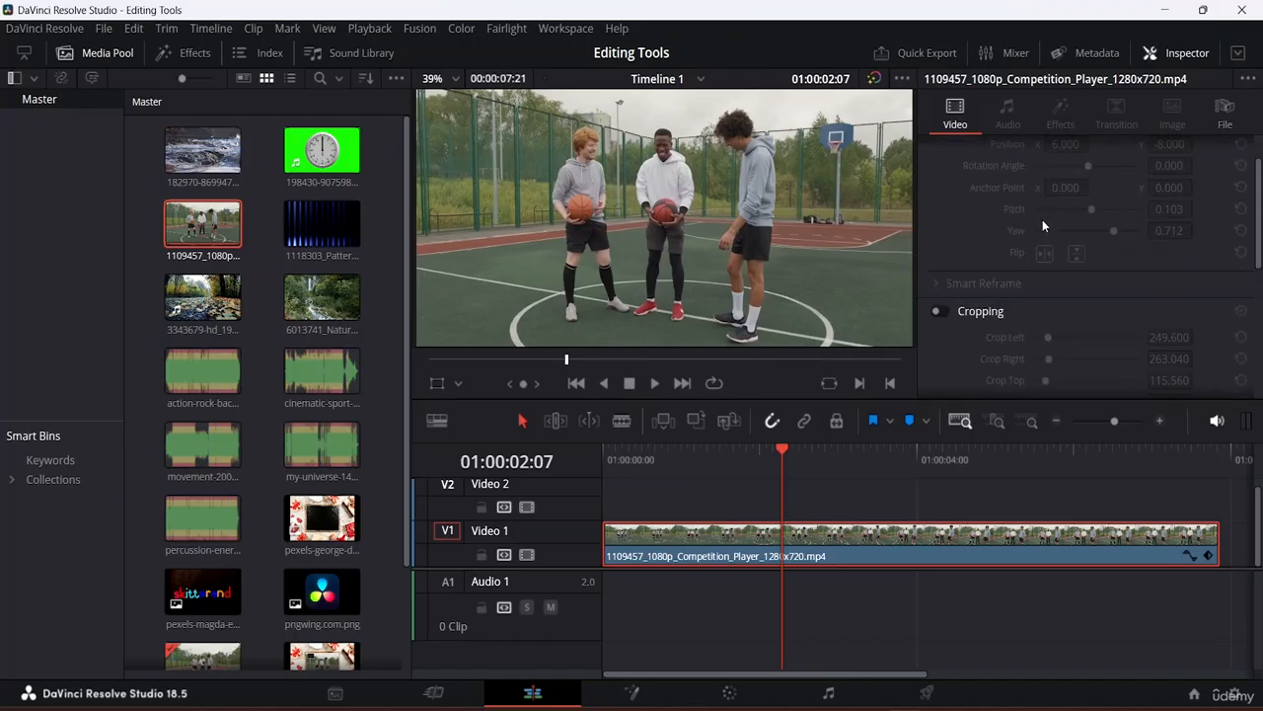
left_click(1001, 284)
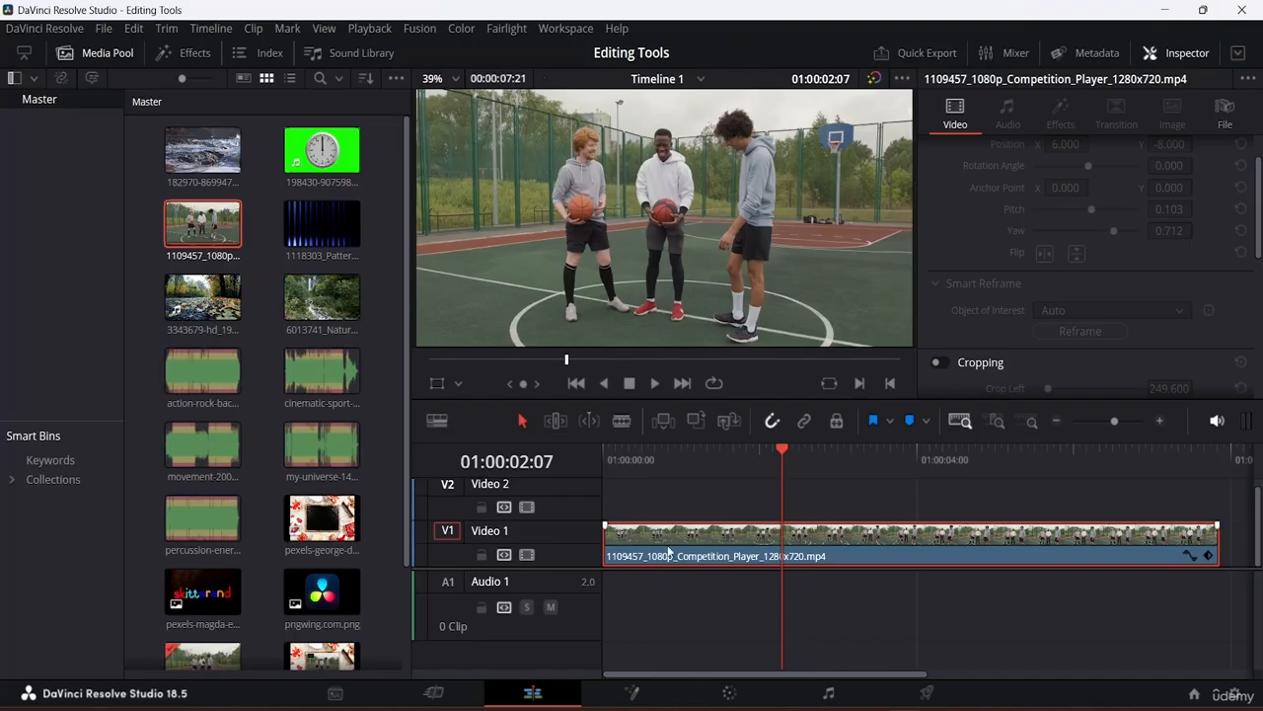
scroll(1141, 249, "down", 5)
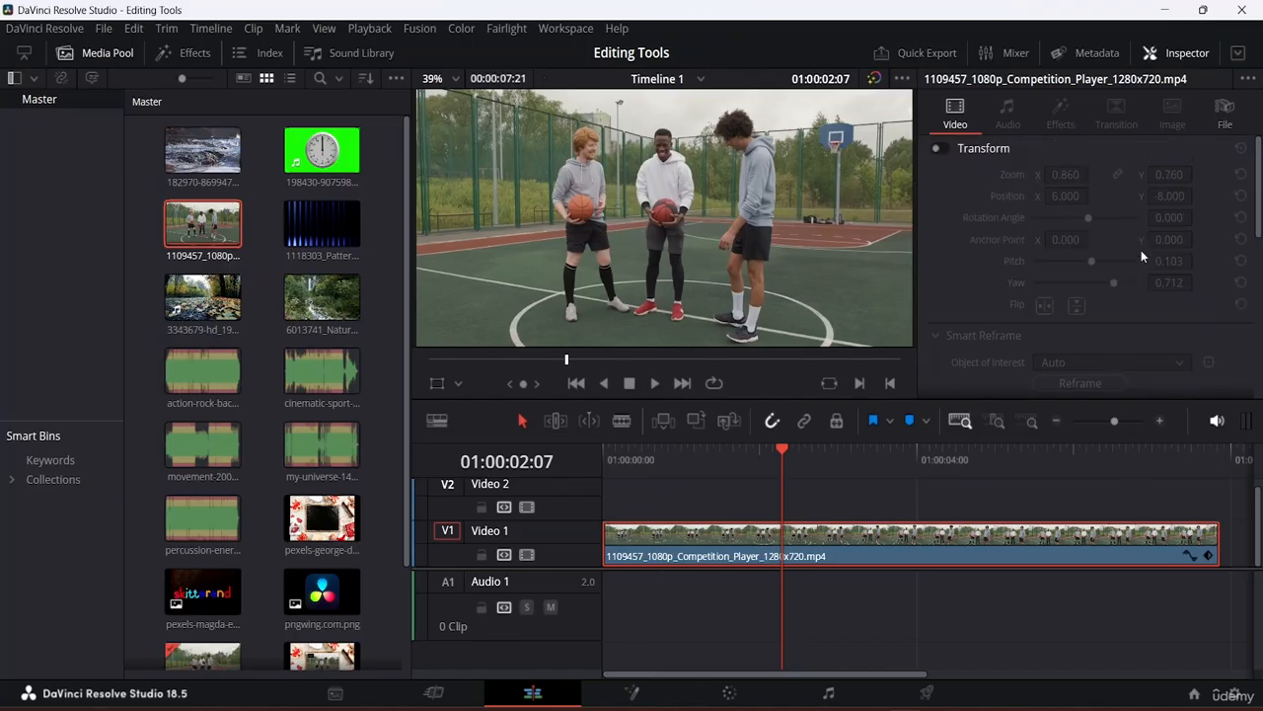
scroll(1141, 250, "down", 3)
scroll(1141, 250, "up", 8)
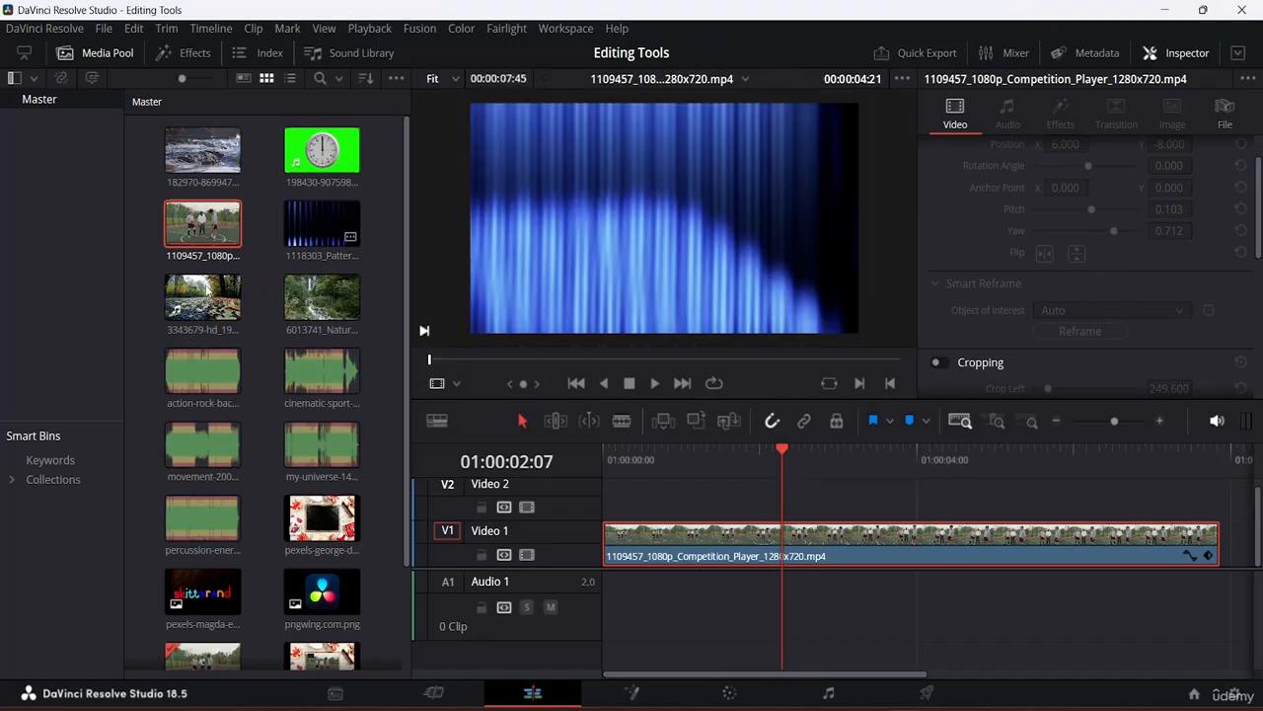
Place the 6013741 Nature Top View River clip on Video 3, aligned to the start of the timeline.
left_click_drag(321, 296, 620, 521)
left_click(683, 494)
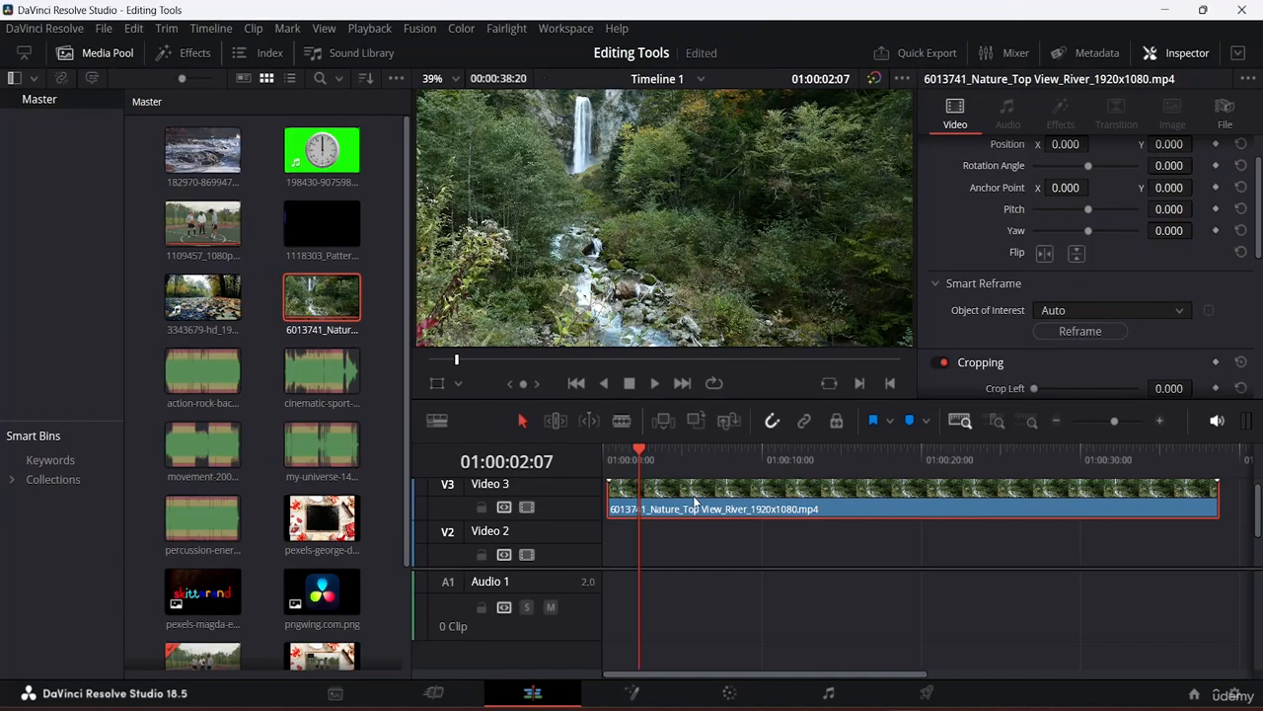
left_click_drag(695, 502, 689, 502)
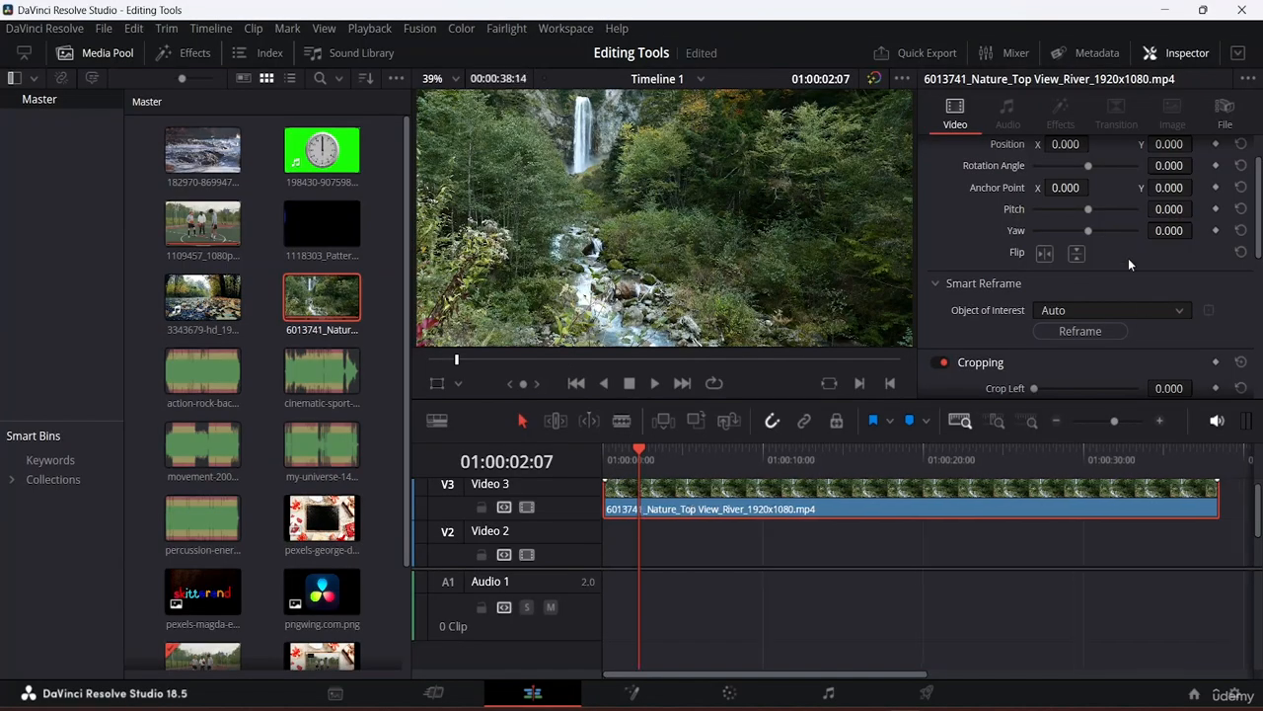
Review the Object of Interest choices in the river clip's Smart Reframe settings, keeping Auto, and examine its frame.
left_click(1174, 311)
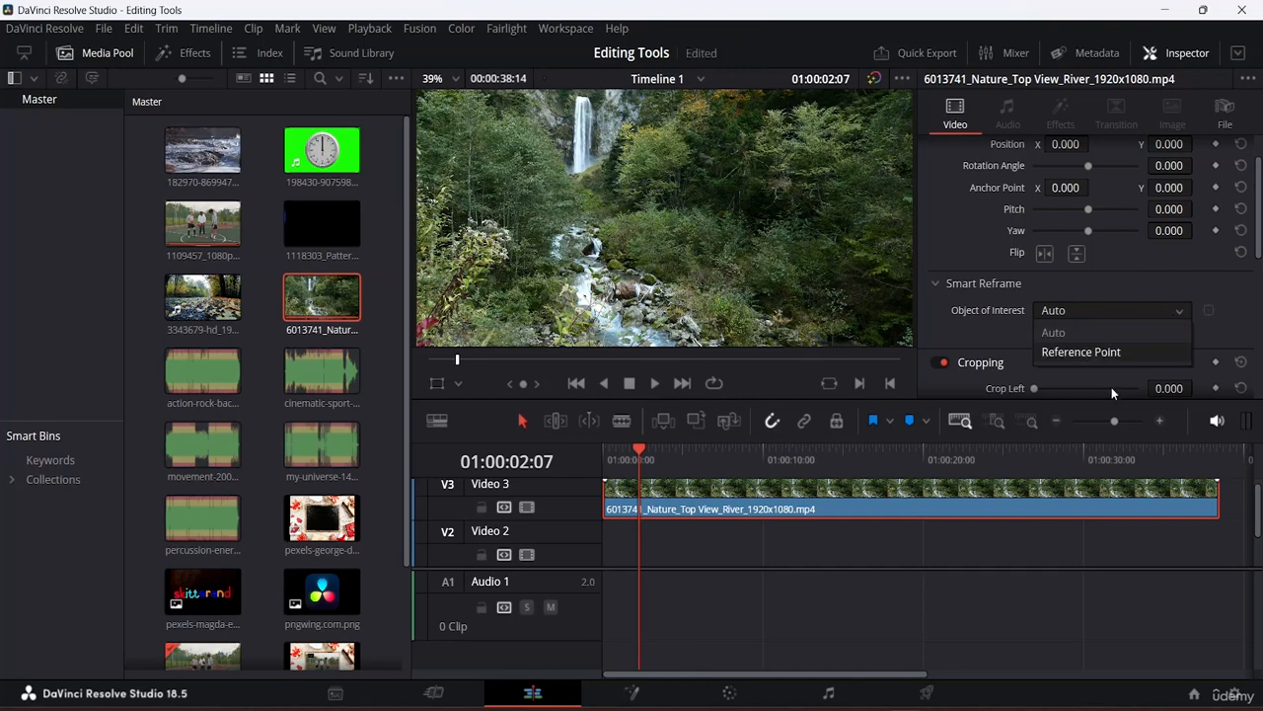
left_click(1146, 270)
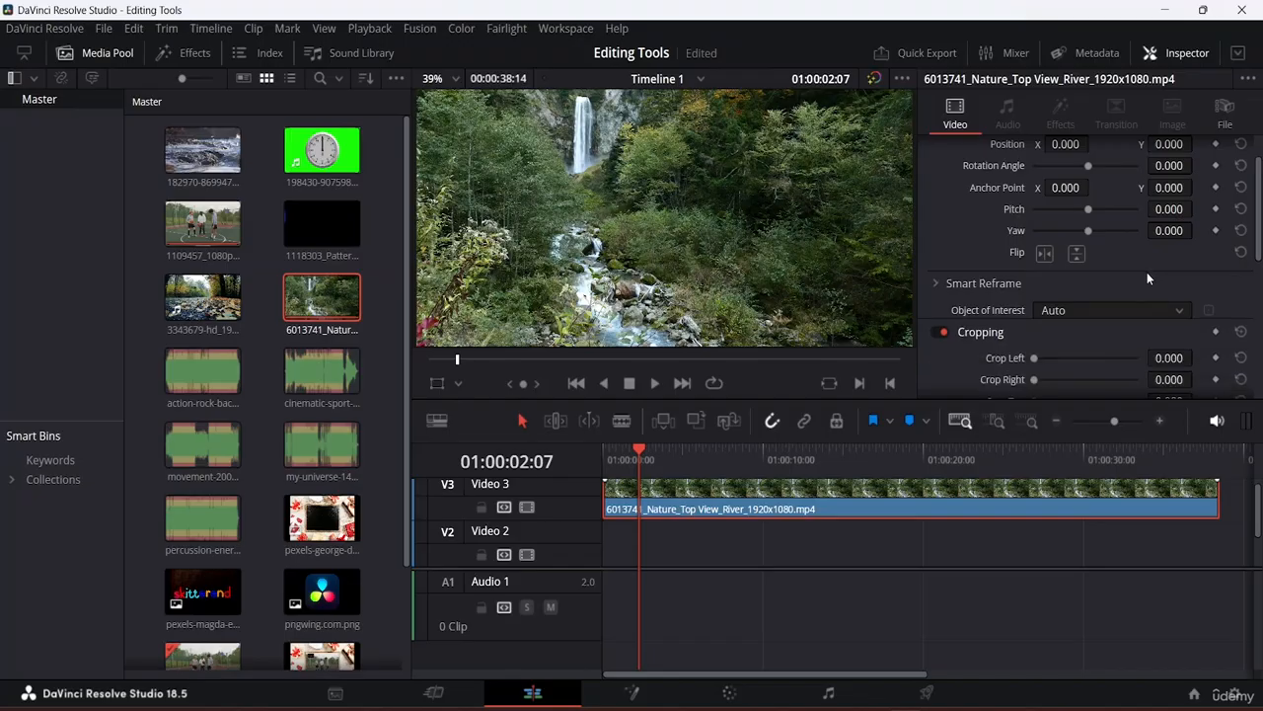
left_click(1147, 272)
left_click(1158, 296)
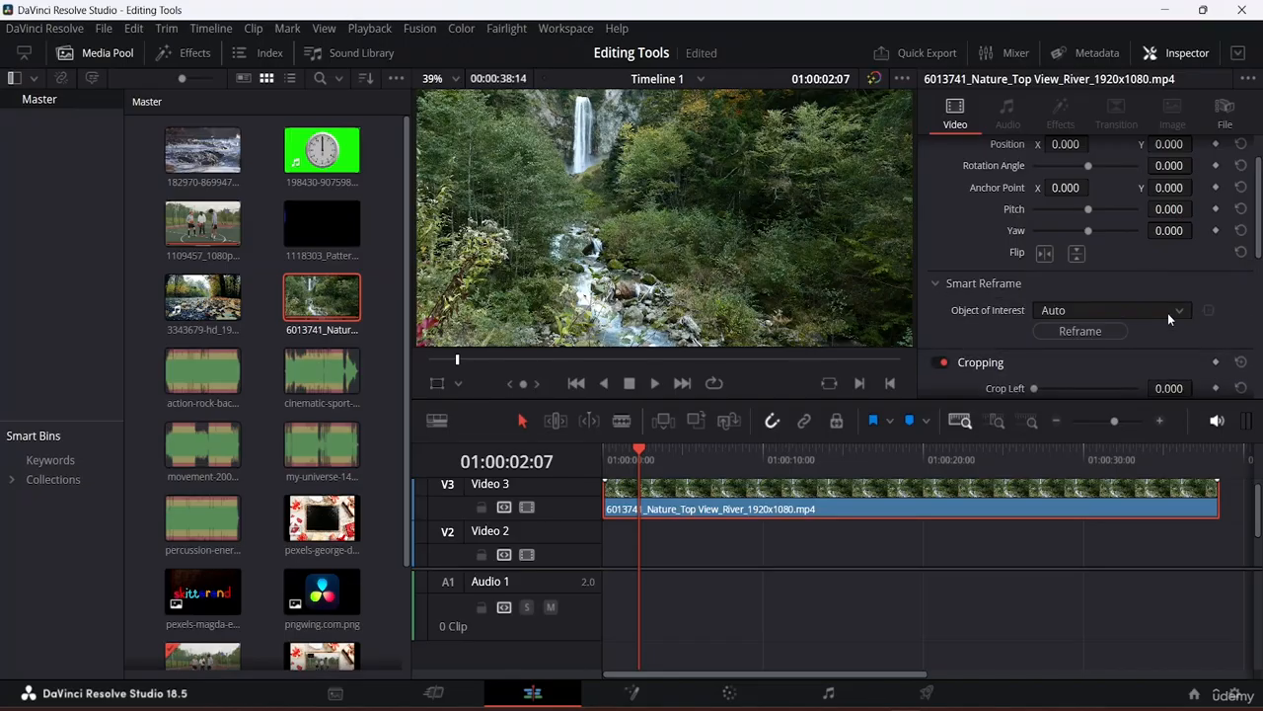
scroll(689, 229, "up", 1)
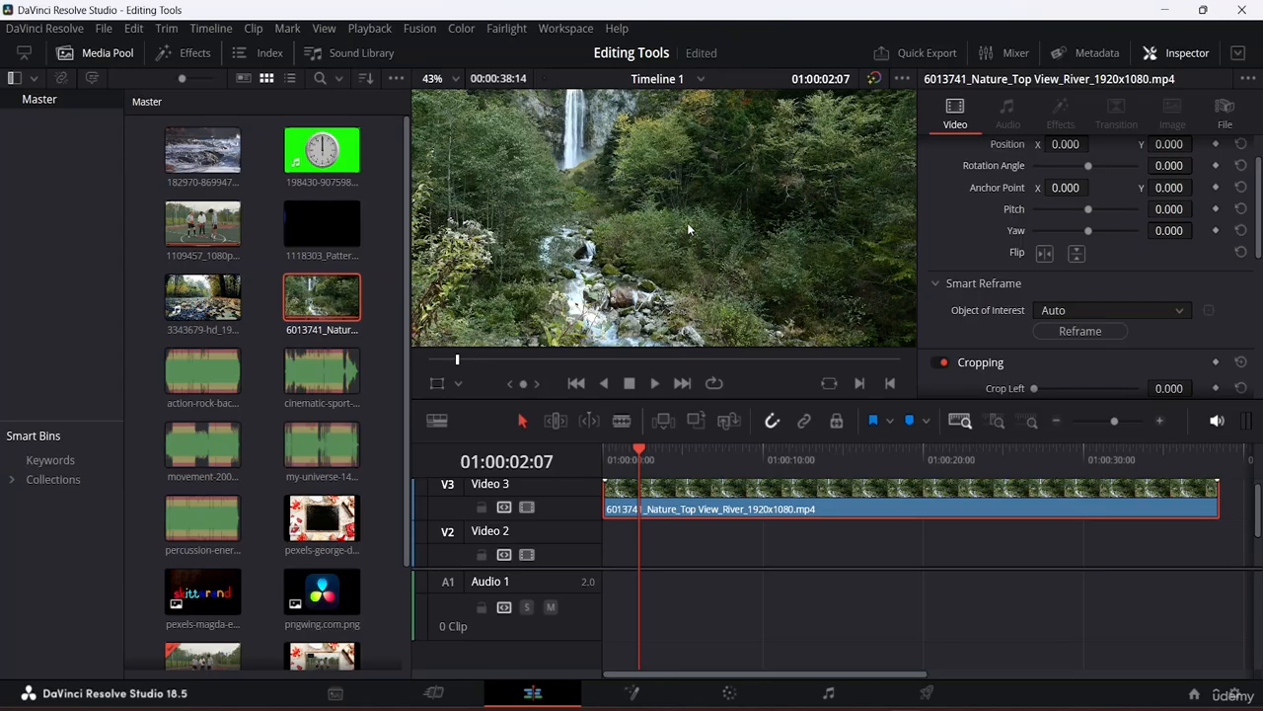
scroll(689, 229, "down", 1)
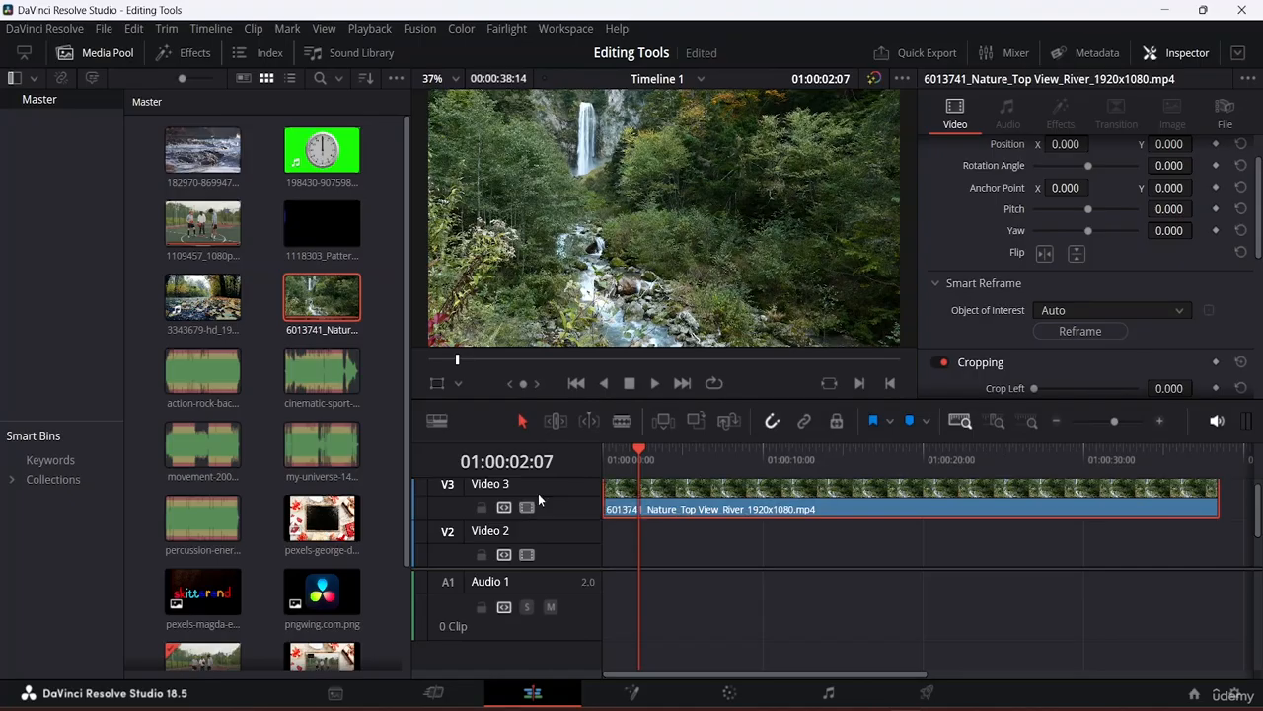
Enlarge the video tracks area to show Video 1, and undo adding the river clip to the timeline.
scroll(339, 547, "down", 3)
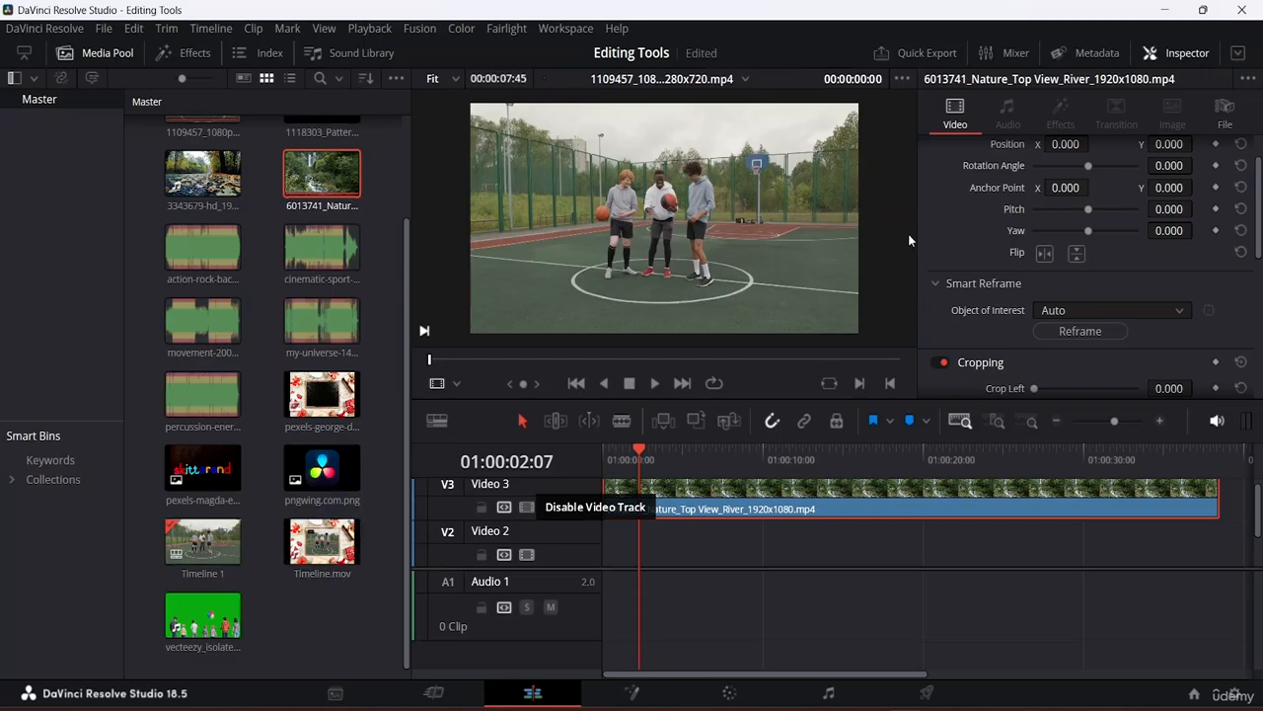
scroll(1022, 230, "down", 2)
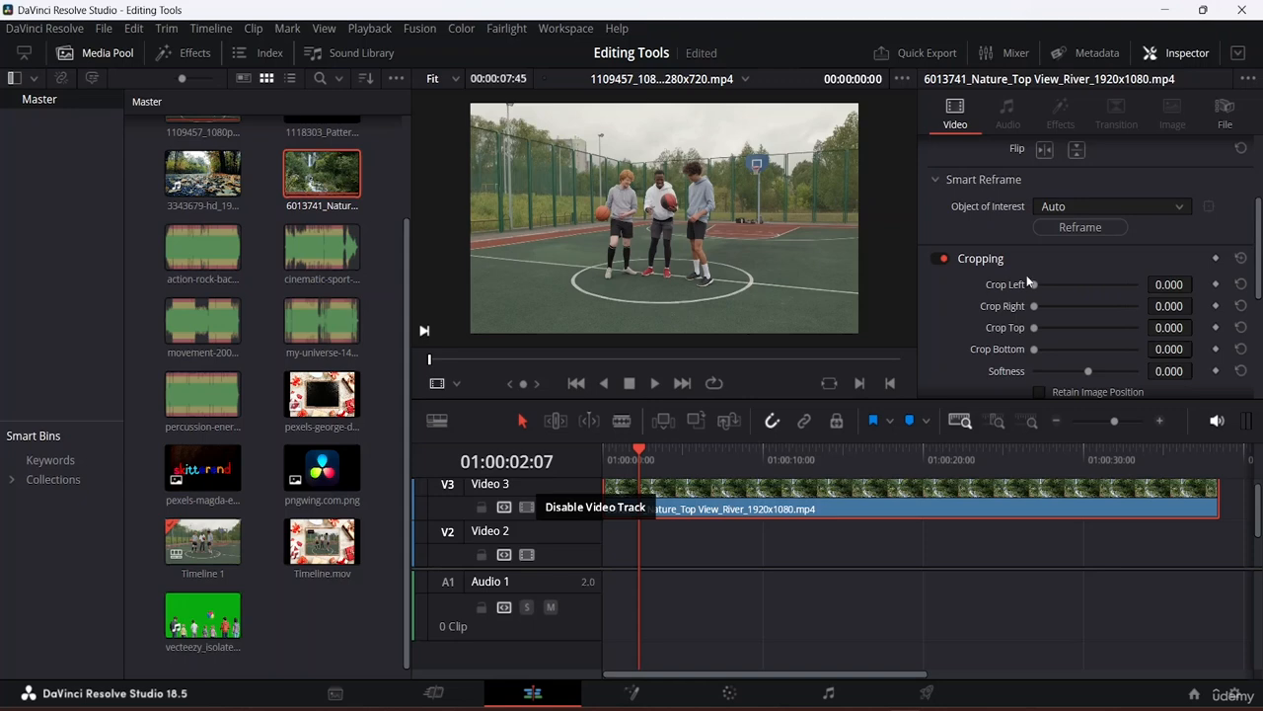
scroll(1026, 274, "up", 2)
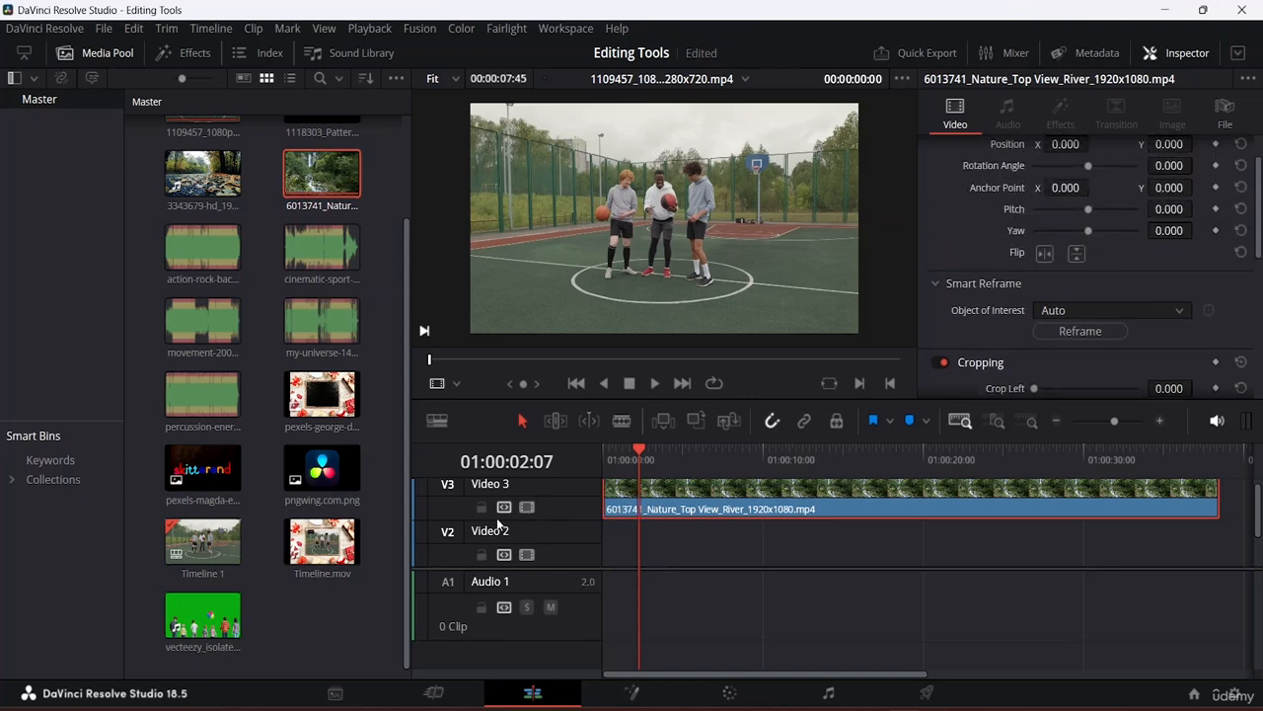
left_click_drag(547, 564, 551, 640)
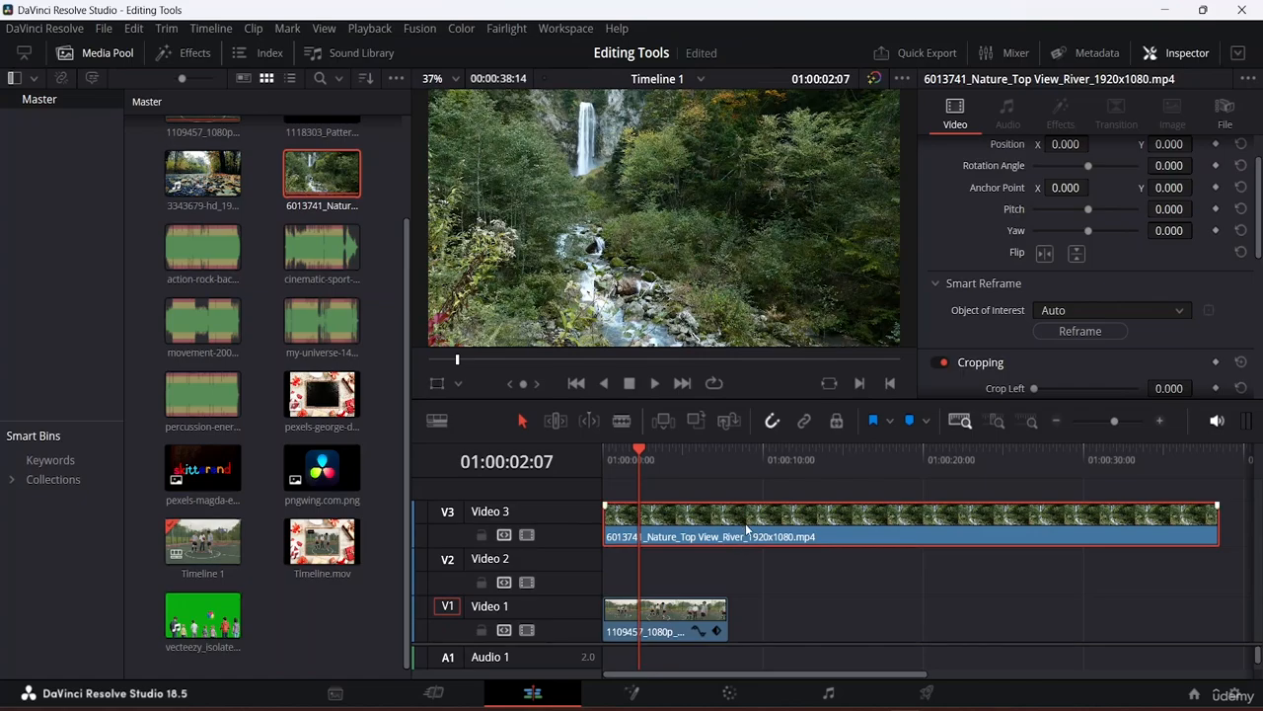
key("ctrl+z")
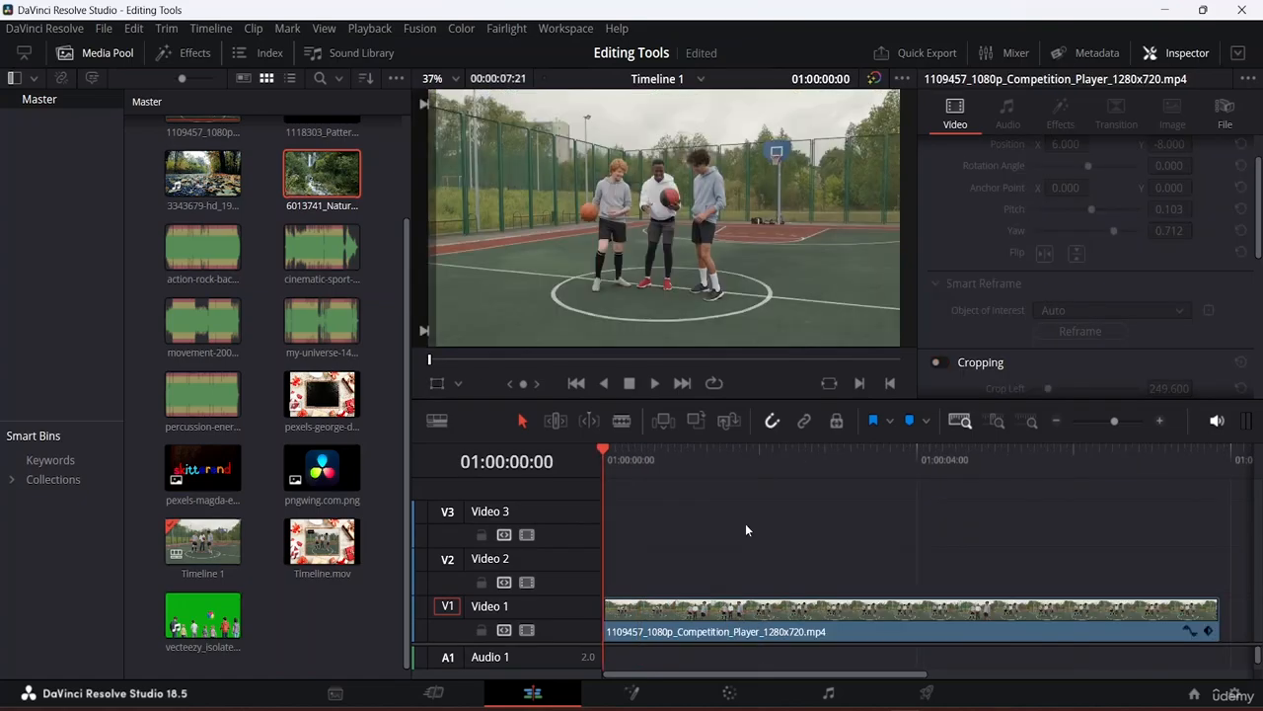
Expand and enable Dynamic Zoom for the basketball clip on Video 1.
left_click(754, 631)
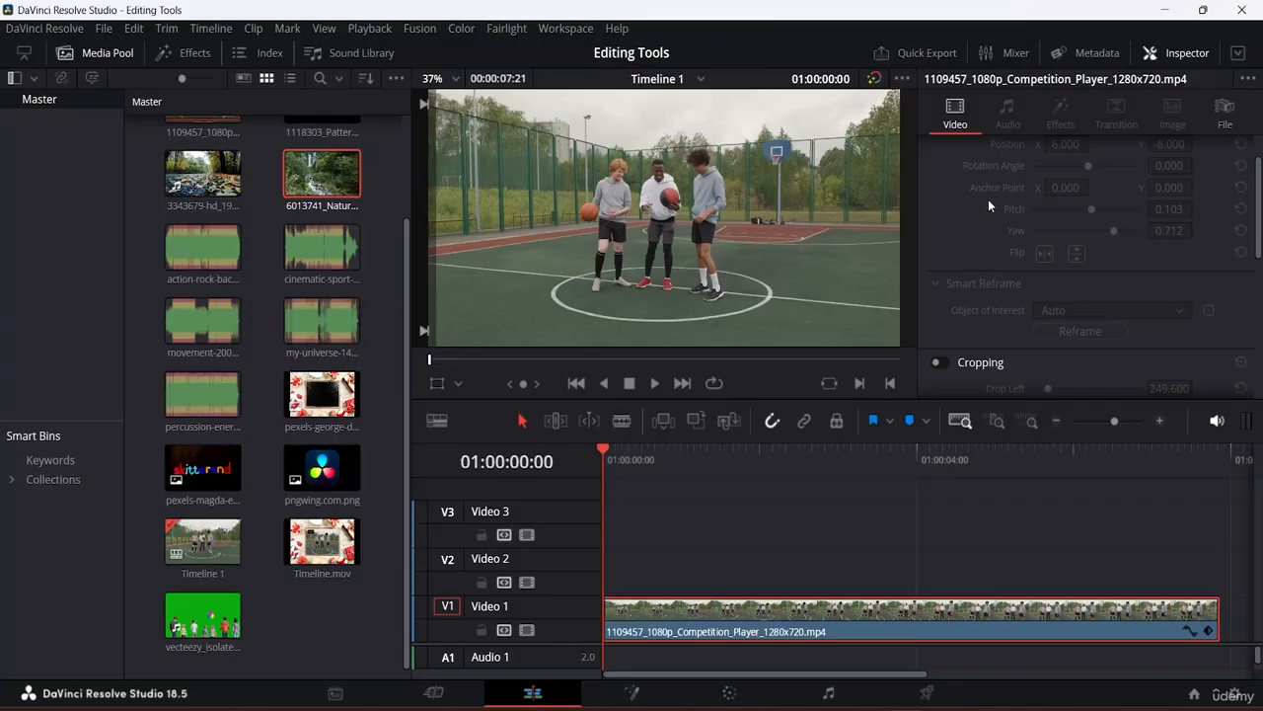
scroll(1007, 210, "down", 5)
scroll(1009, 210, "up", 3)
scroll(1009, 211, "down", 5)
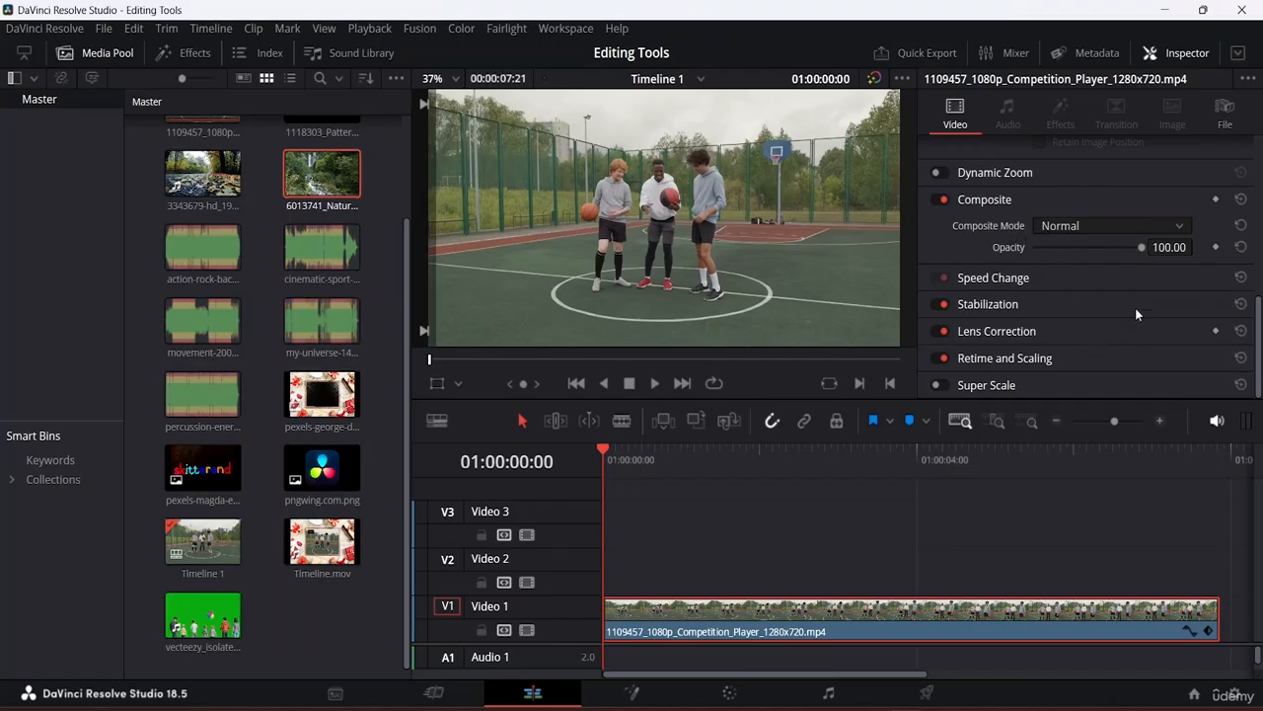
left_click(1011, 173)
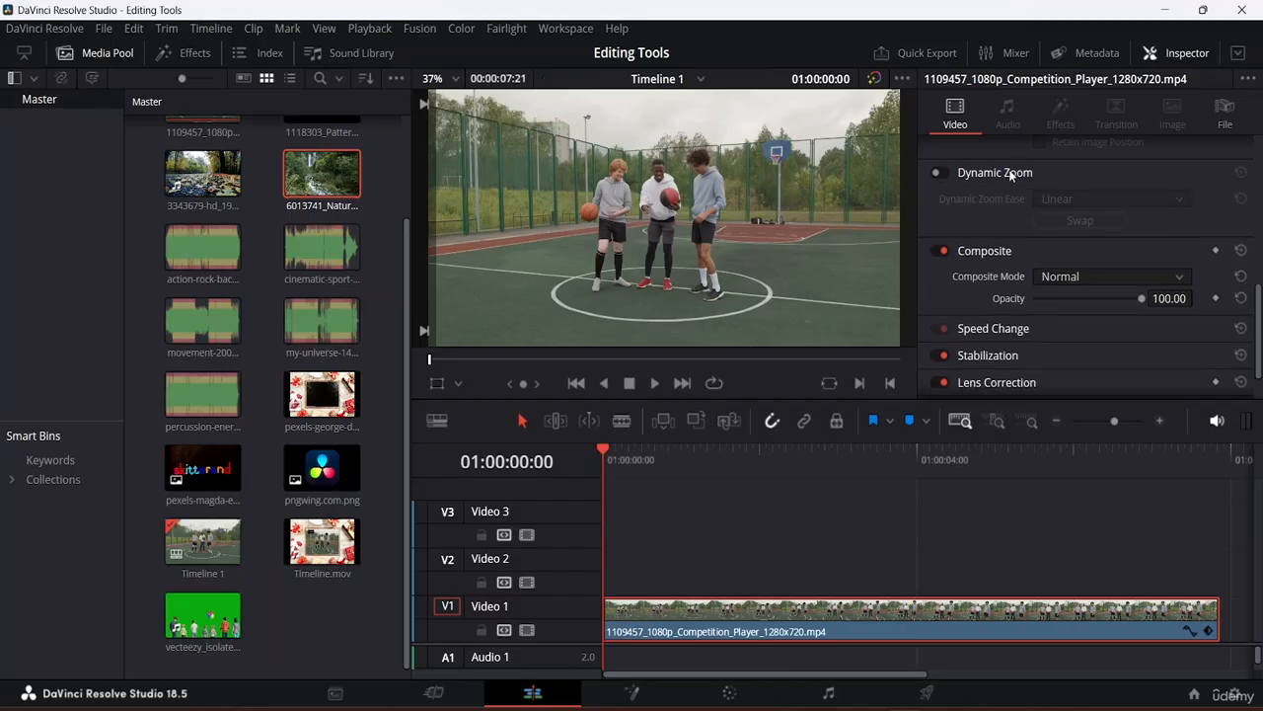
left_click(943, 173)
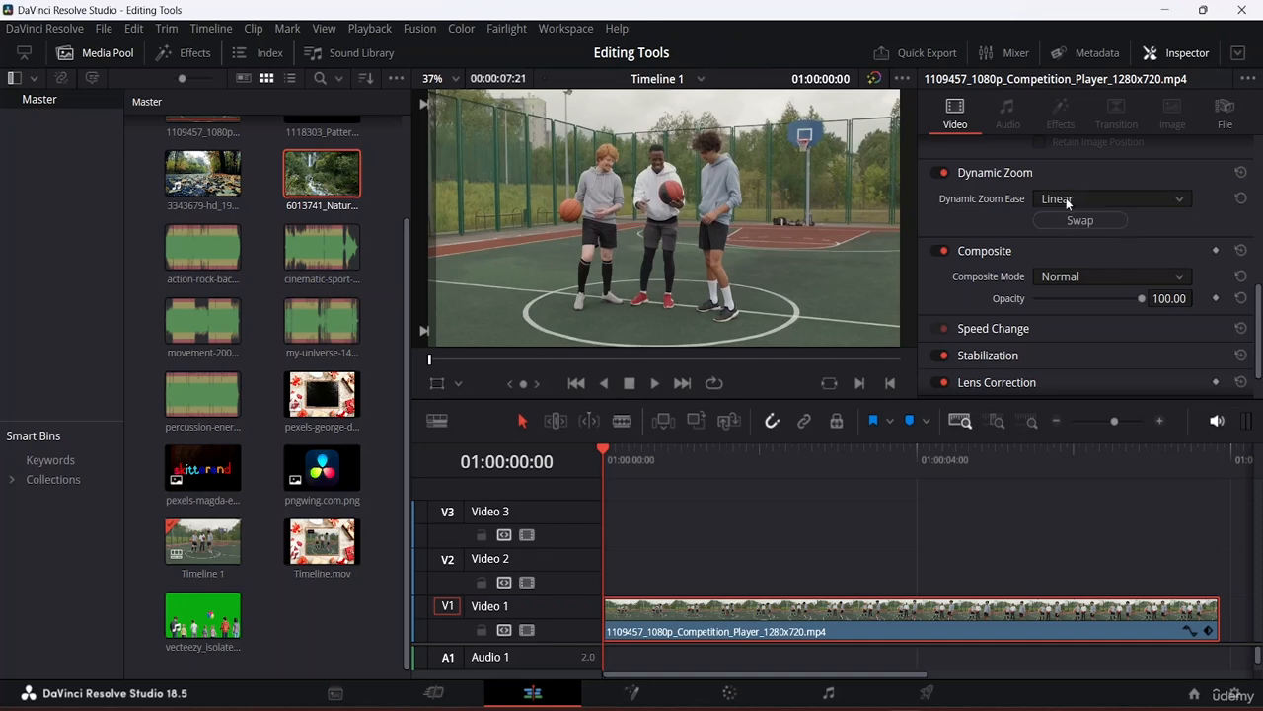
Try Linear and Ease In for the Dynamic Zoom Ease, and set it to Ease Out.
left_click(1161, 197)
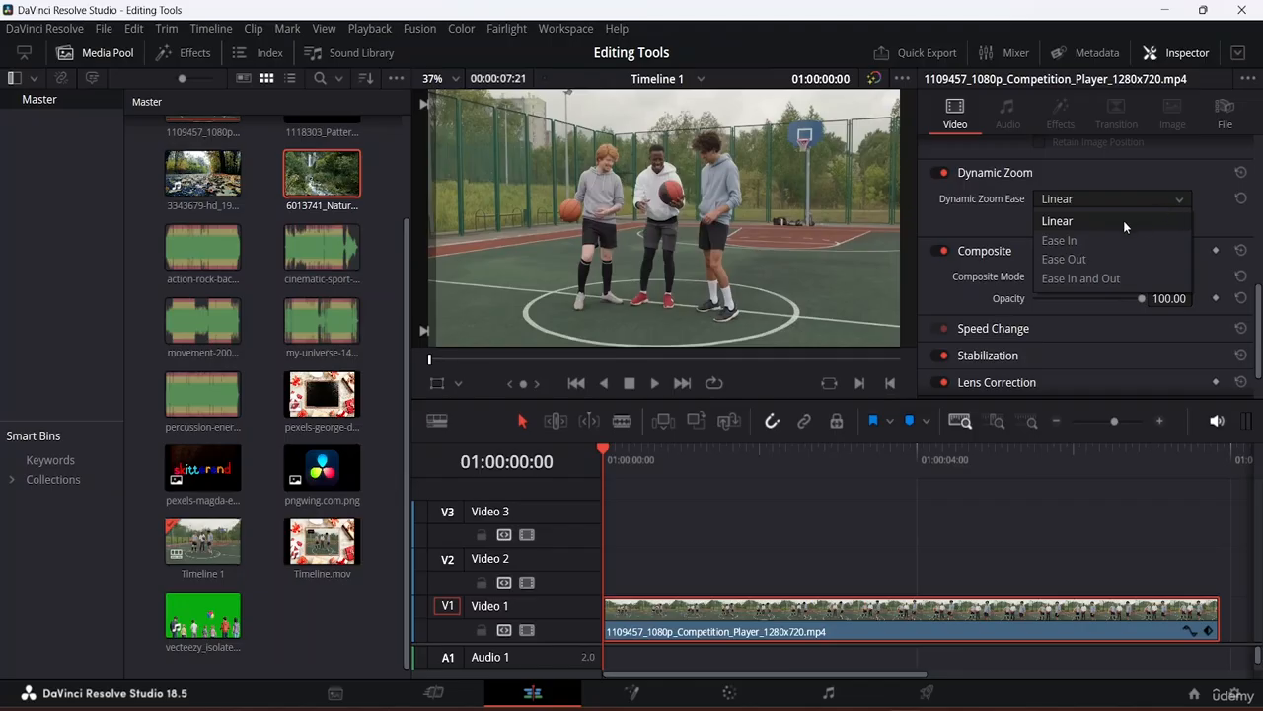
left_click(1096, 218)
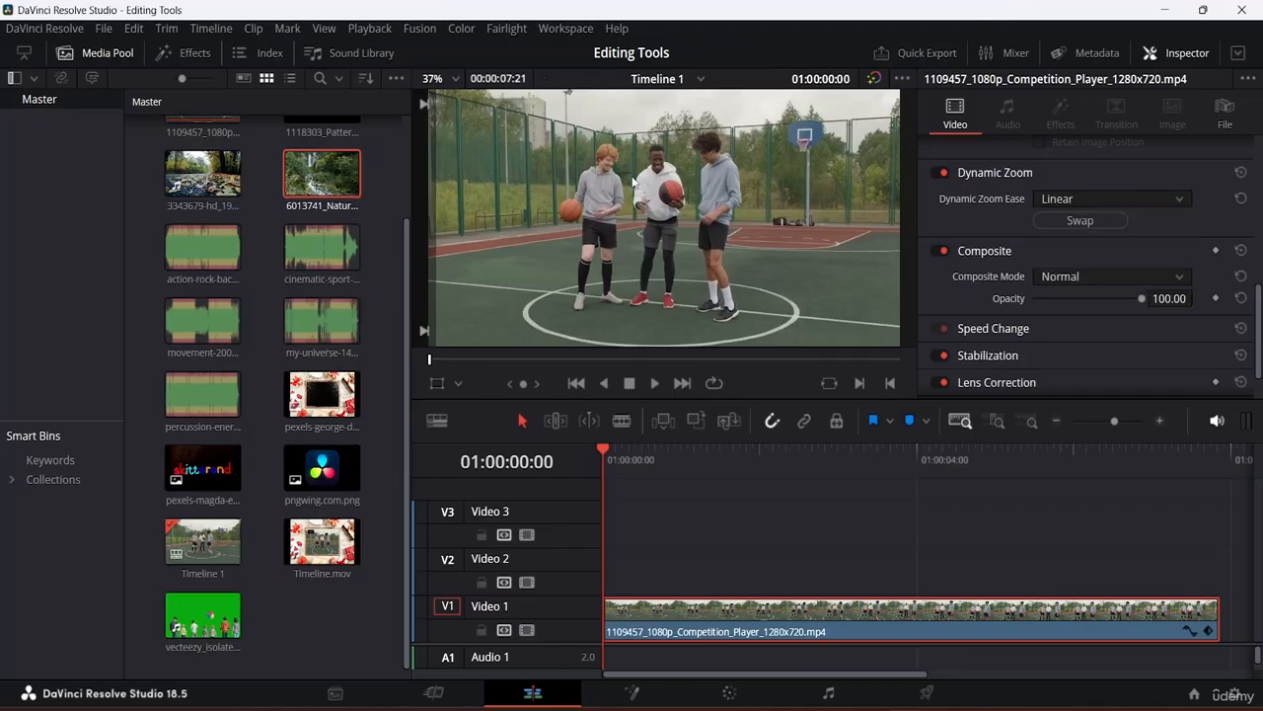
left_click(1184, 198)
left_click(1105, 237)
left_click(1151, 198)
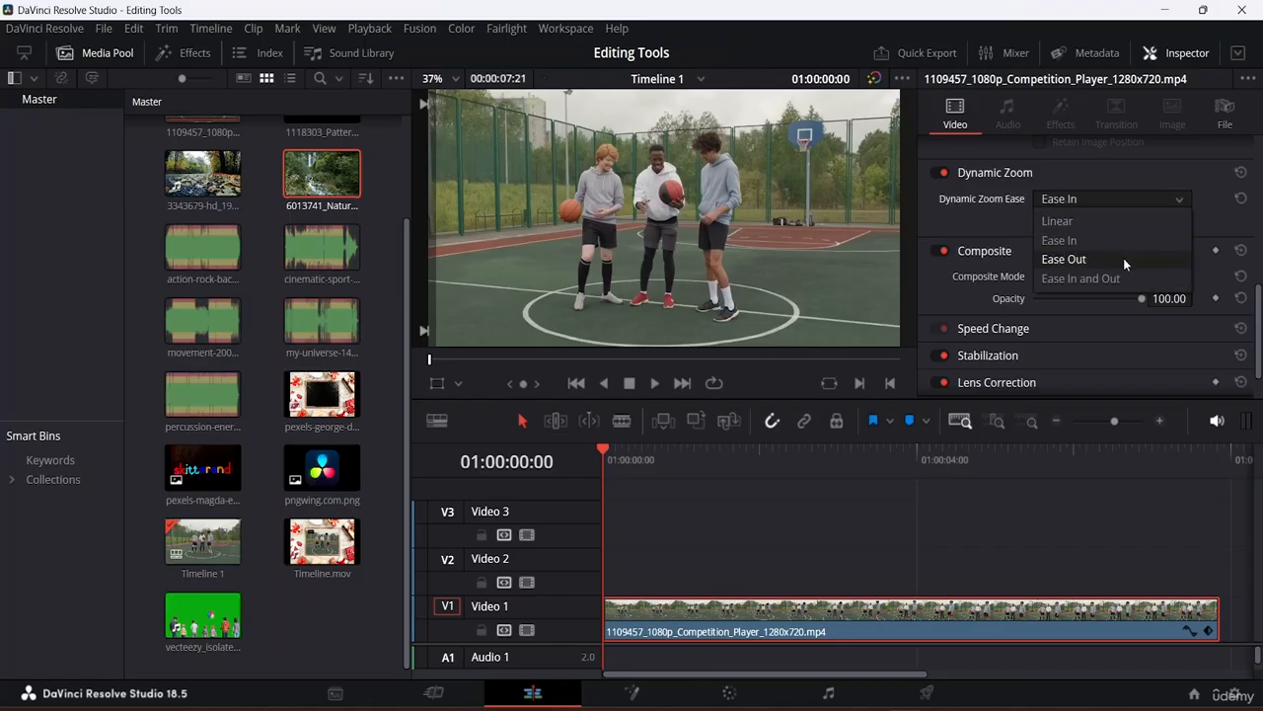
left_click(1123, 257)
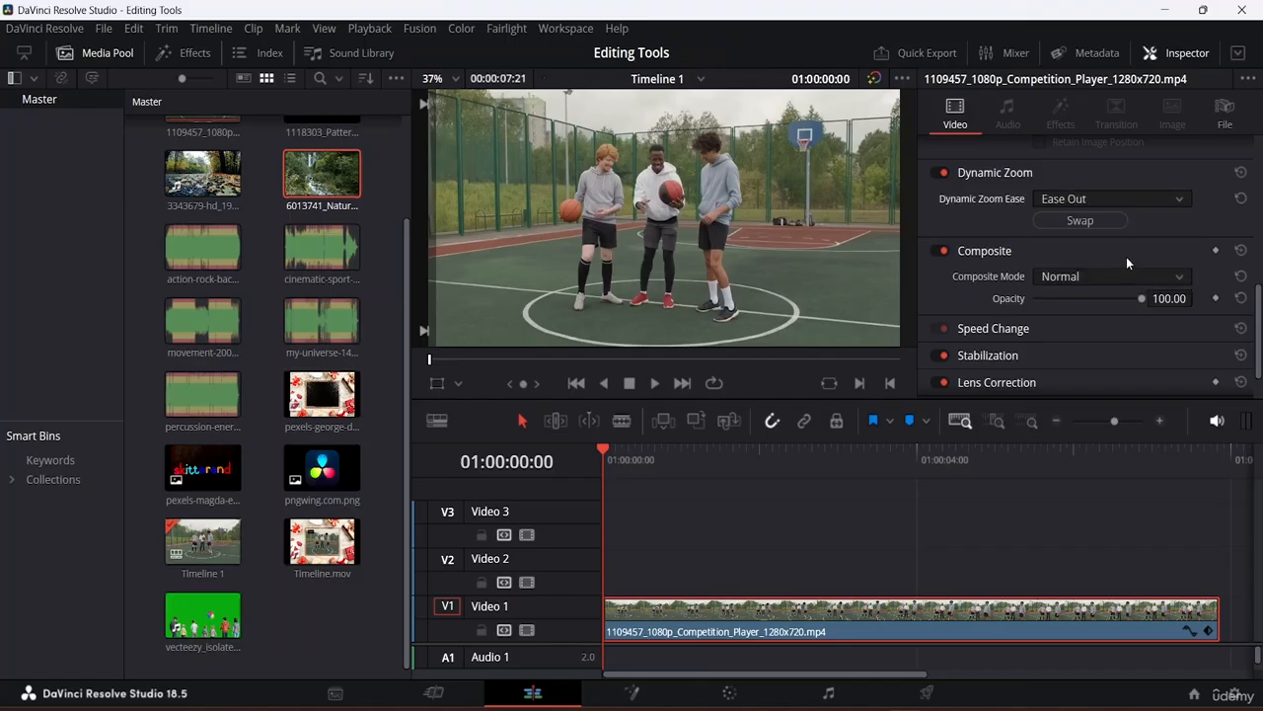
Show the Dynamic Zoom overlay in the viewer and shrink the green start frame tightly around the players' upper bodies.
left_click(459, 382)
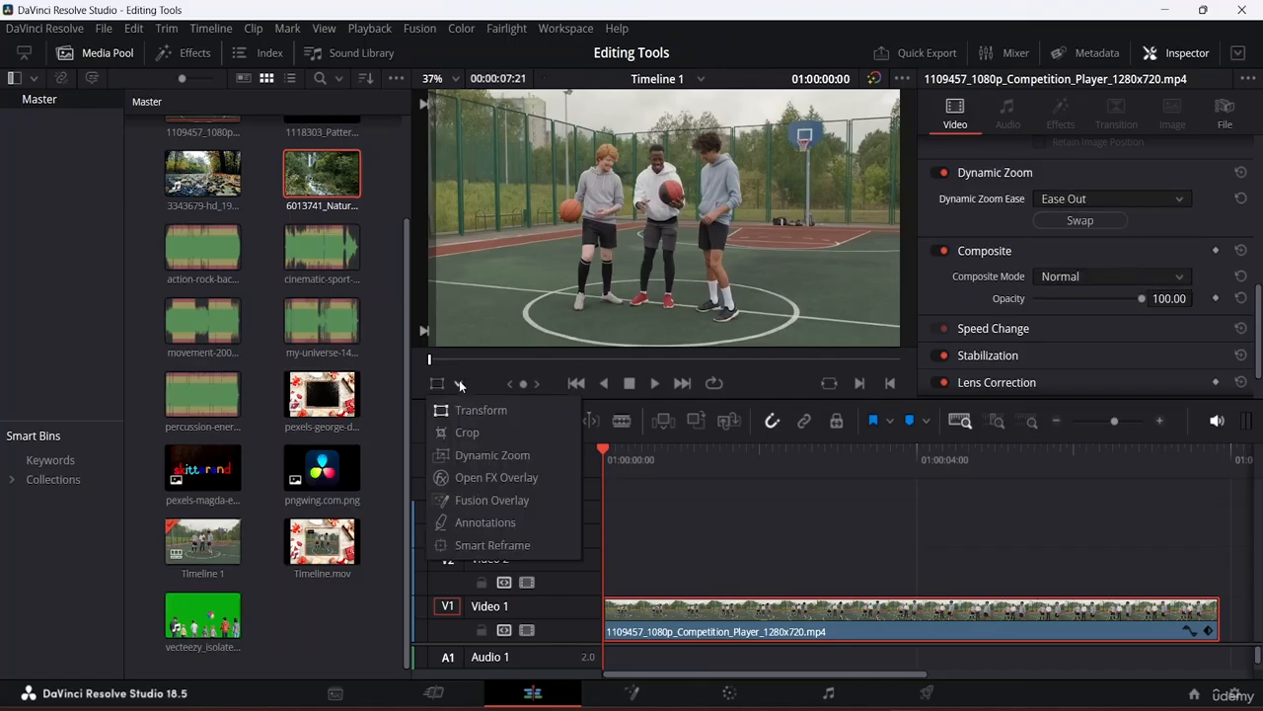
left_click(496, 456)
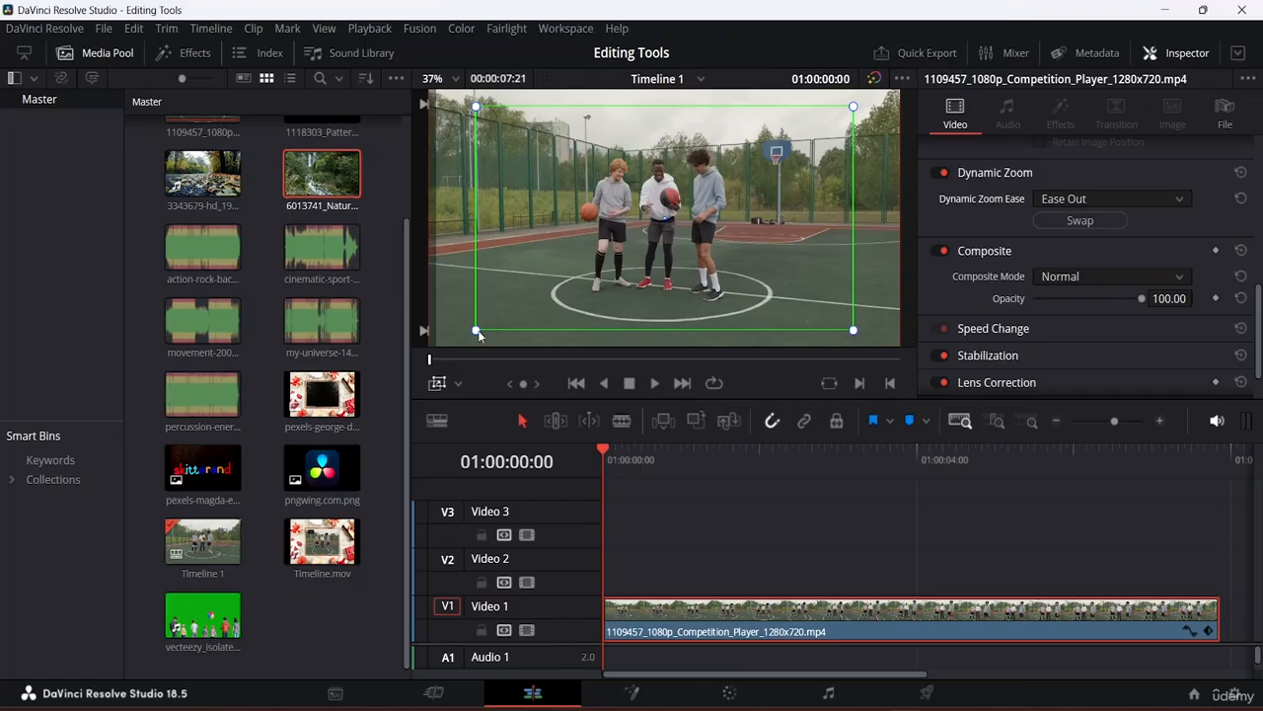
scroll(690, 196, "down", 2)
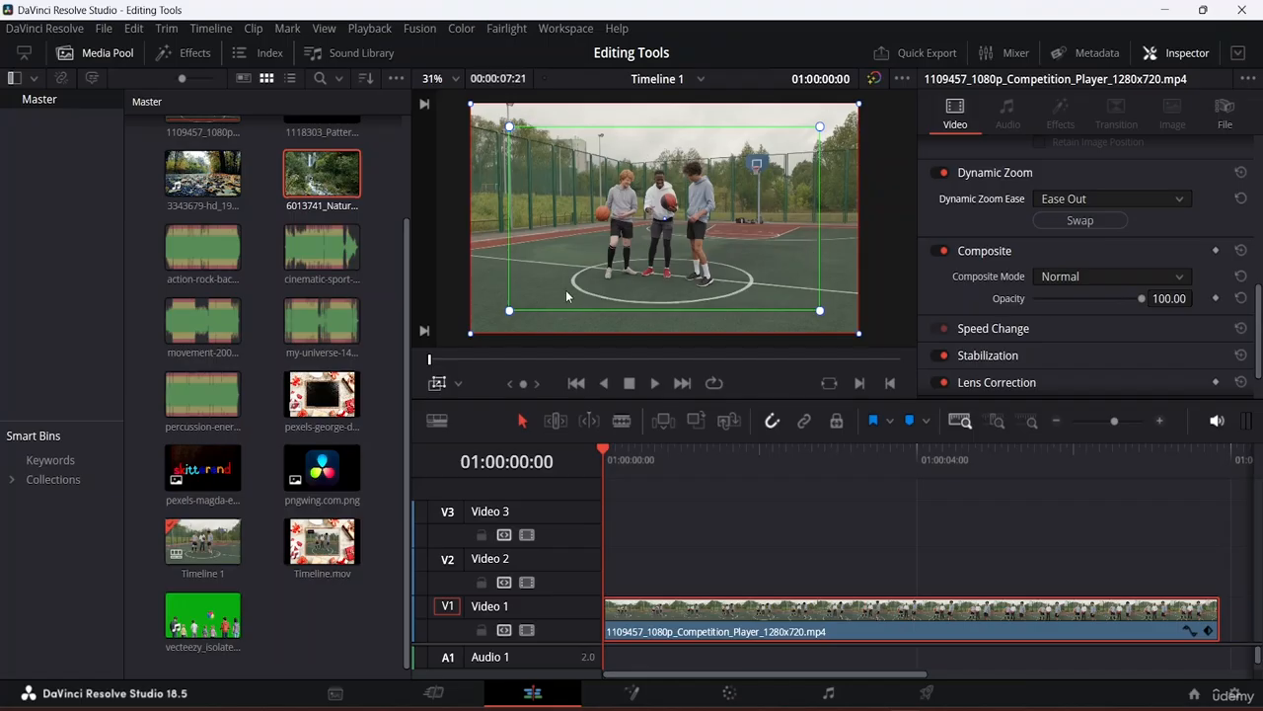
left_click_drag(509, 313, 608, 255)
left_click_drag(691, 203, 685, 156)
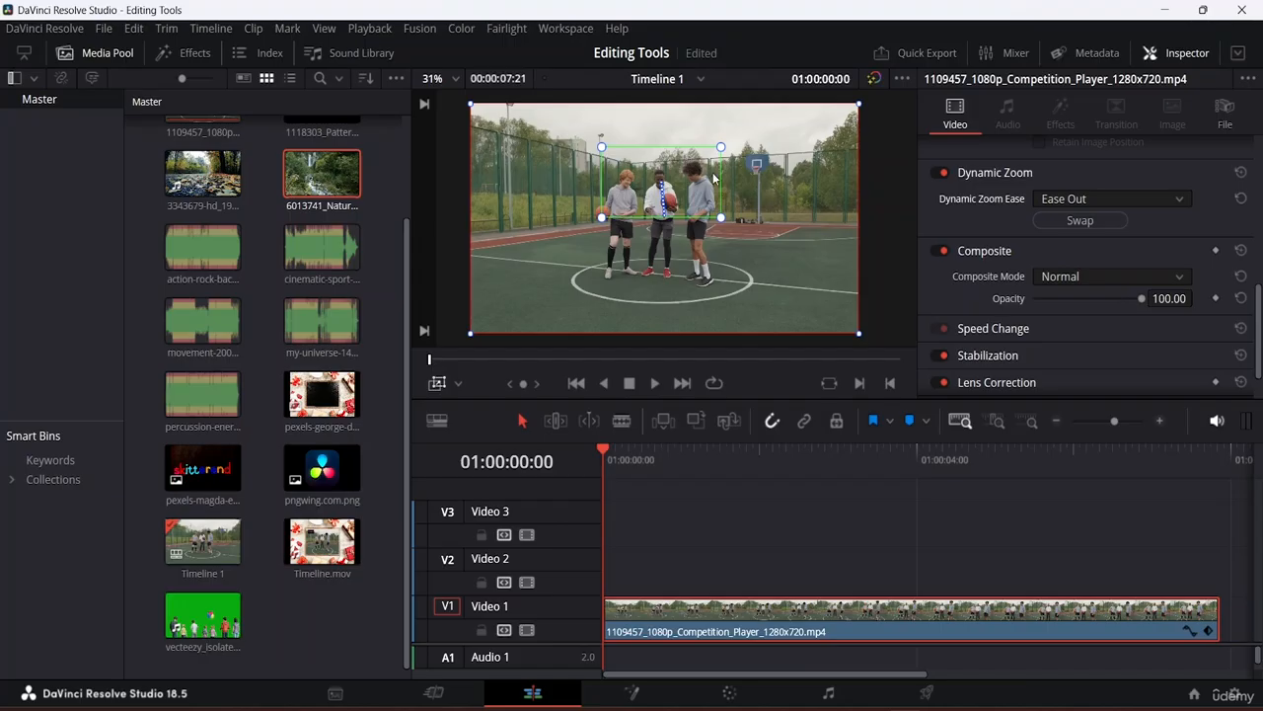
key("ctrl+s")
Pull the red end frame slightly inside the picture, set Dynamic Zoom Ease to Linear, and play the clip.
left_click_drag(471, 104, 501, 121)
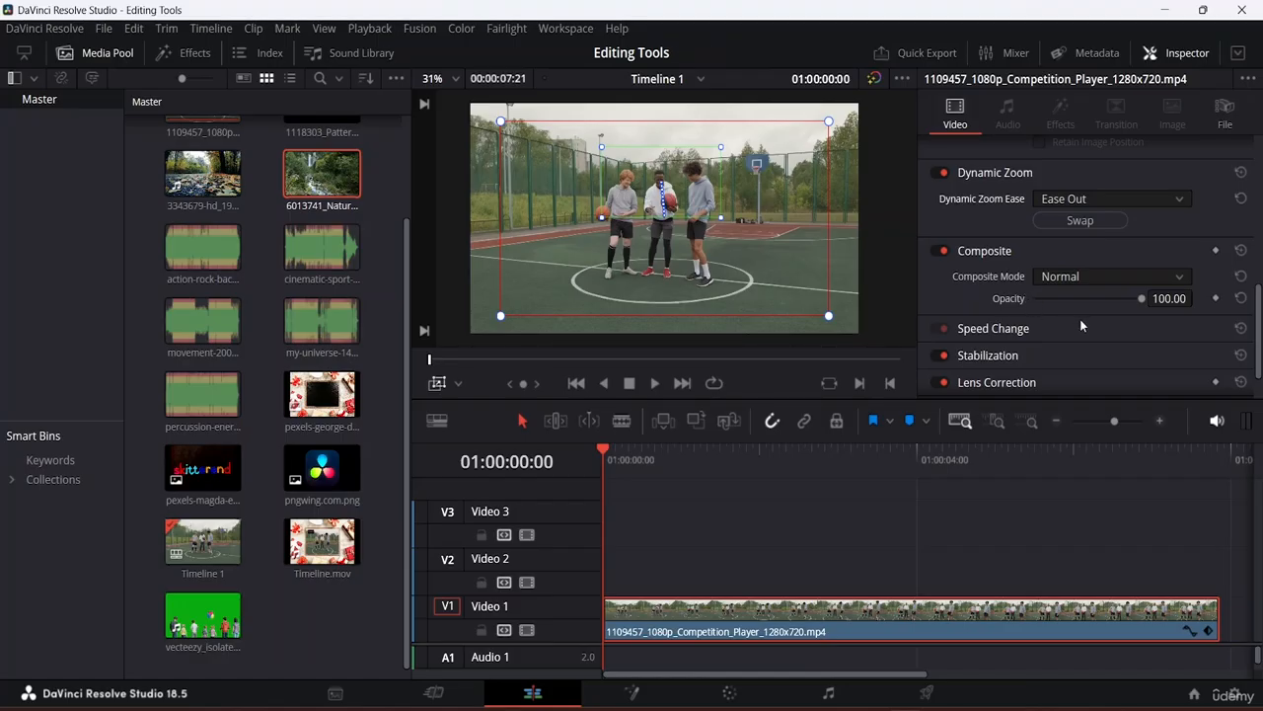
left_click(1151, 200)
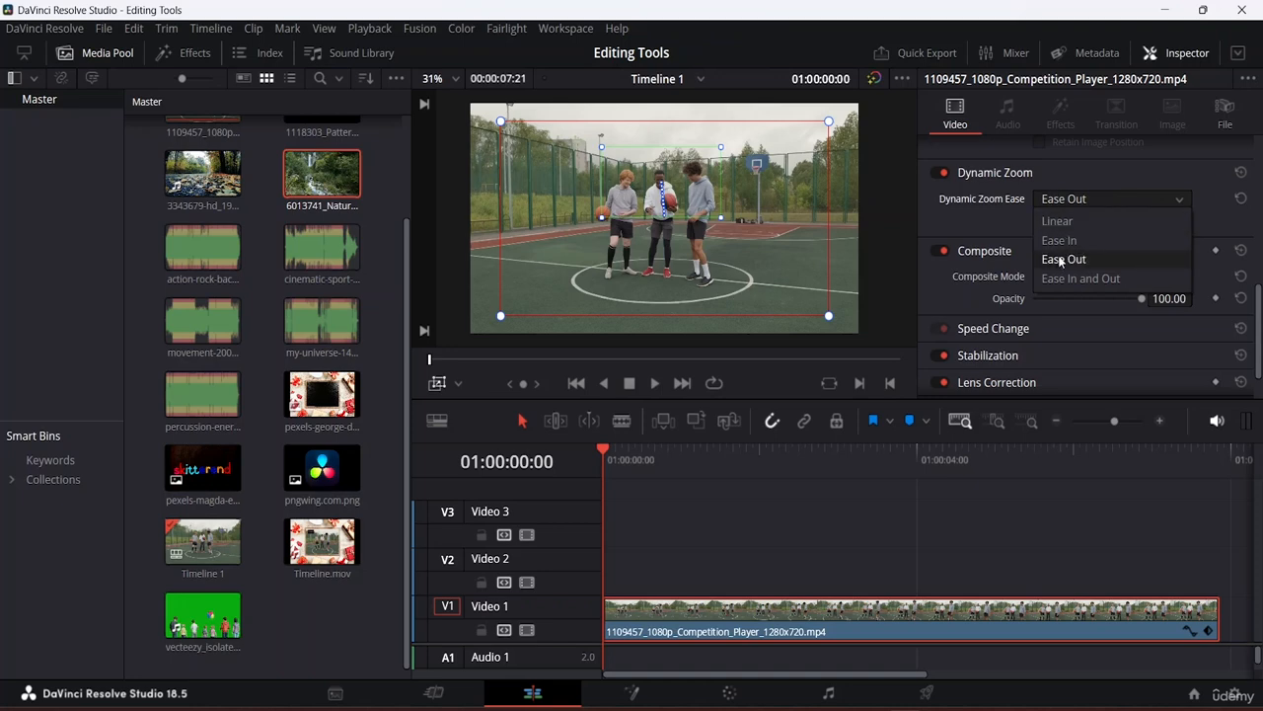
left_click(1062, 219)
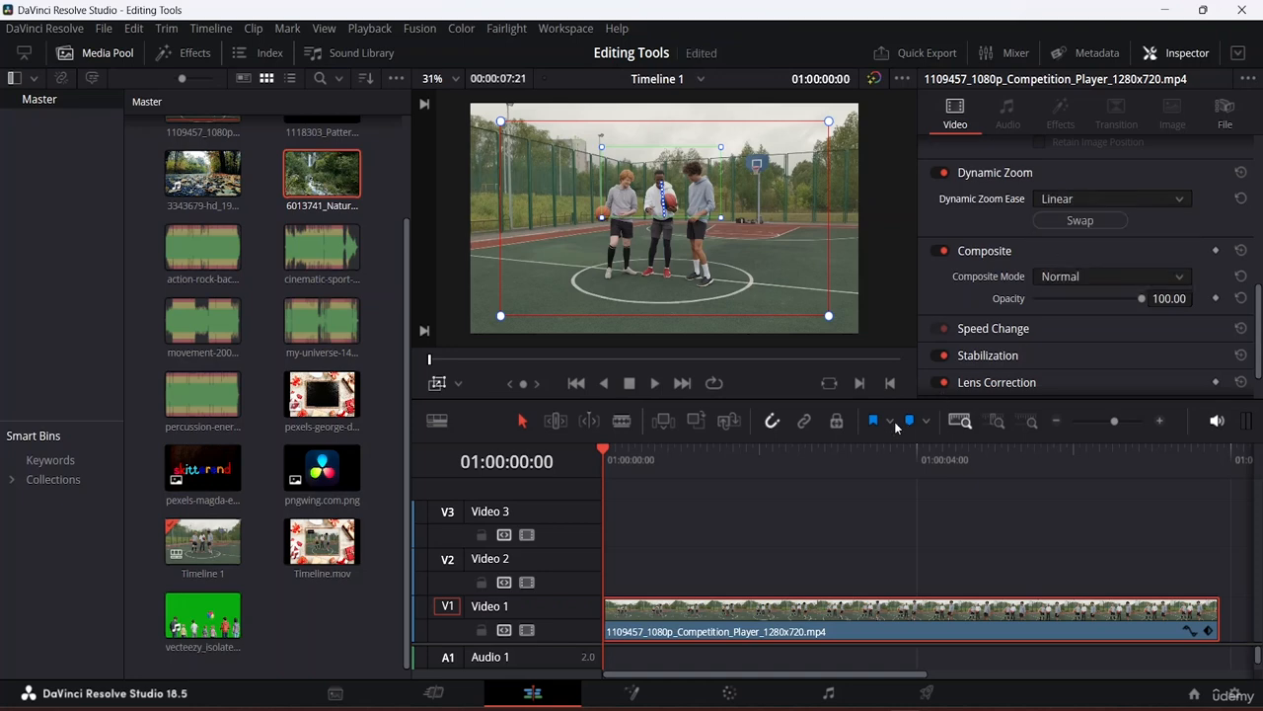
key("space")
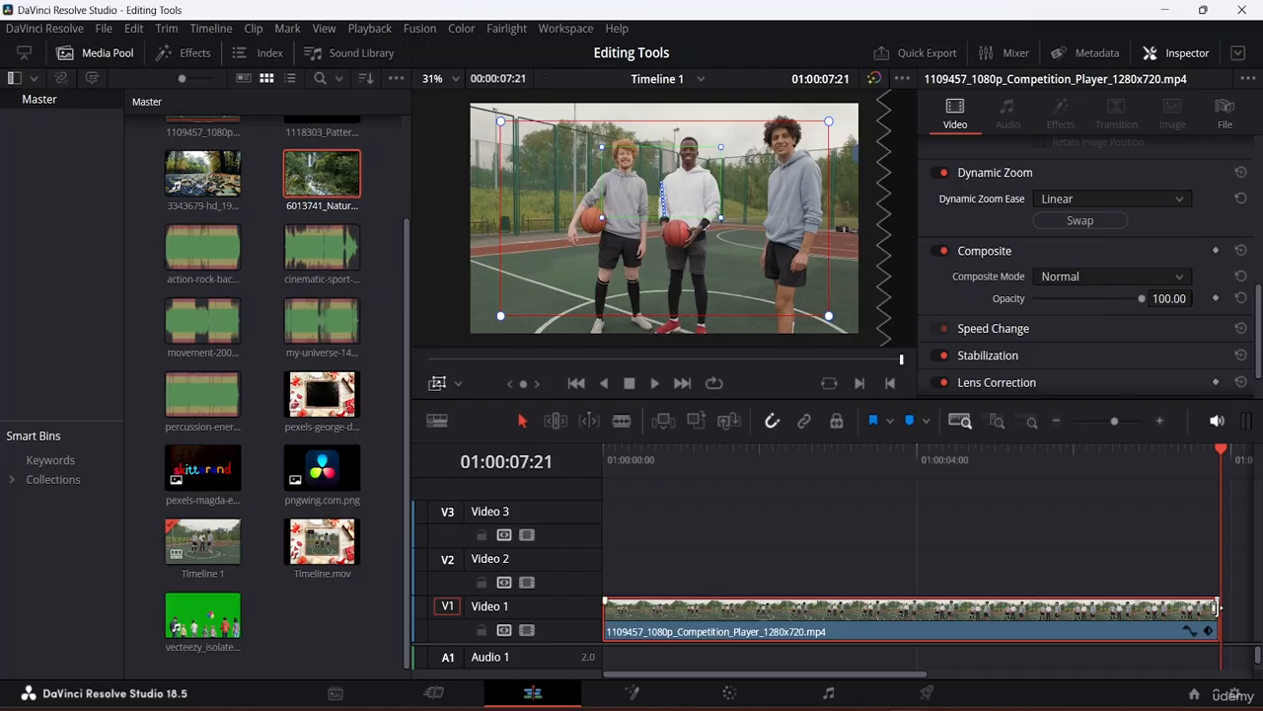
Trim the end of the basketball clip to a duration of 00:00:01:14 and reselect it on Video 1.
left_click_drag(1216, 607, 723, 610)
key("shift+z")
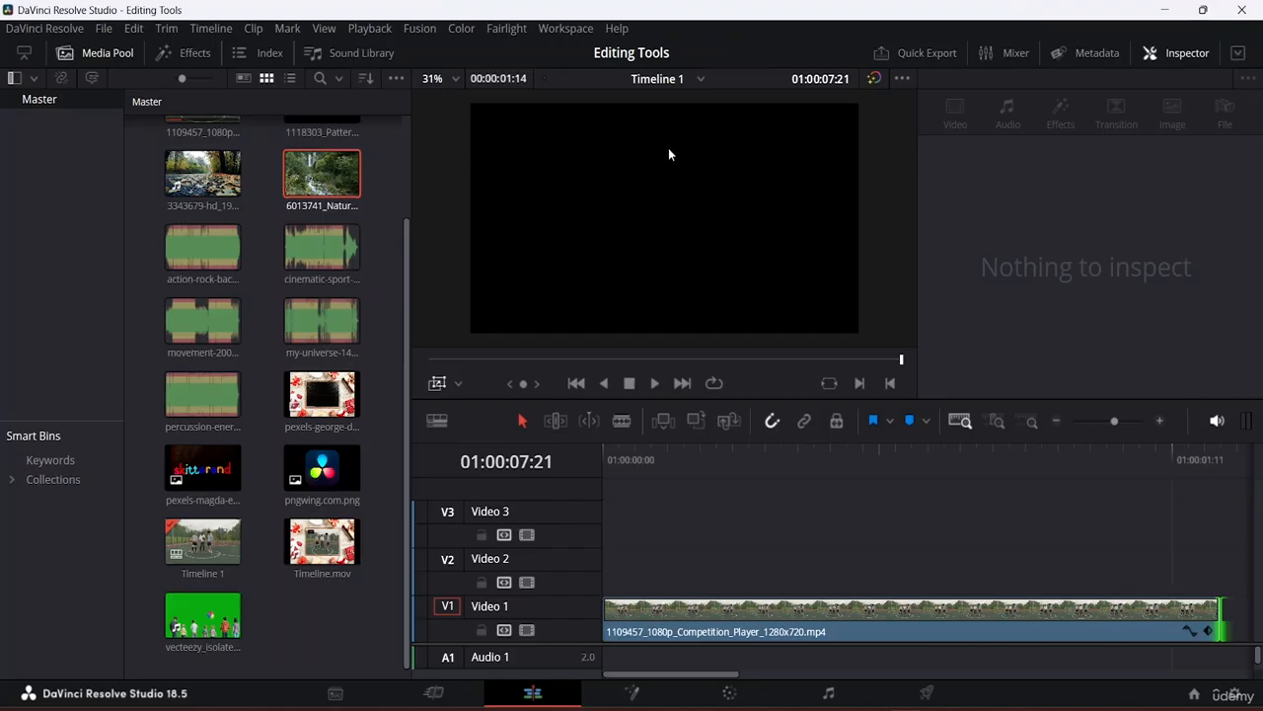
left_click(839, 614)
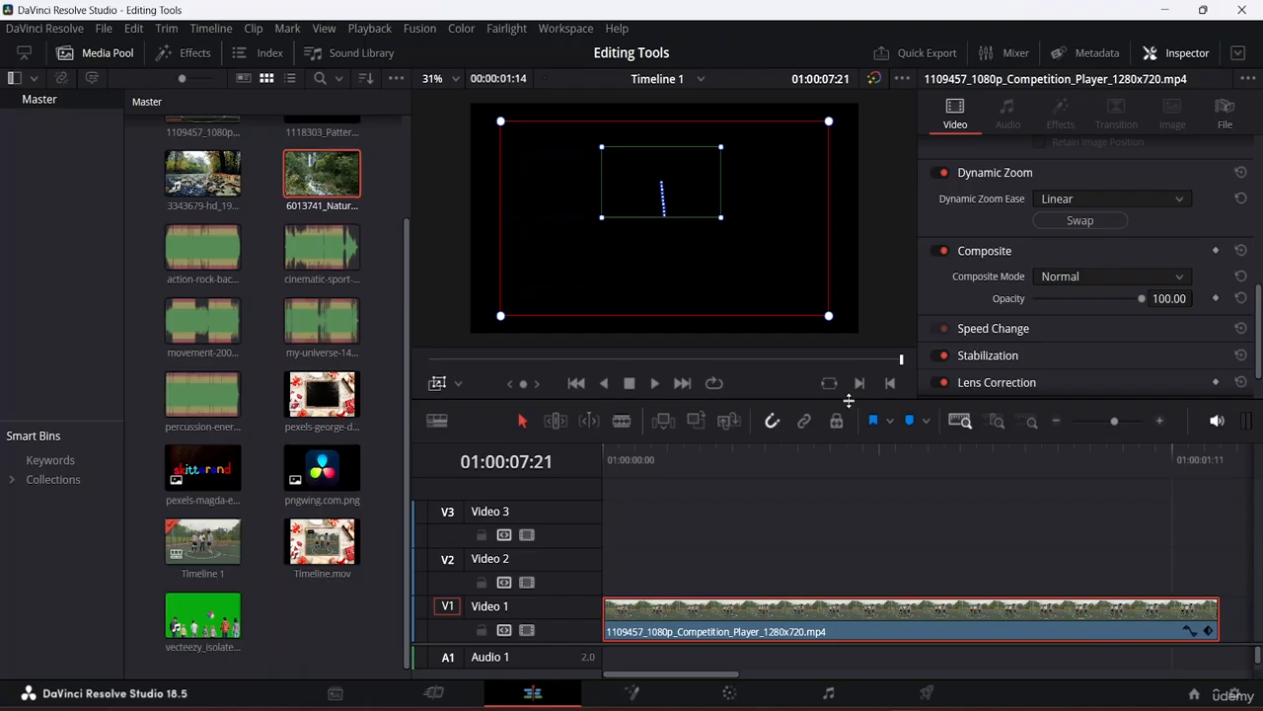
left_click_drag(845, 400, 845, 223)
left_click_drag(866, 314, 895, 547)
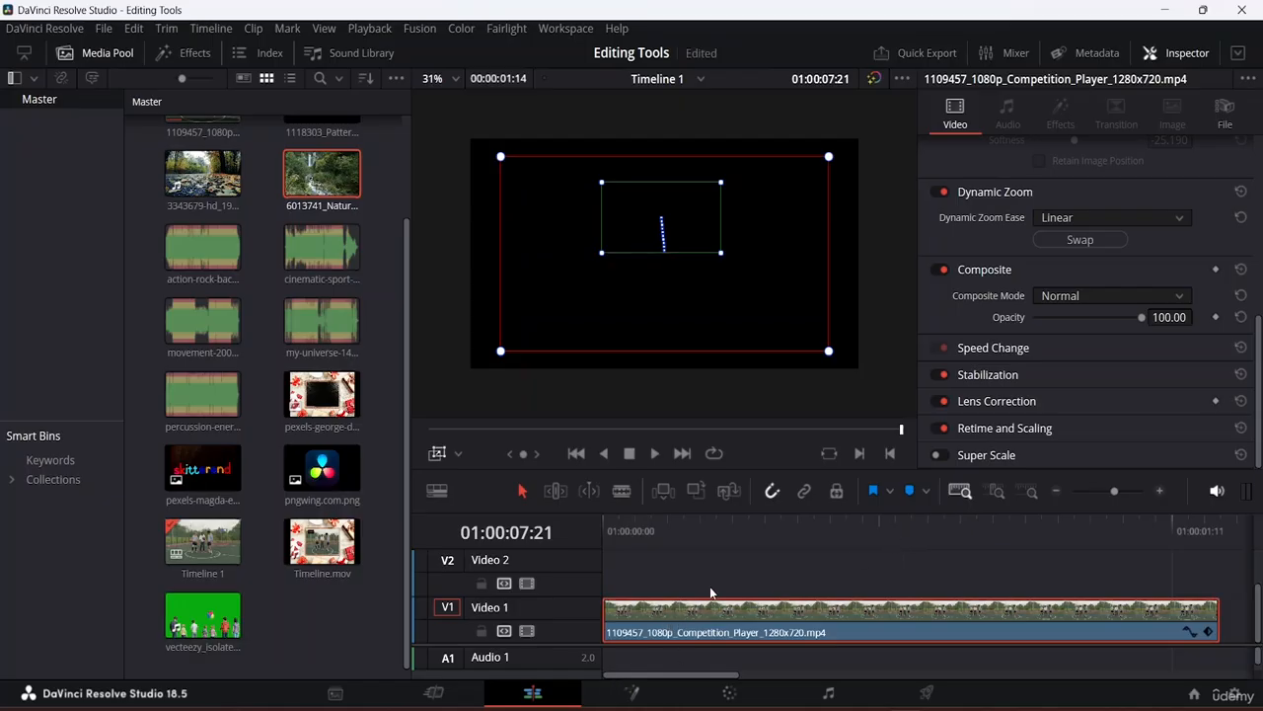
Play the shortened clip repeatedly from its start to review the Linear Dynamic Zoom movement.
key("space")
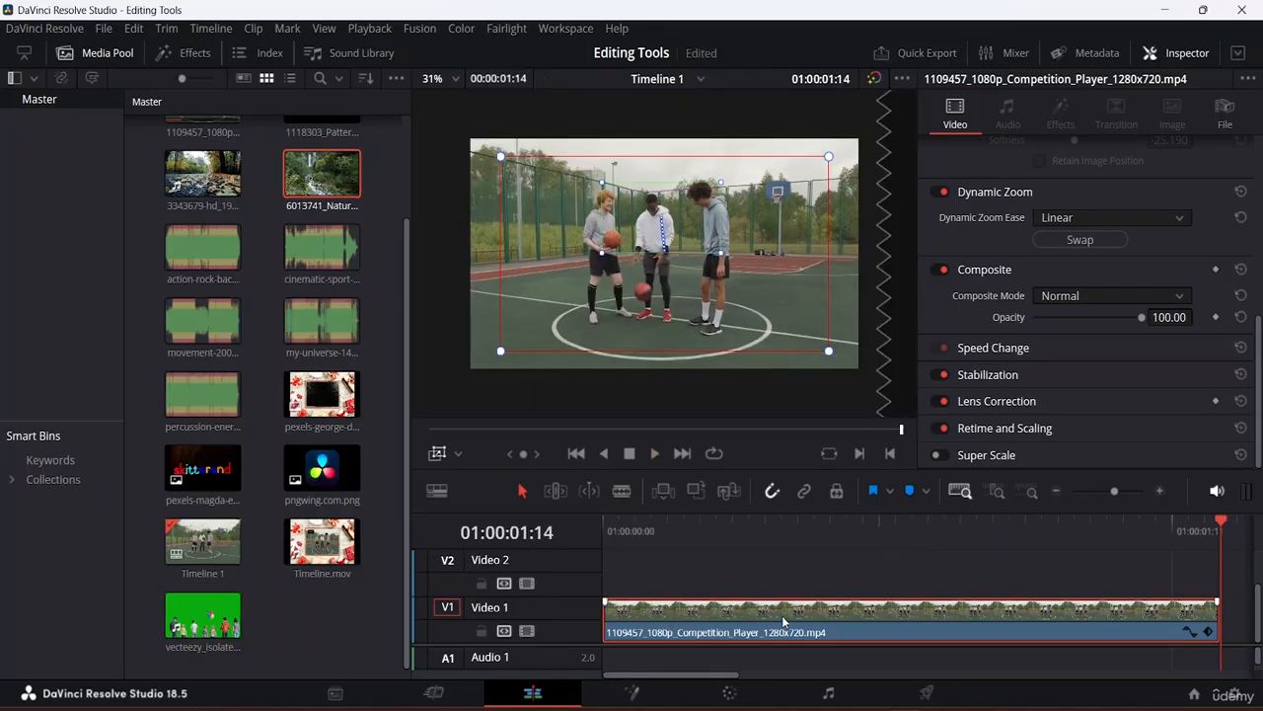
left_click_drag(1221, 522, 249, 490)
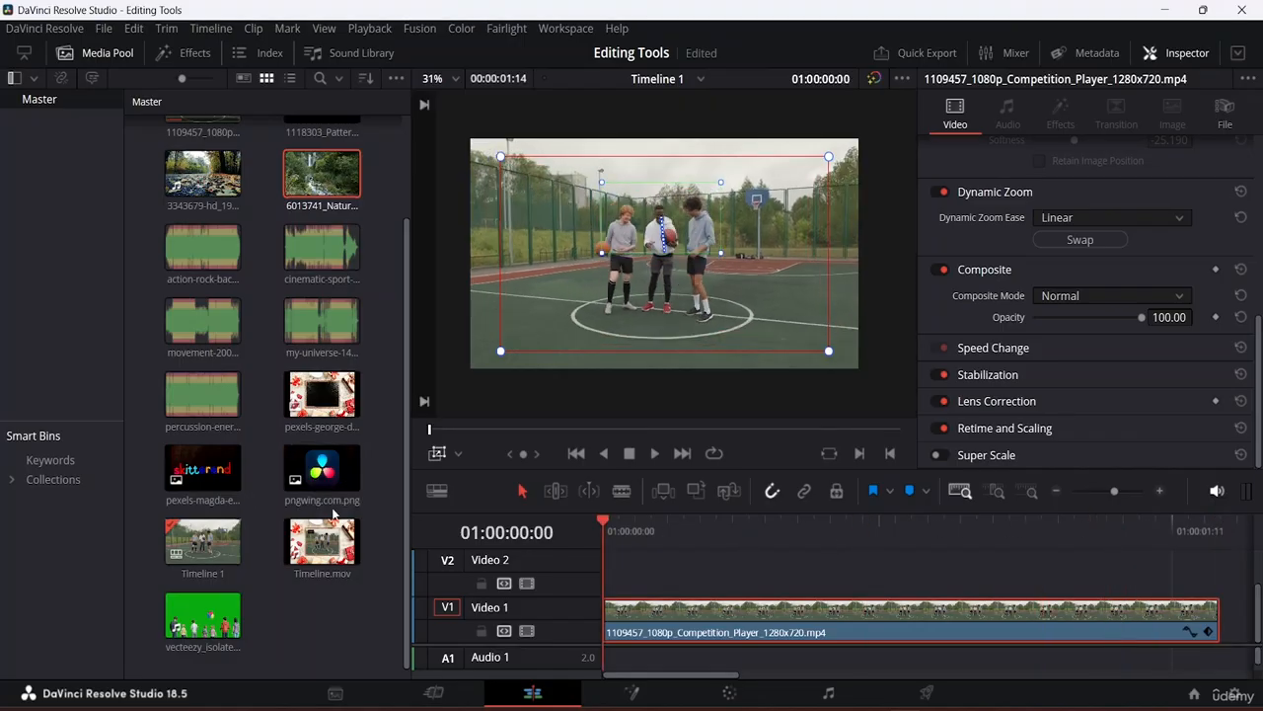
key("space")
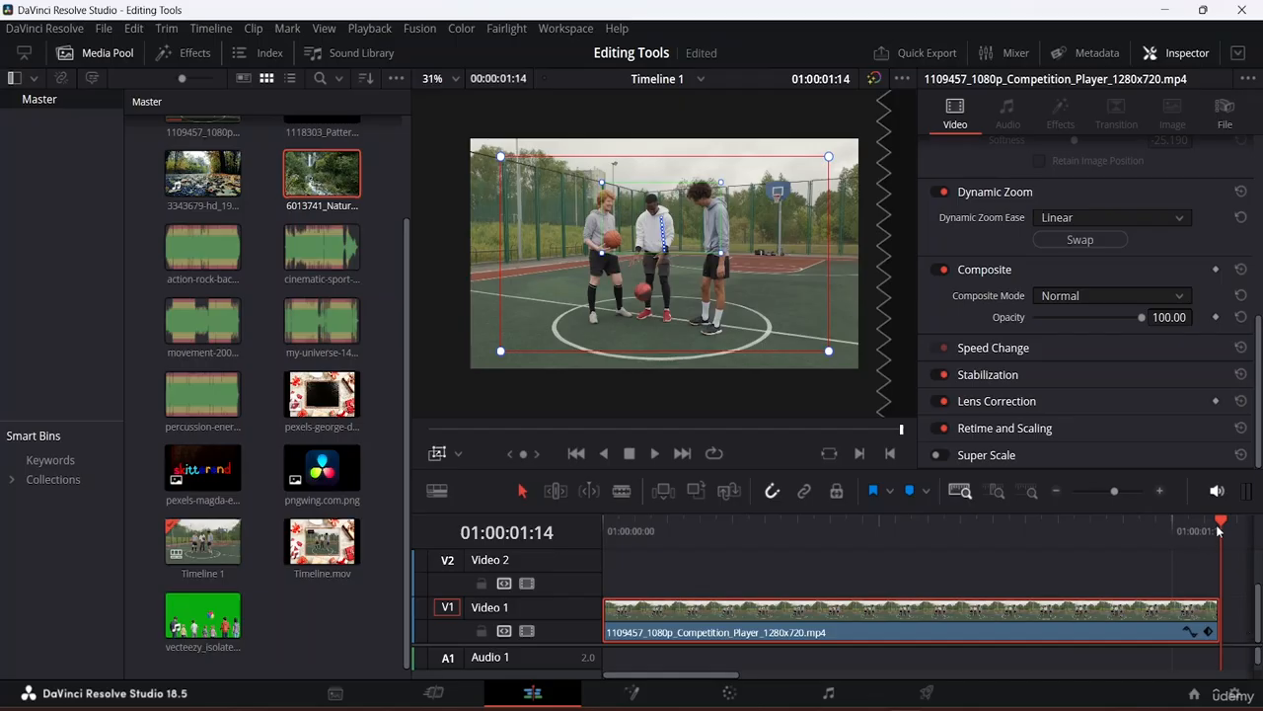
left_click_drag(1222, 523, 75, 535)
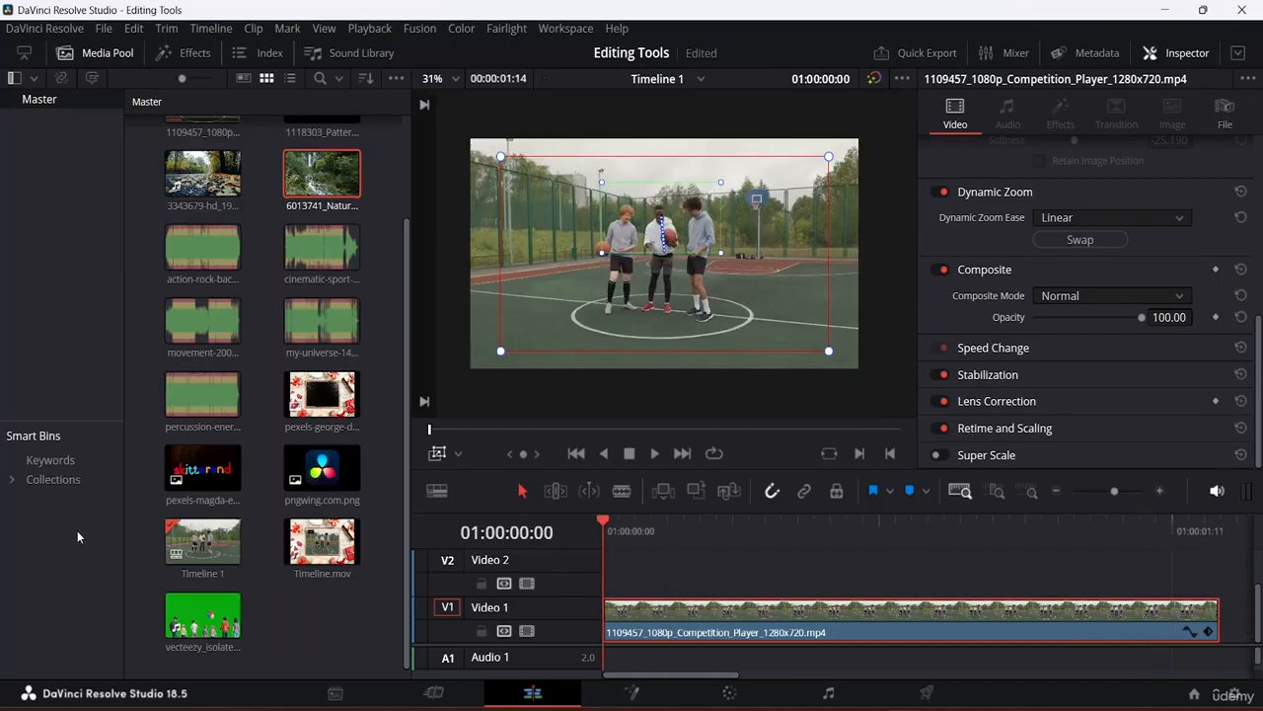
key("space")
key("space")
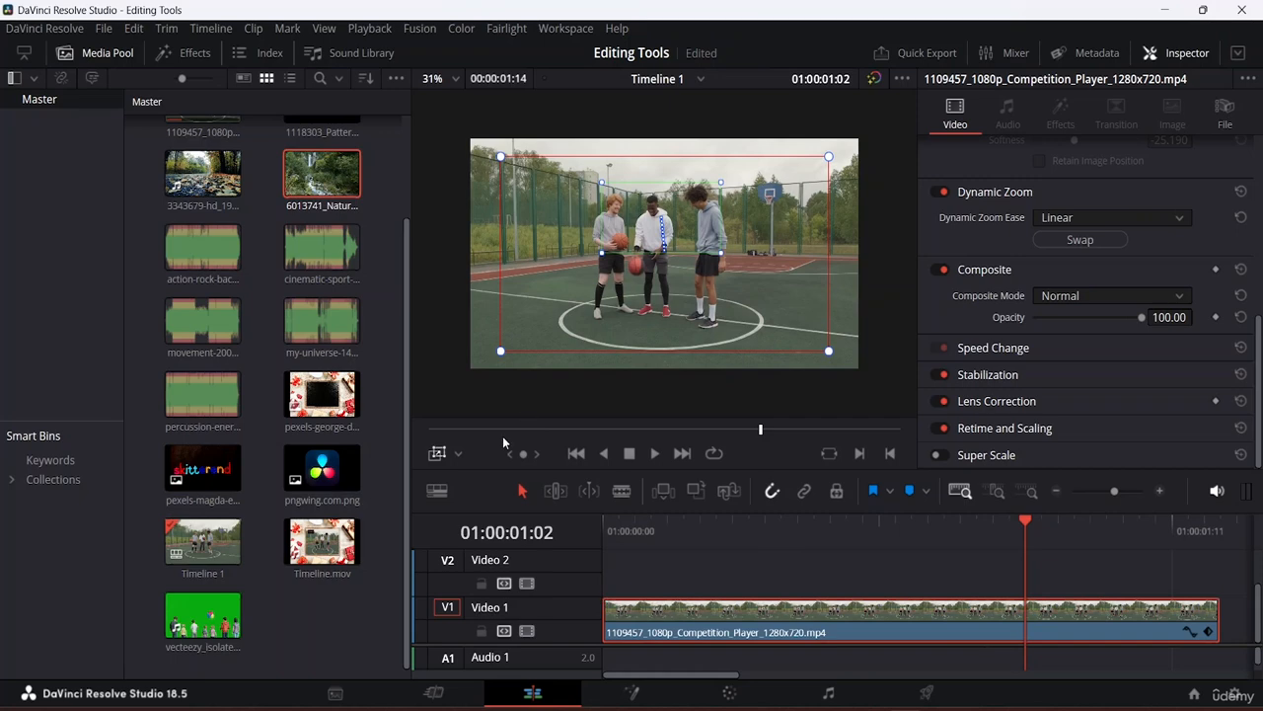
Enlarge the red Dynamic Zoom end frame slightly beyond the picture edges and play the clip from the start.
left_click(435, 458)
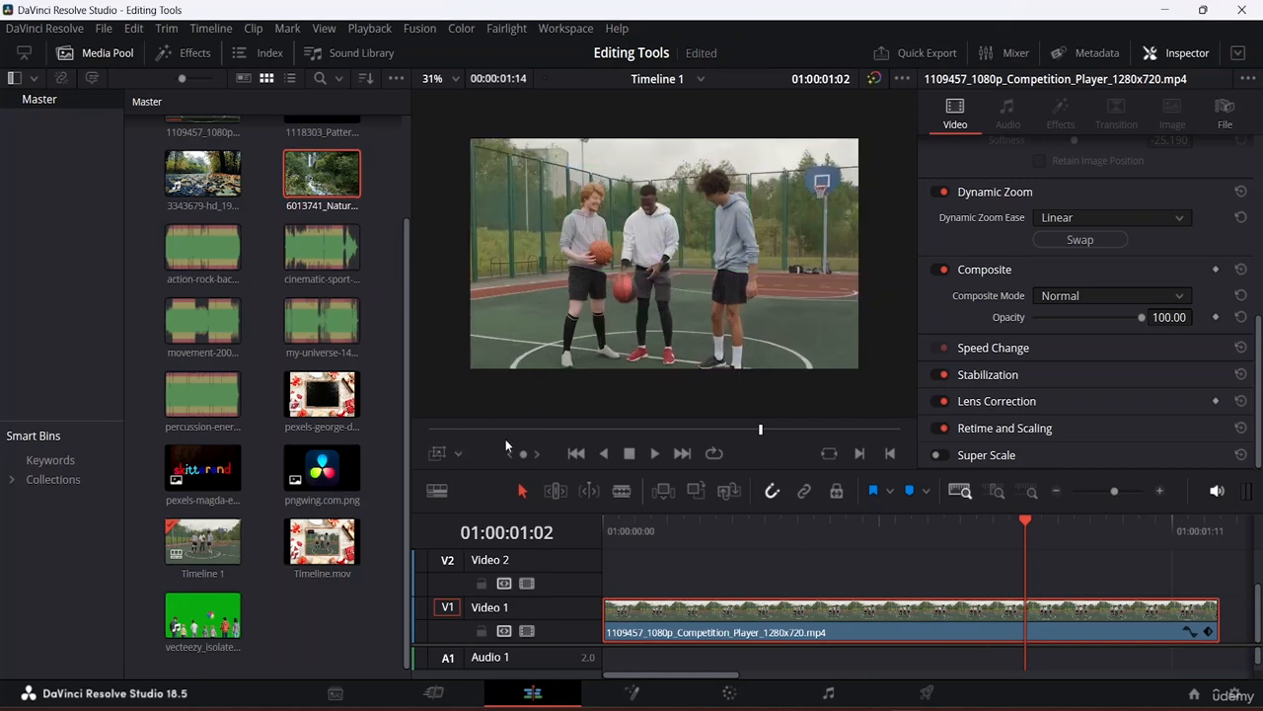
left_click(438, 453)
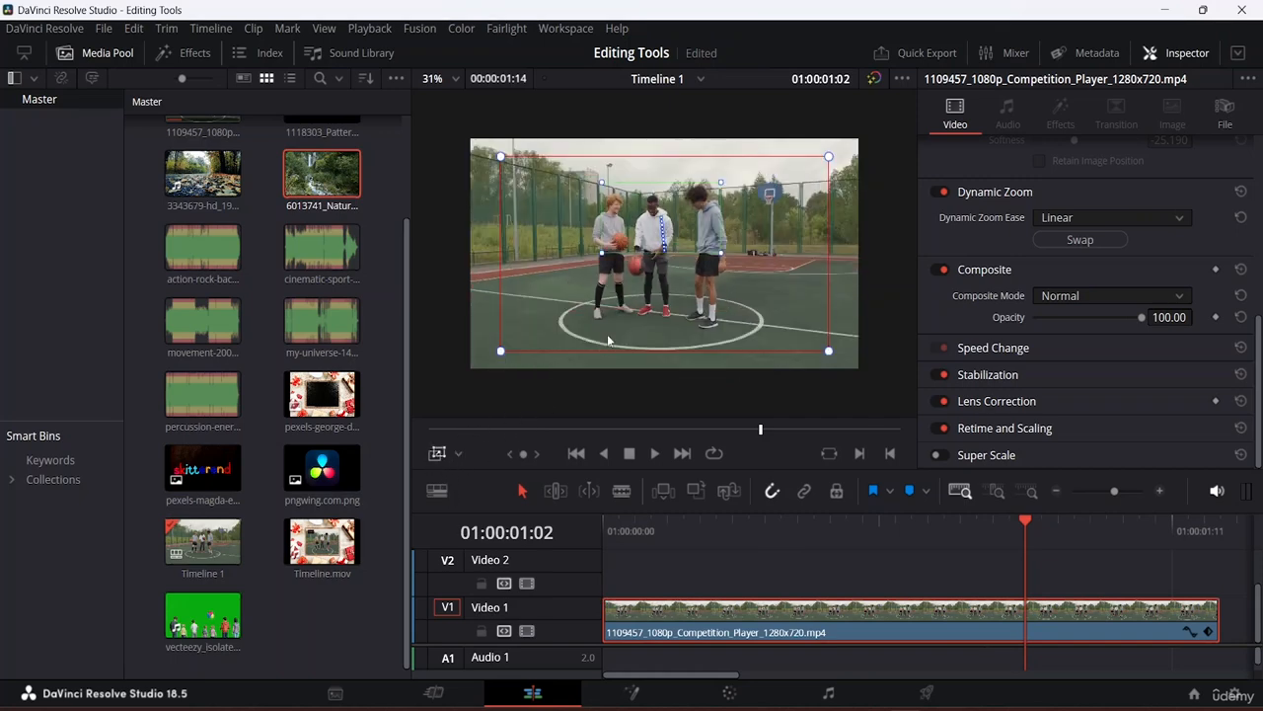
left_click_drag(501, 350, 460, 373)
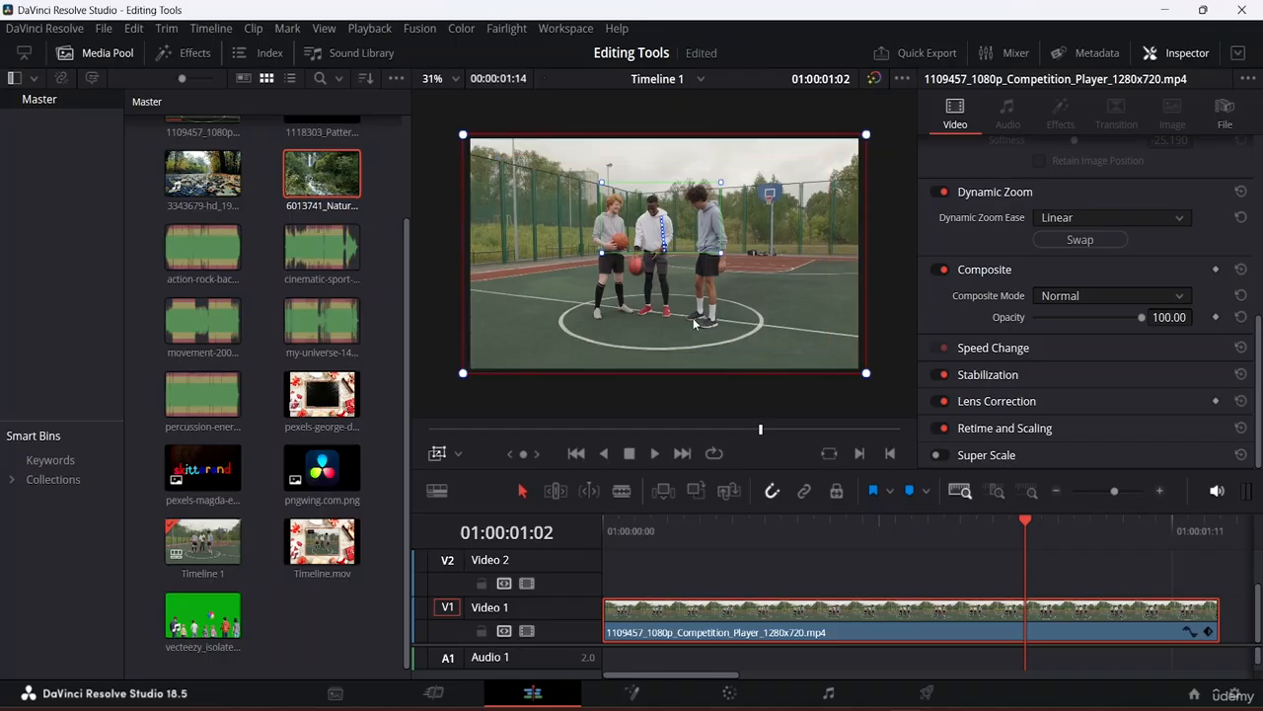
left_click_drag(675, 206, 679, 205)
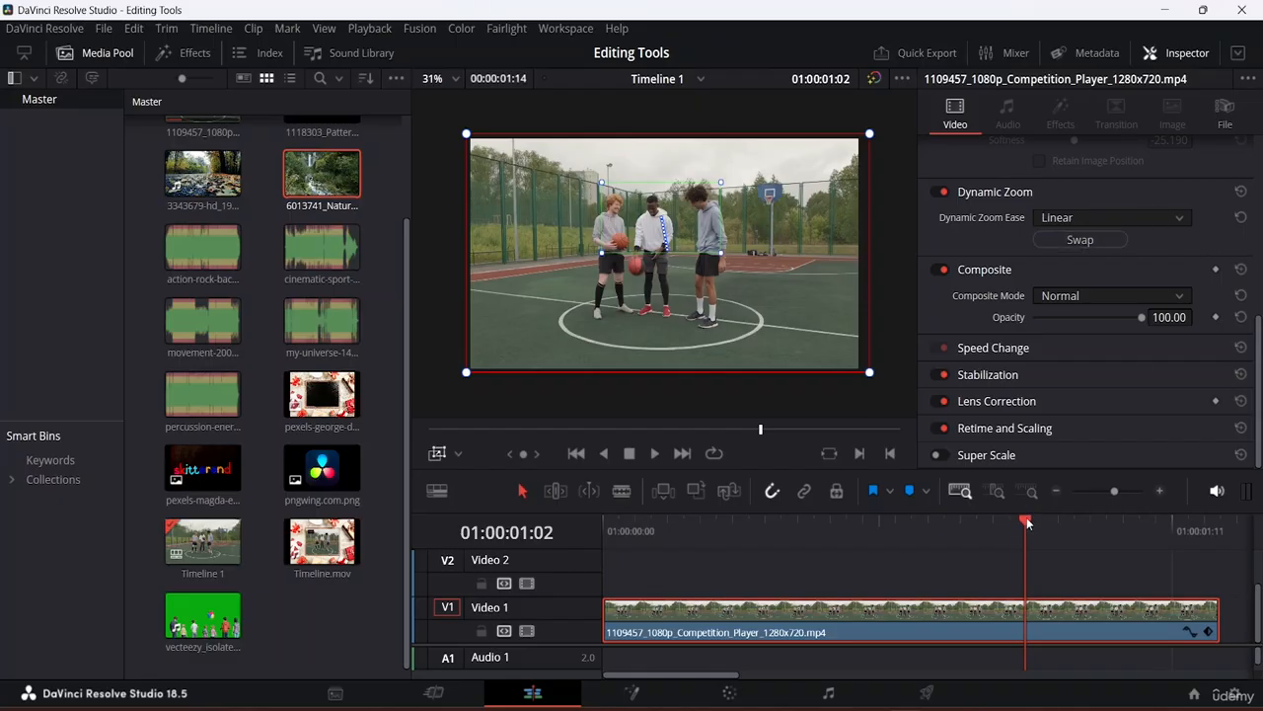
left_click_drag(1027, 523, 28, 509)
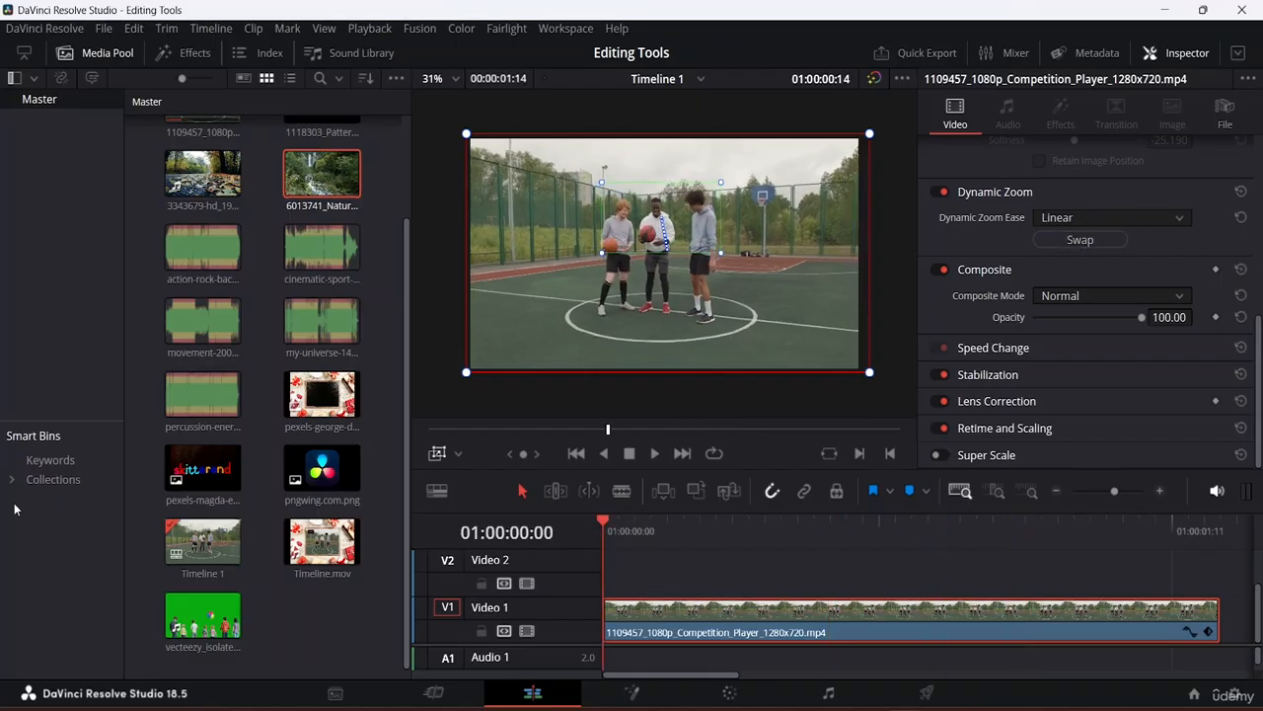
key("space")
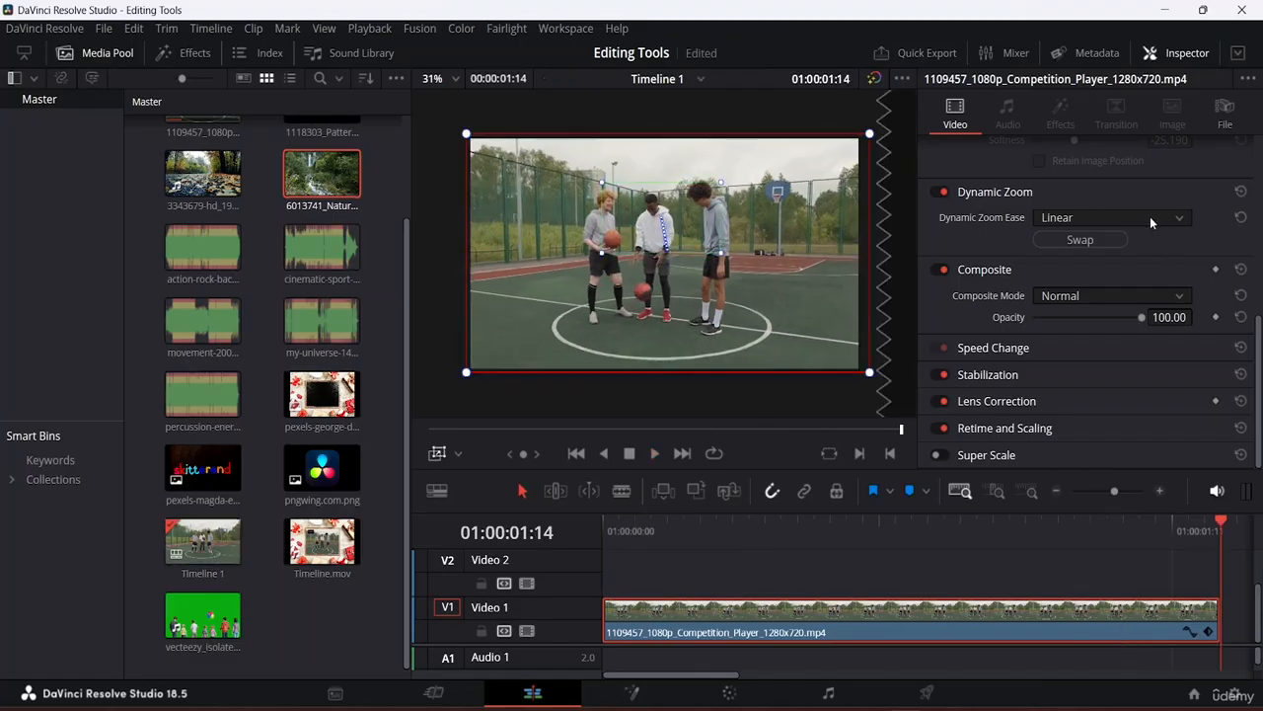
Try Ease In and Ease Out for the Dynamic Zoom Ease, playing the clip from its start with each option.
key("Home")
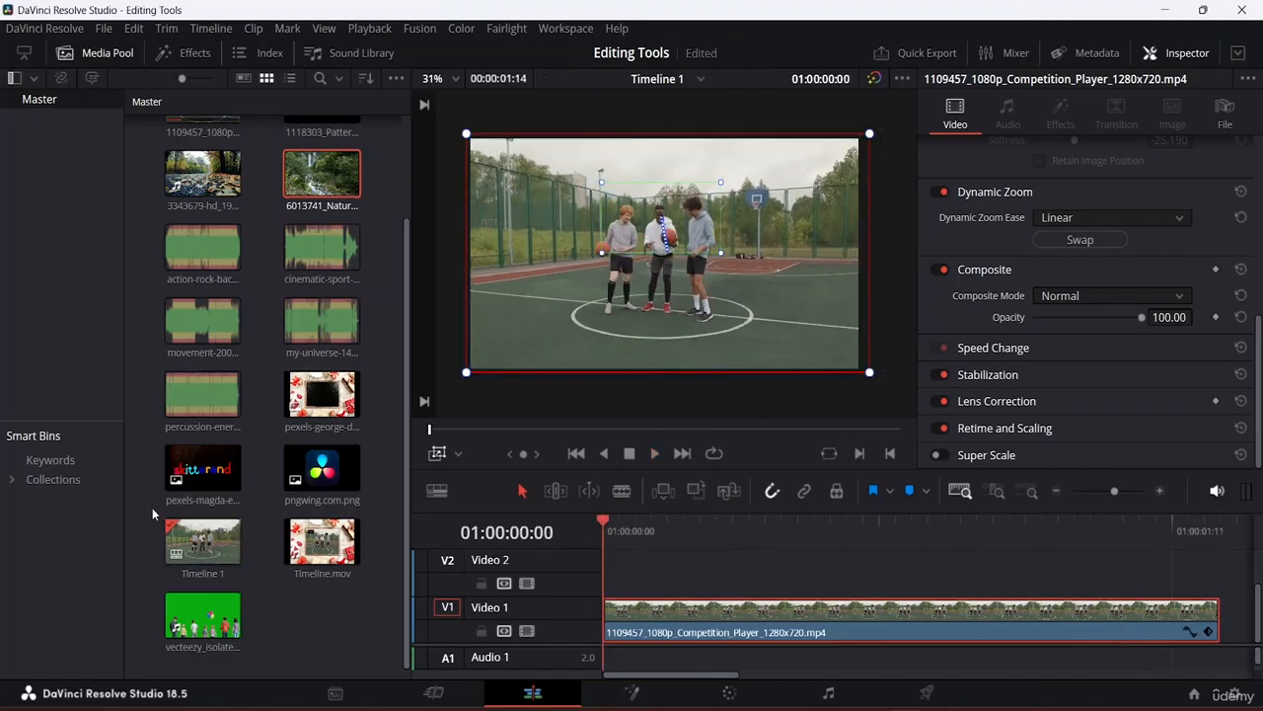
left_click(1139, 218)
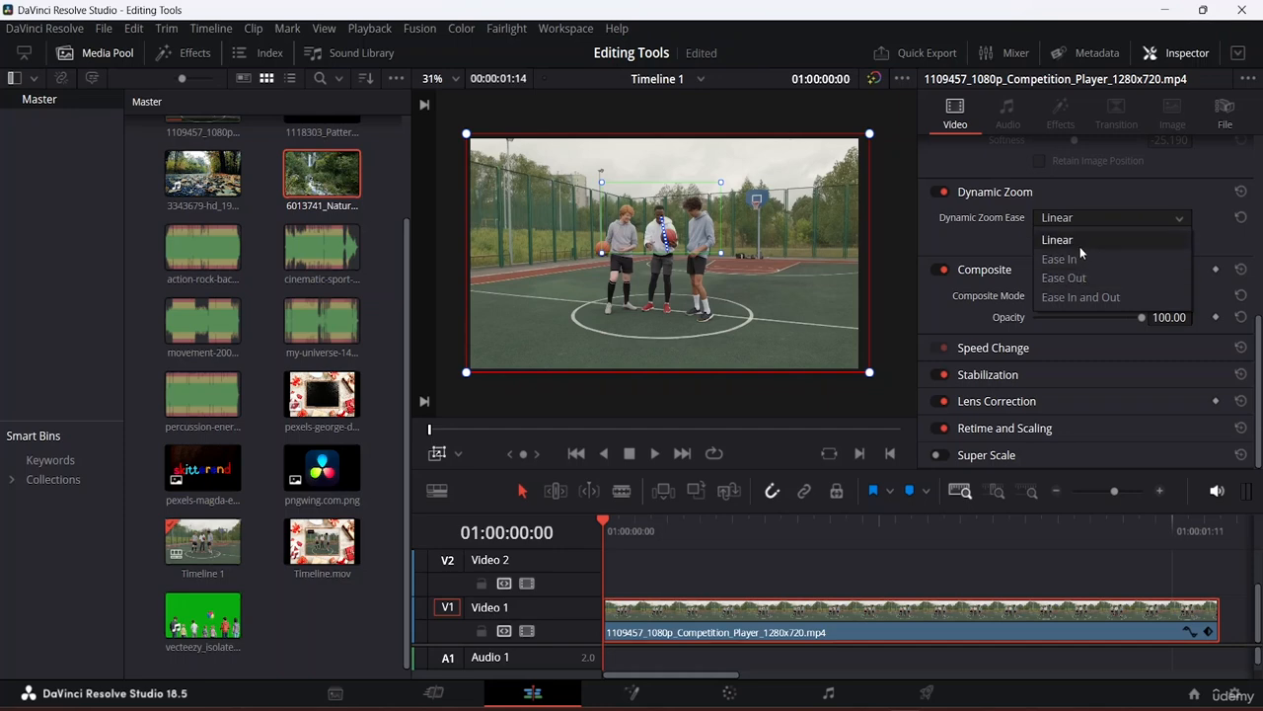
left_click(1081, 260)
key("space")
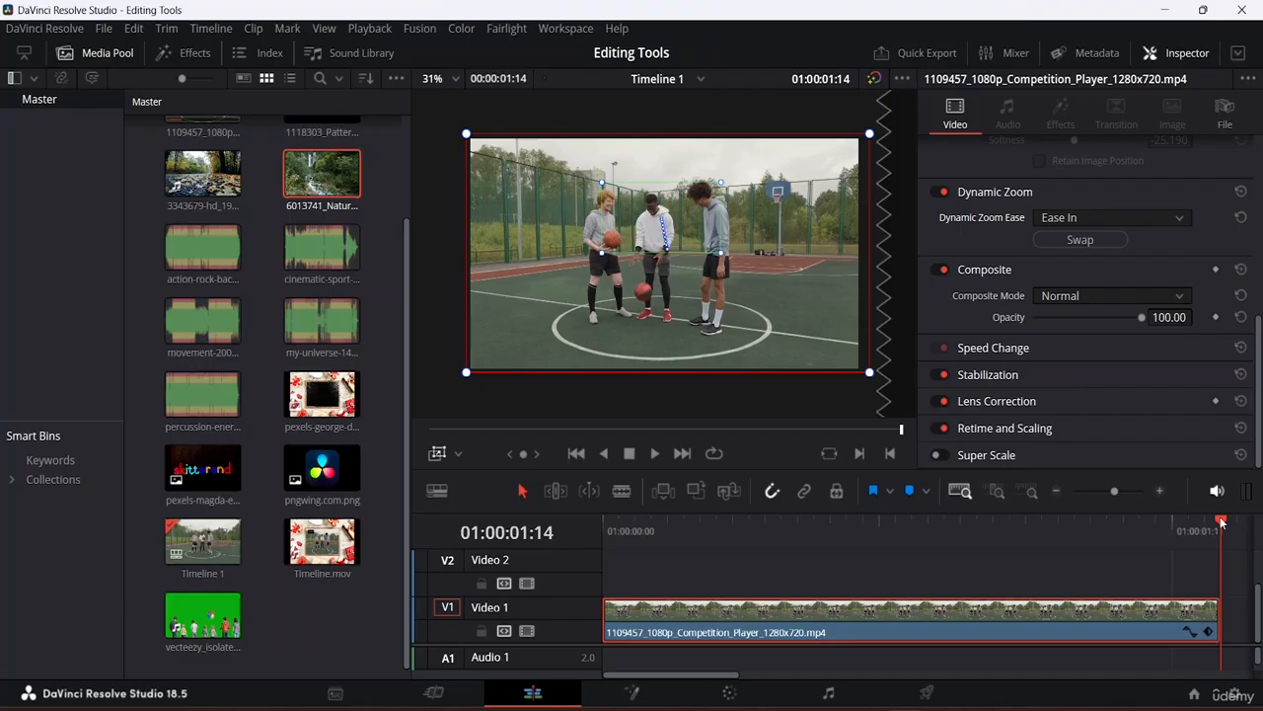
key("Home")
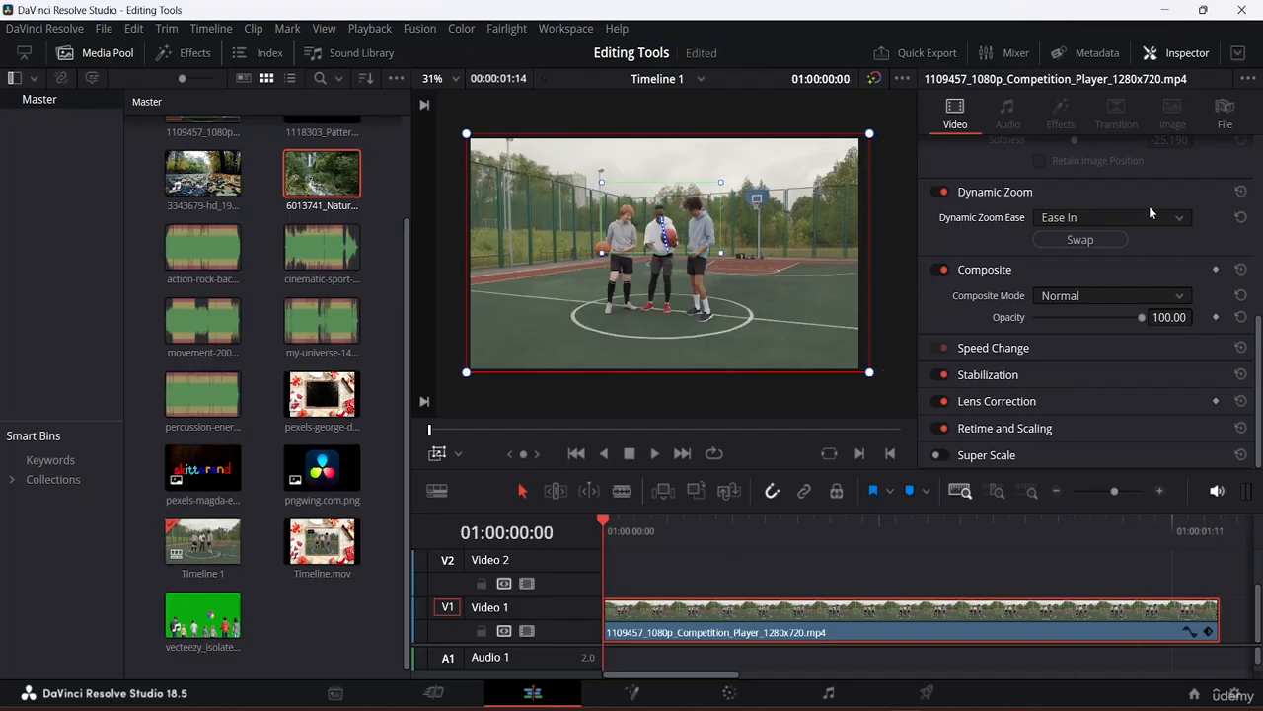
left_click(1139, 214)
left_click(1078, 279)
key("space")
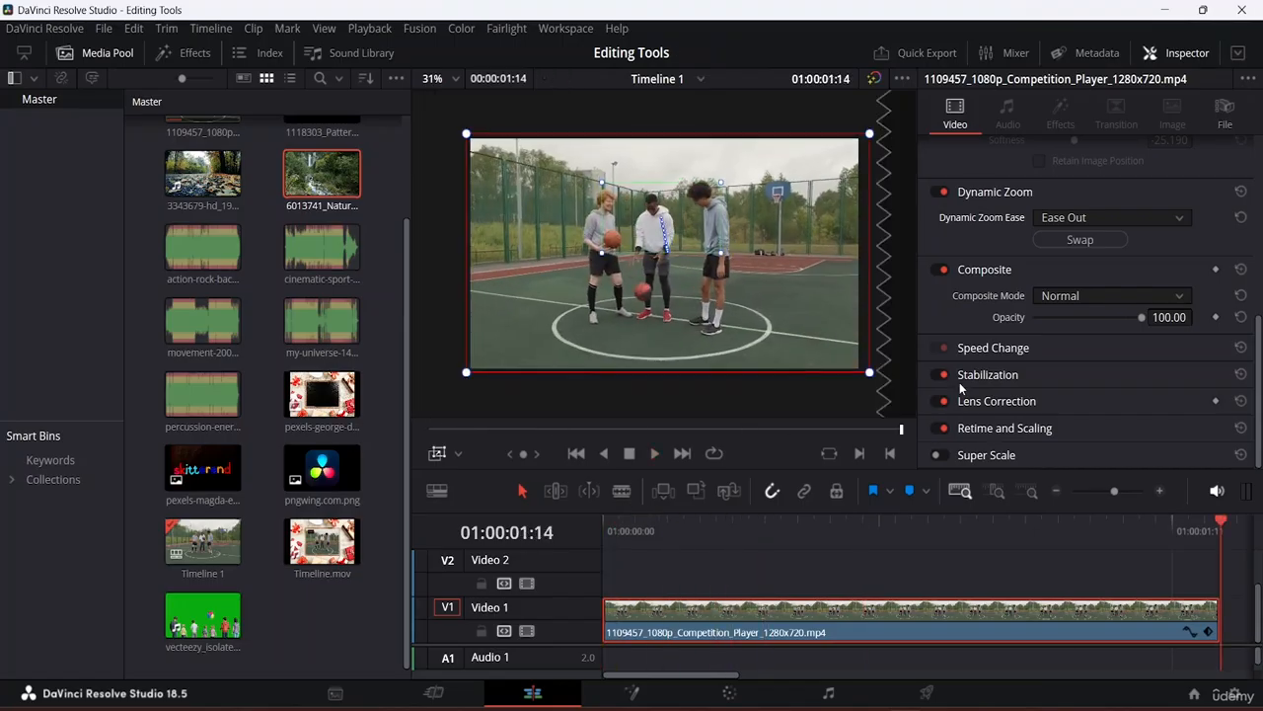
Set Dynamic Zoom Ease to Ease In and Out and play the clip from the start.
left_click(1107, 217)
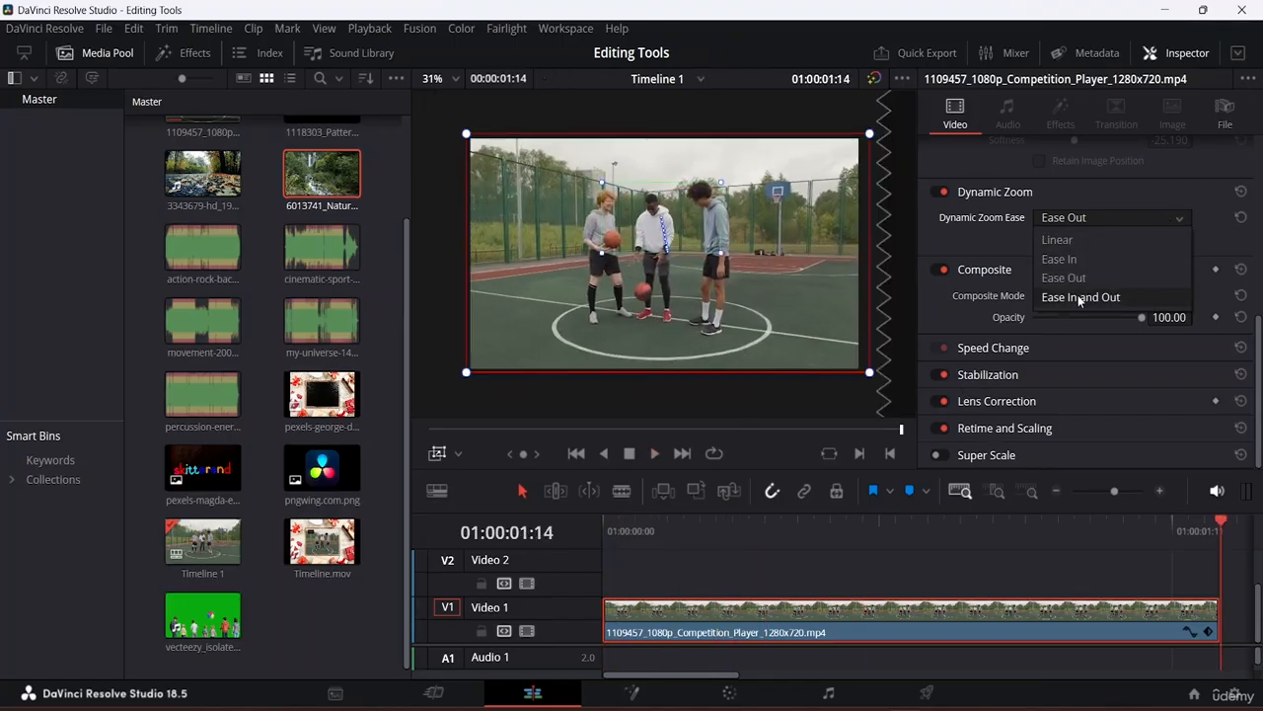
left_click(1104, 297)
left_click_drag(1221, 529, 1, 510)
key("space")
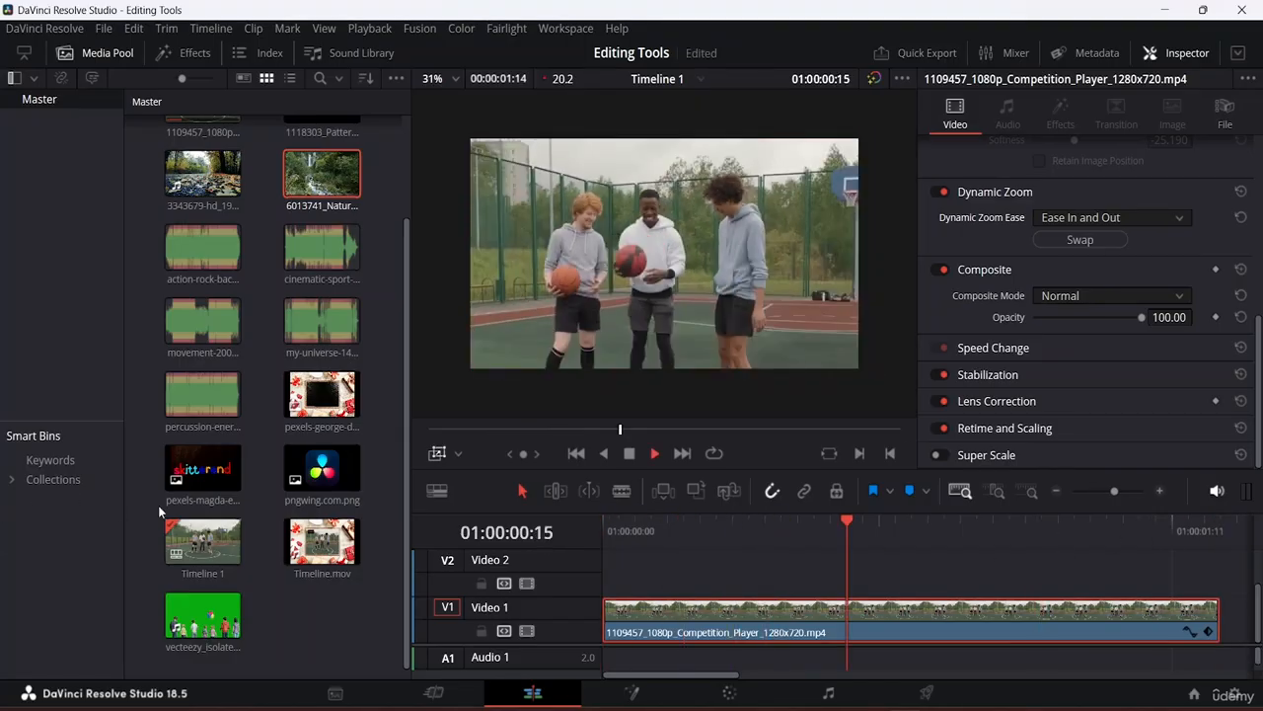
View the basketball source clip in the viewer and examine the video properties and the viewer mode choices.
left_click(198, 476)
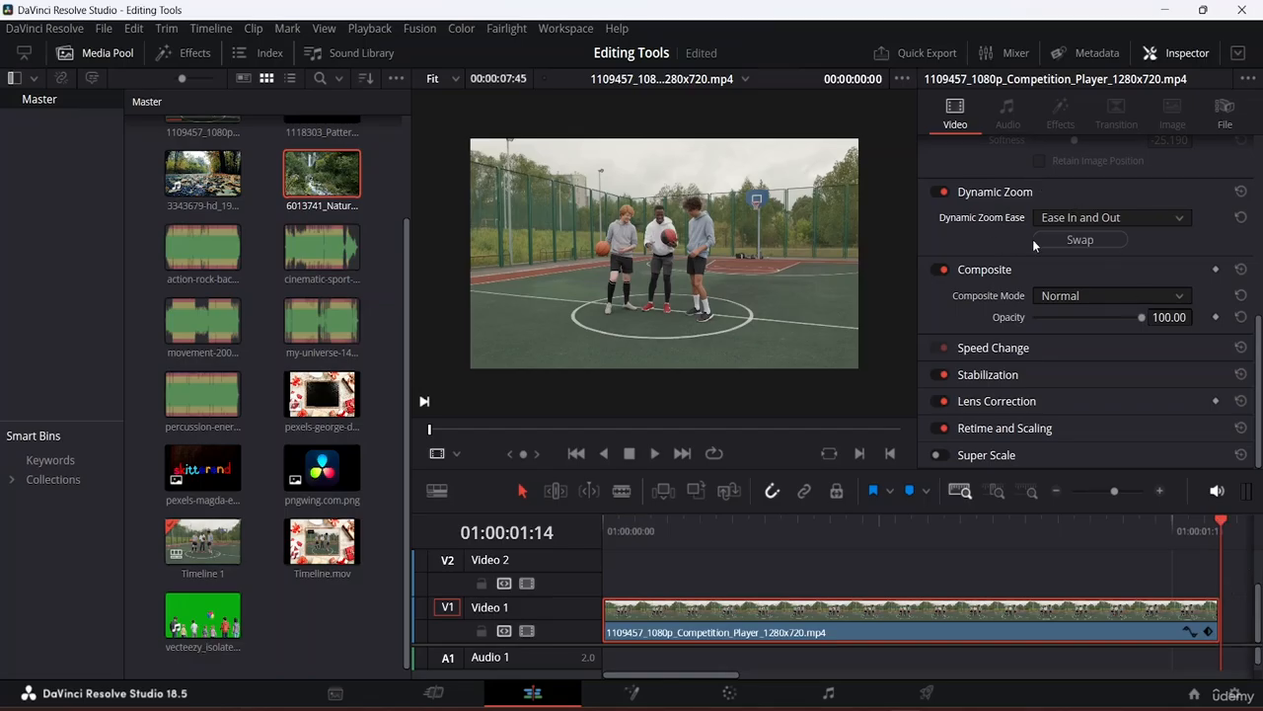
scroll(1036, 237, "up", 3)
scroll(1009, 198, "up", 4)
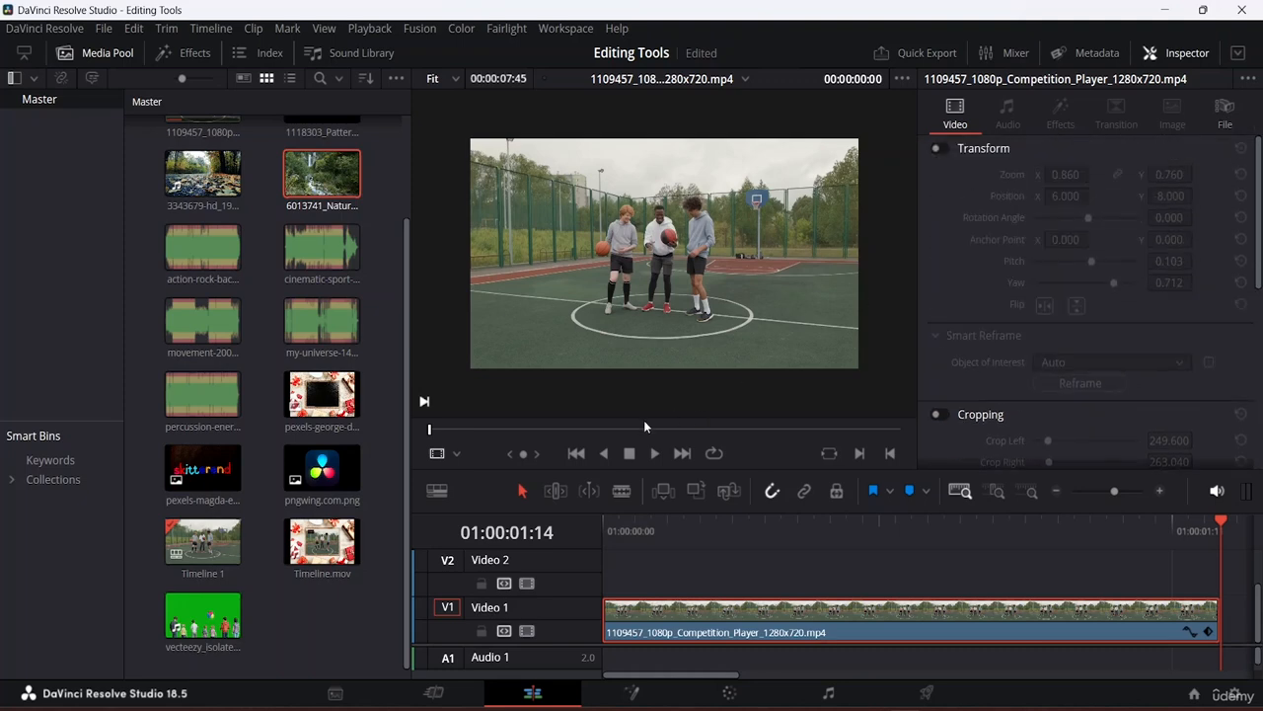
left_click(455, 456)
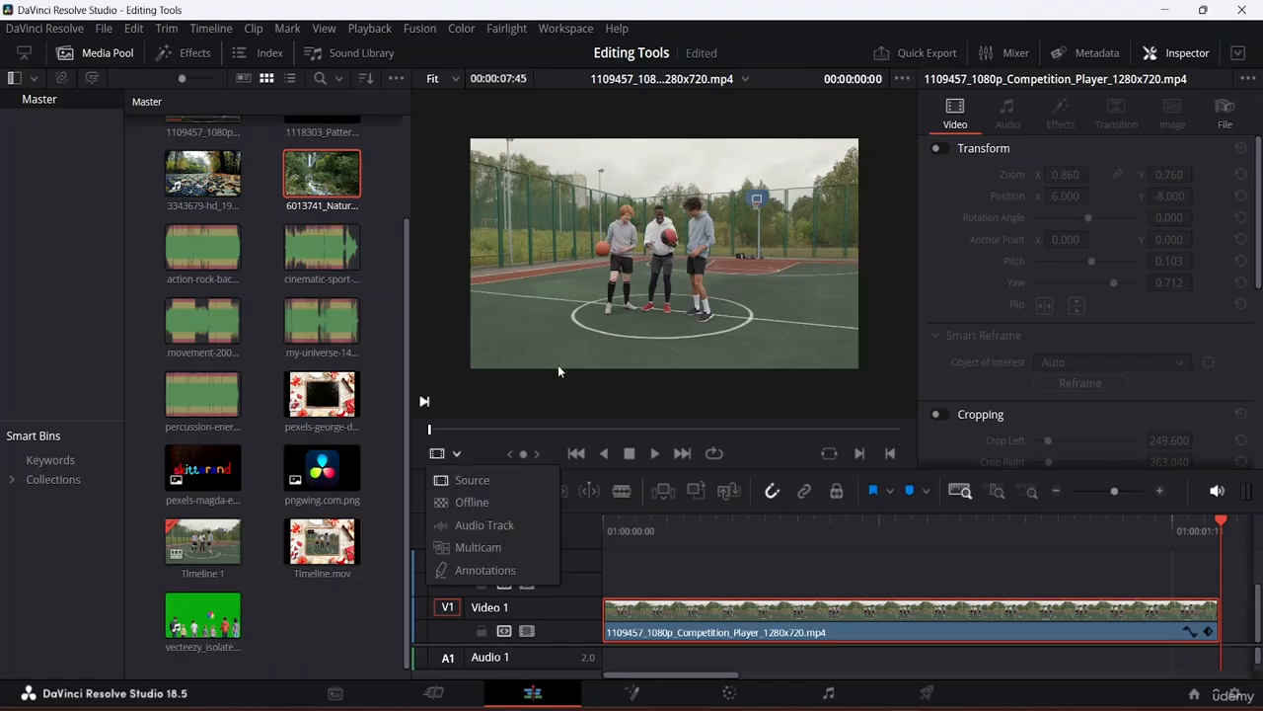
left_click(760, 452)
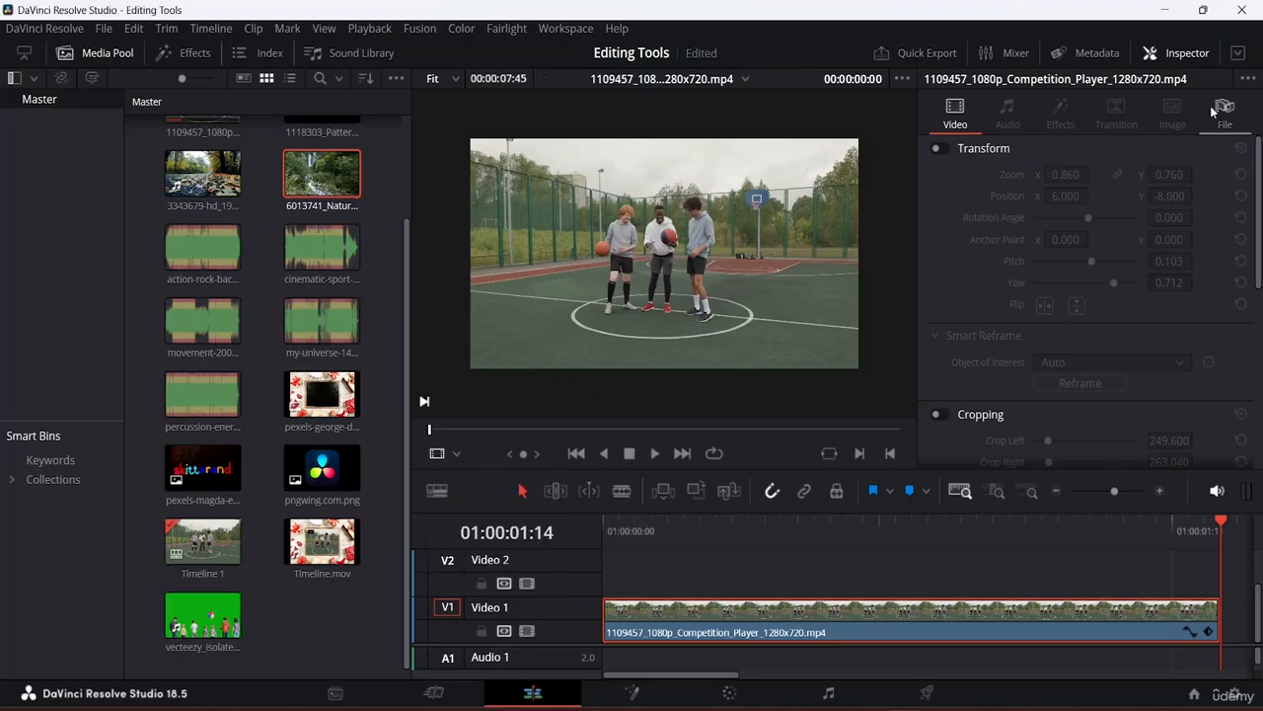
Hide the Inspector and select the basketball clip on Video 1 to return the viewer to the timeline.
left_click(1191, 53)
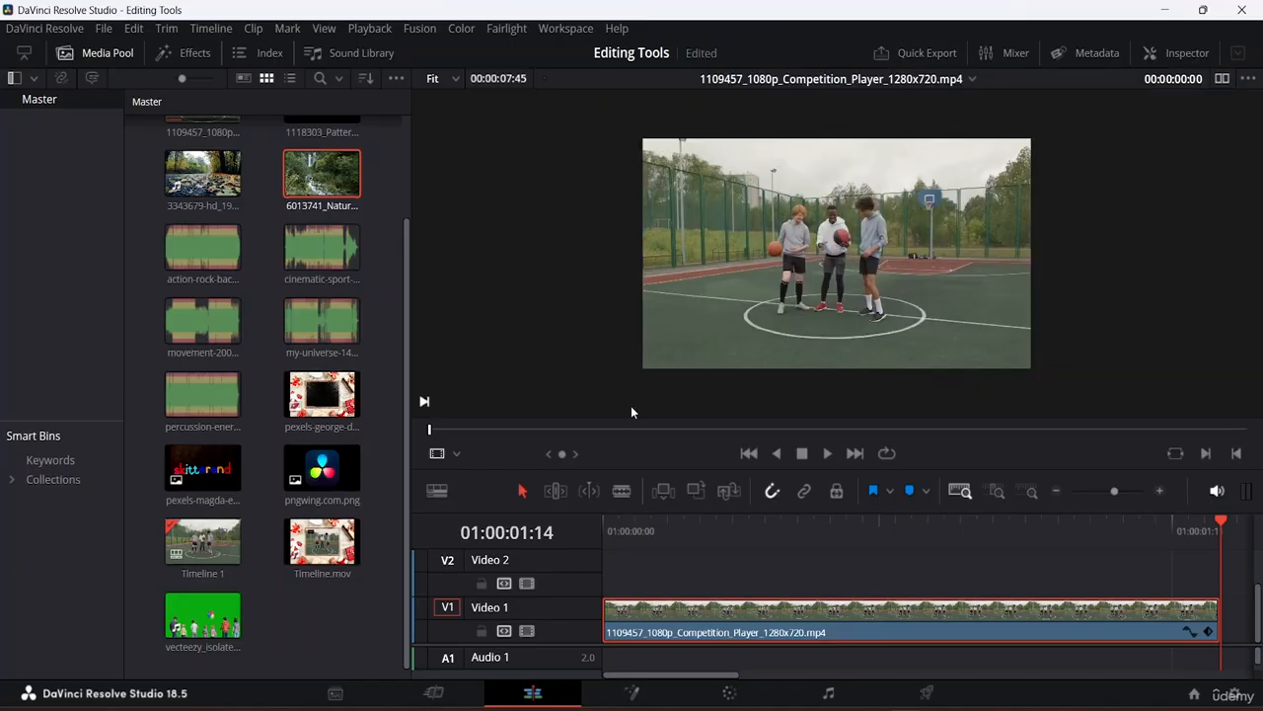
left_click(769, 606)
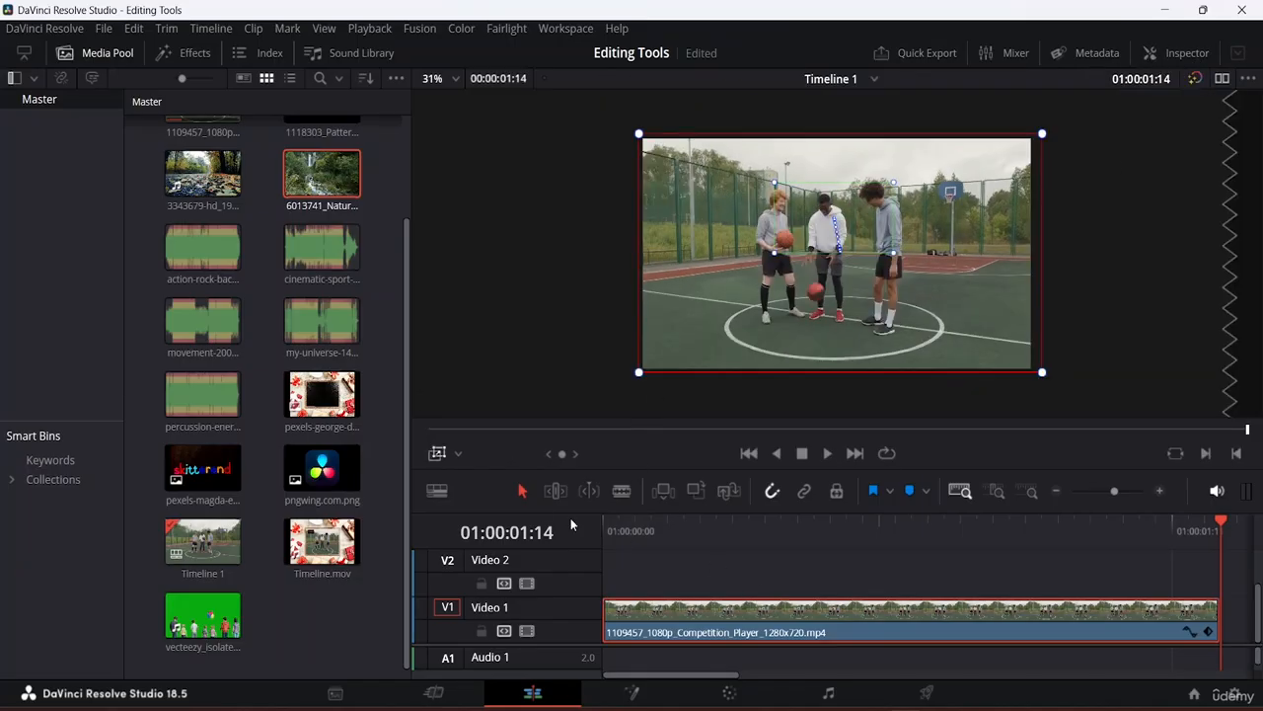
Try the Crop overlay on the basketball clip in the viewer and set the viewer overlay to Transform.
left_click(452, 455)
left_click(459, 453)
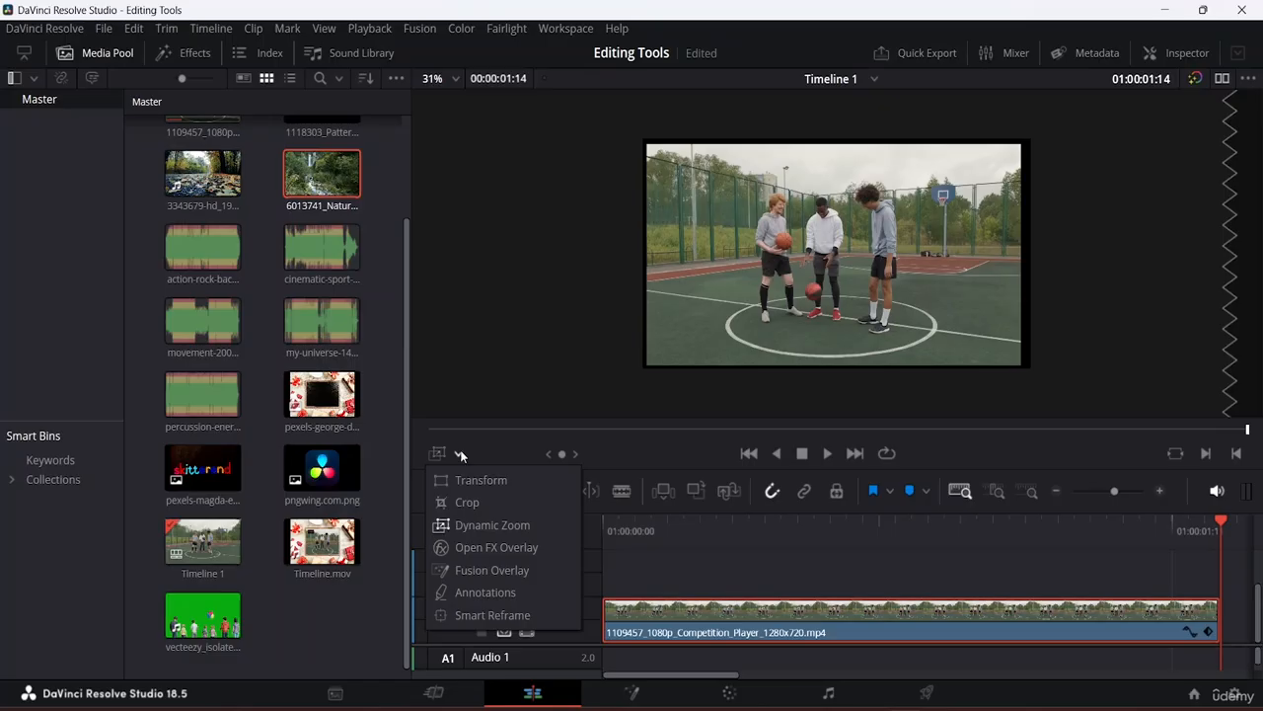
left_click(483, 503)
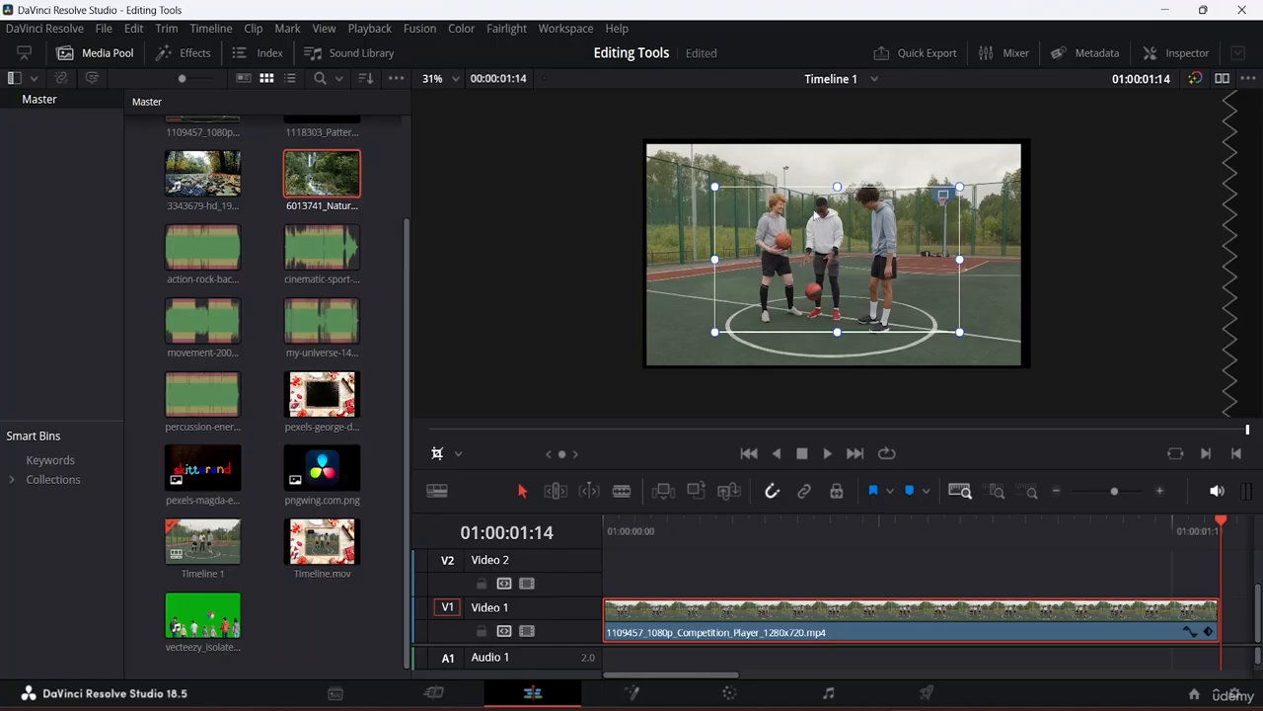
left_click(458, 454)
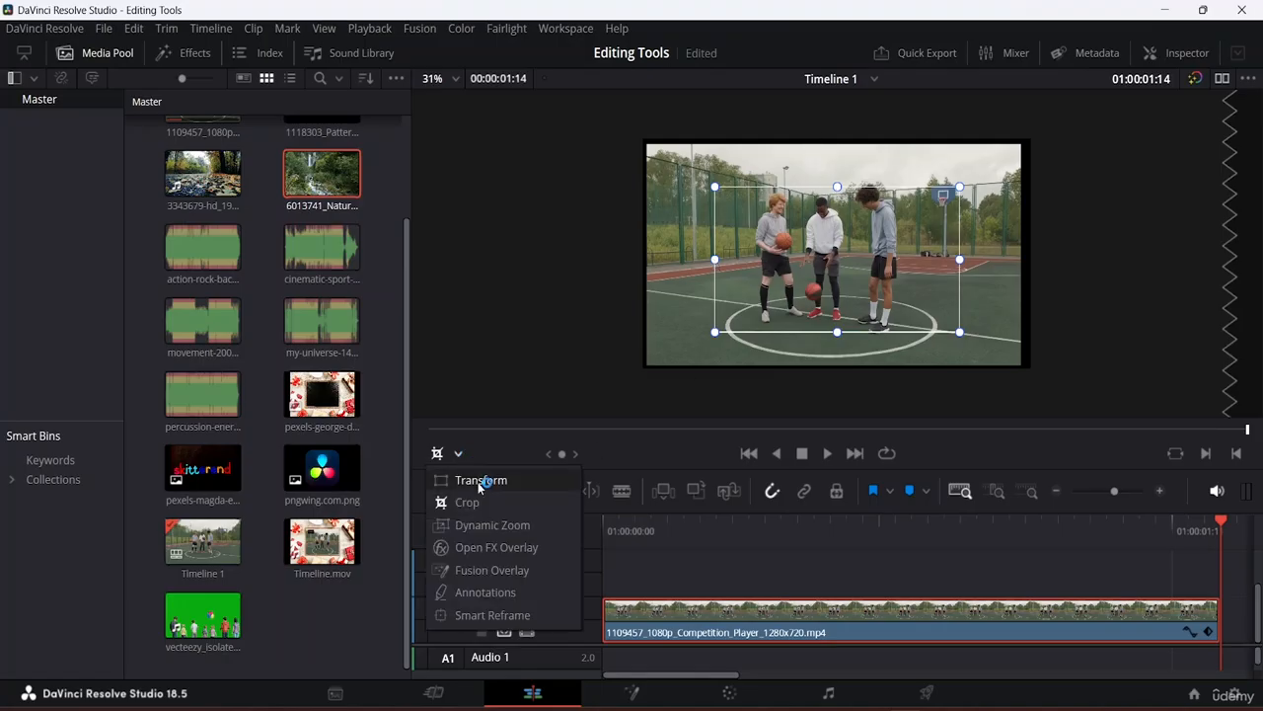
left_click(481, 484)
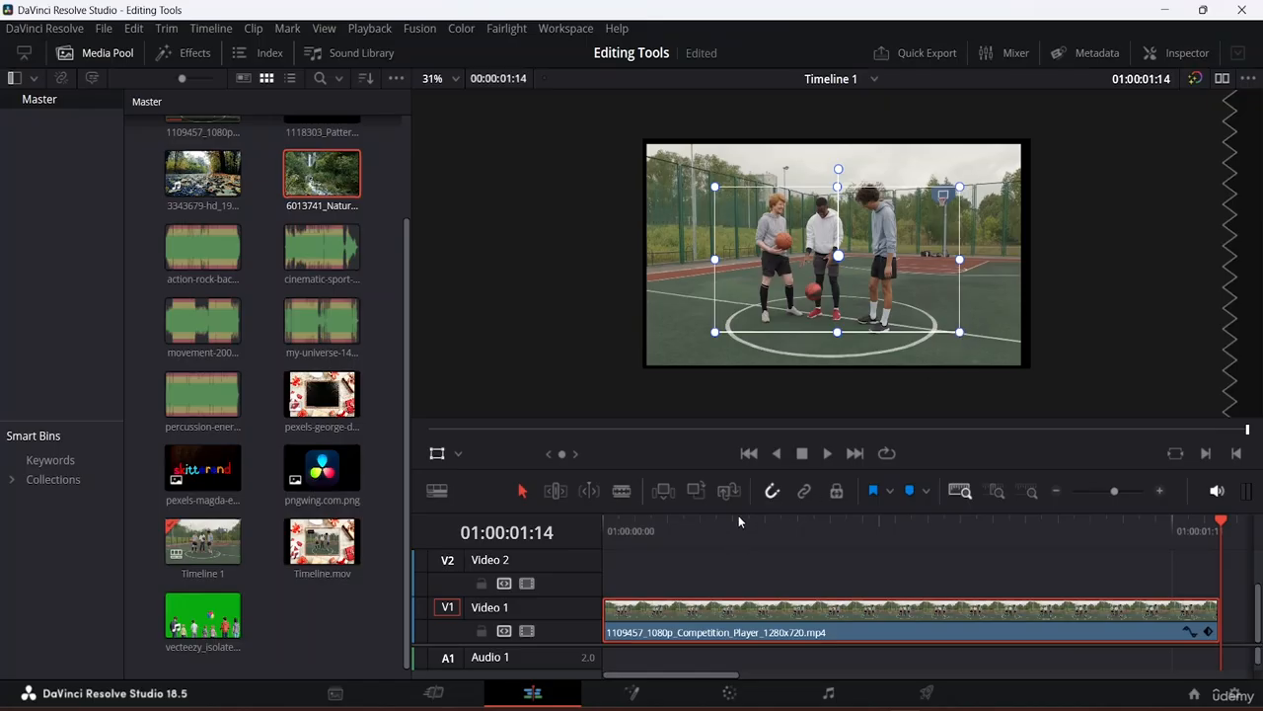
Show the Inspector, turn off Dynamic Zoom for the basketball clip, and jump from the clip's start to its end.
left_click(1169, 57)
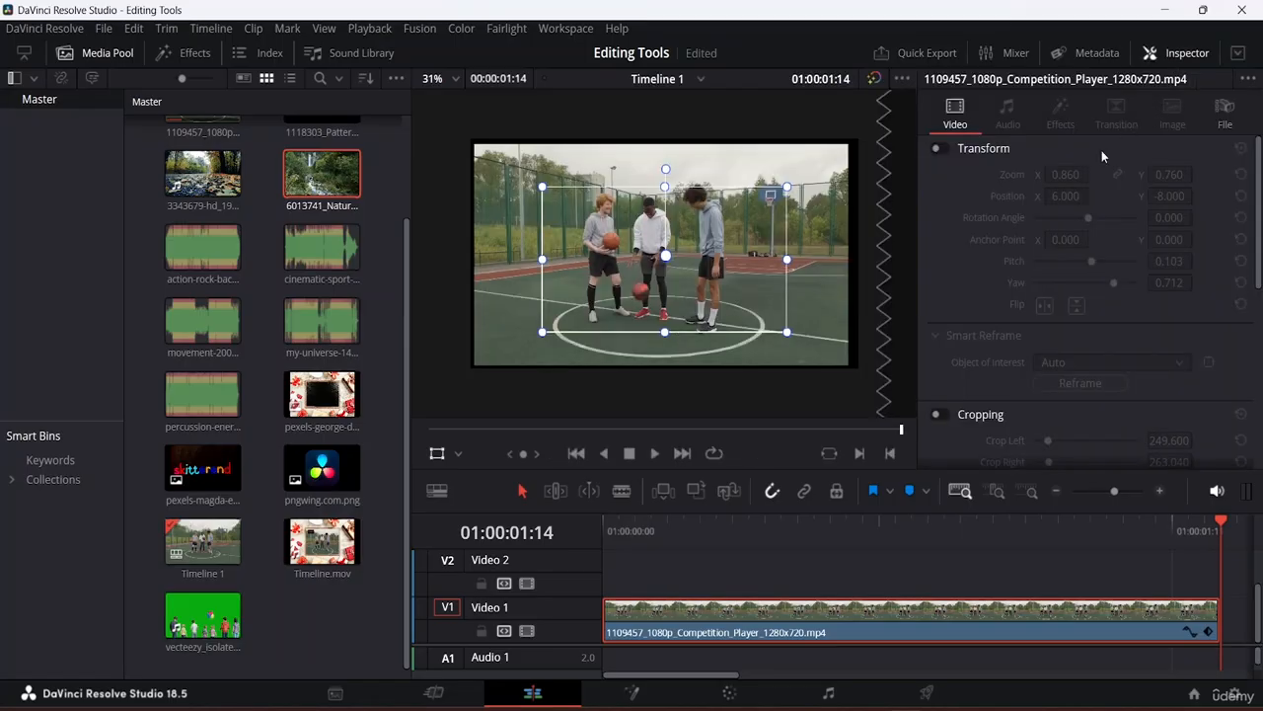
scroll(1126, 250, "down", 3)
scroll(1125, 257, "down", 3)
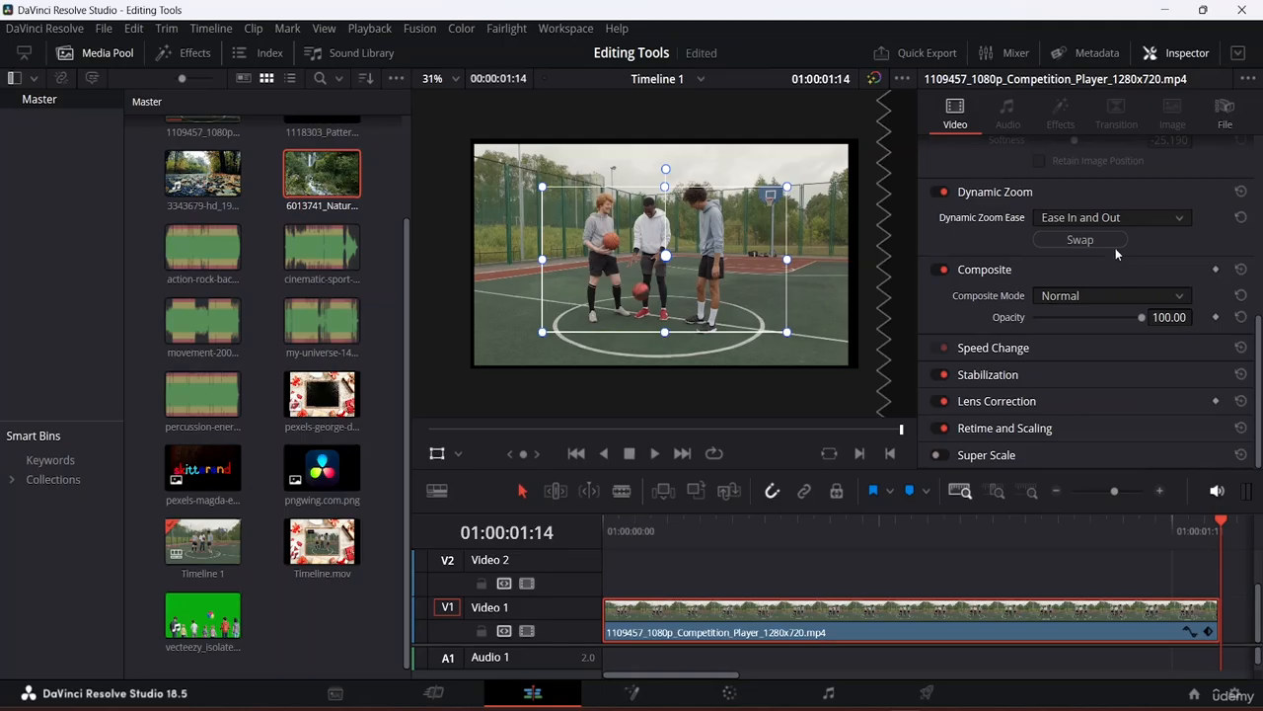
left_click(937, 192)
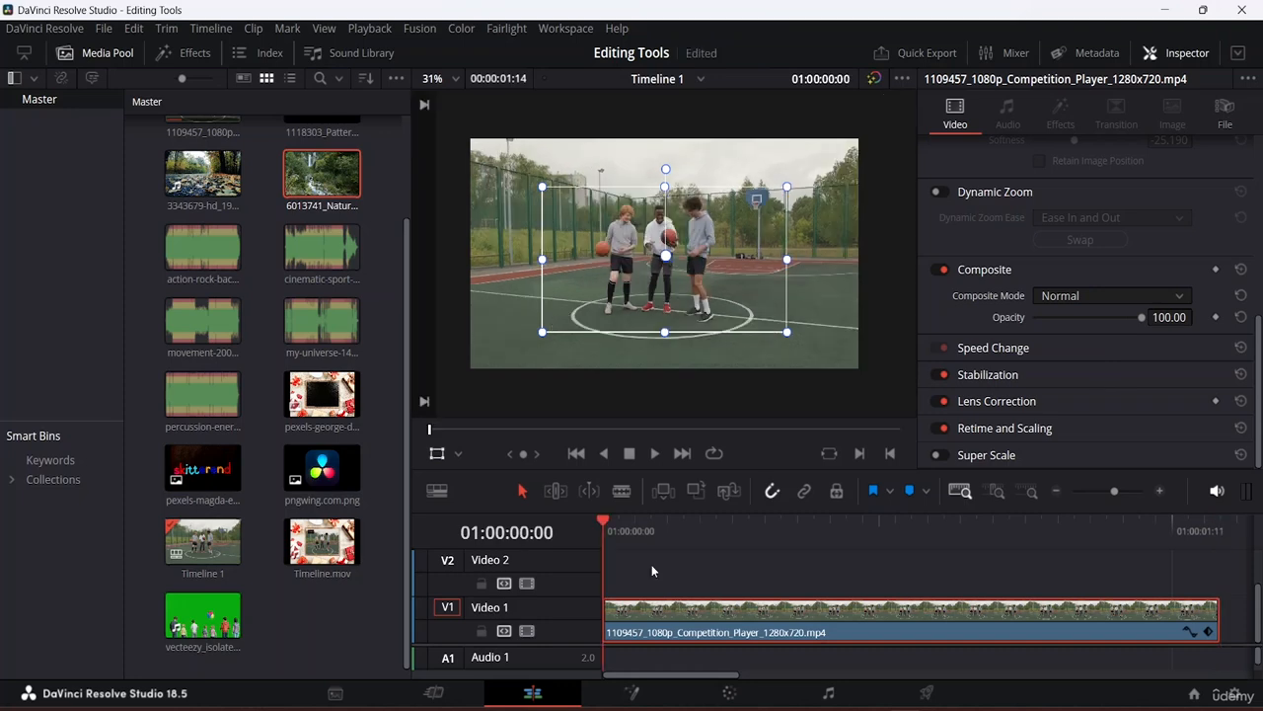
key("Down")
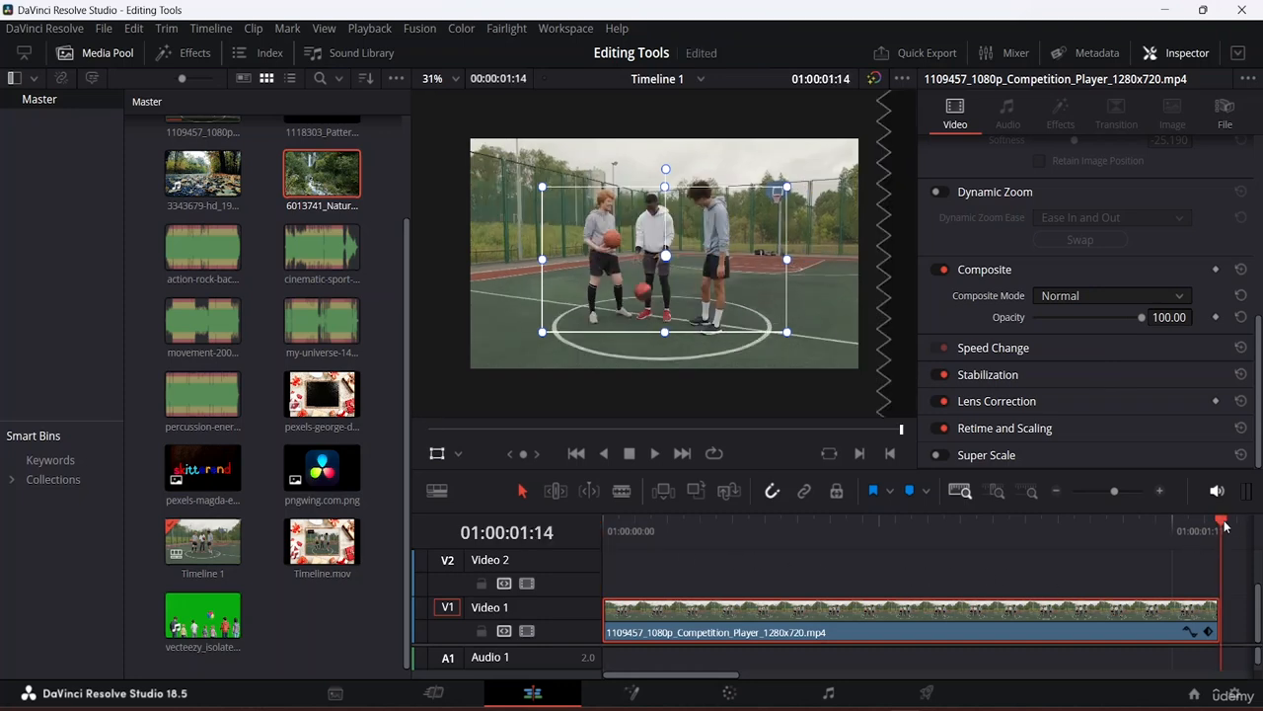
With the playhead at 01:00:00:04, add pngwing.com.png to Video 2 at the timeline start and trim its end to match the basketball clip.
left_click_drag(1223, 524, 669, 528)
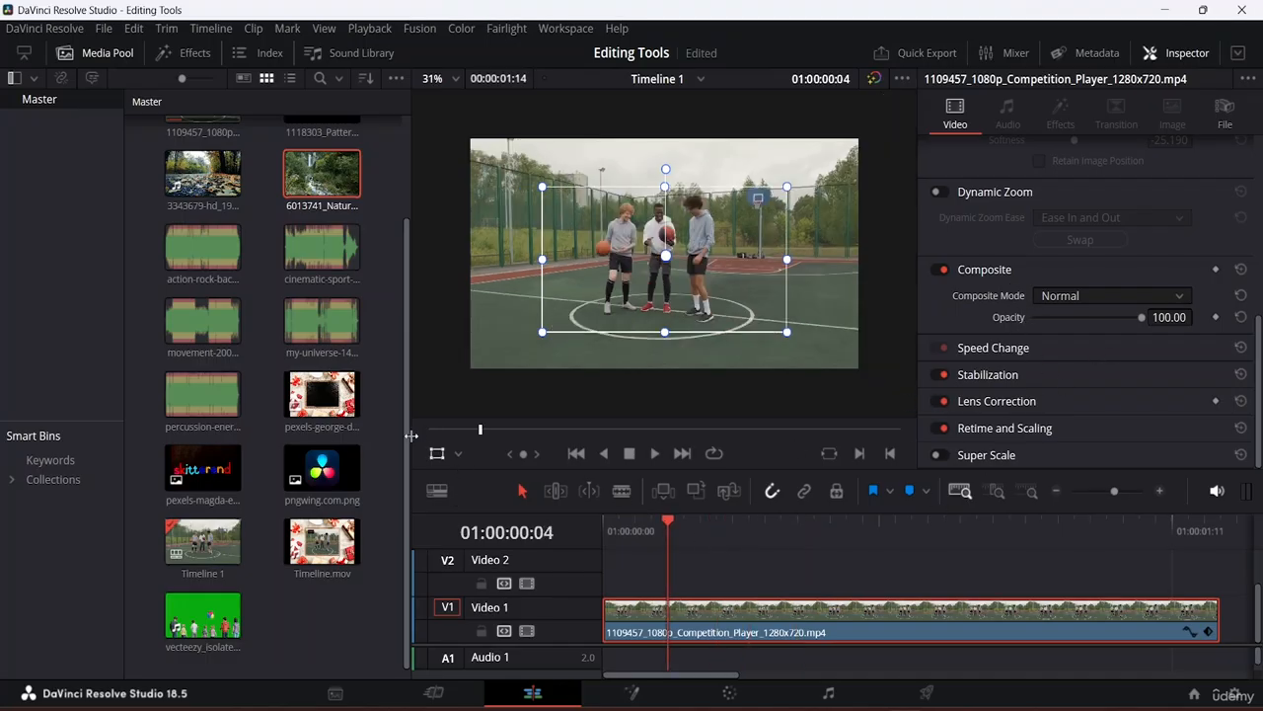
left_click_drag(324, 478, 596, 587)
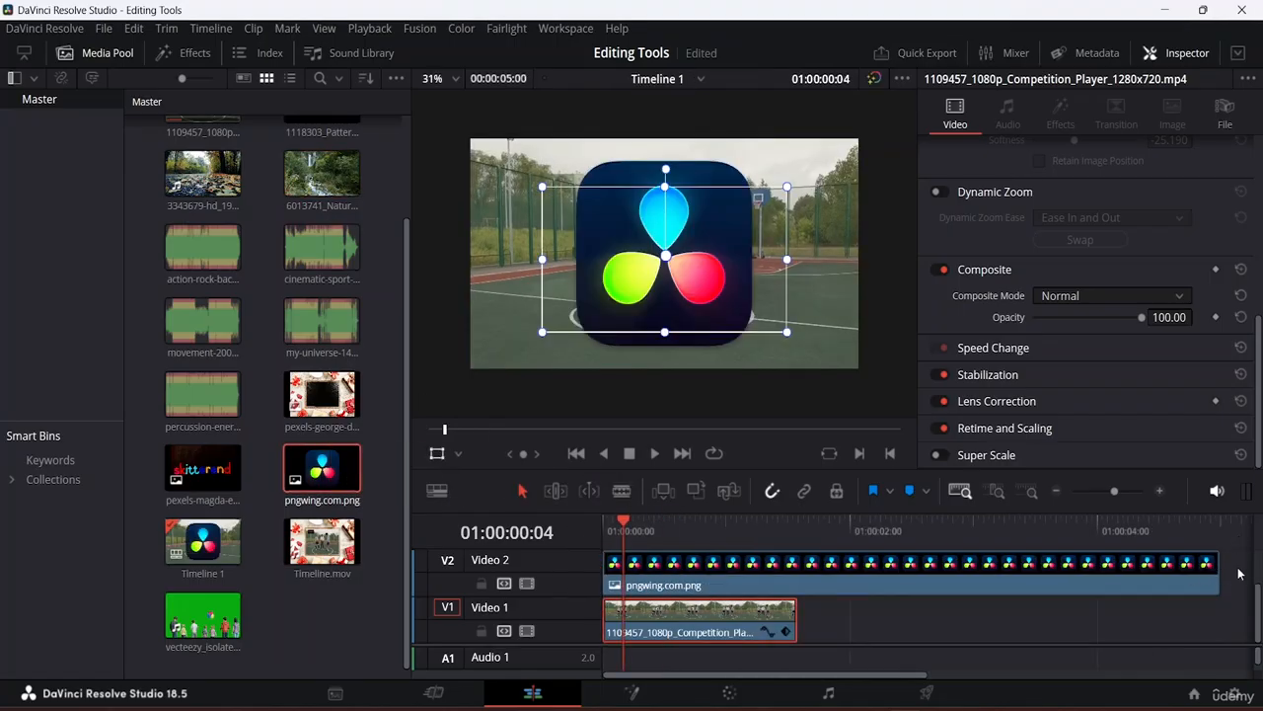
left_click_drag(1221, 568, 800, 575)
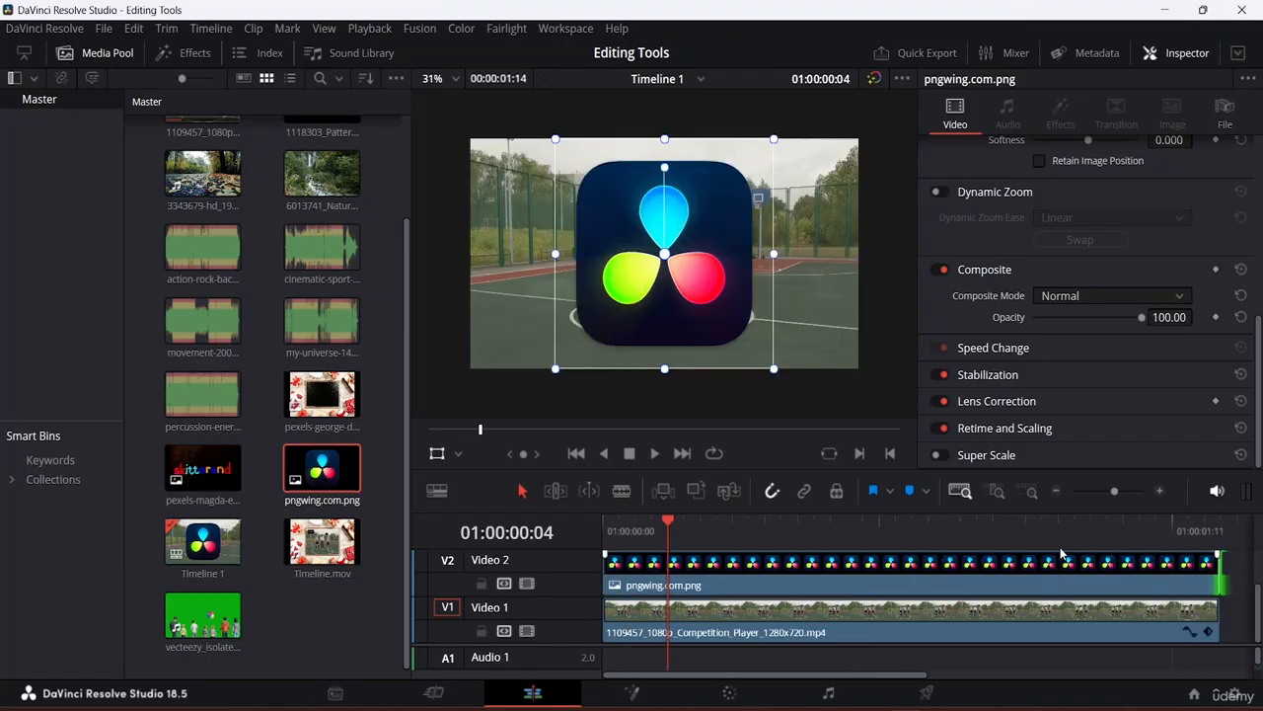
Scale the logo clip to a Zoom of 0.390 and shift its X Position to -1204.
scroll(1142, 261, "up", 5)
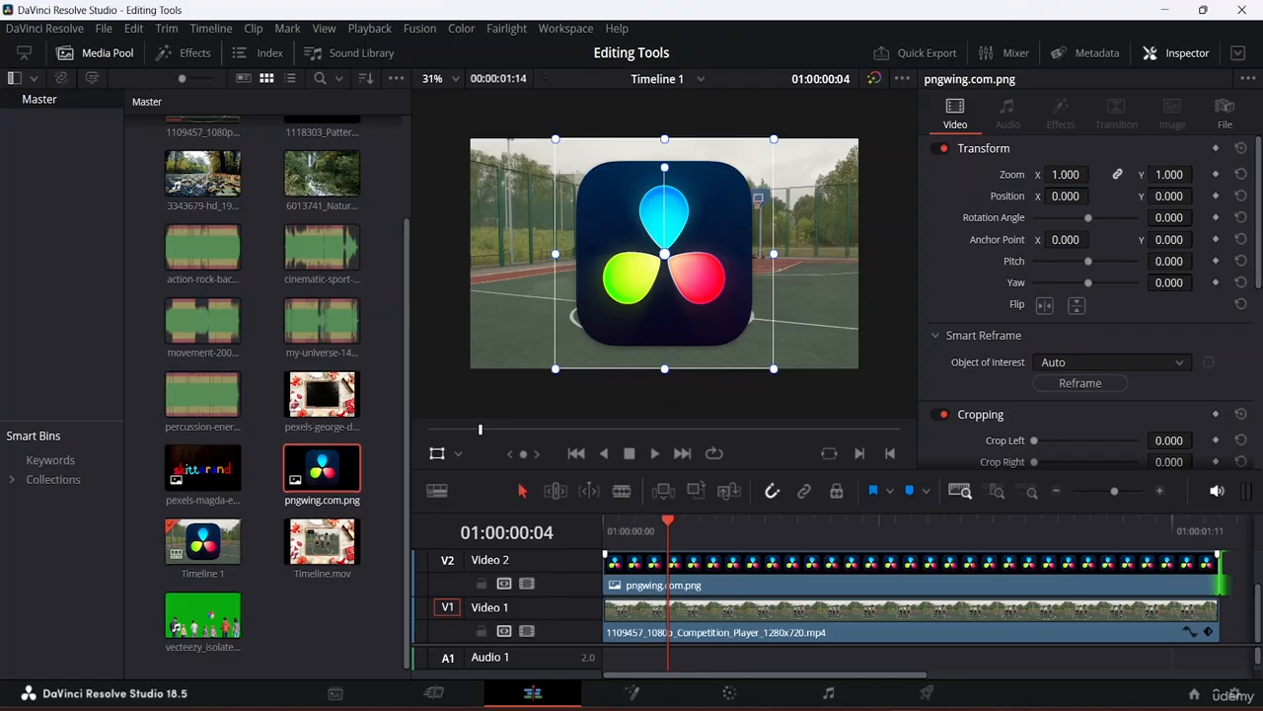
left_click_drag(1066, 174, 1010, 174)
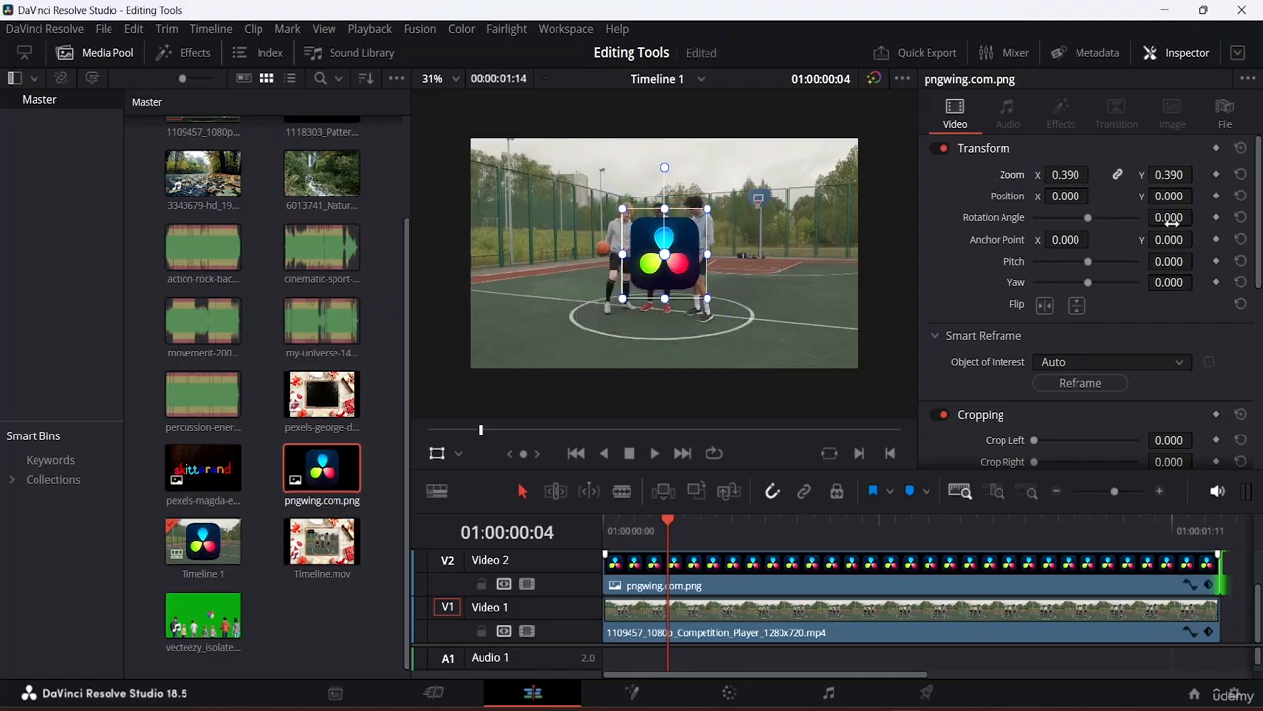
left_click_drag(1081, 198, 1094, 195)
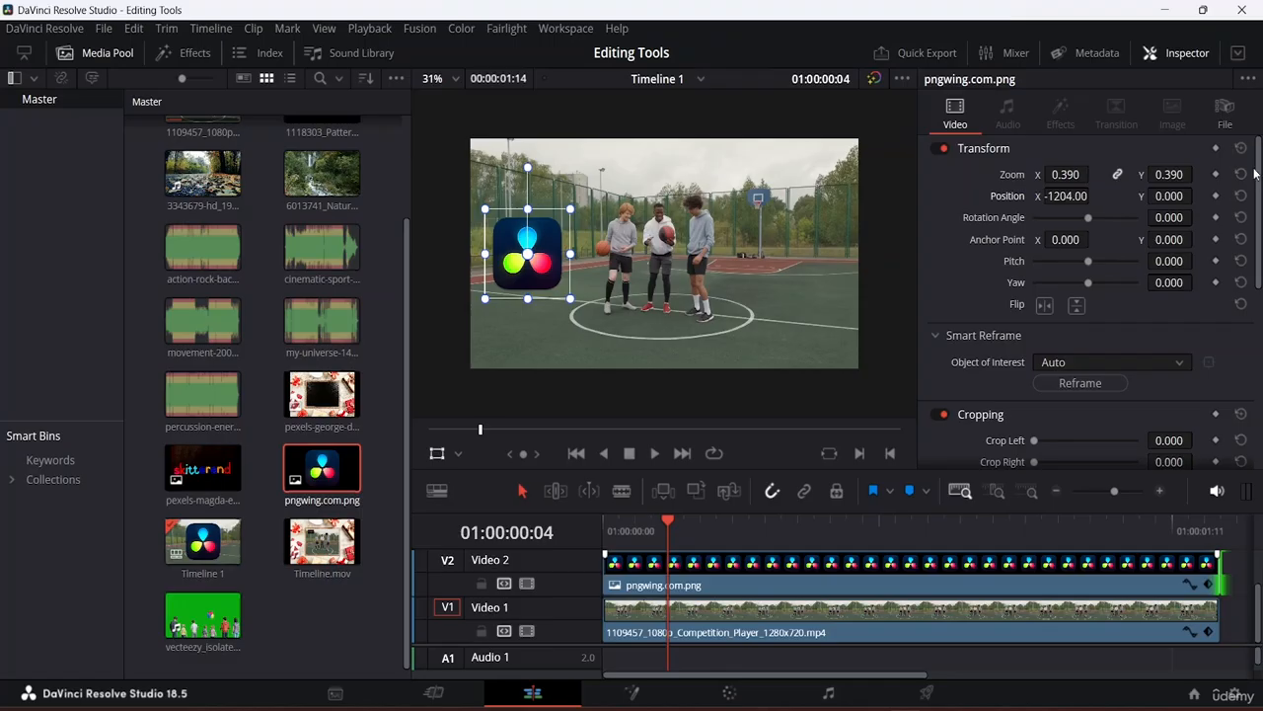
Try the Add composite mode with an opacity adjustment on the logo clip and return the mode to Normal.
scroll(1151, 328, "down", 7)
scroll(1125, 323, "down", 1)
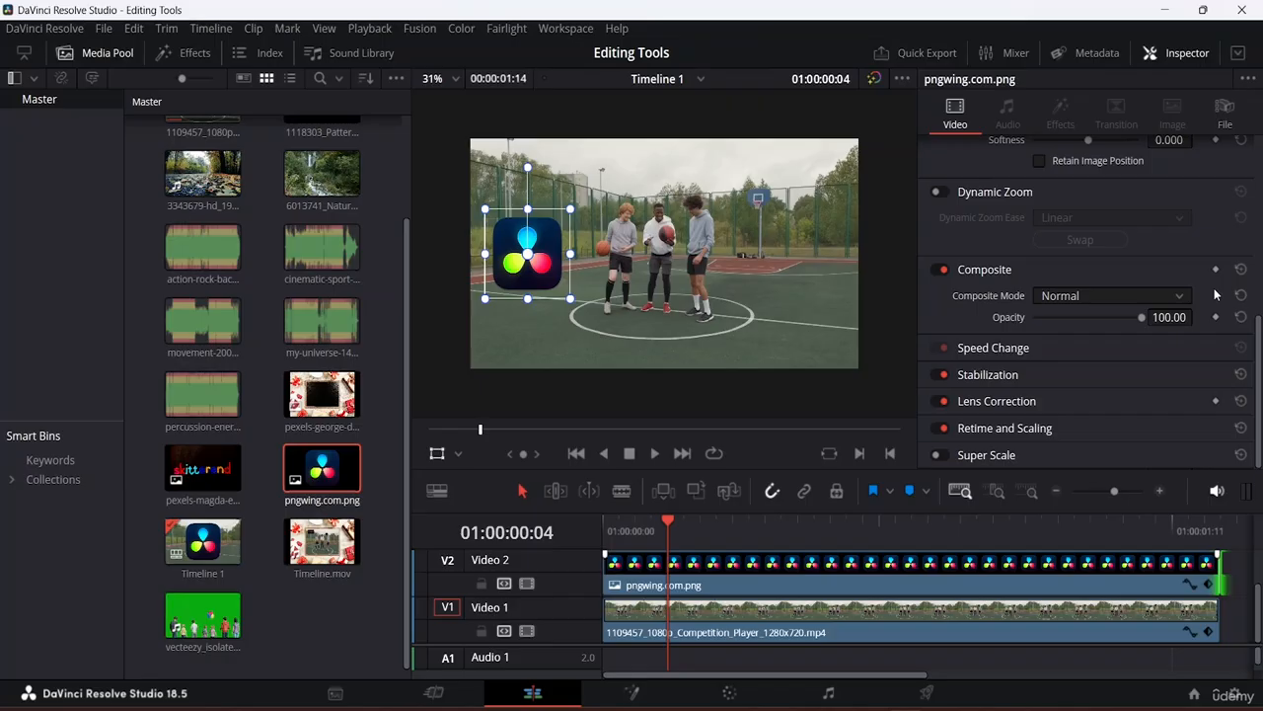
left_click(1072, 299)
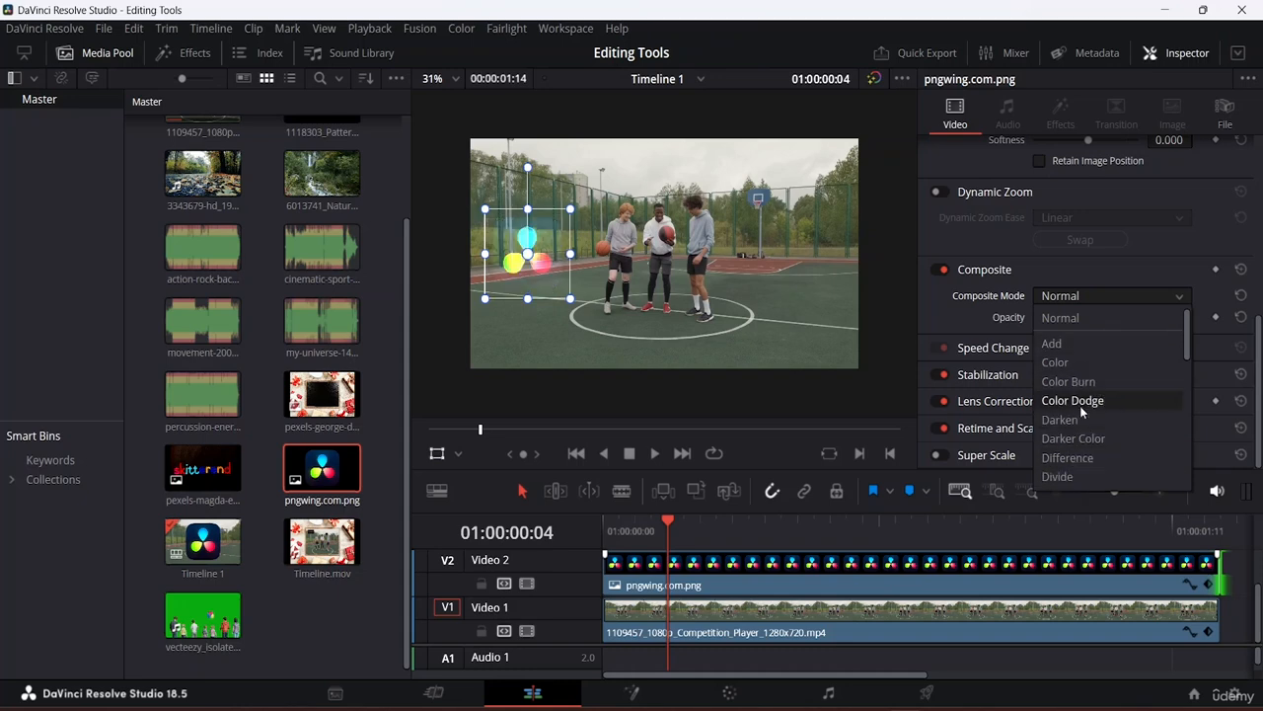
left_click(1081, 342)
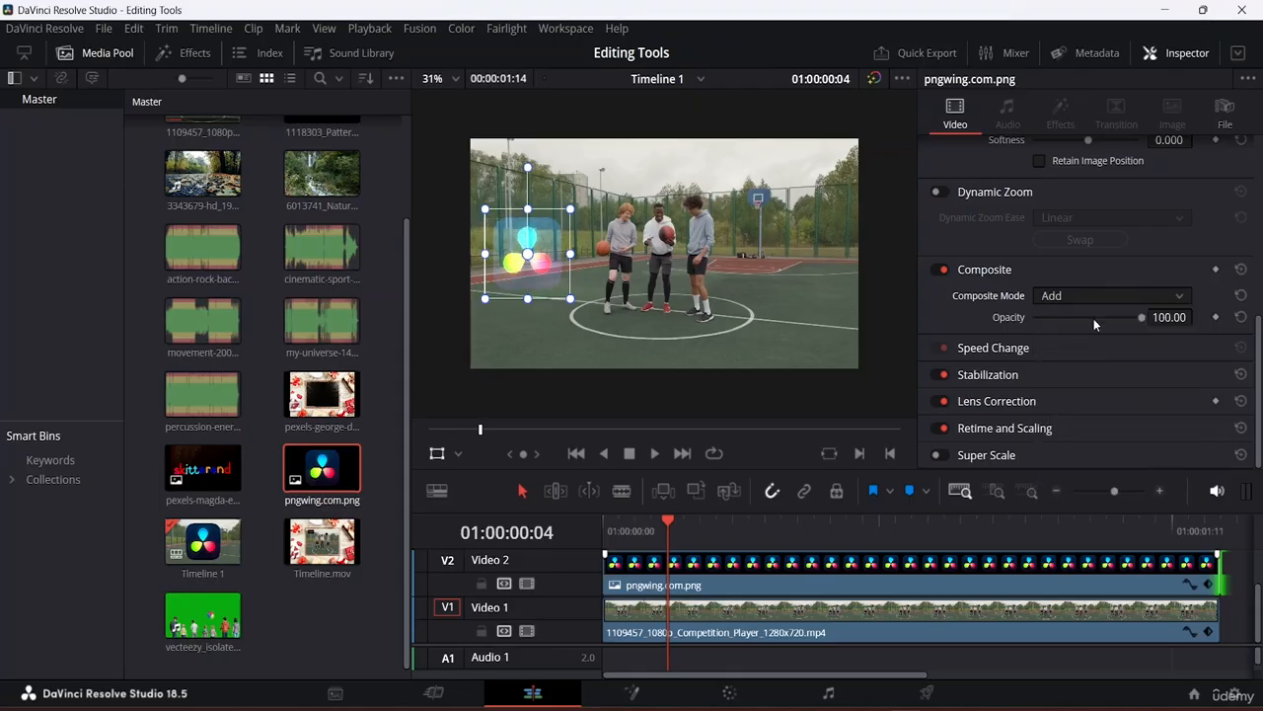
mouse_move(1138, 315)
left_mouse_down()
mouse_move(1038, 314)
mouse_move(1158, 327)
left_mouse_up()
left_click(1161, 289)
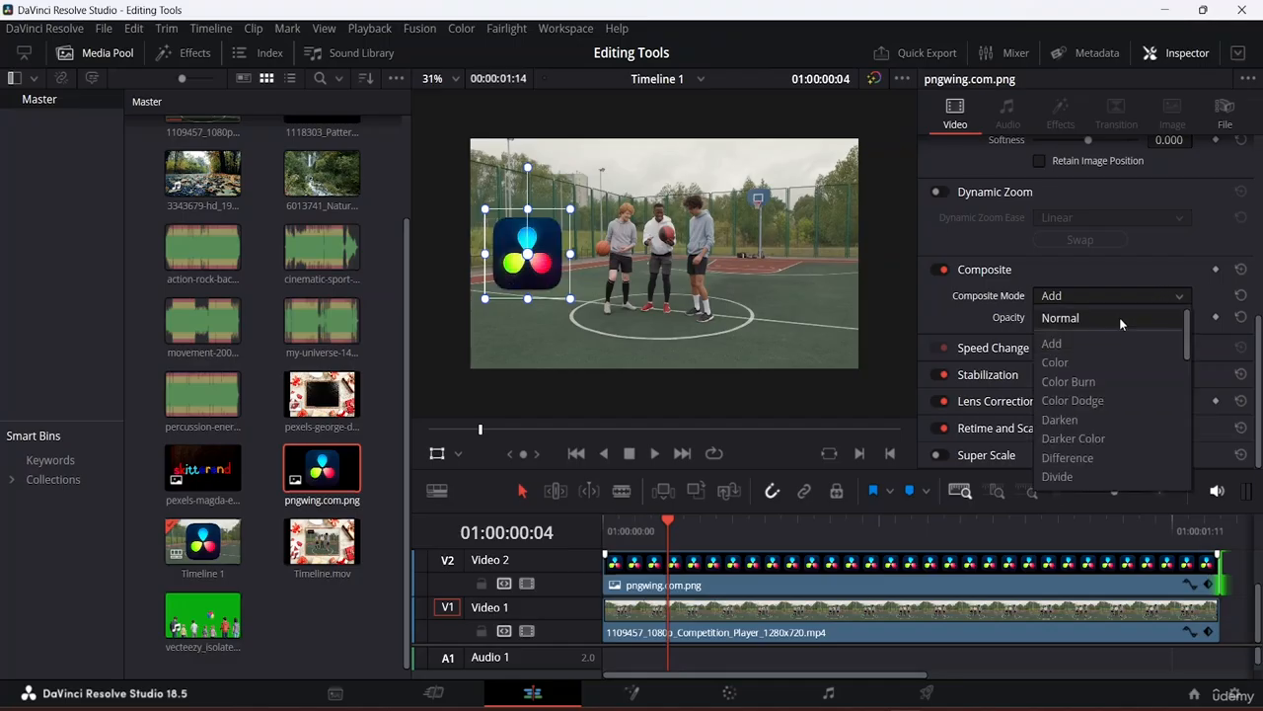
left_click(1119, 317)
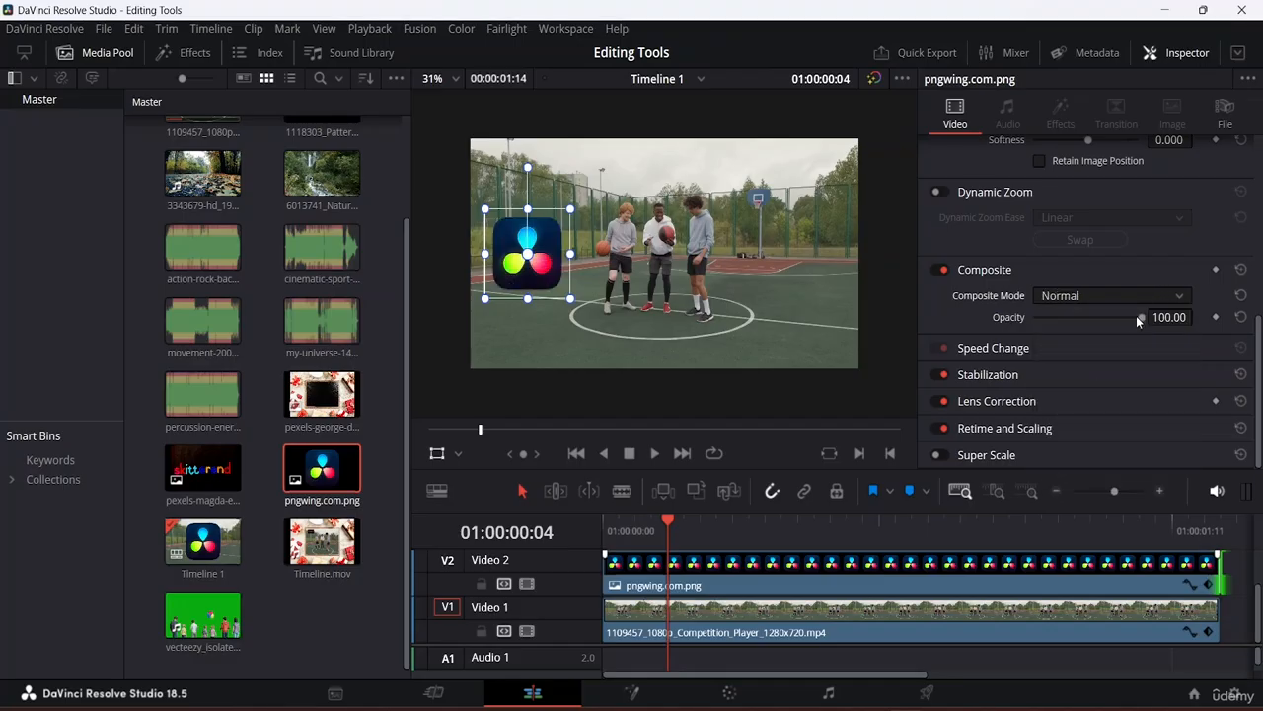
Lower the logo clip's opacity to 53.44 and save the project.
left_click_drag(1136, 315, 1092, 326)
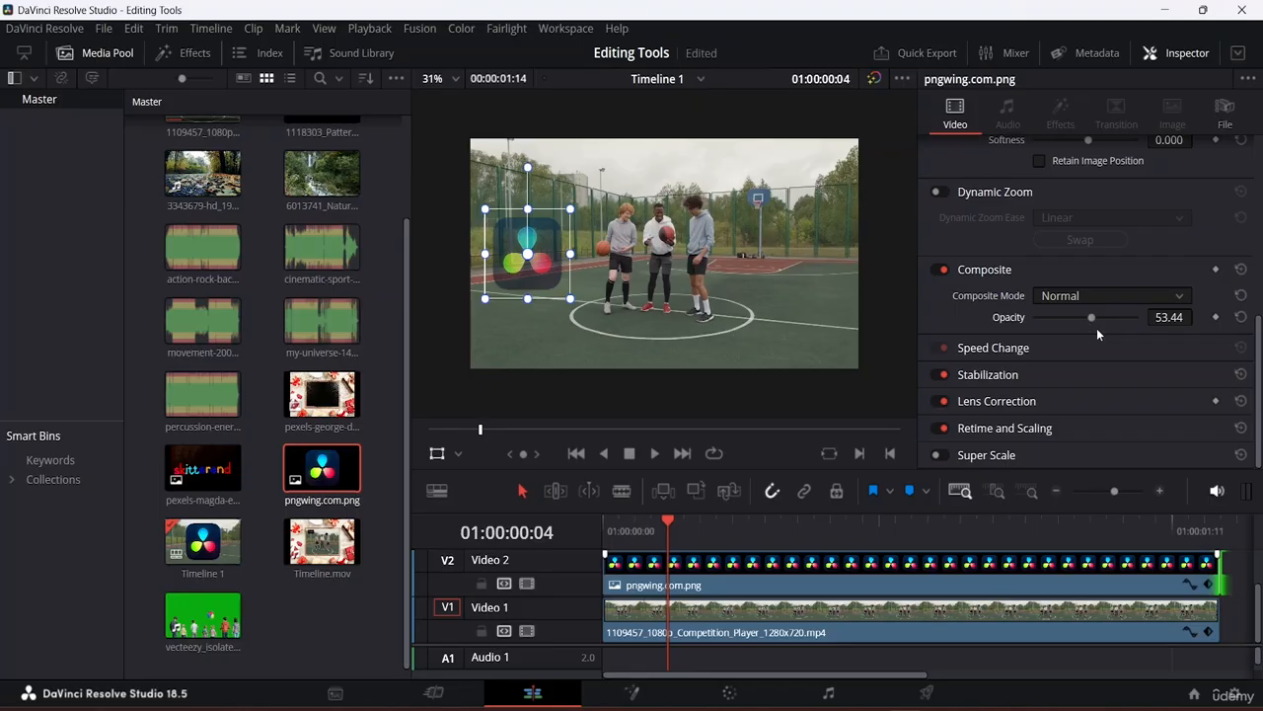
key("ctrl+s")
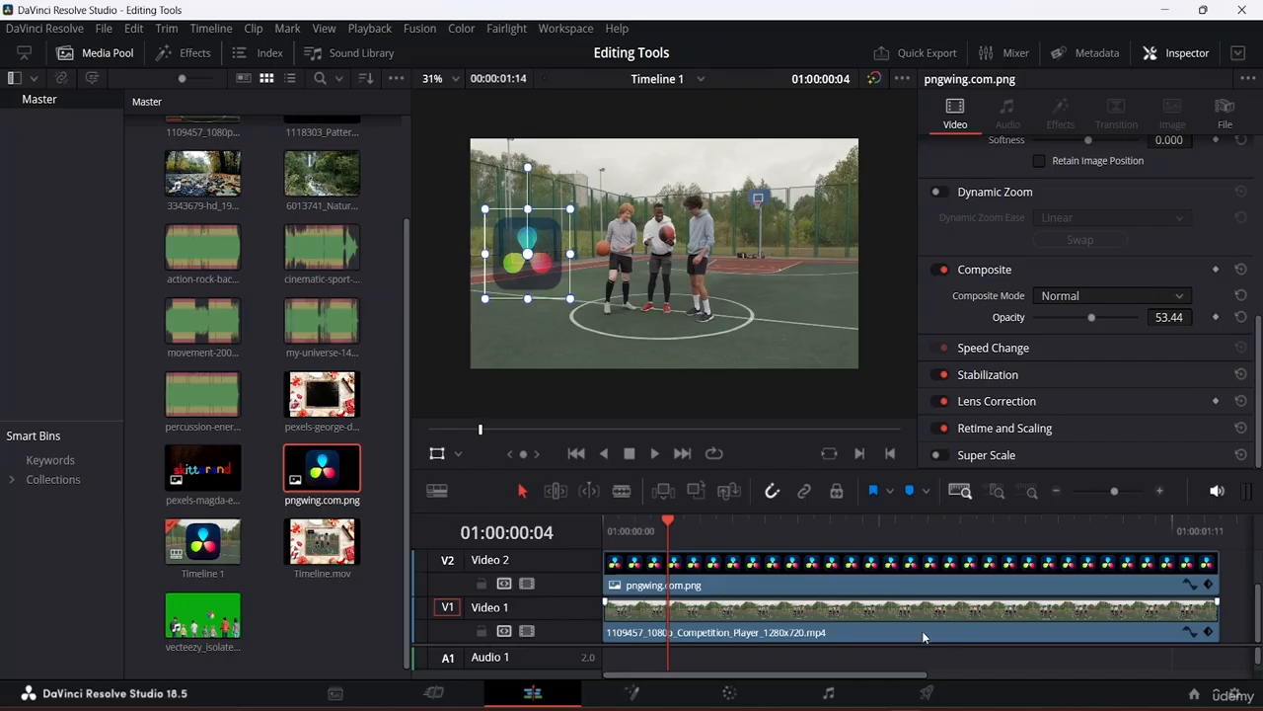
Copy the logo clip on Video 2 and paste the copy at the playhead.
left_click(894, 585)
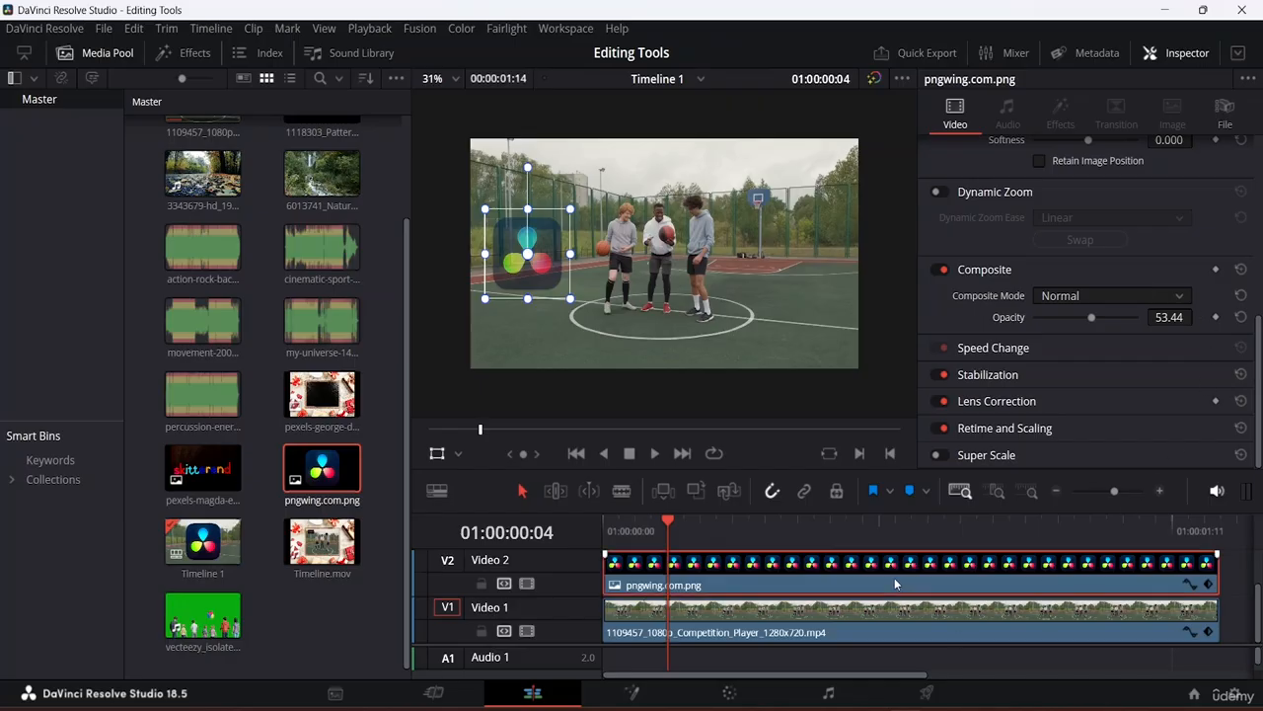
right_click(894, 585)
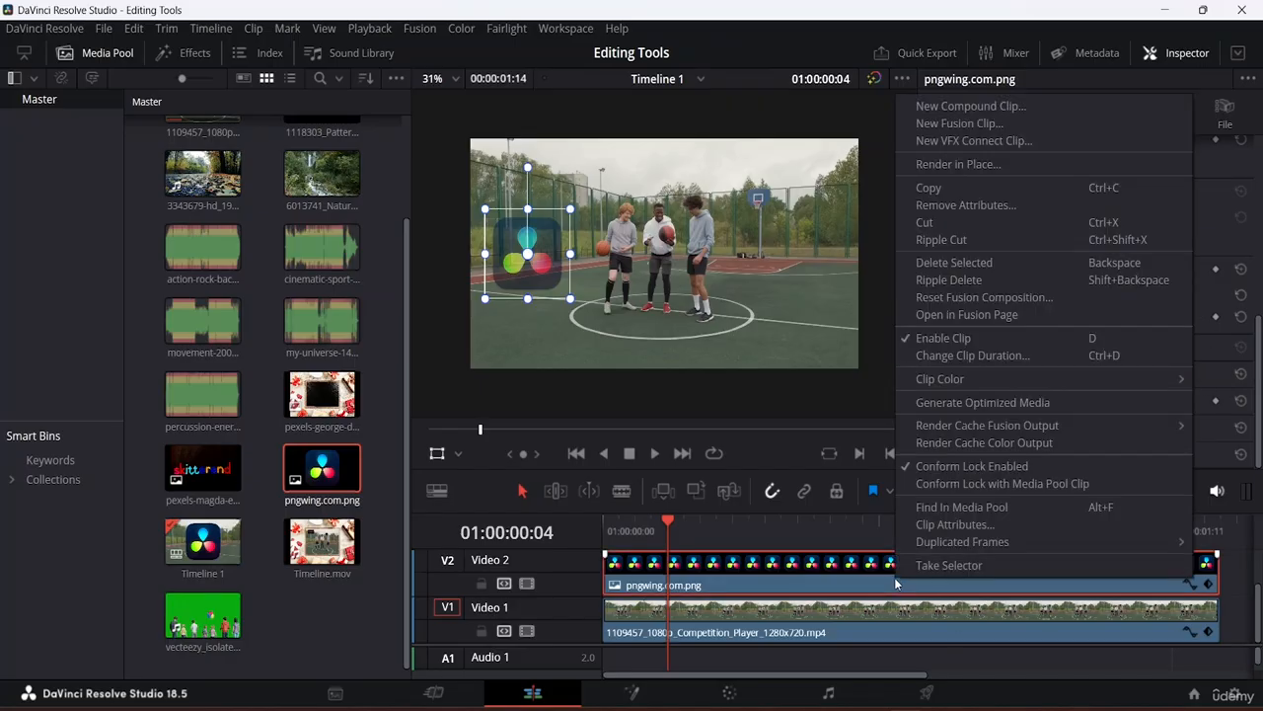
left_click(954, 186)
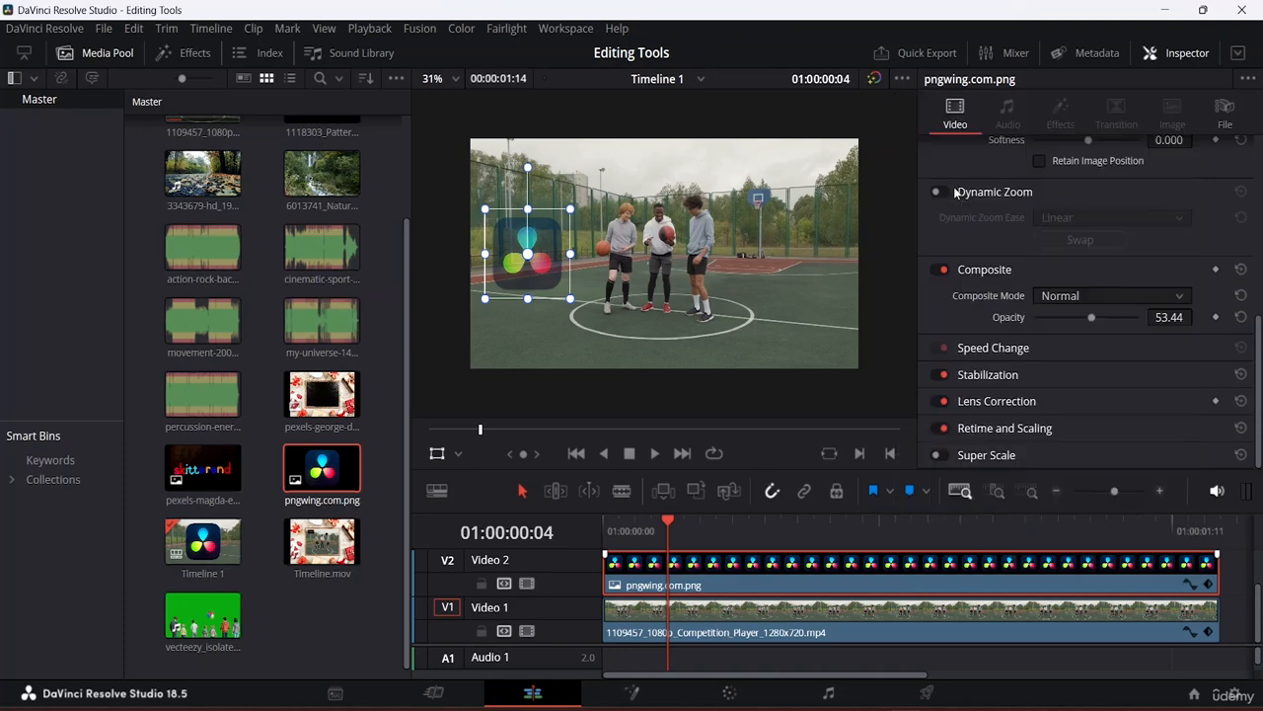
scroll(825, 543, "up", 1)
right_click(723, 572)
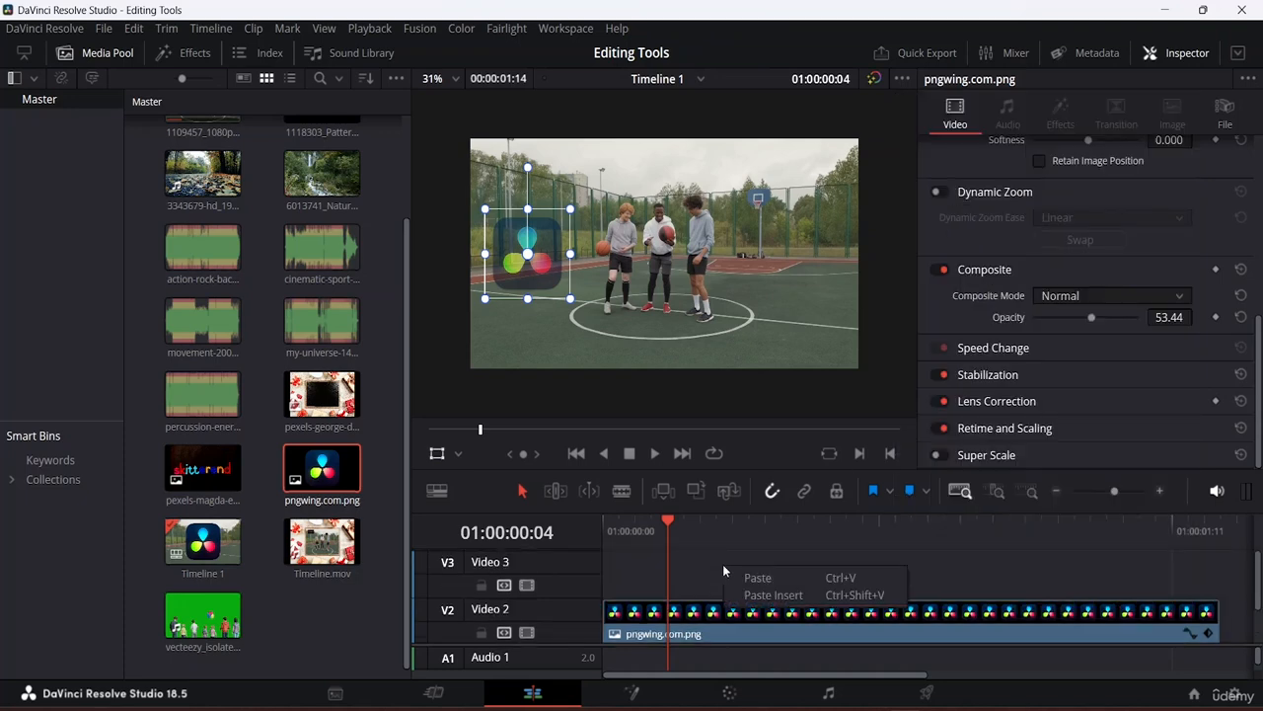
left_click(760, 579)
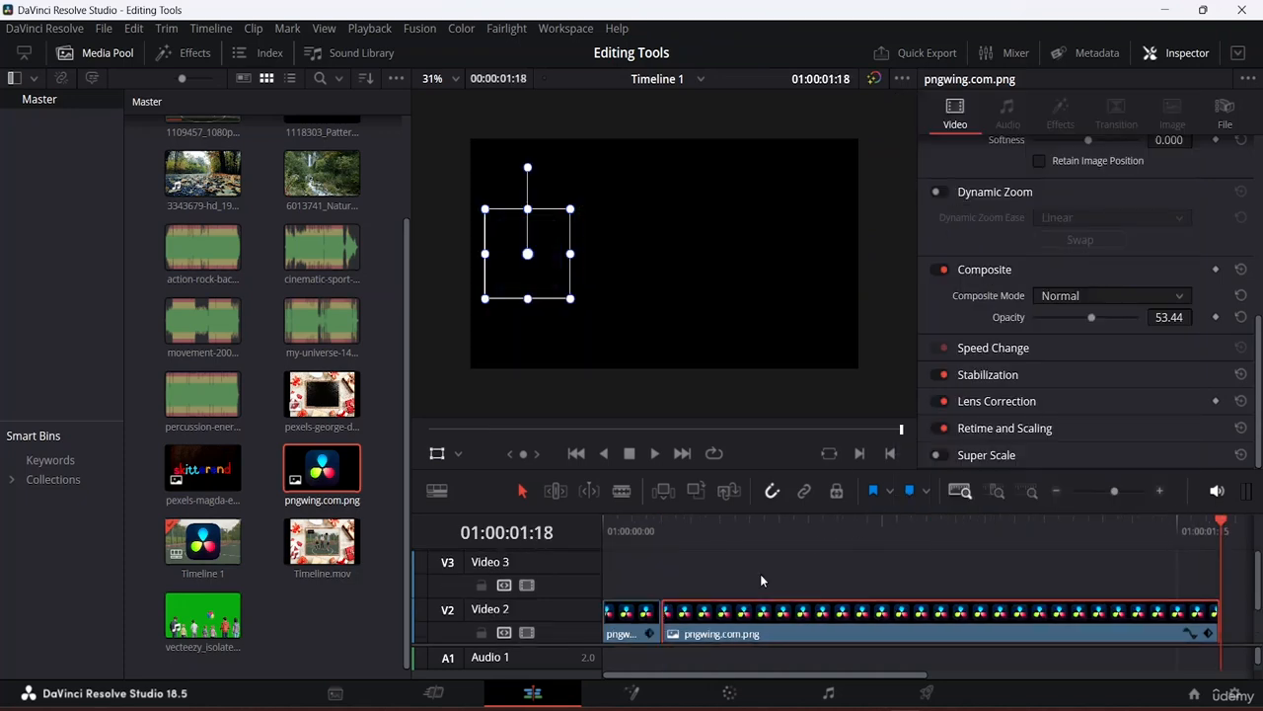
Move the pasted logo copy to the start of Video 3 and trim its end to match the short logo clip on Video 2.
scroll(787, 560, "down", 1)
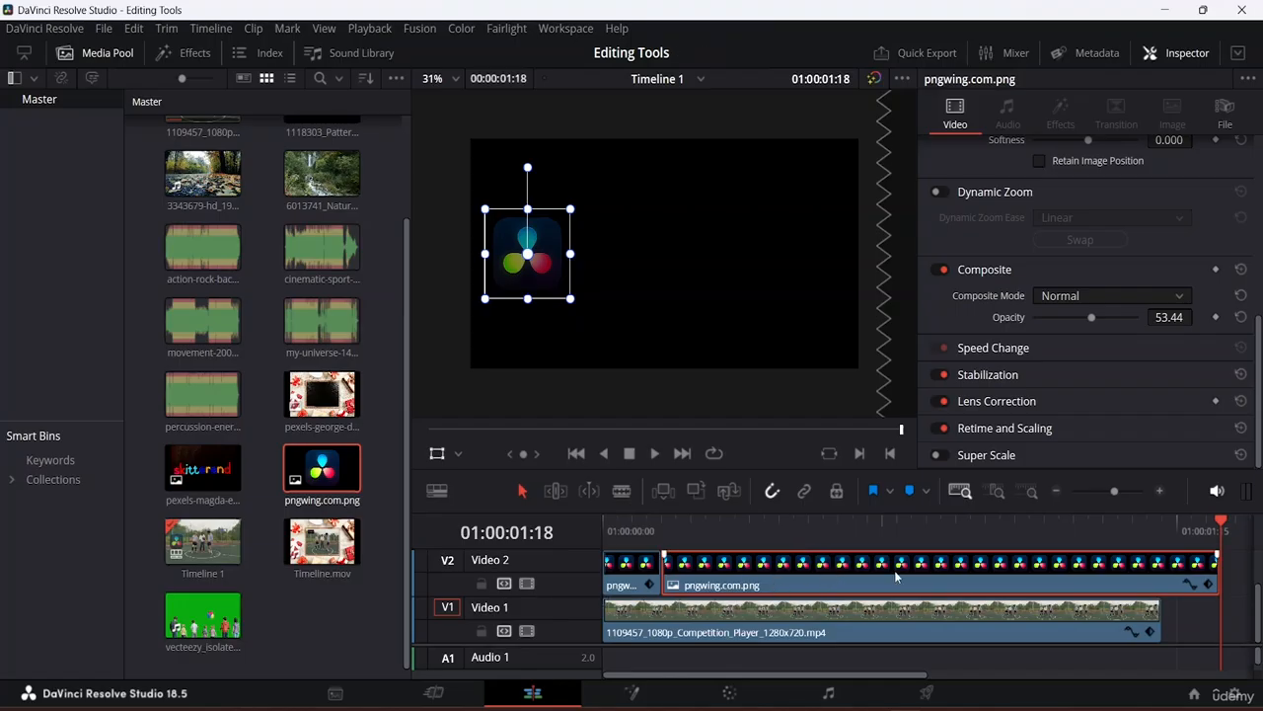
left_click_drag(899, 577, 711, 569)
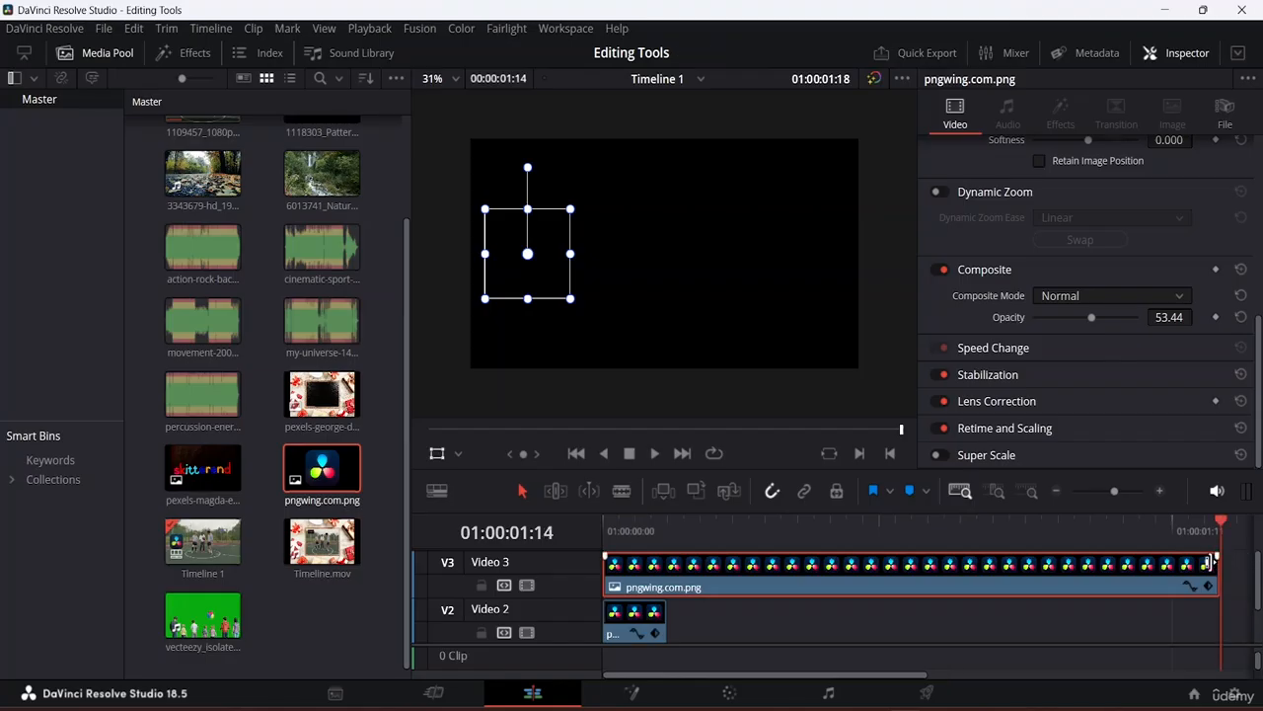
left_click_drag(1214, 564, 671, 578)
scroll(865, 582, "down", 2)
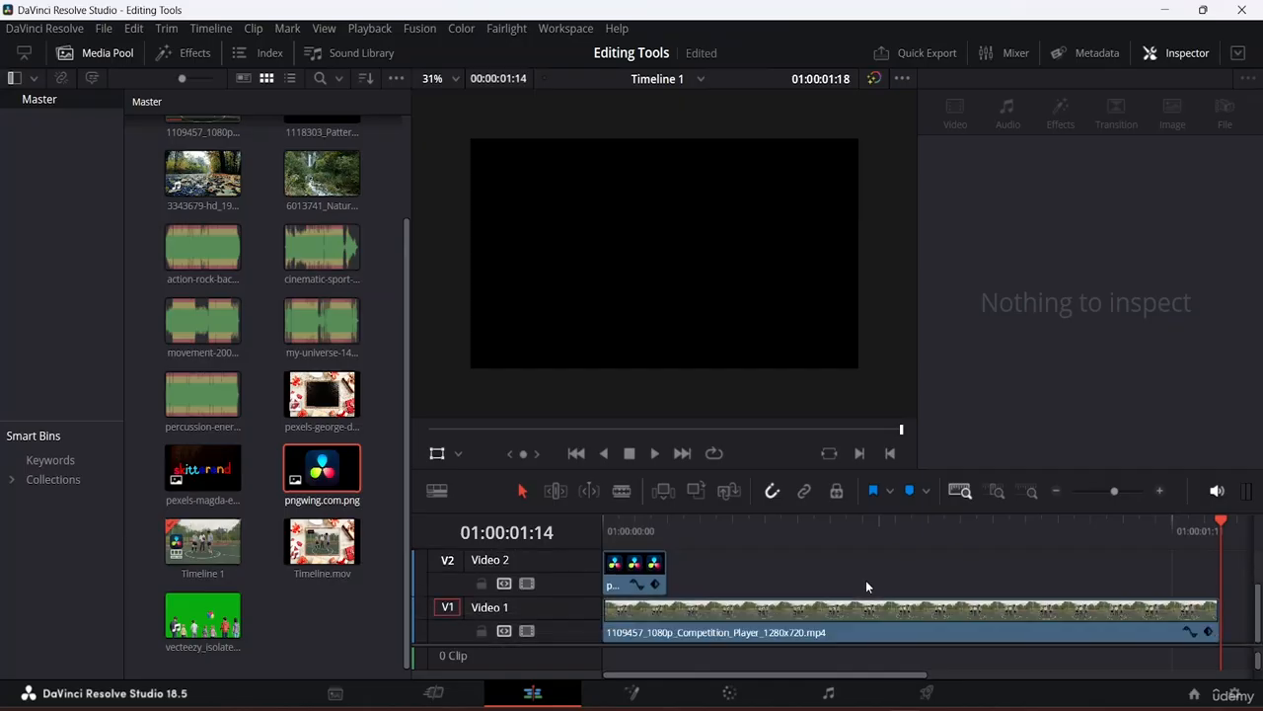
scroll(948, 627, "up", 1)
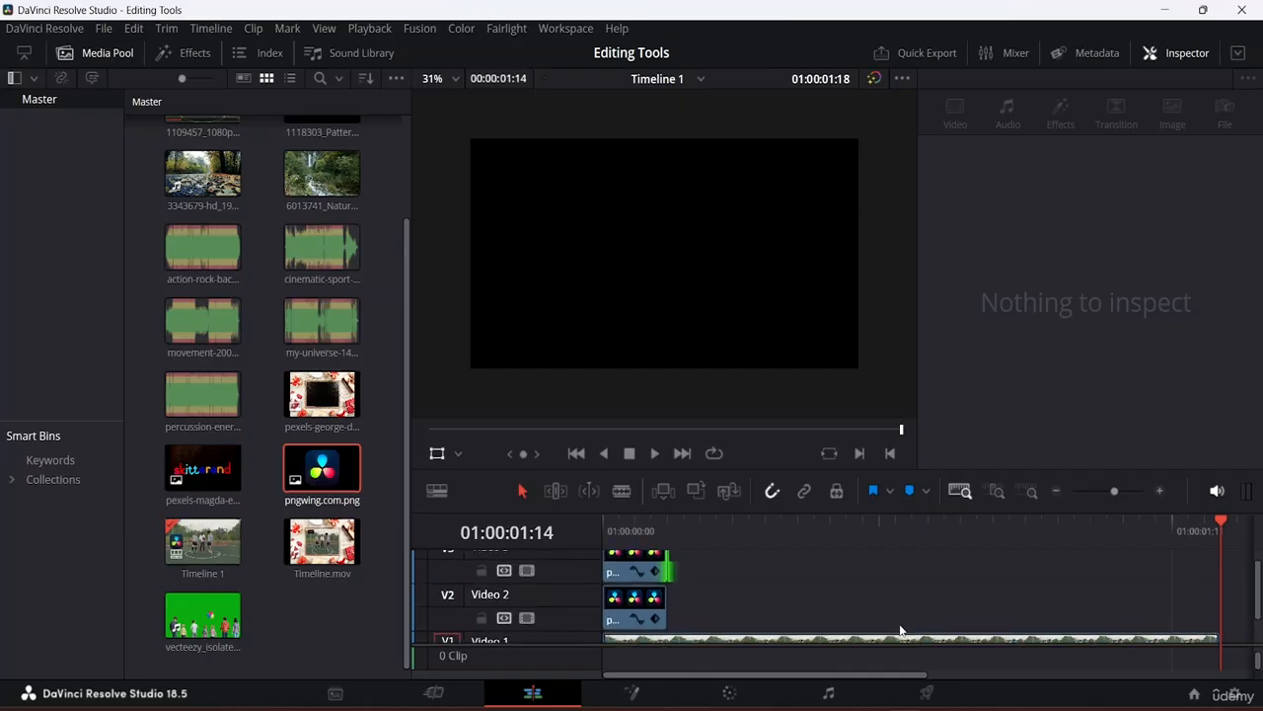
scroll(900, 629, "down", 1)
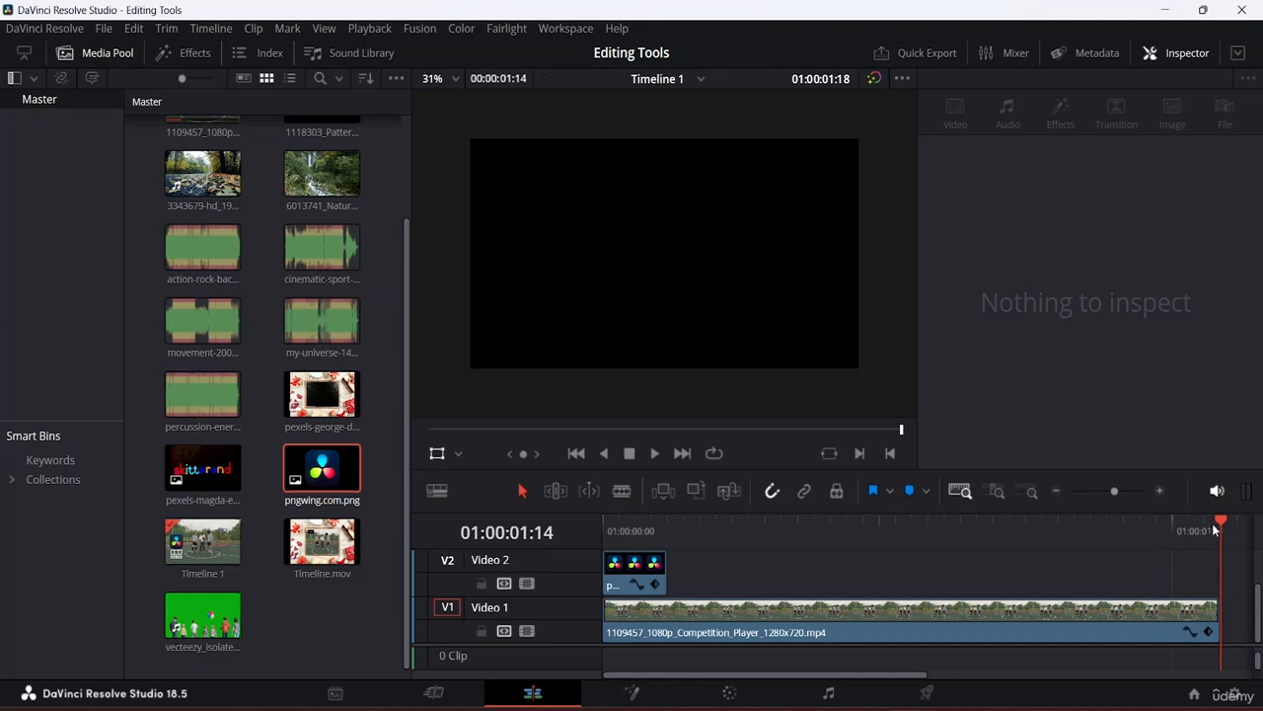
Scrub back to the timeline start and step between the logo clips' edges to examine the stacked logos over the basketball clip.
left_click_drag(1222, 521, 869, 526)
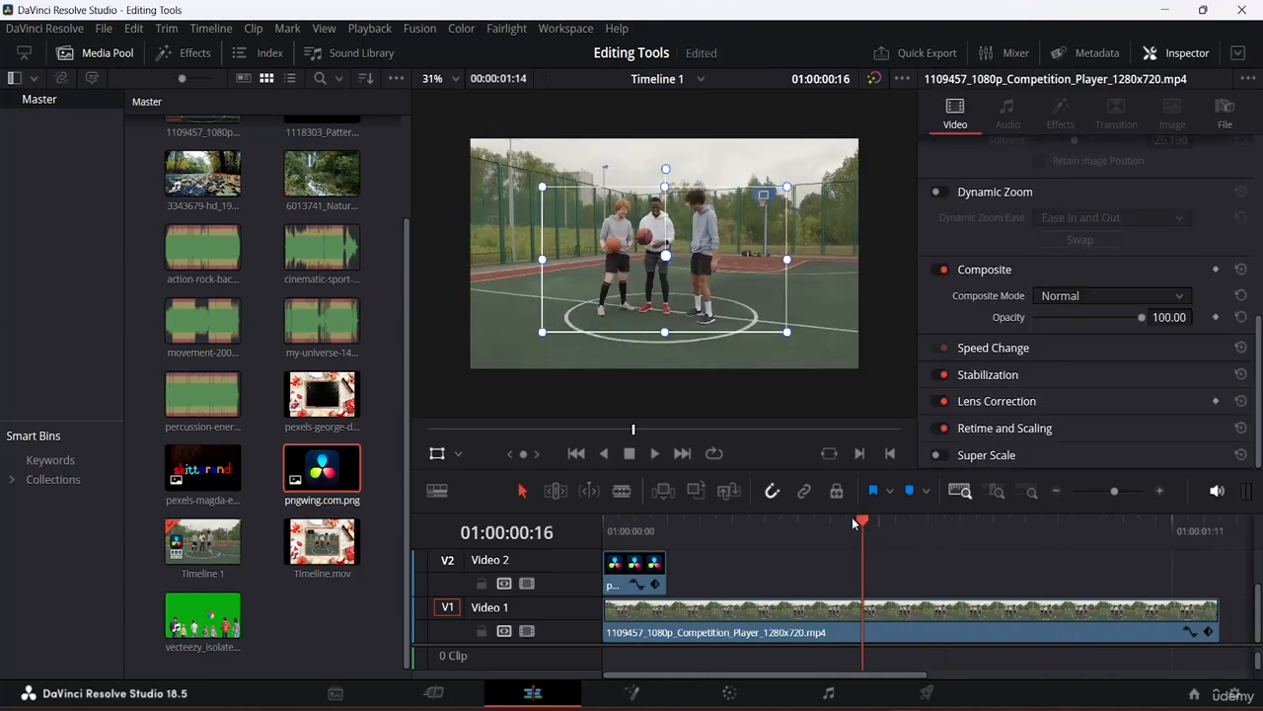
left_click_drag(862, 523, 668, 526)
left_click_drag(553, 534, 568, 532)
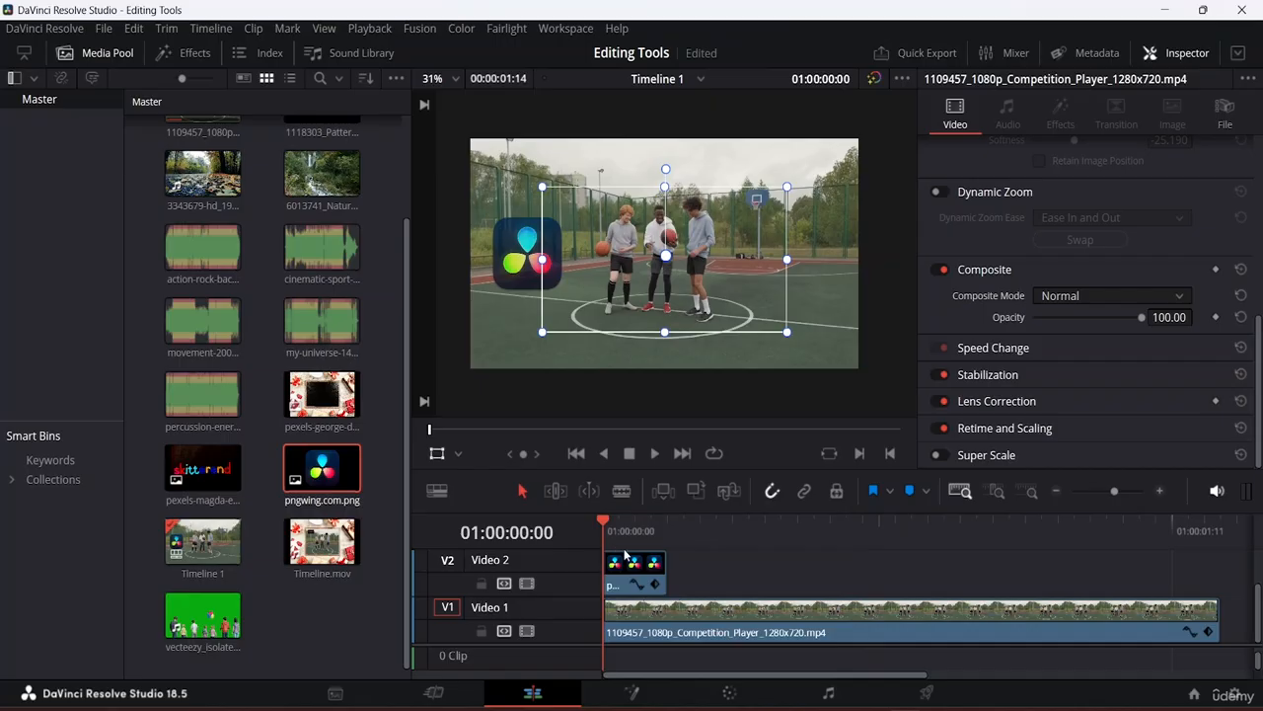
key("Down")
key("Up")
key("Down")
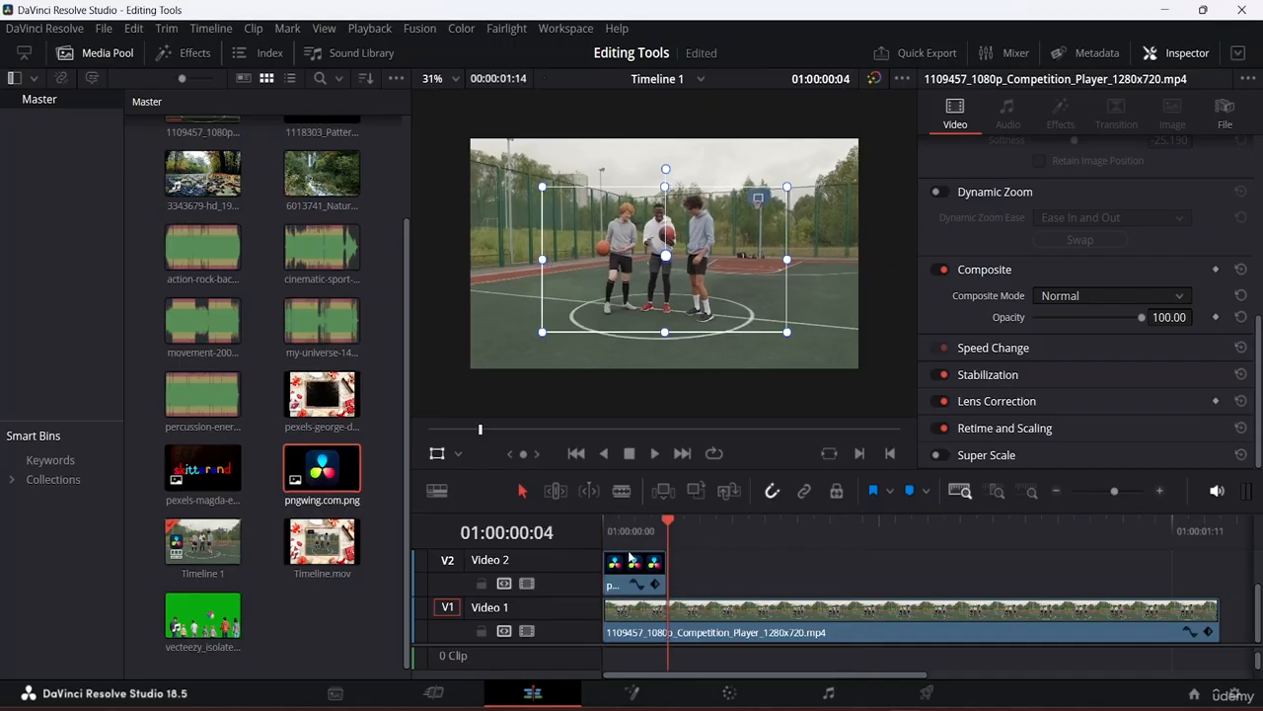
key("Up")
scroll(718, 578, "up", 2)
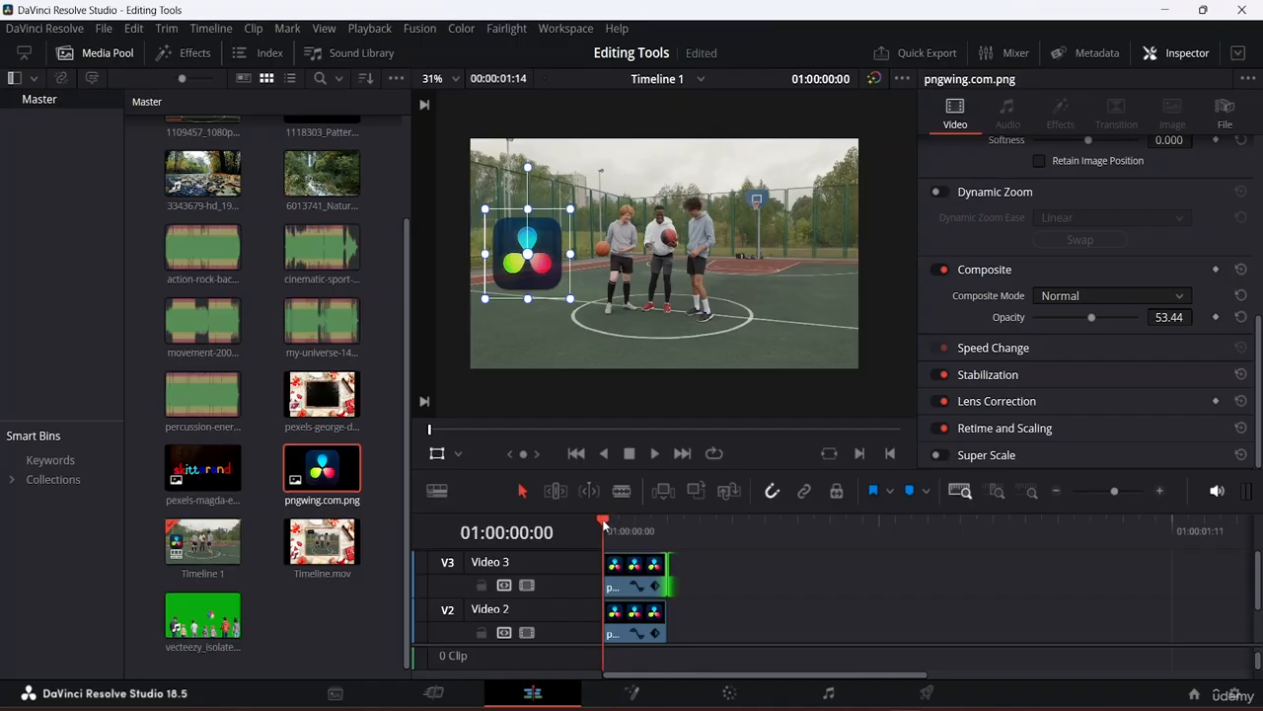
Move the logo copy on Video 3 horizontally to position X 1022 and play the timeline.
left_click(649, 571)
scroll(1165, 212, "up", 8)
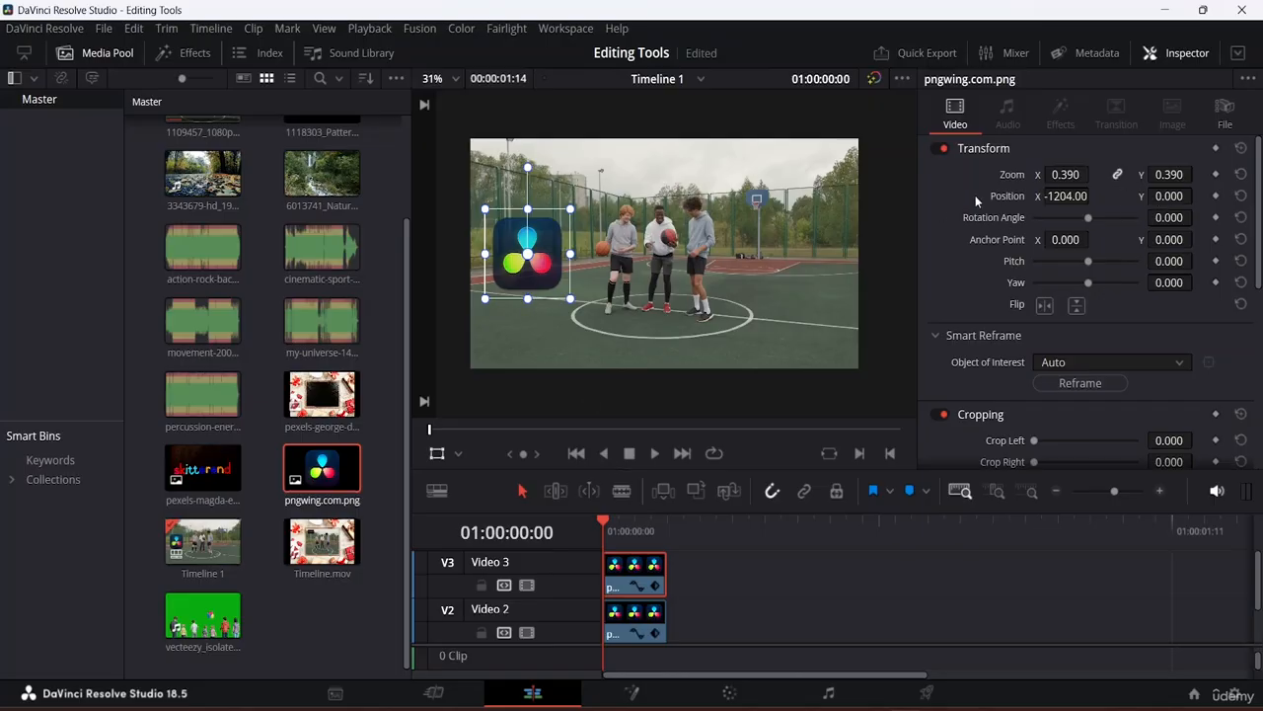
left_click_drag(1068, 196, 1093, 196)
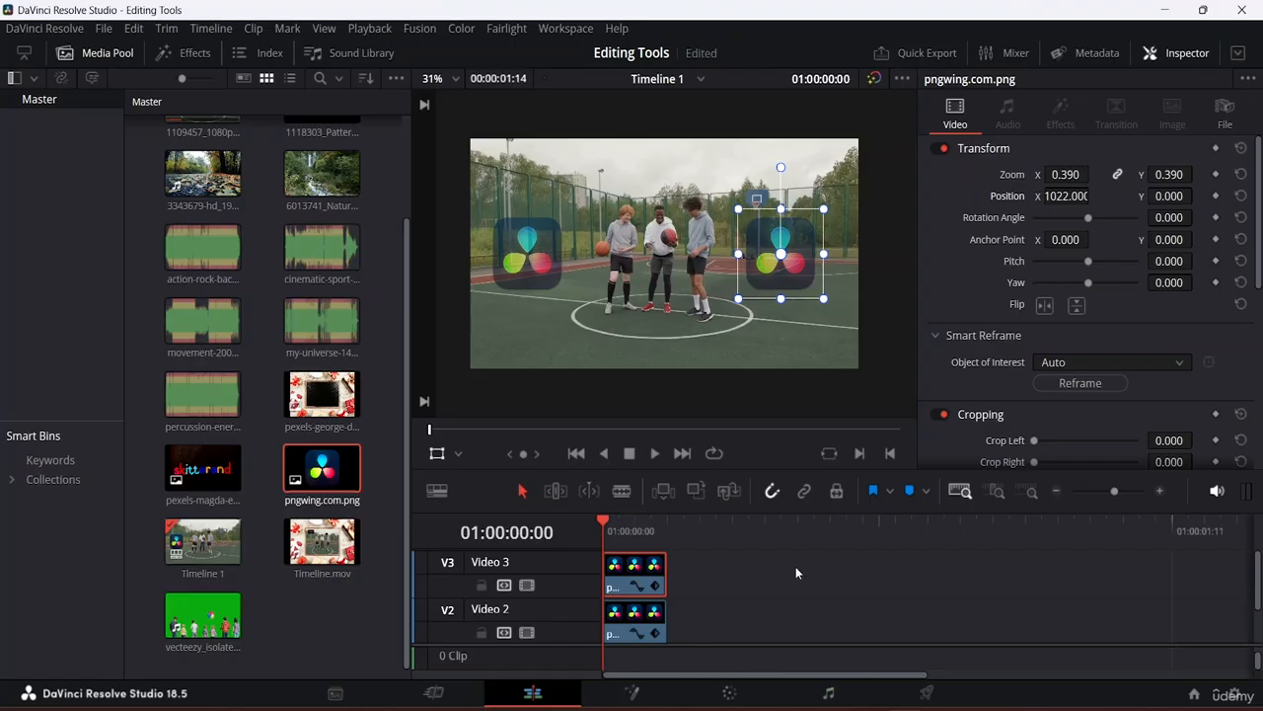
key("space")
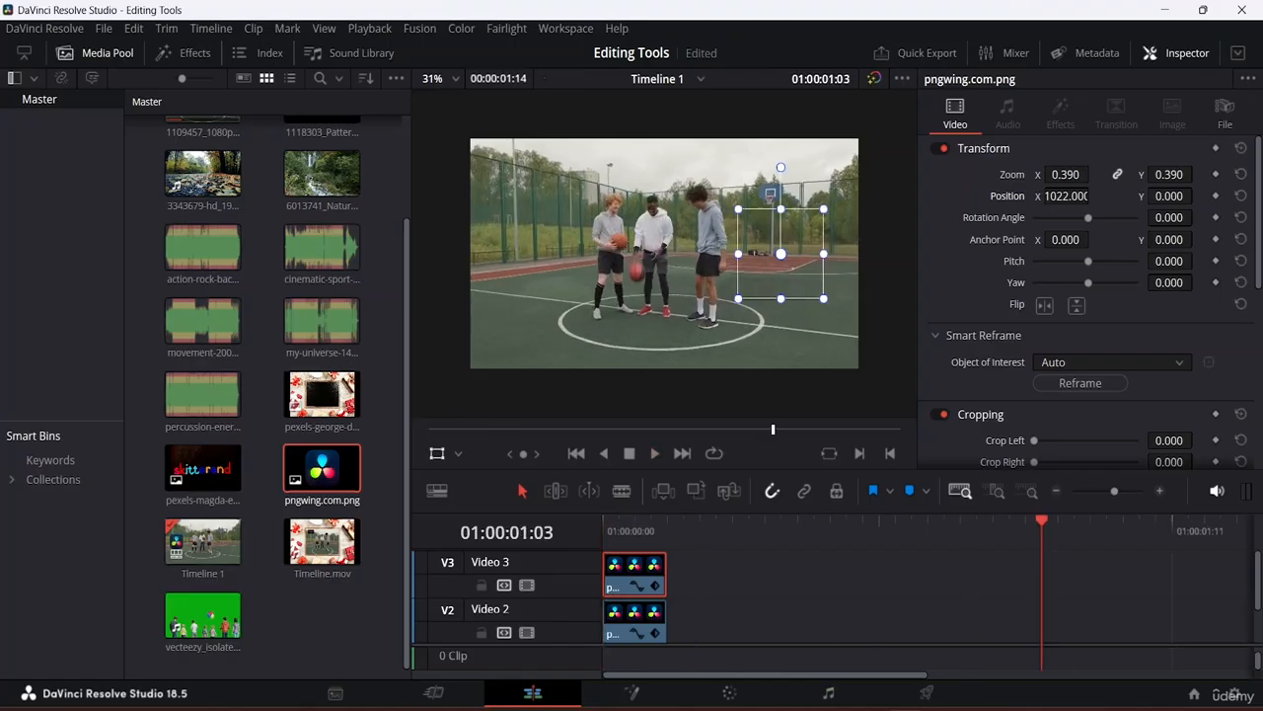
Extend the ends of the logo clips on Video 3 and Video 2 to the same length and play from the timeline start.
left_click_drag(656, 570, 912, 571)
left_click_drag(670, 624, 911, 624)
left_click_drag(1043, 523, 1009, 523)
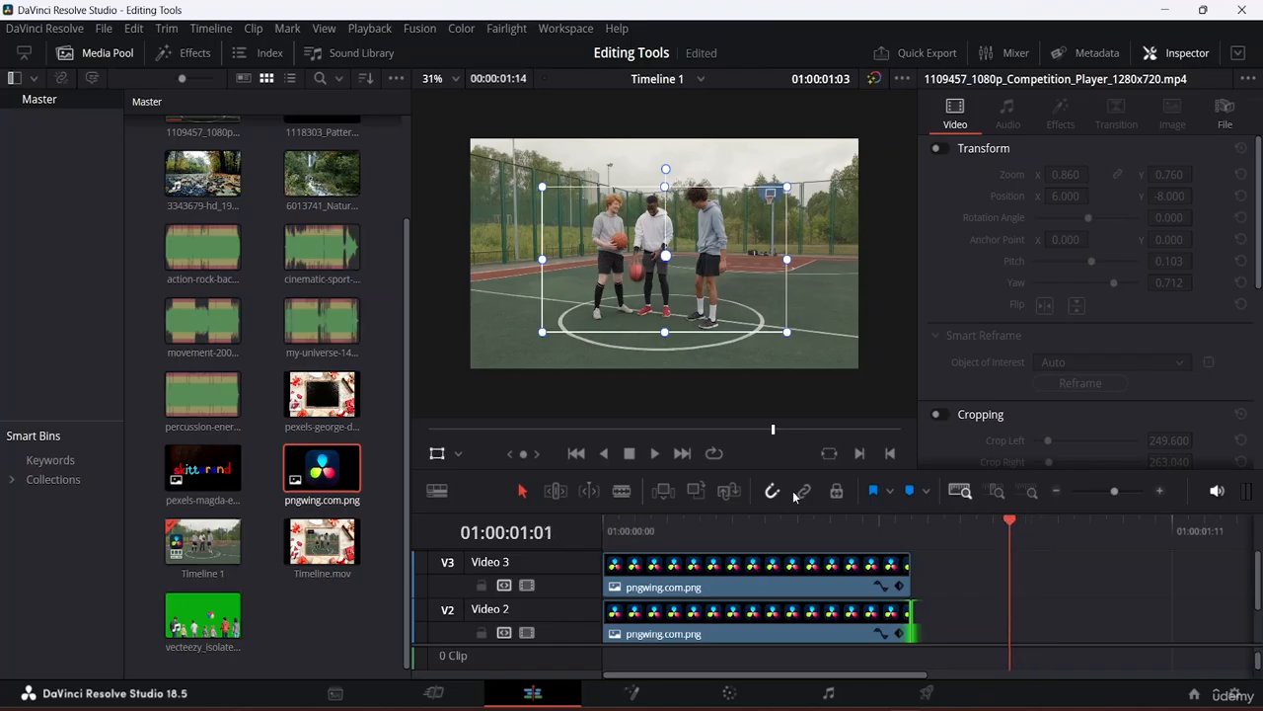
key("Home")
key("space")
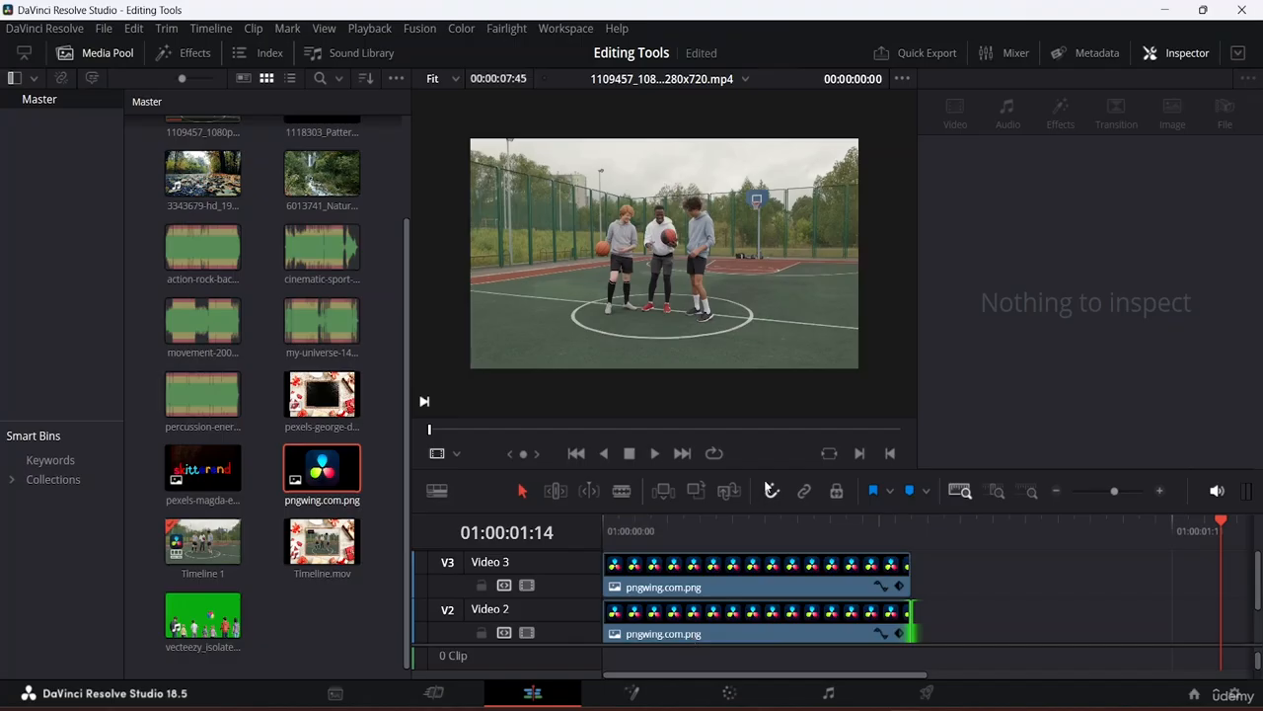
Enlarge the timeline area to show all video tracks and view the remaining video properties of the logo clip on Video 2.
left_click_drag(763, 474, 757, 269)
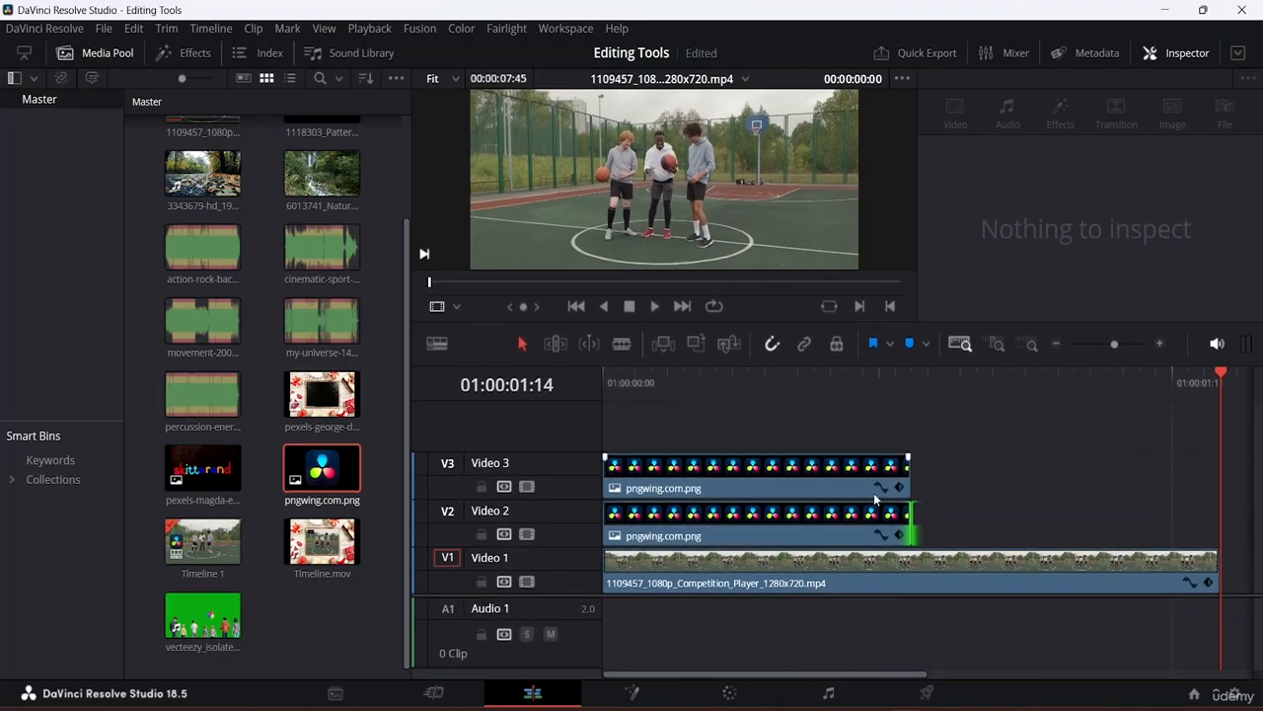
left_click(829, 517)
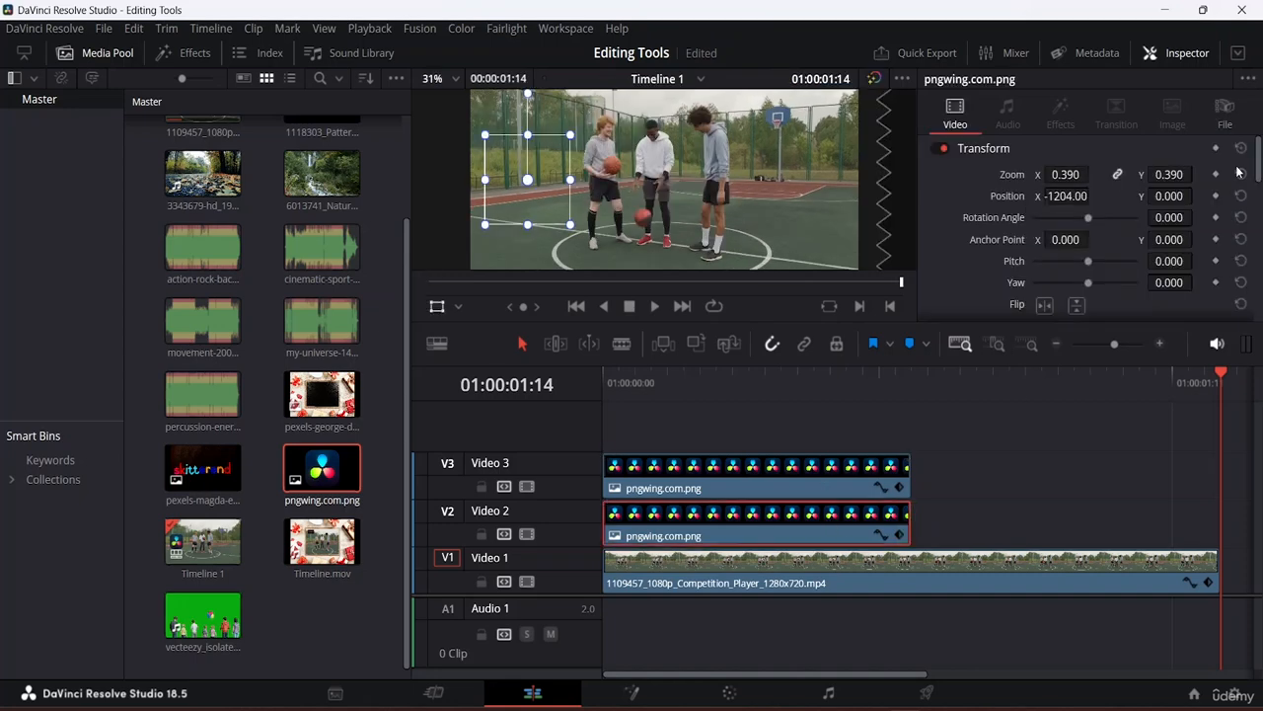
scroll(1019, 169, "down", 6)
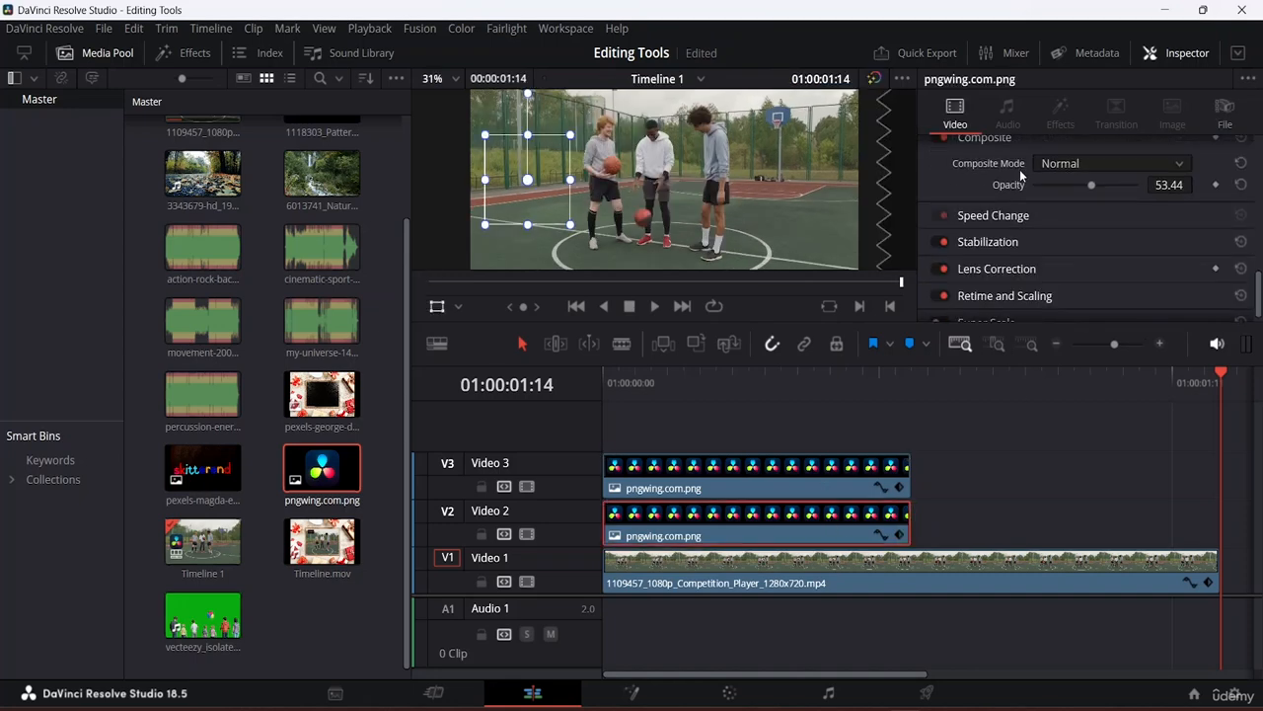
scroll(1020, 169, "down", 1)
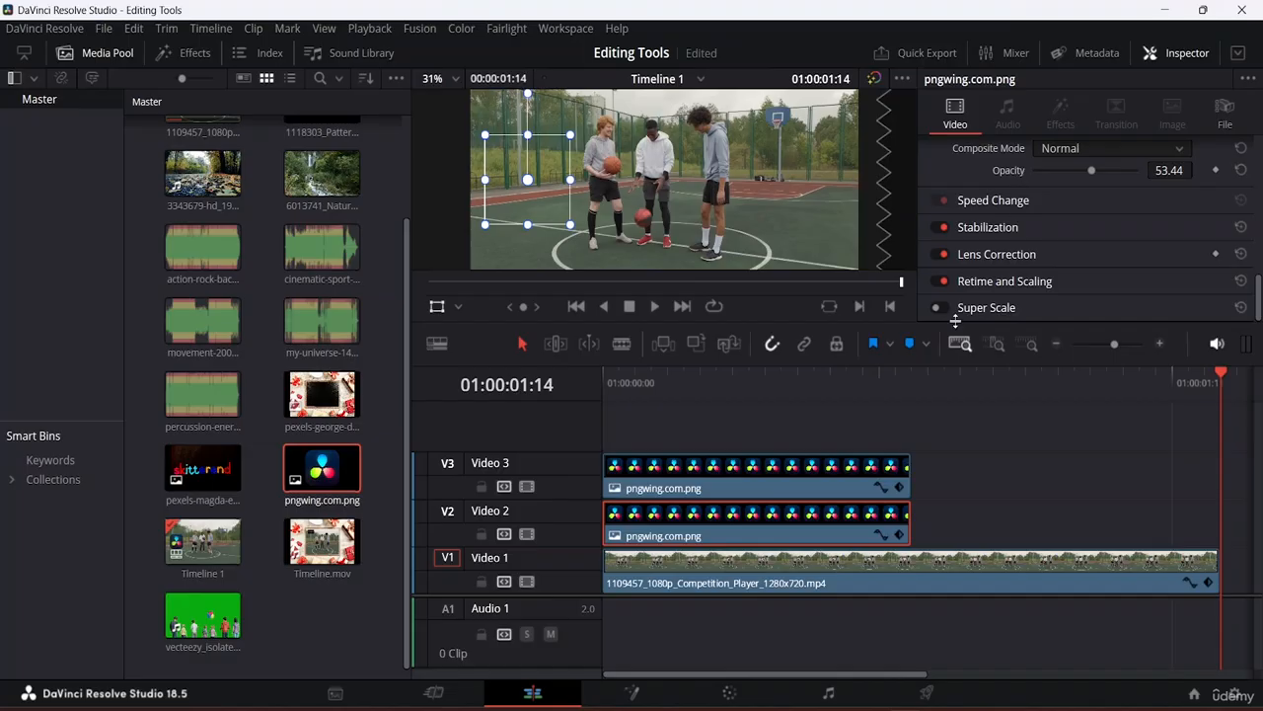
Examine the Speed Change settings of the basketball clip on Video 1, including direction, speed, frames per second and duration.
left_click(795, 579)
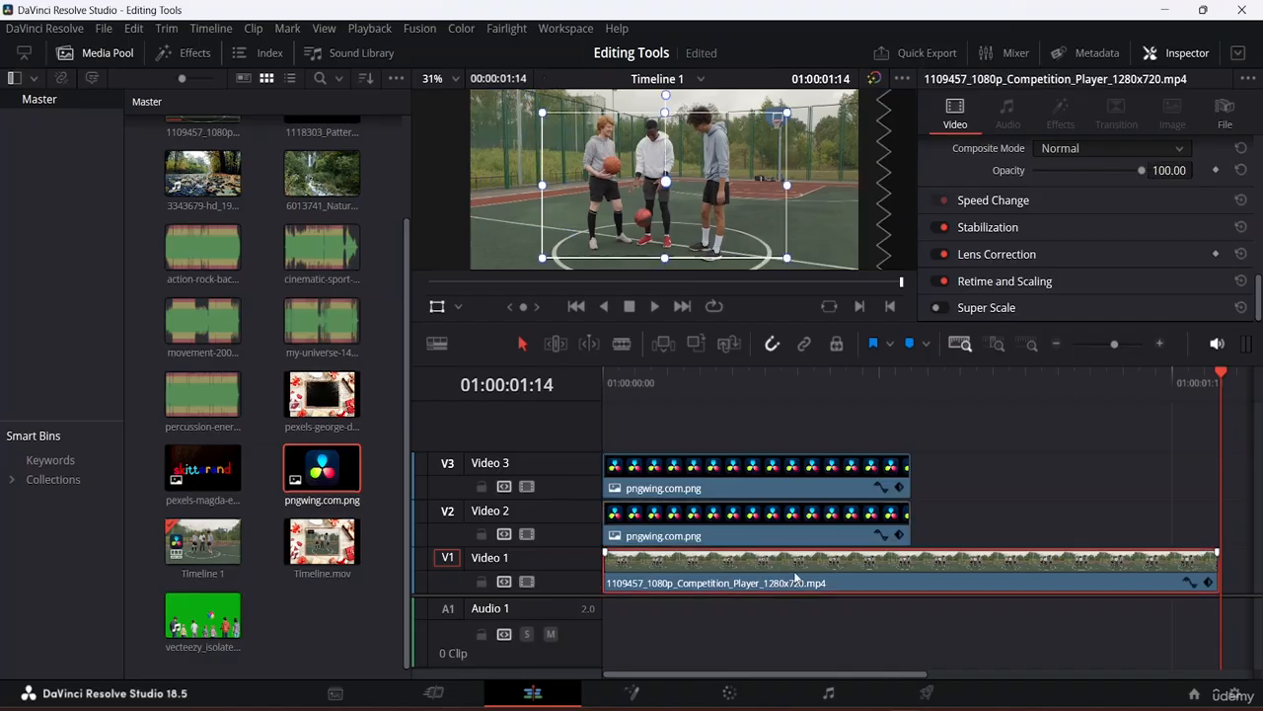
left_click(993, 201)
scroll(1013, 209, "down", 1)
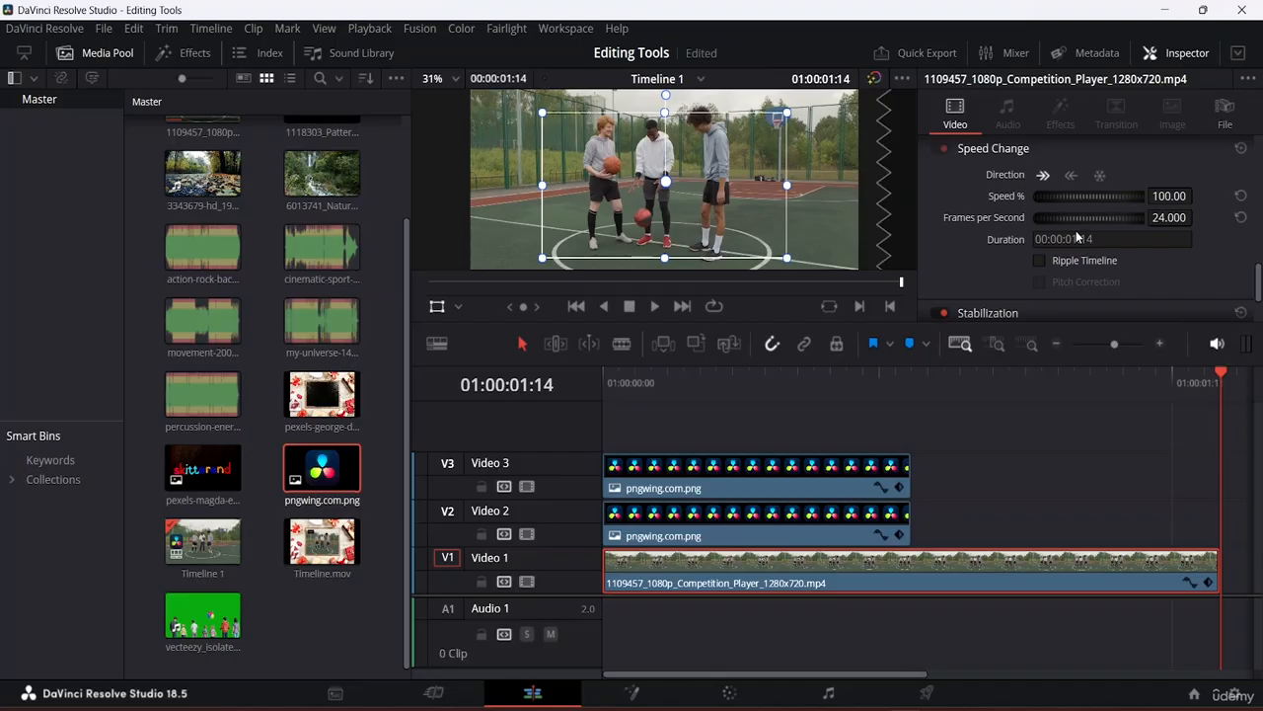
left_click(994, 149)
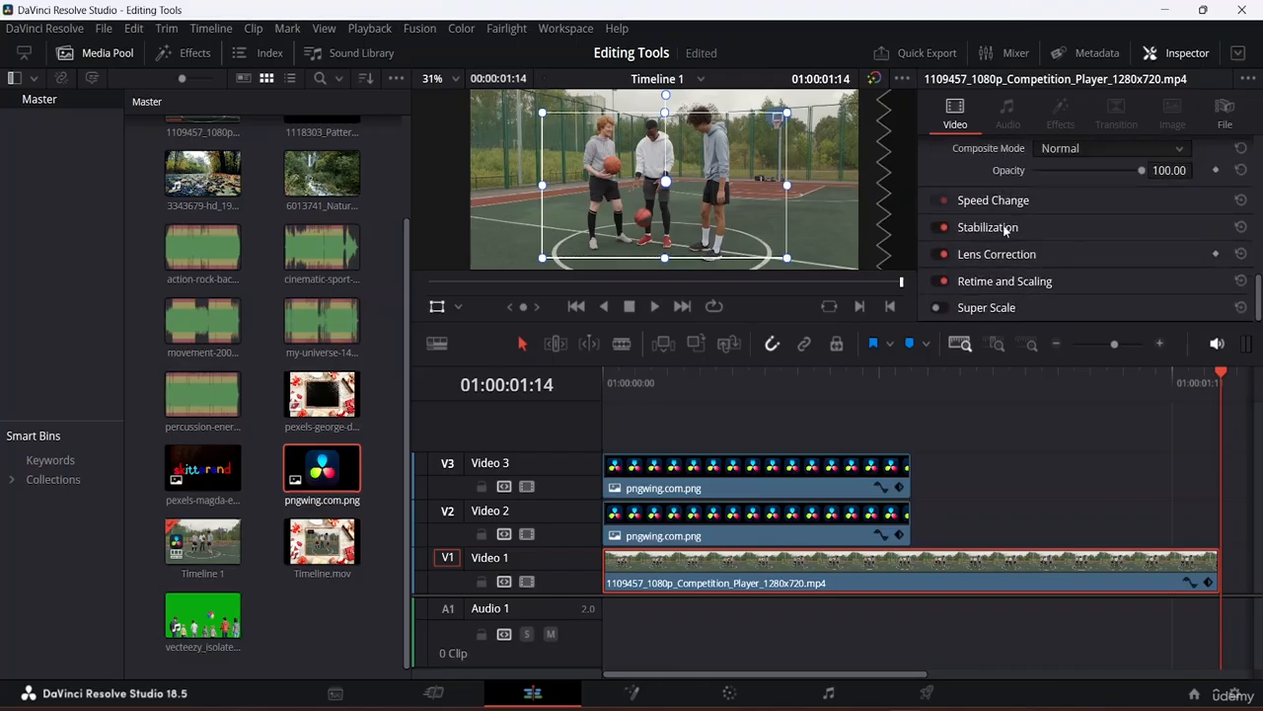
Examine the basketball clip's Stabilization settings, including mode, Camera Lock, Zoom, cropping ratio, smooth and strength.
left_click(1002, 229)
scroll(1002, 229, "down", 3)
scroll(1009, 230, "up", 1)
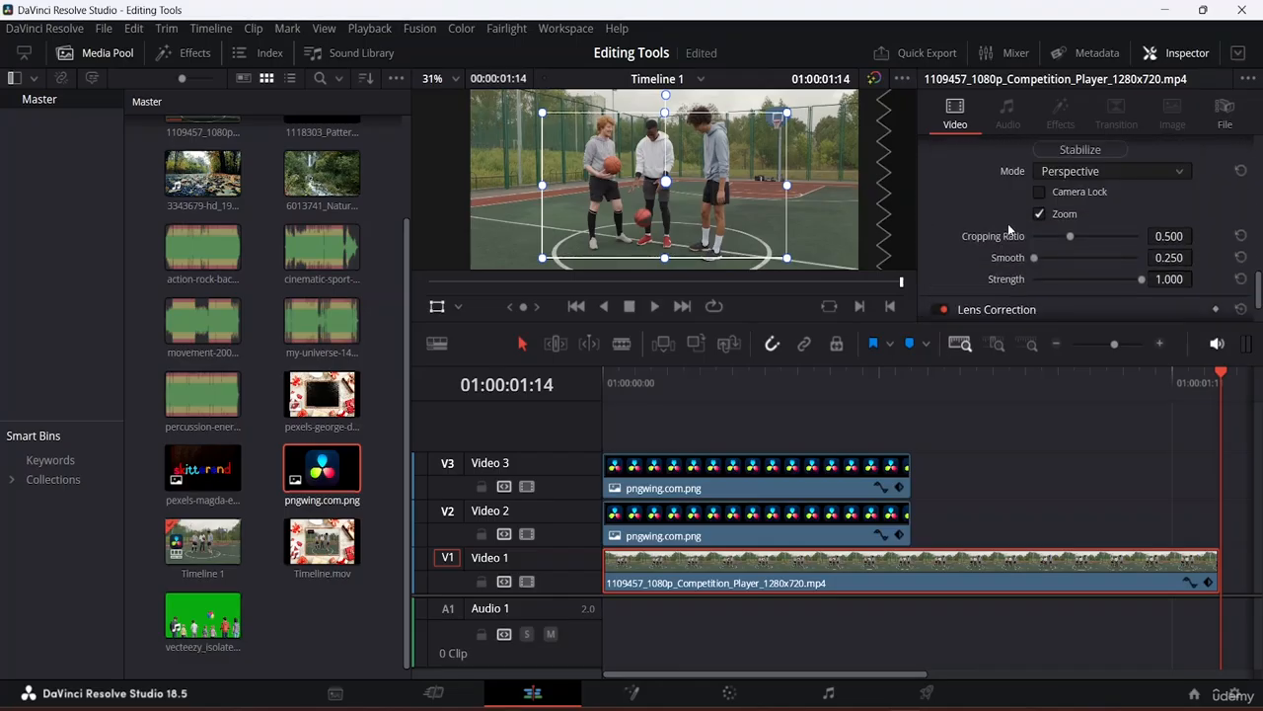
scroll(1009, 229, "up", 2)
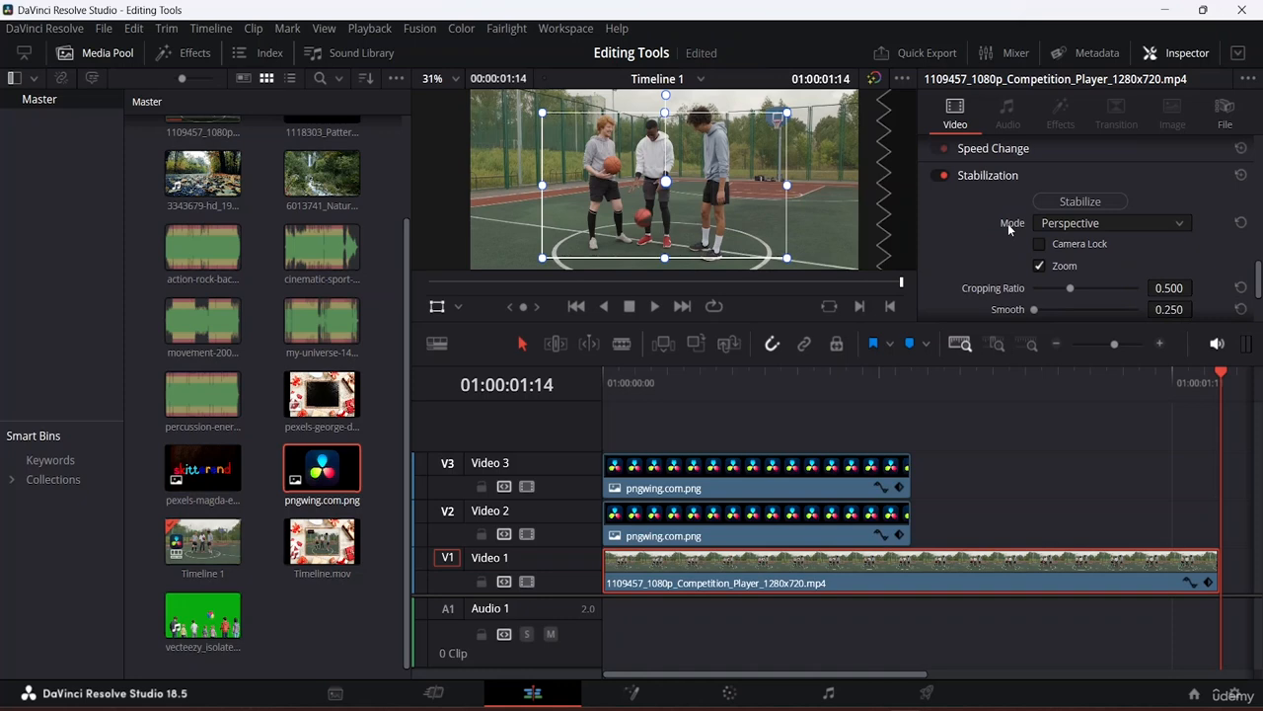
scroll(1082, 212, "down", 3)
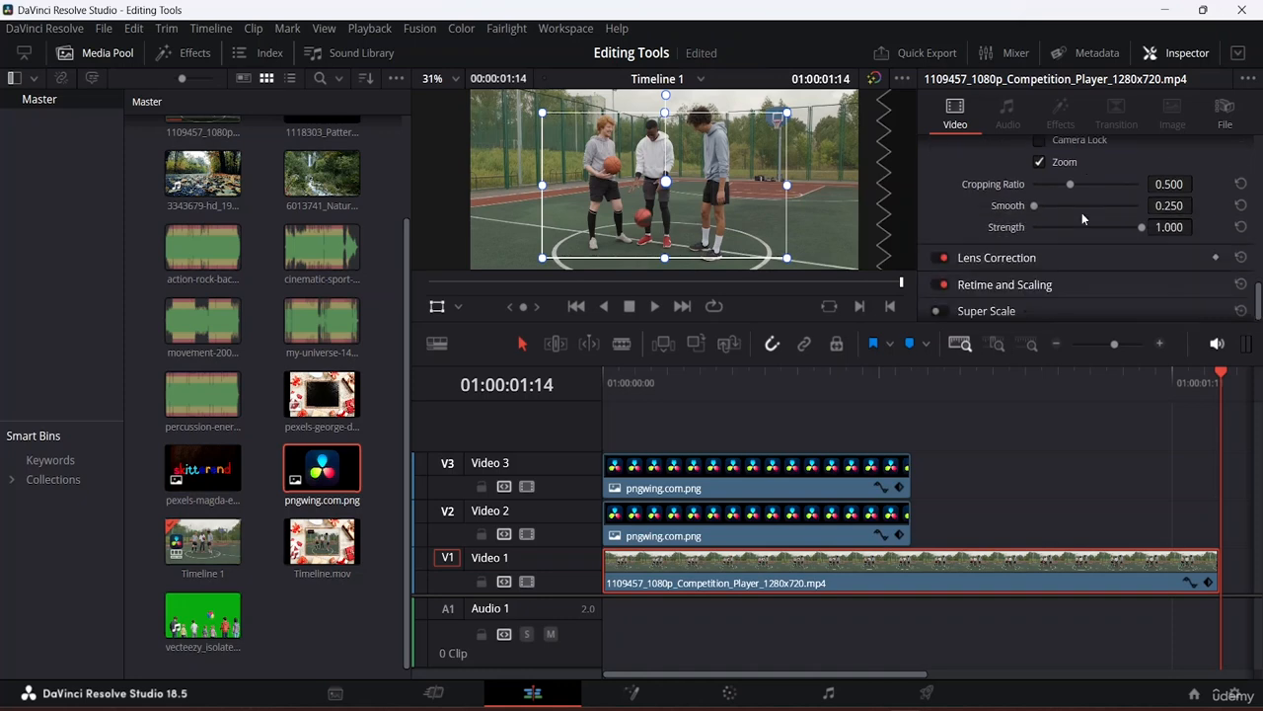
scroll(1081, 212, "up", 1)
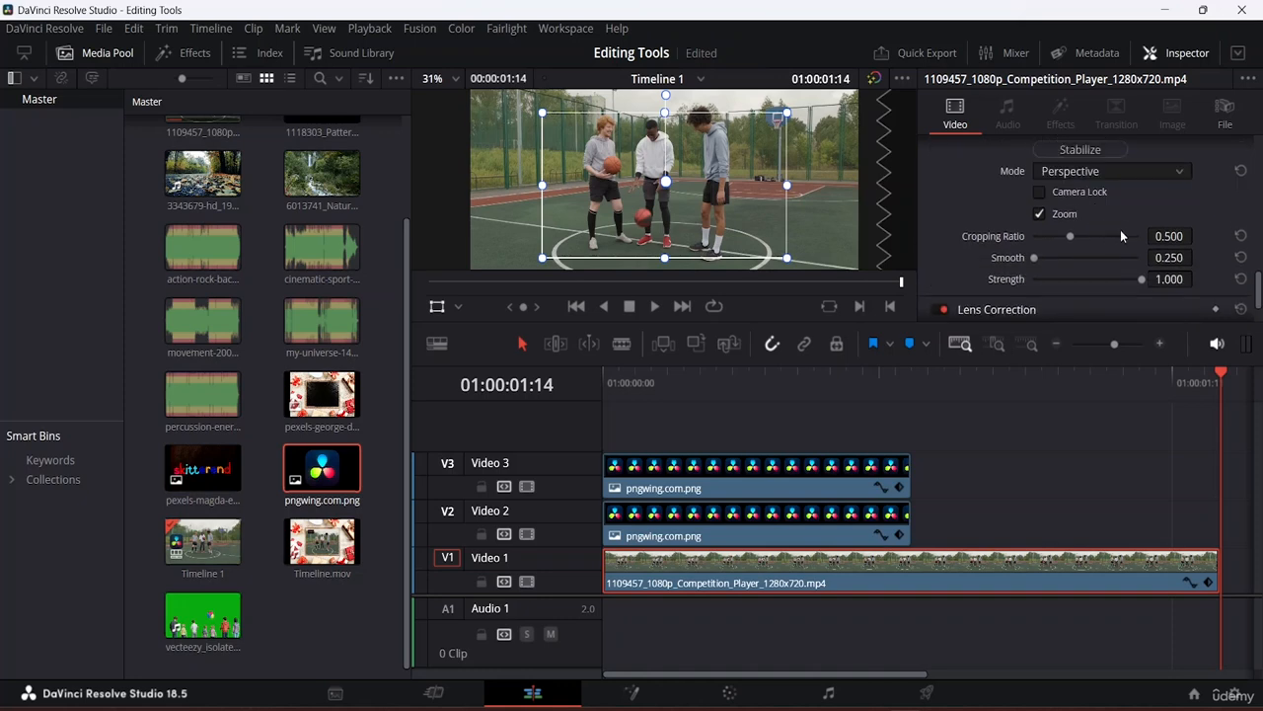
scroll(1090, 236, "up", 2)
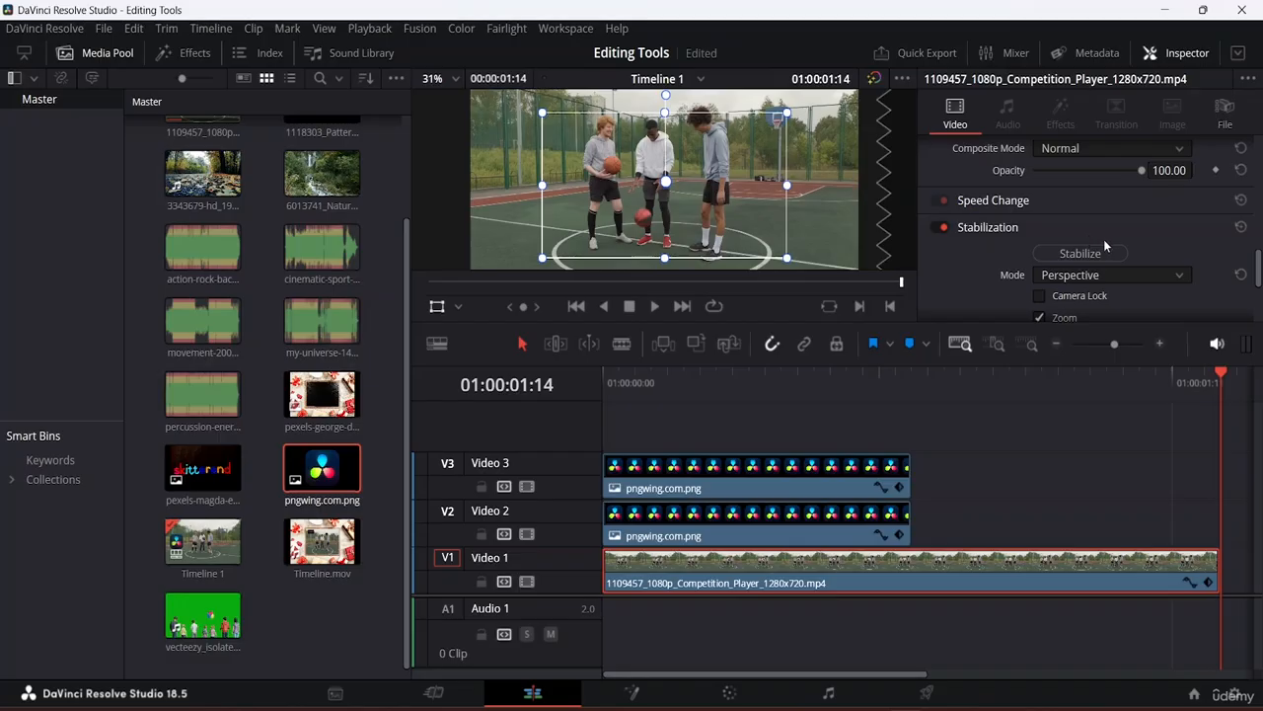
scroll(1103, 239, "down", 1)
scroll(1096, 247, "up", 1)
scroll(1107, 231, "down", 2)
scroll(1107, 230, "up", 1)
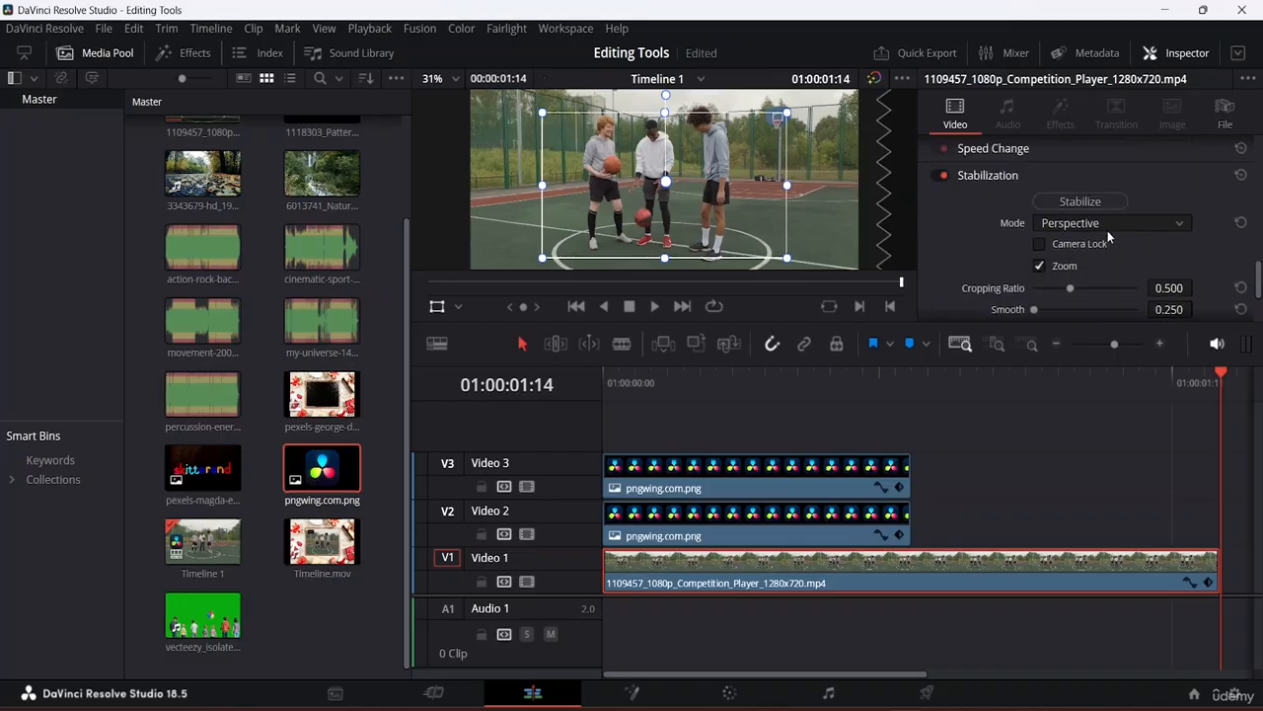
scroll(1107, 230, "down", 1)
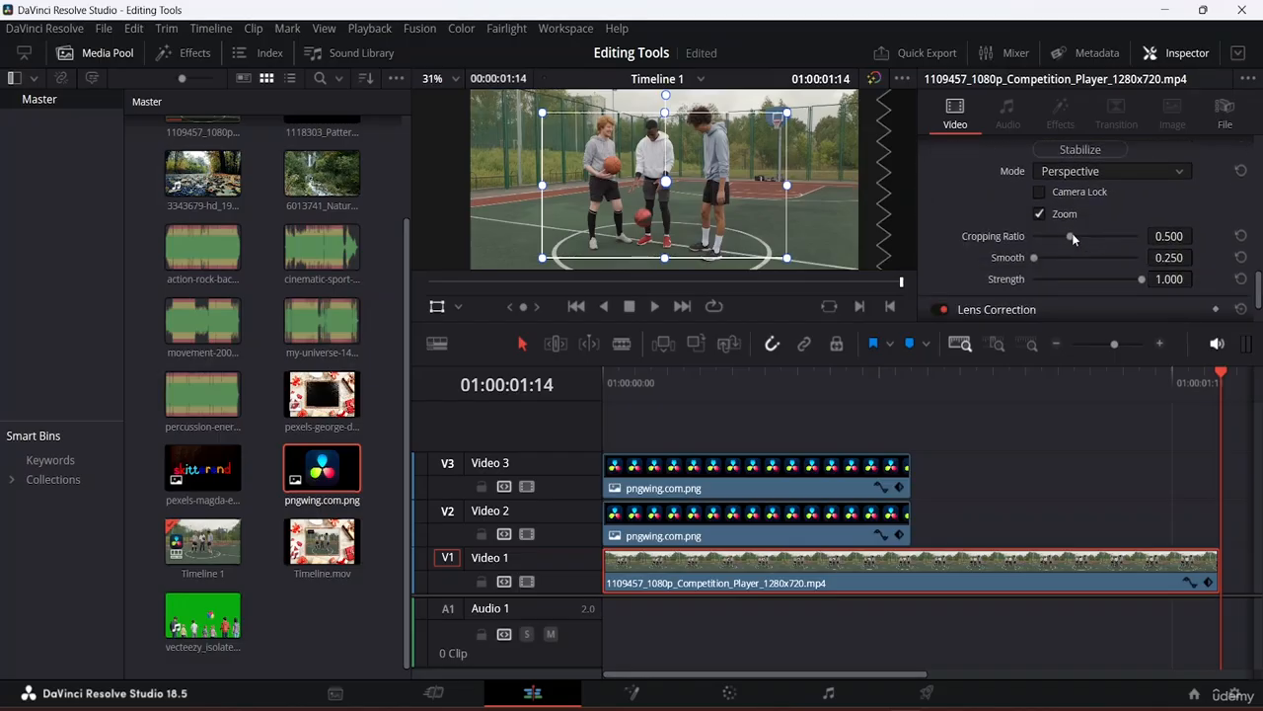
Set the basketball clip's stabilization cropping ratio to 0.582 and smooth to 0.365, and stabilize the clip.
left_click_drag(1071, 236, 1050, 258)
scroll(1116, 237, "up", 3)
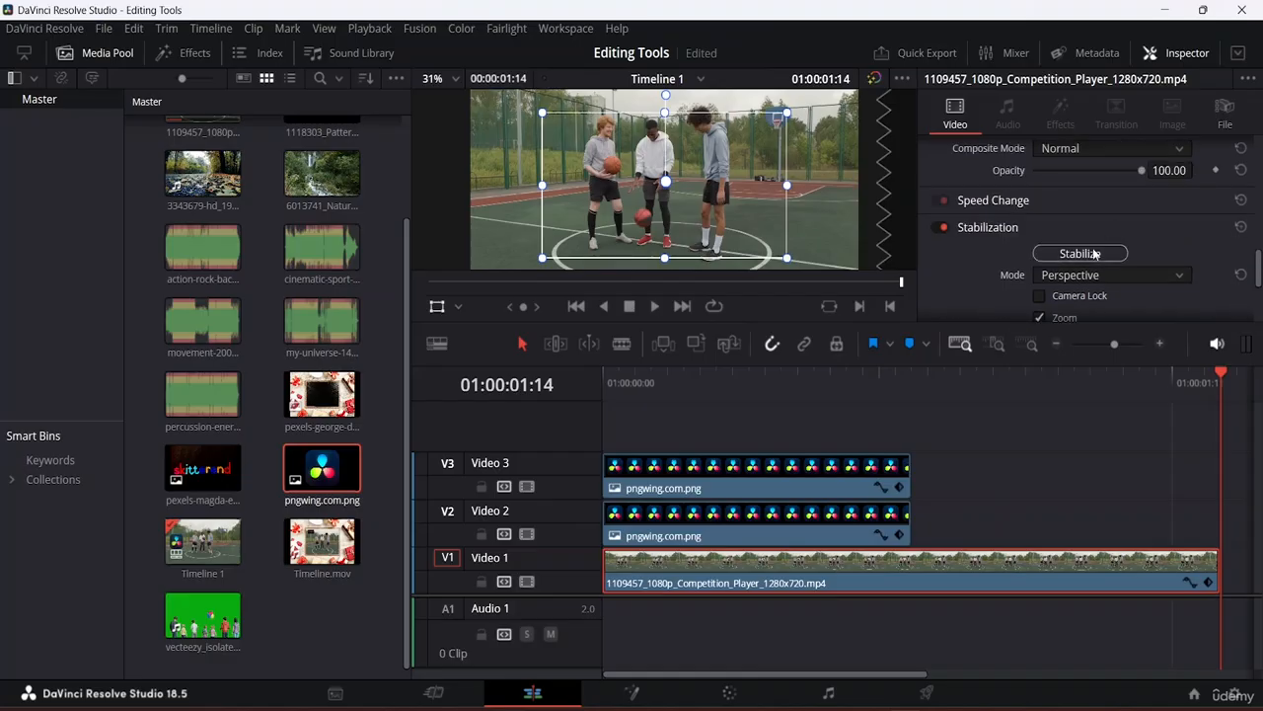
left_click(1080, 253)
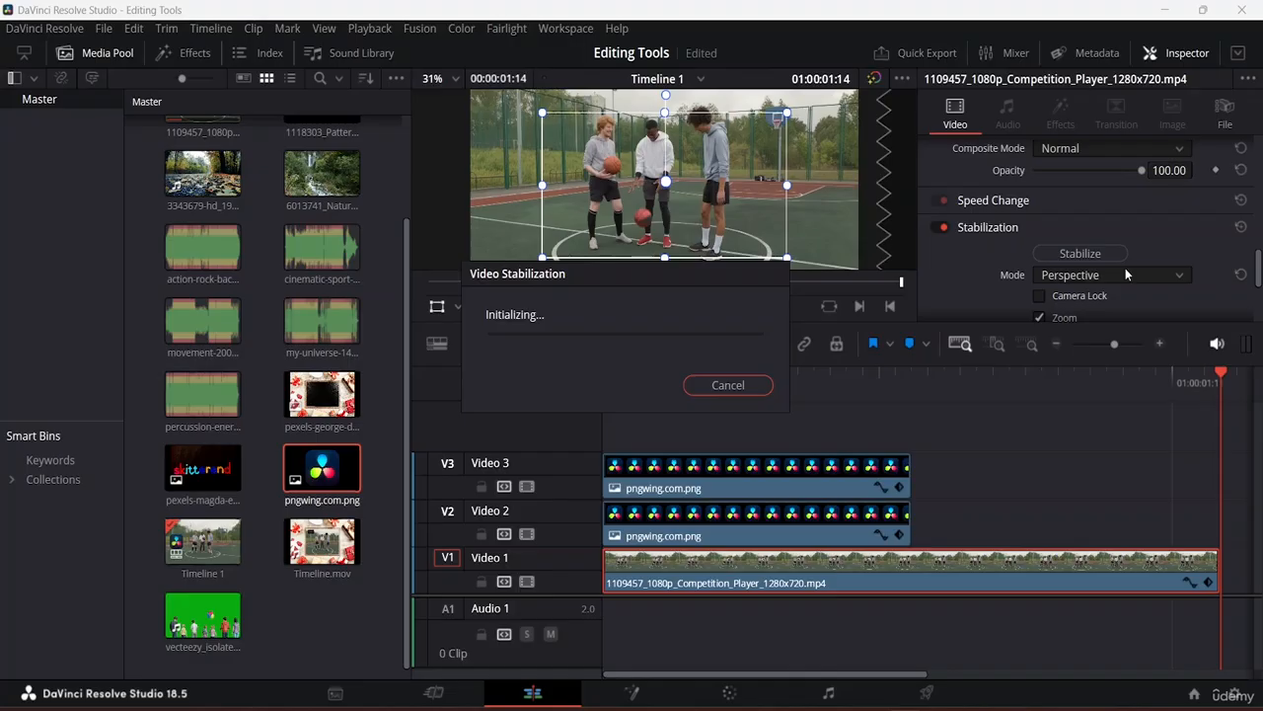
Play the timeline from the start to review the stabilized basketball clip.
scroll(1098, 242, "down", 1)
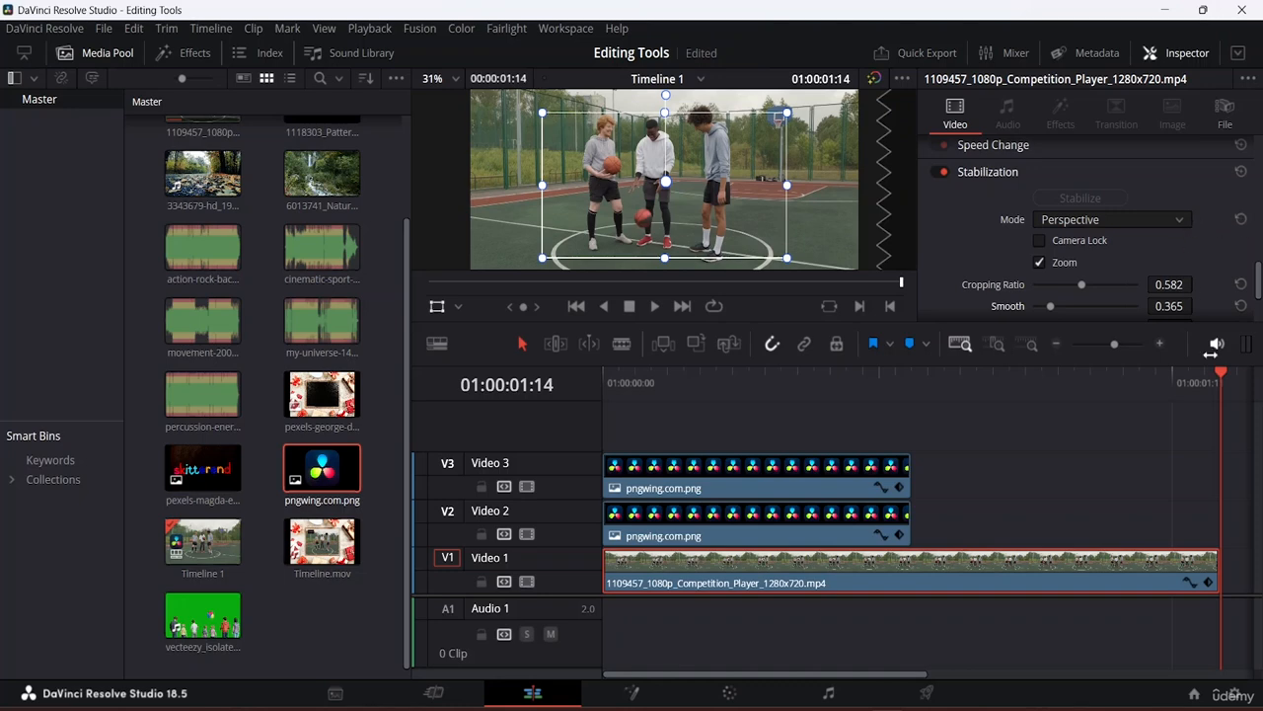
left_click_drag(1221, 383, 1173, 383)
key("Home")
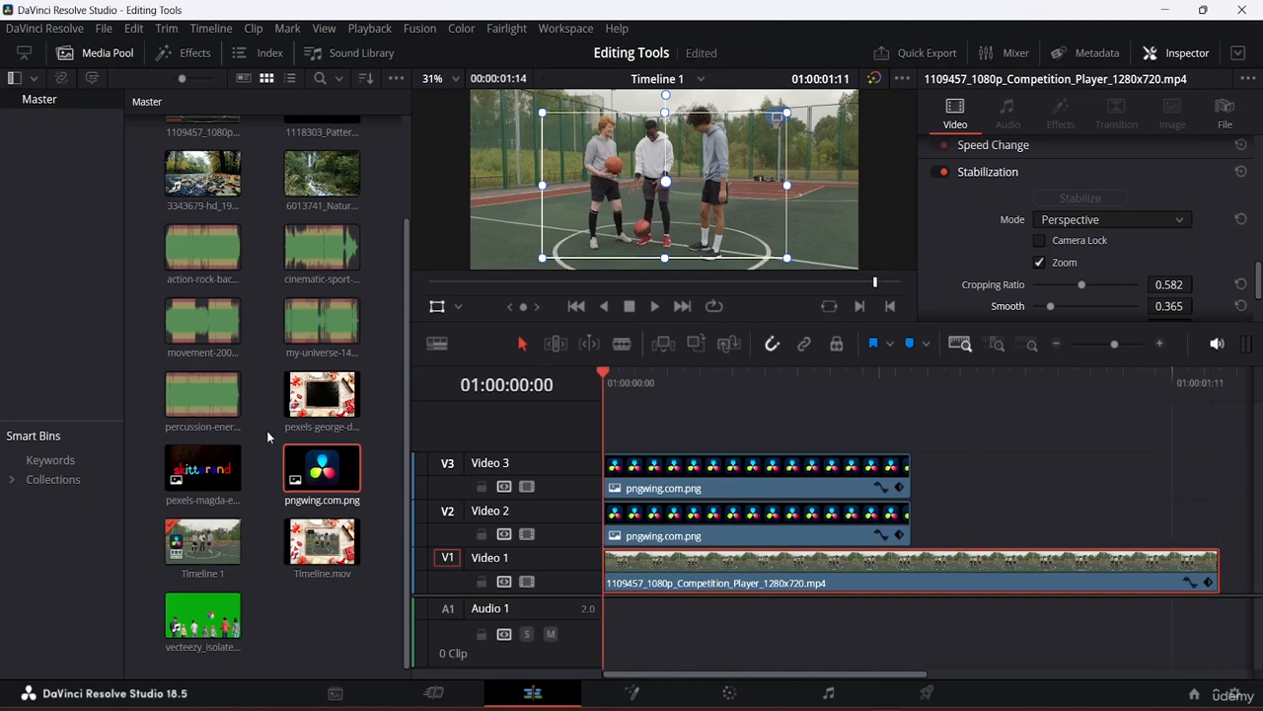
key("space")
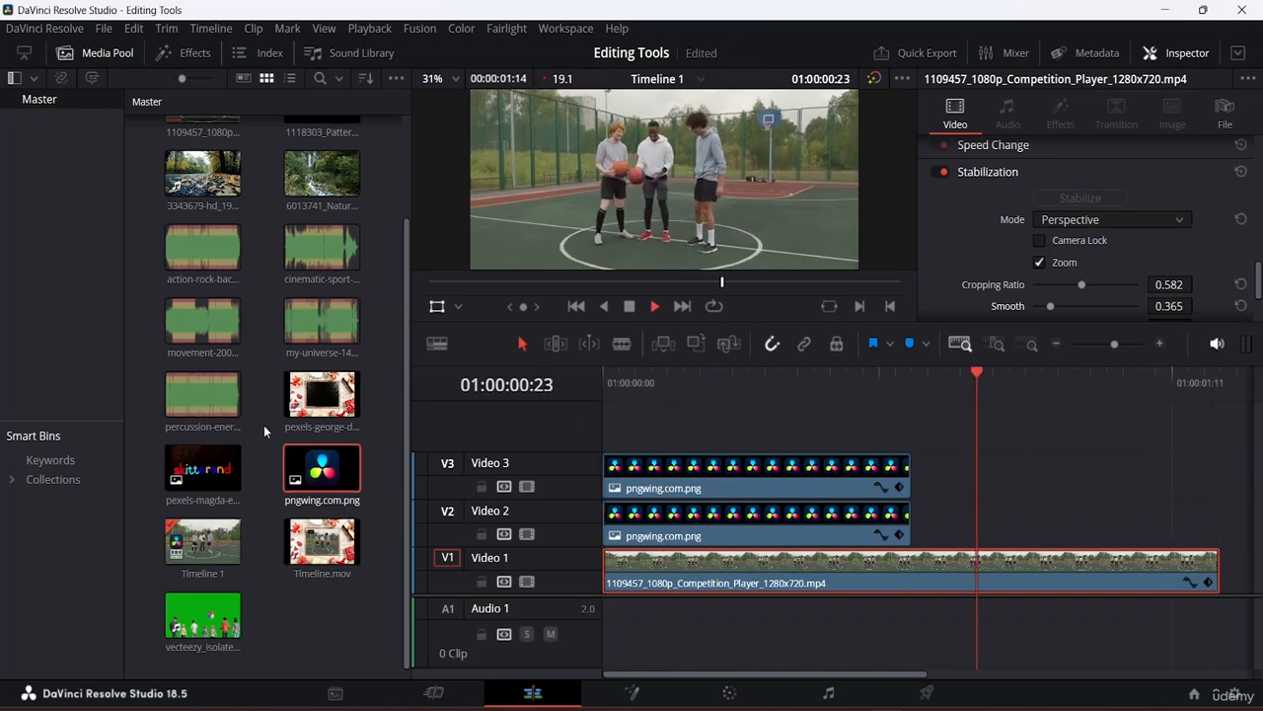
key("space")
Raise the basketball clip's stabilization cropping ratio to 0.691 and smooth to 0.519.
scroll(1135, 251, "down", 1)
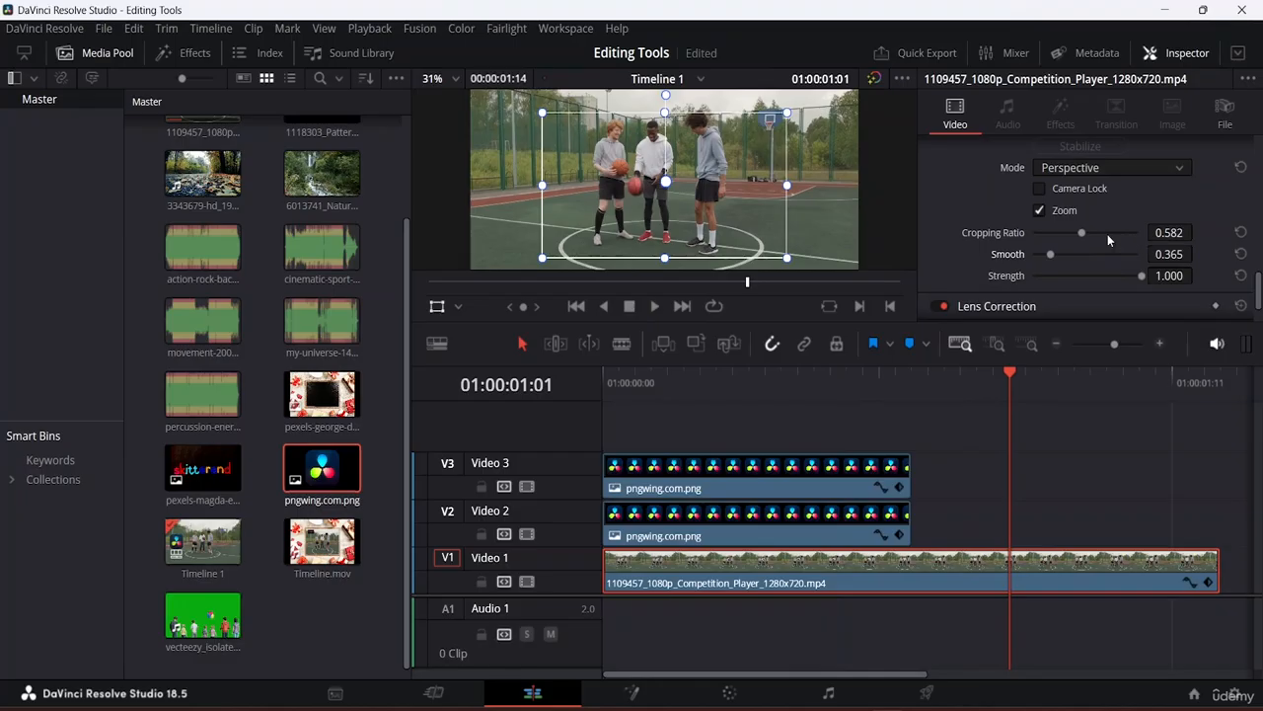
mouse_move(1080, 235)
left_mouse_down()
mouse_move(1046, 235)
mouse_move(1099, 233)
mouse_move(1072, 254)
left_mouse_up()
scroll(1085, 242, "down", 1)
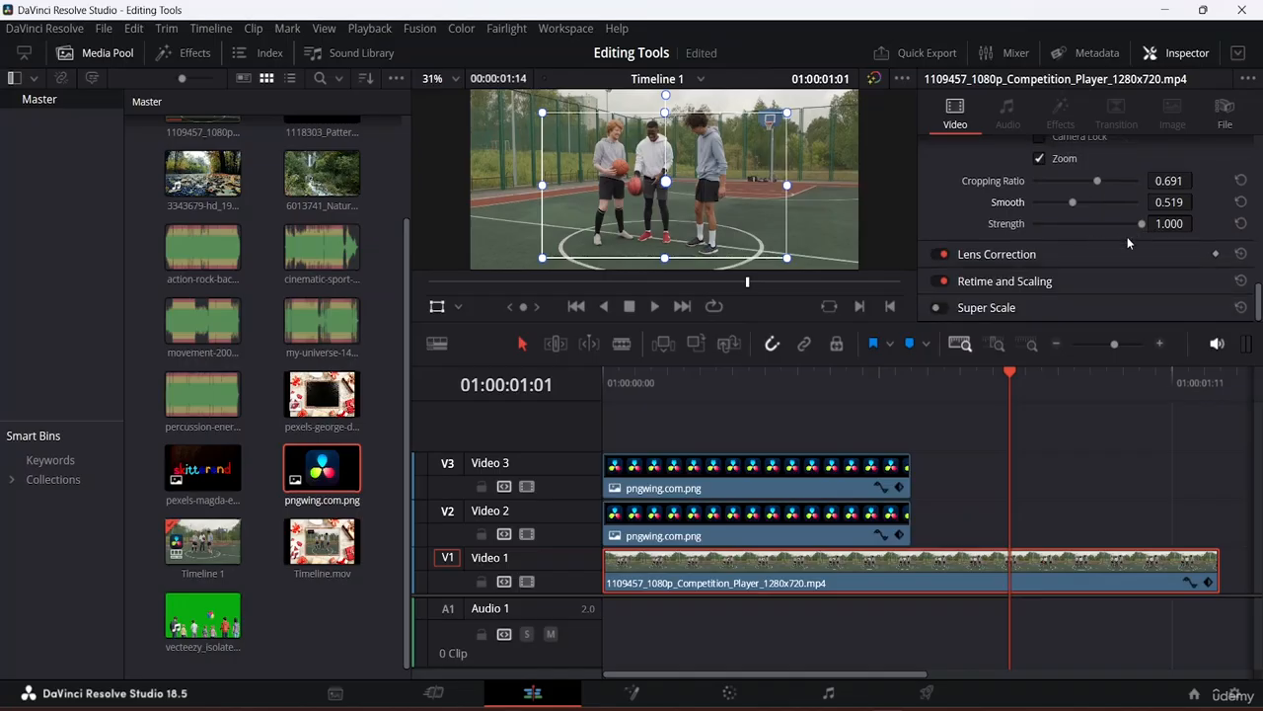
Try a negative Lens Correction distortion on the basketball clip and set it to 0.557.
left_click(996, 254)
scroll(1050, 240, "down", 1)
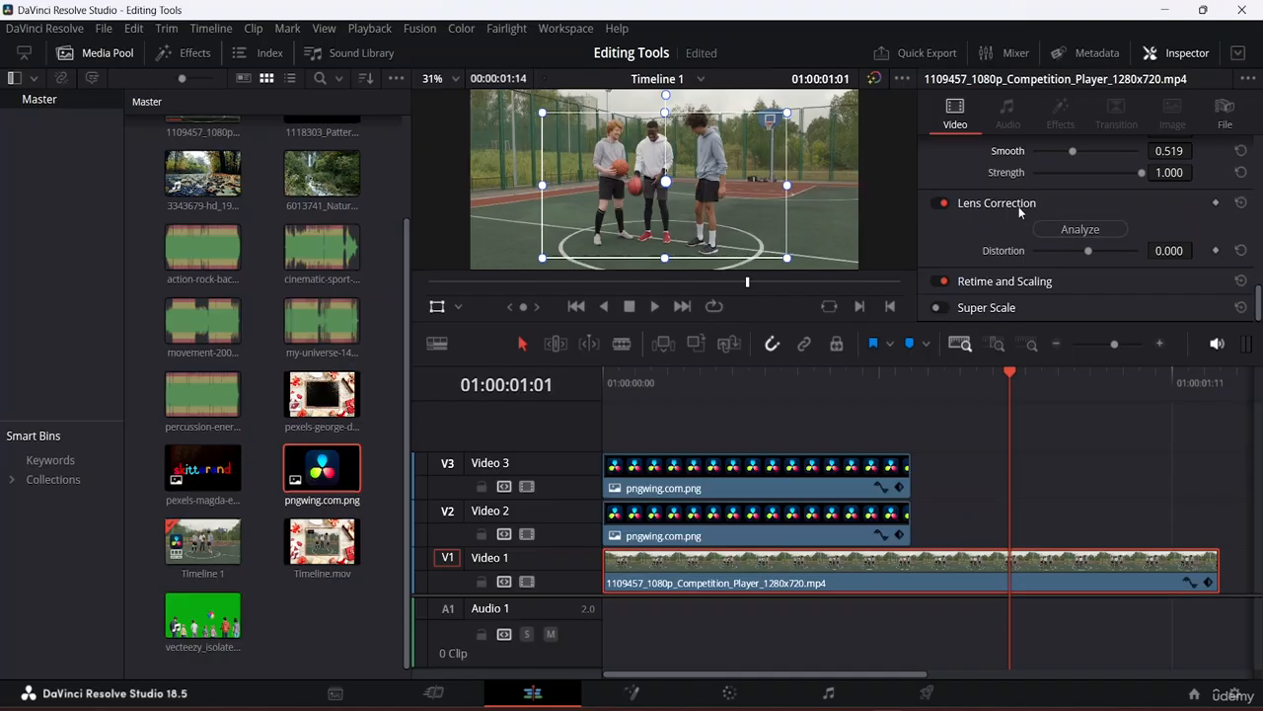
mouse_move(1085, 253)
left_mouse_down()
mouse_move(1111, 250)
mouse_move(1061, 253)
left_mouse_up()
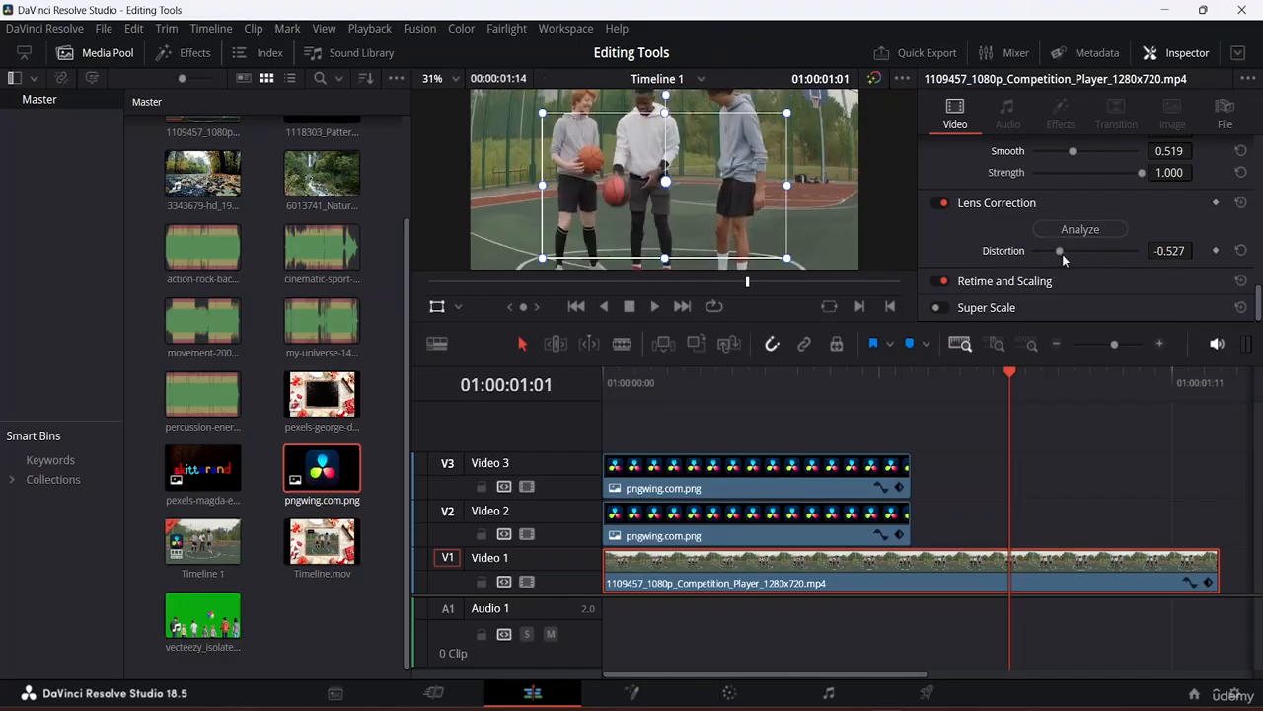
left_click_drag(1056, 249, 1117, 256)
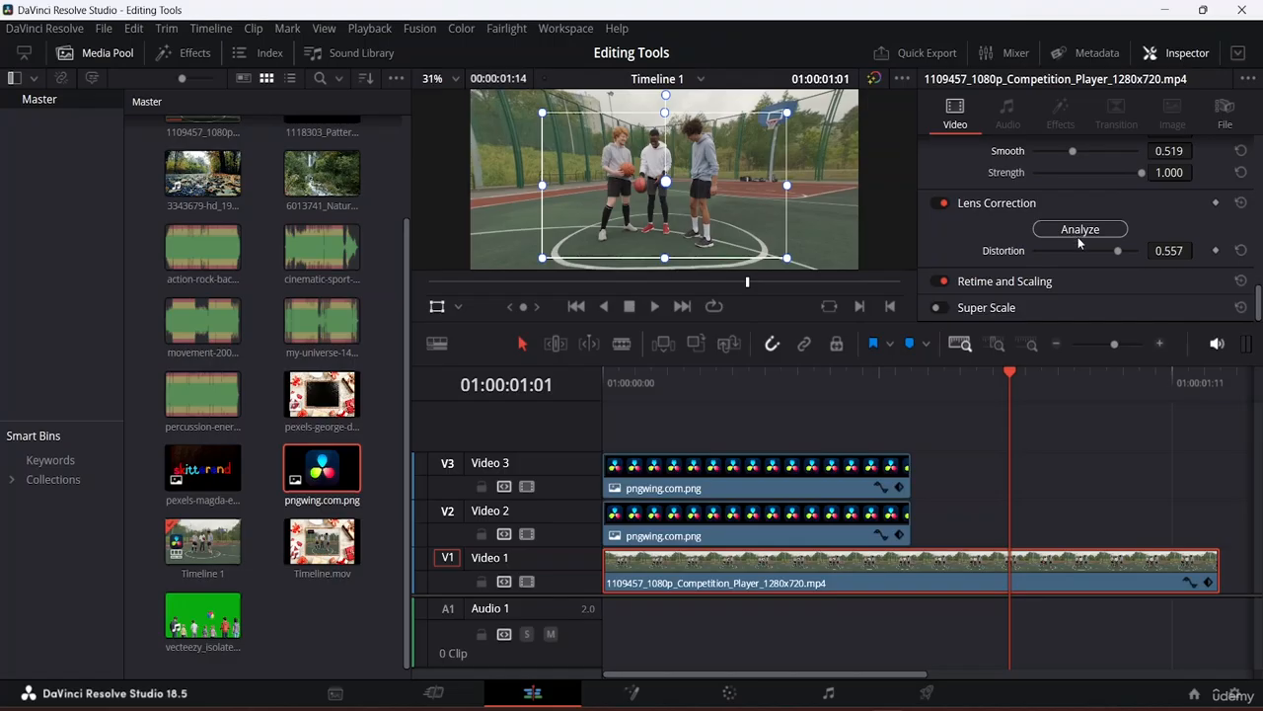
Examine the basketball clip's Retime and Scaling settings and show its Super Scale settings.
left_click(1023, 283)
scroll(1023, 284, "down", 3)
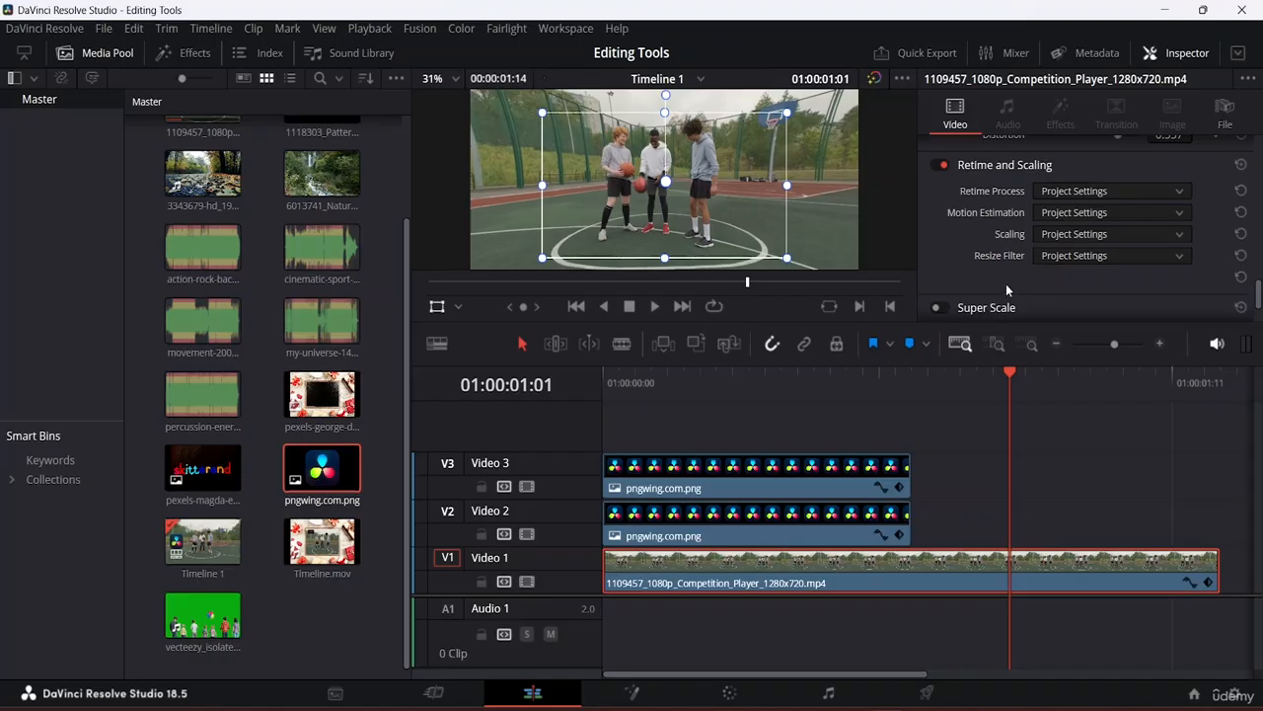
scroll(1006, 284, "down", 2)
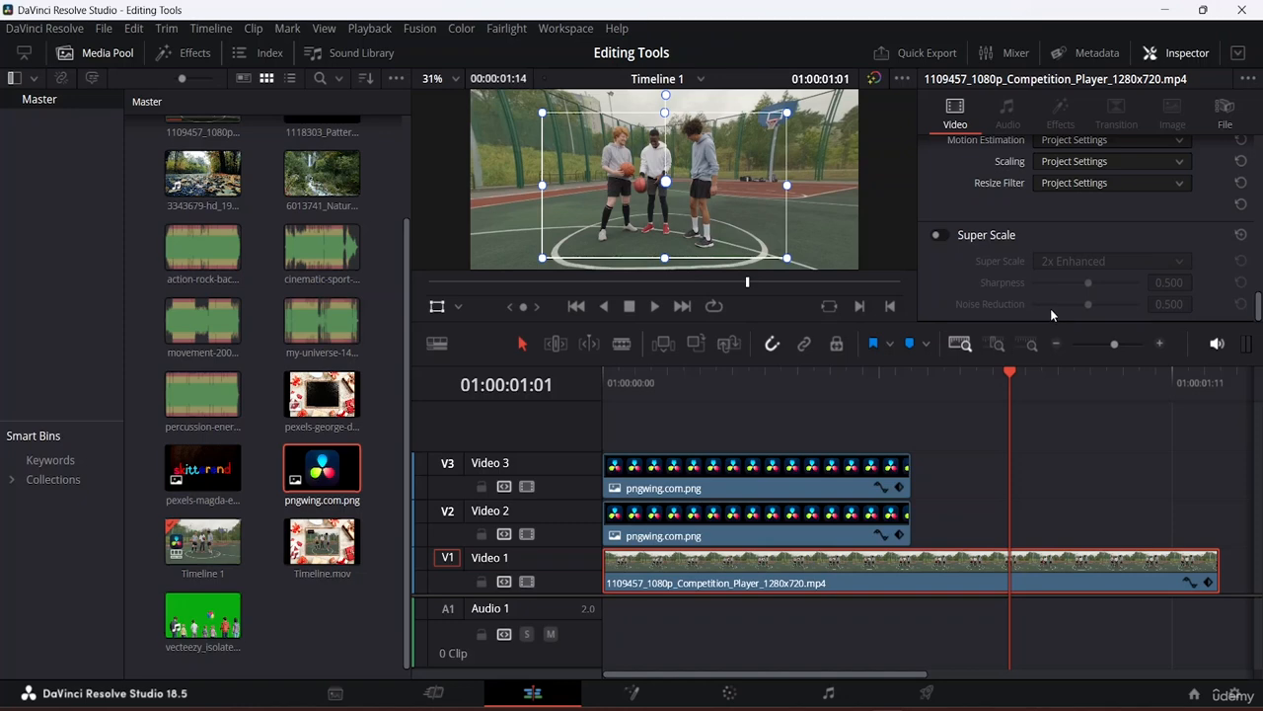
Enable Super Scale on the basketball clip at 4x and keep its sharpness at Medium.
left_click(940, 236)
left_click(1180, 260)
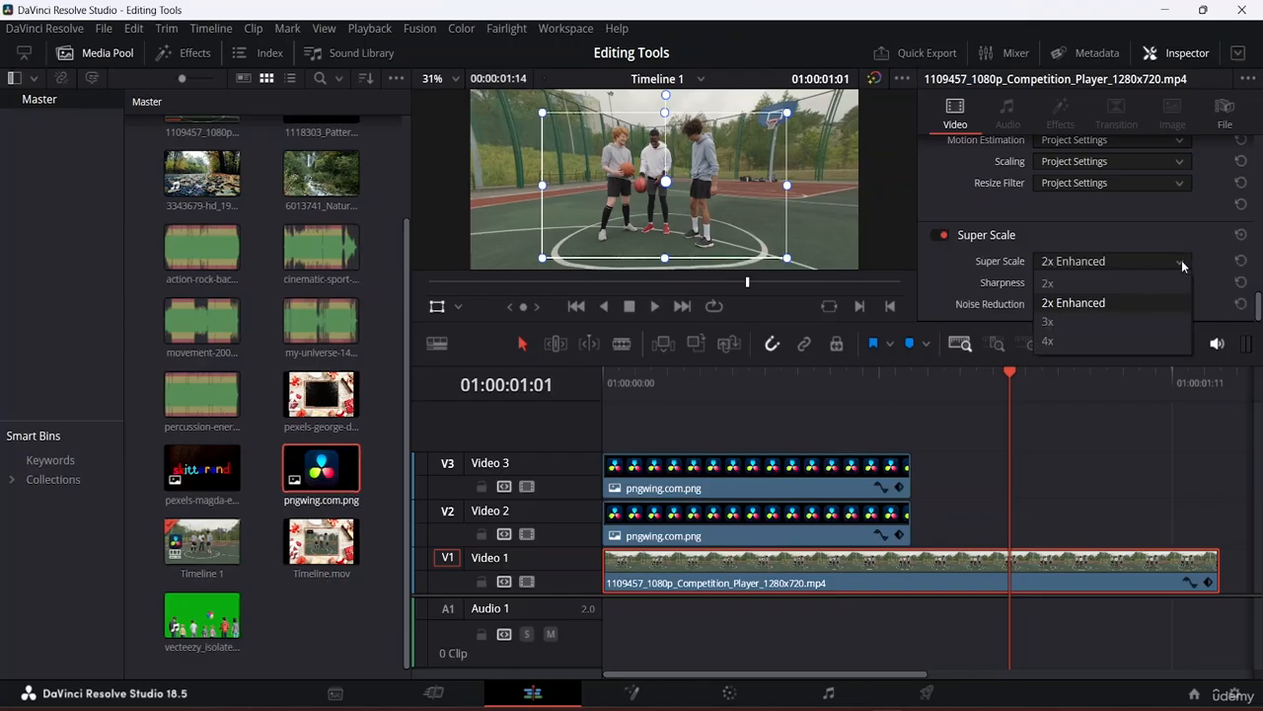
left_click(1075, 342)
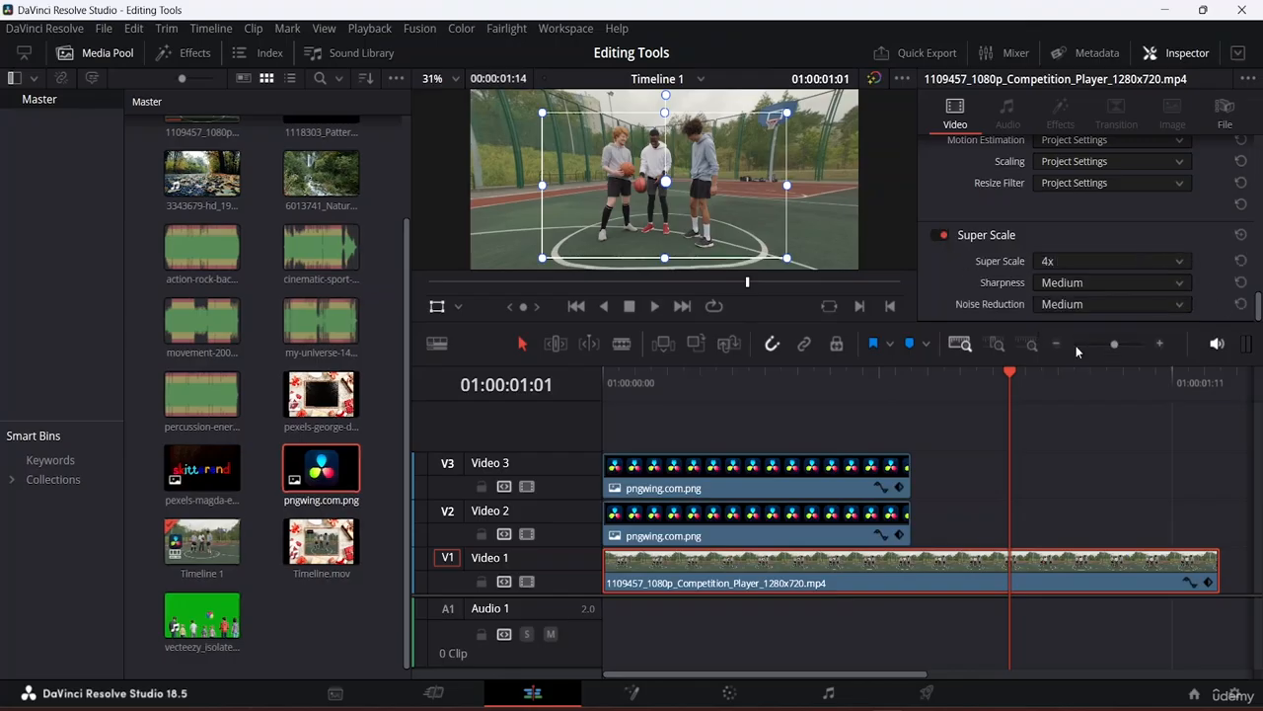
left_click(1162, 284)
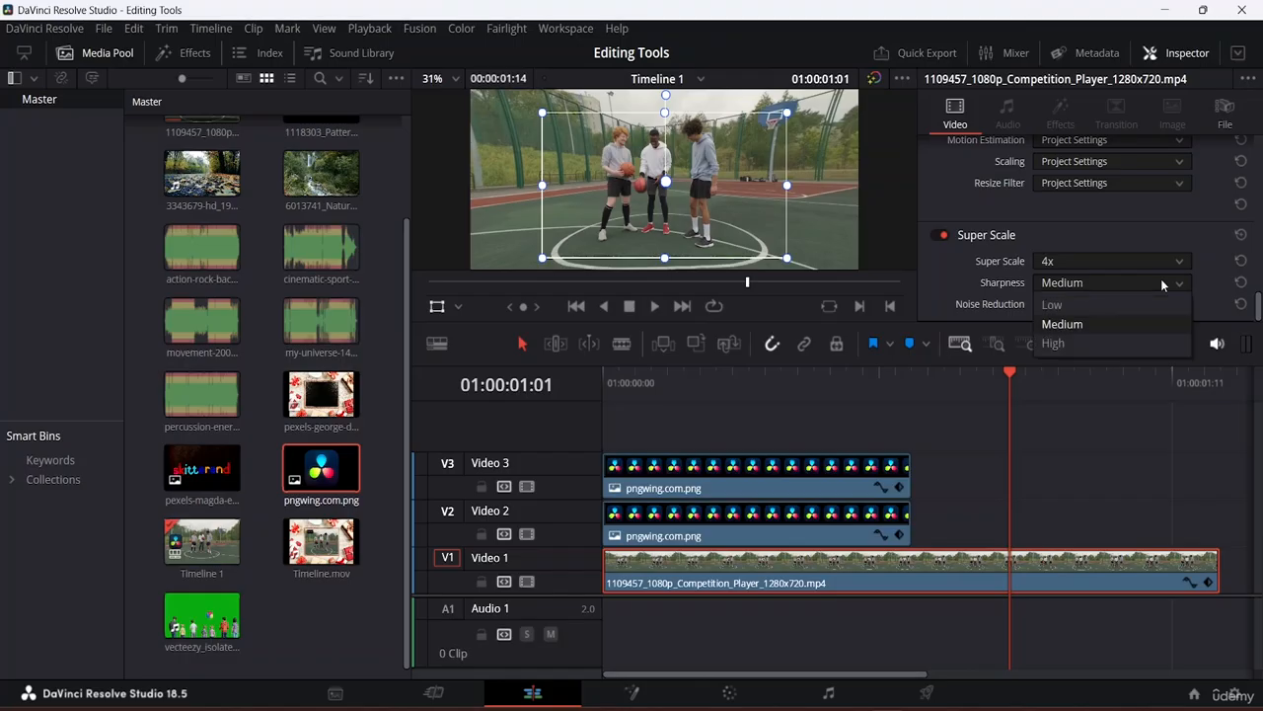
left_click(1117, 322)
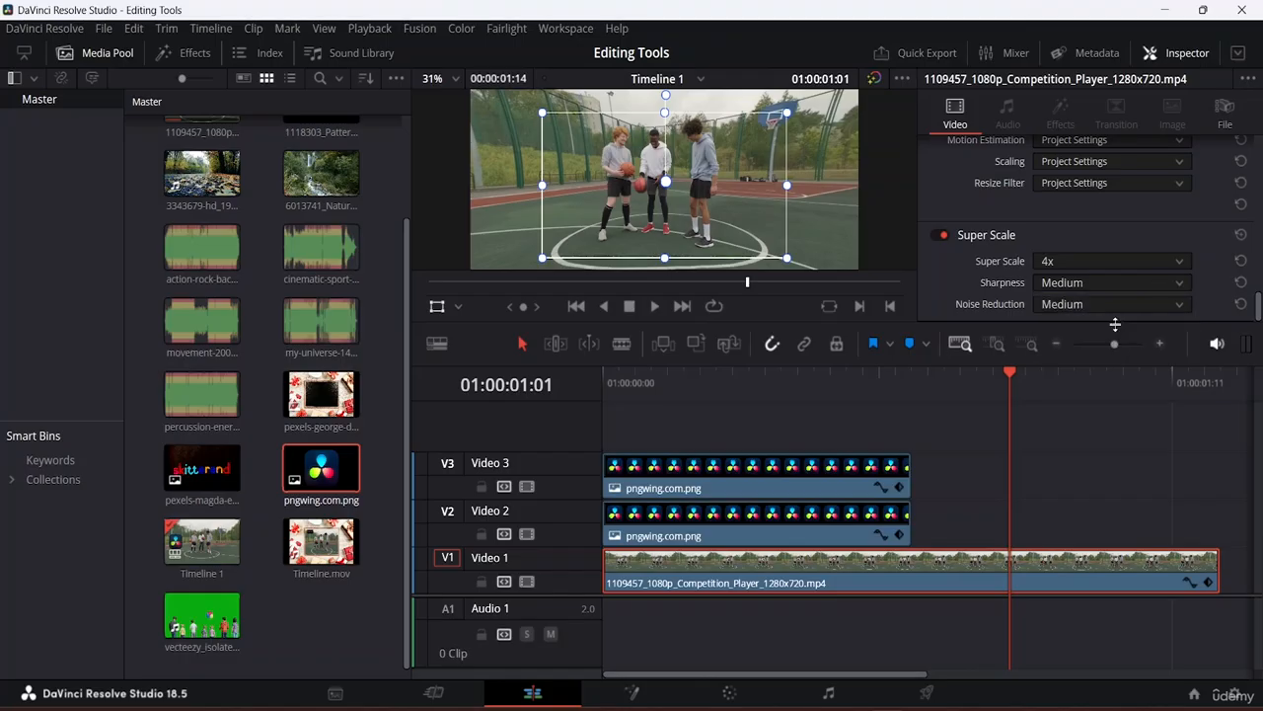
Set the basketball clip's Super Scale noise reduction to High and its scaling option to 2x Enhanced.
left_click(1177, 304)
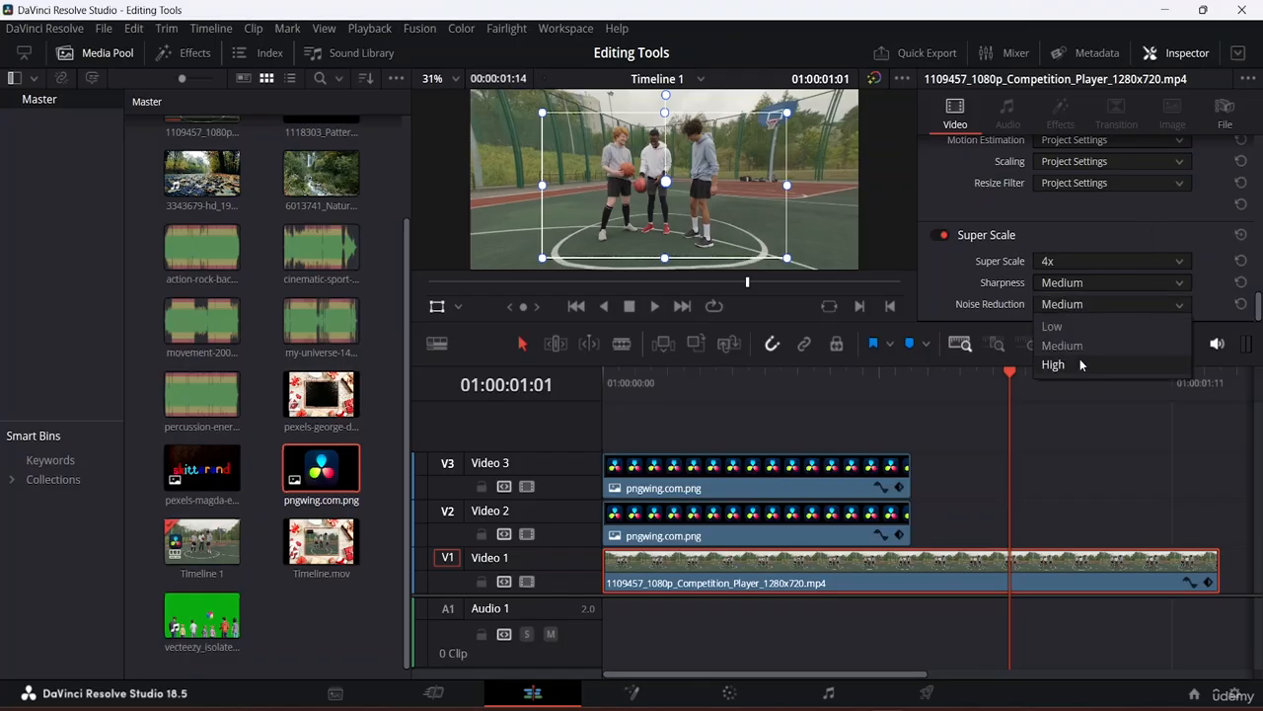
left_click(1083, 363)
left_click(1157, 262)
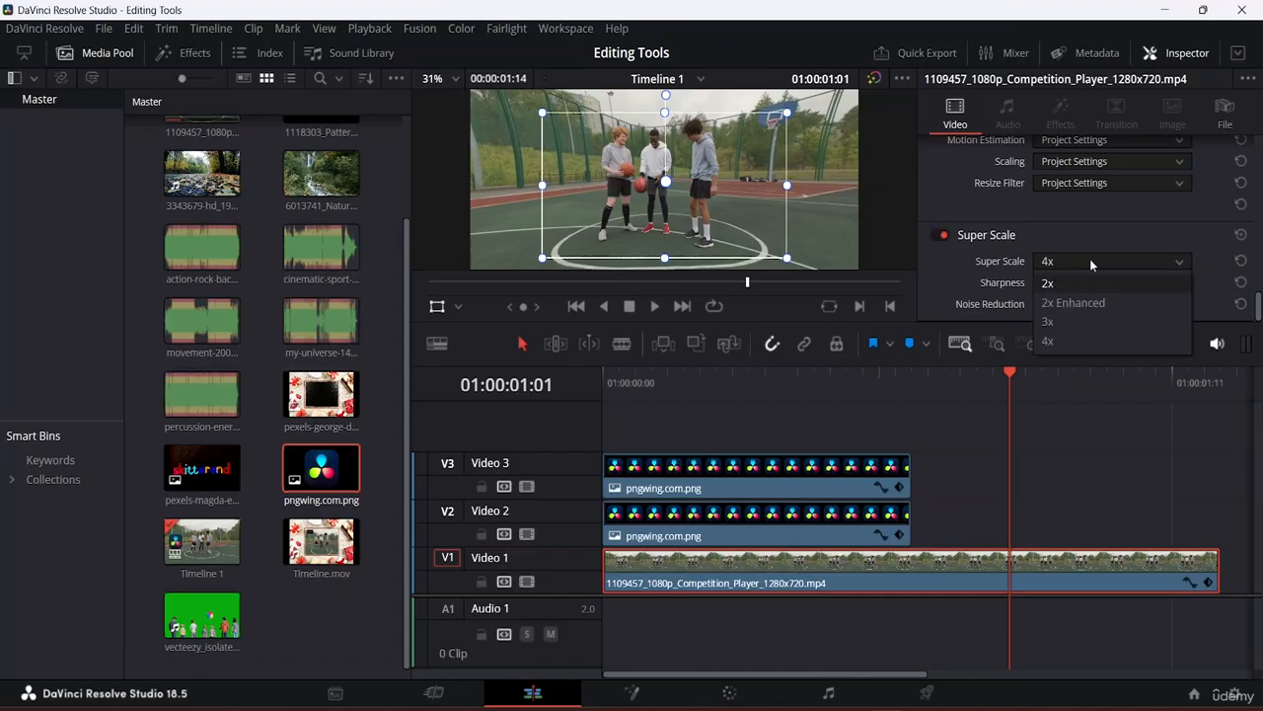
left_click(1074, 303)
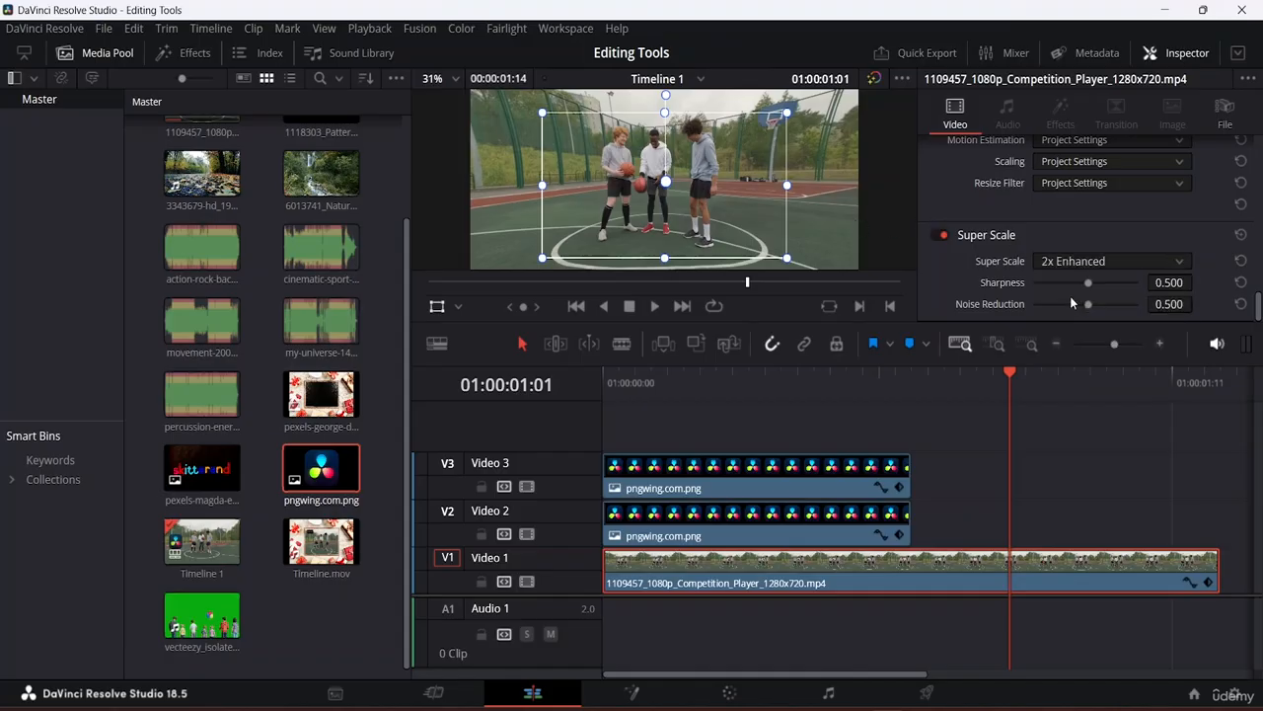
Turn off Super Scale for the basketball clip.
left_click(942, 236)
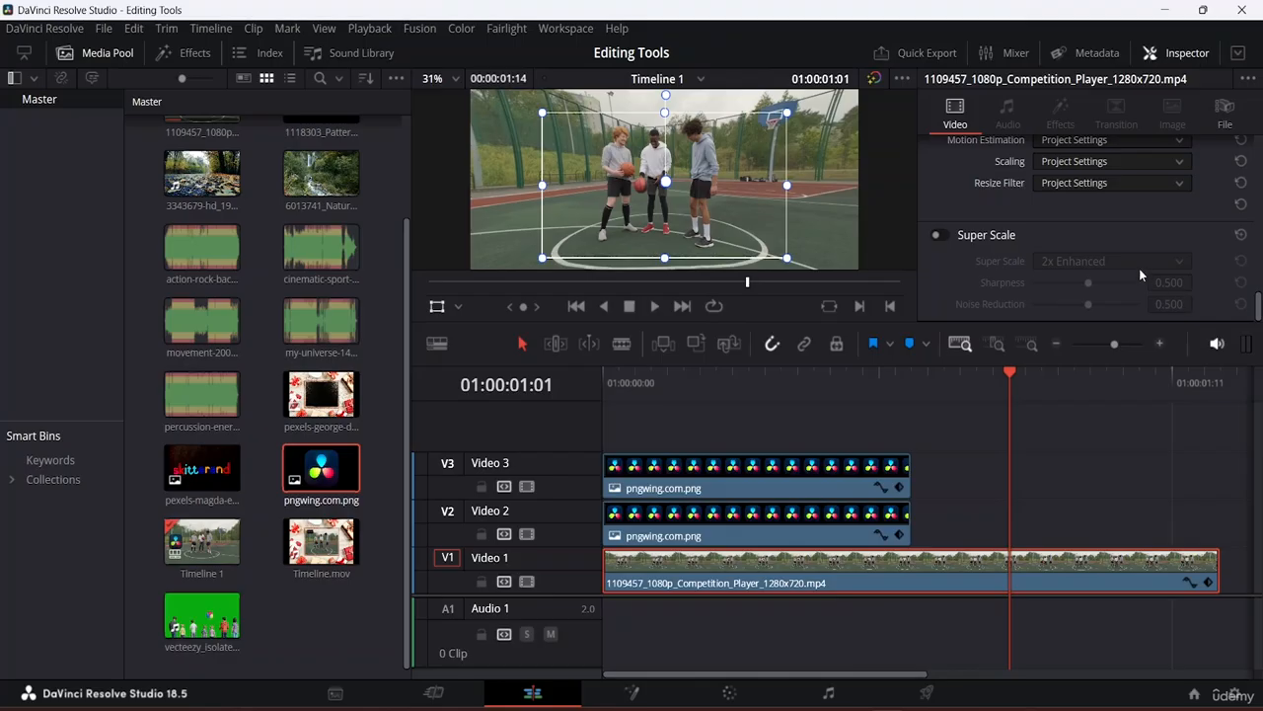
scroll(1142, 273, "up", 4)
scroll(1142, 273, "up", 3)
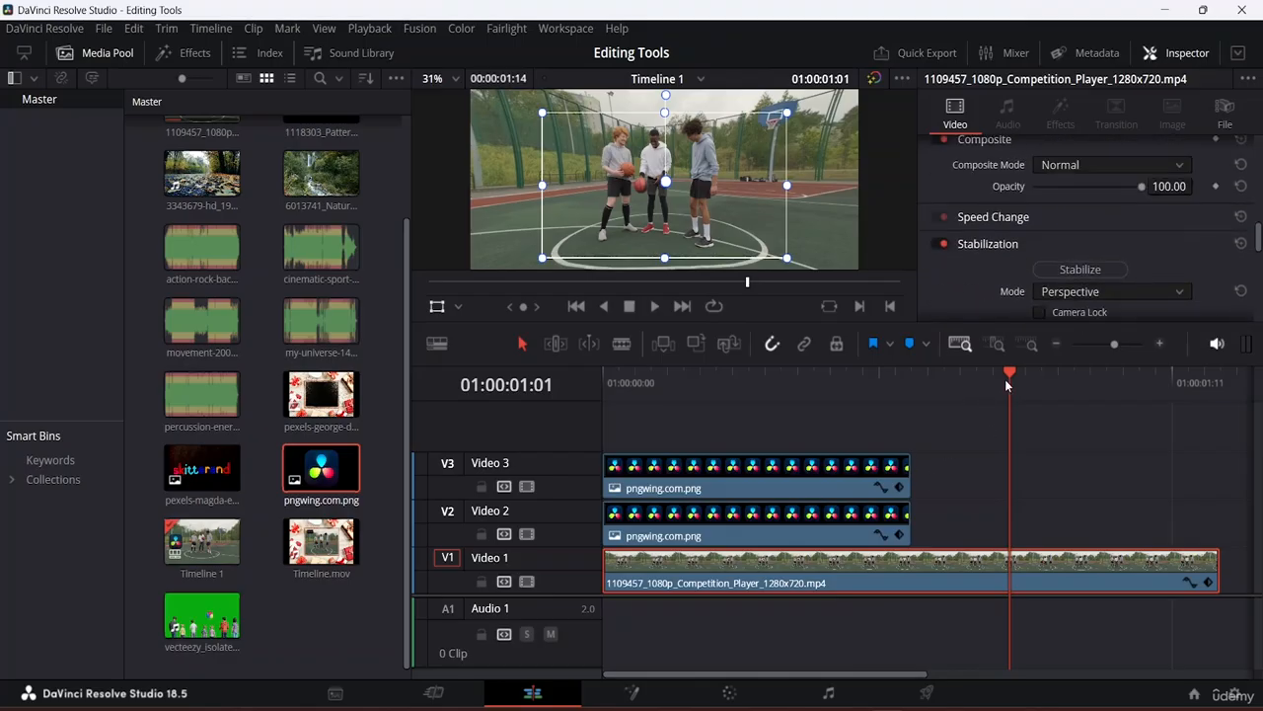
Select all three timeline clips and return the playhead to the start of Timeline 1.
left_click_drag(1008, 375, 603, 375)
double_click(197, 380)
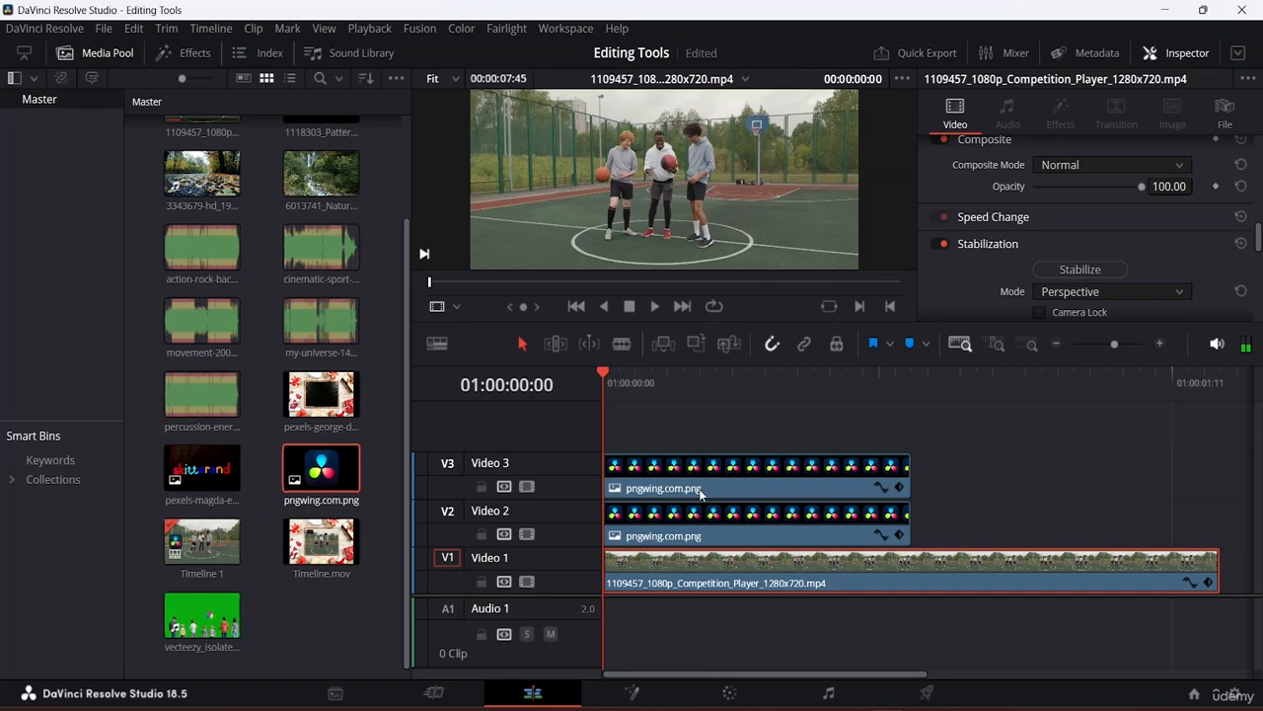
left_click(606, 378)
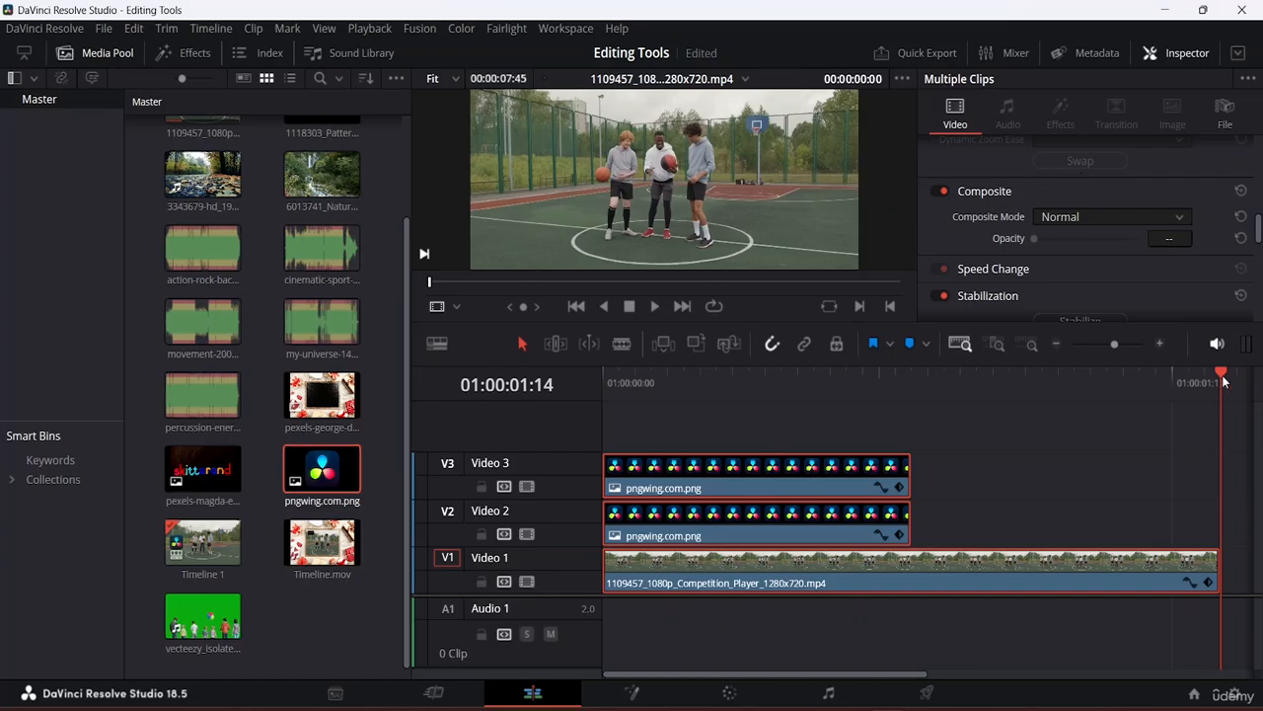
left_click_drag(1219, 378, 534, 375)
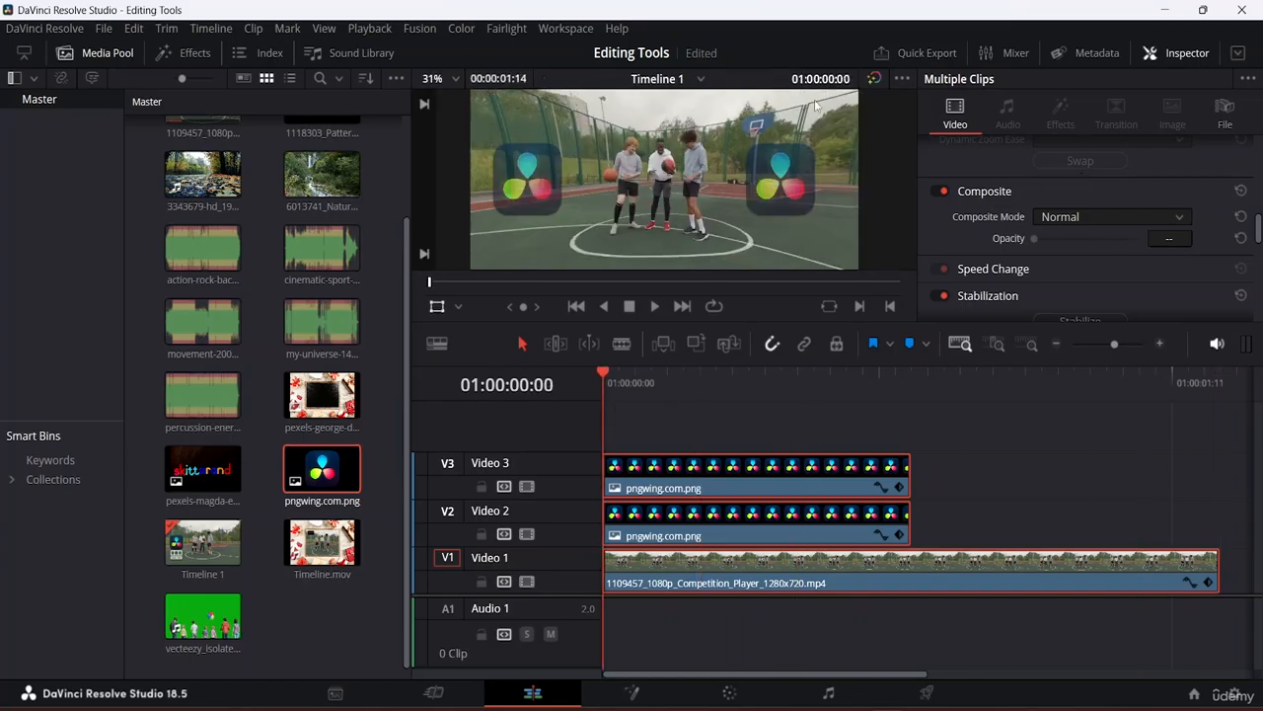
Examine the shared video properties of the three selected clips, from Transform through Composite and Stabilization to Super Scale.
scroll(1054, 175, "up", 10)
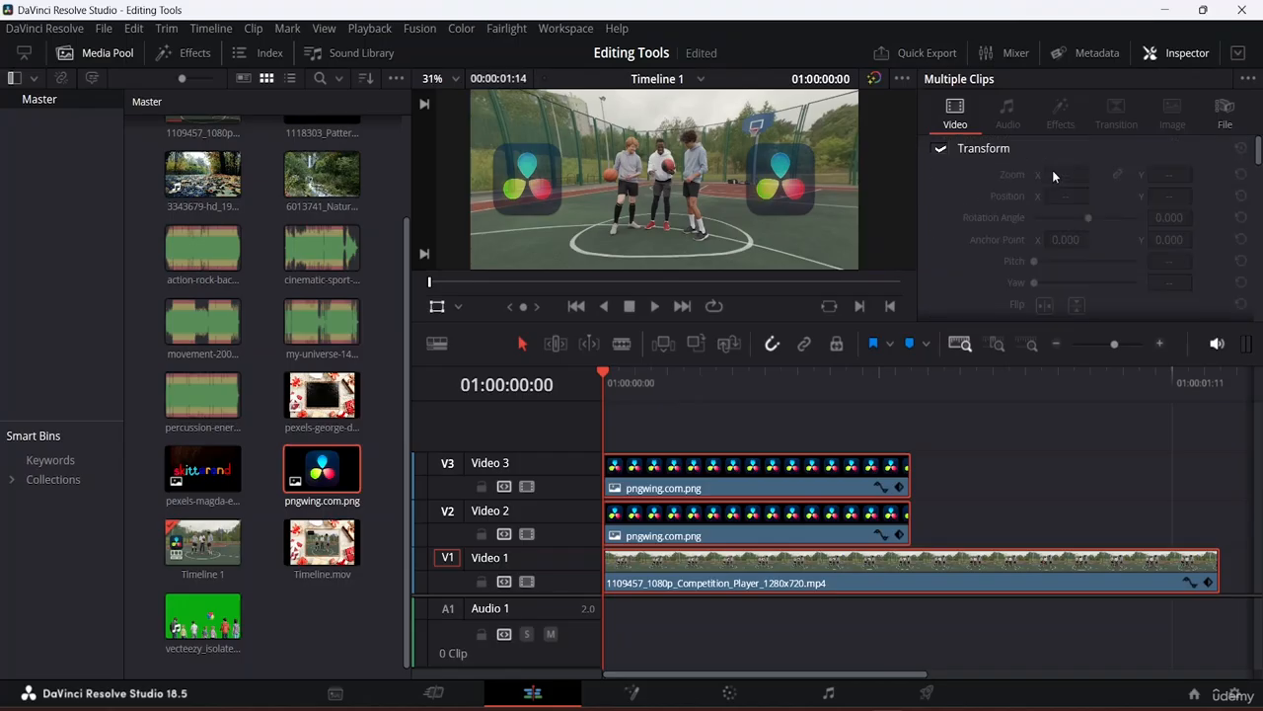
scroll(1052, 170, "down", 10)
scroll(1100, 199, "up", 6)
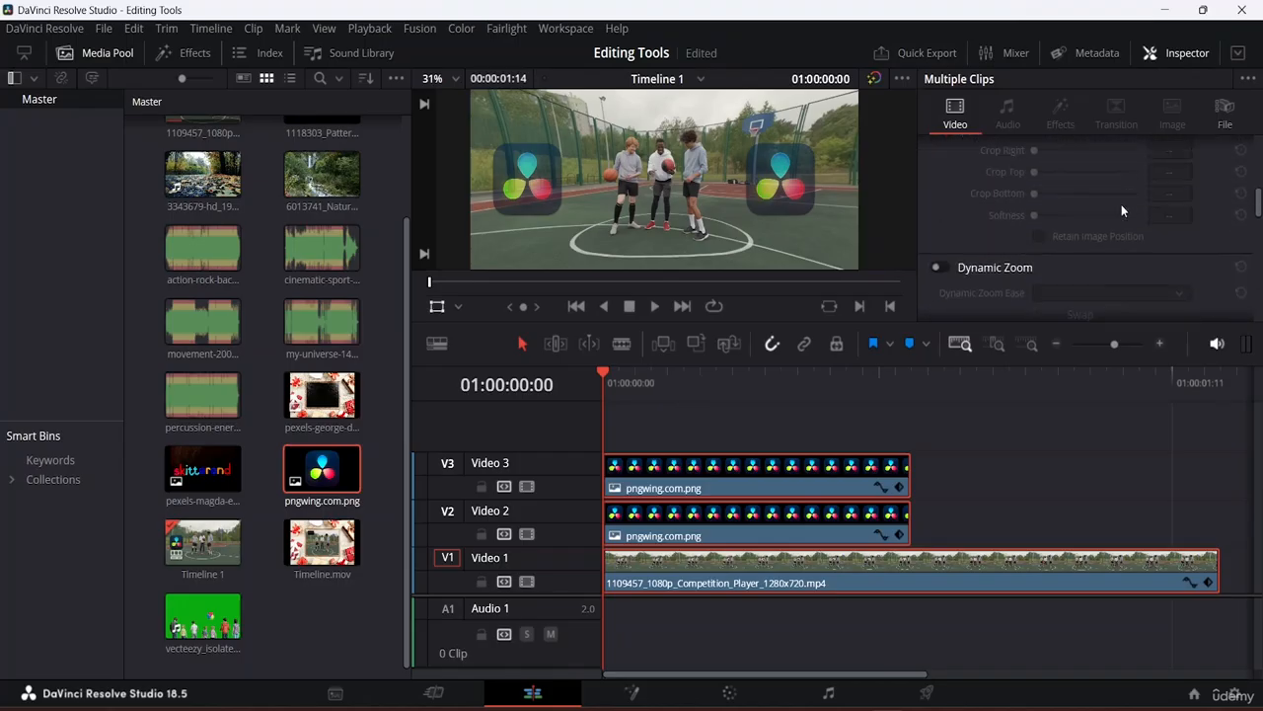
scroll(1124, 211, "down", 3)
scroll(1128, 207, "down", 1)
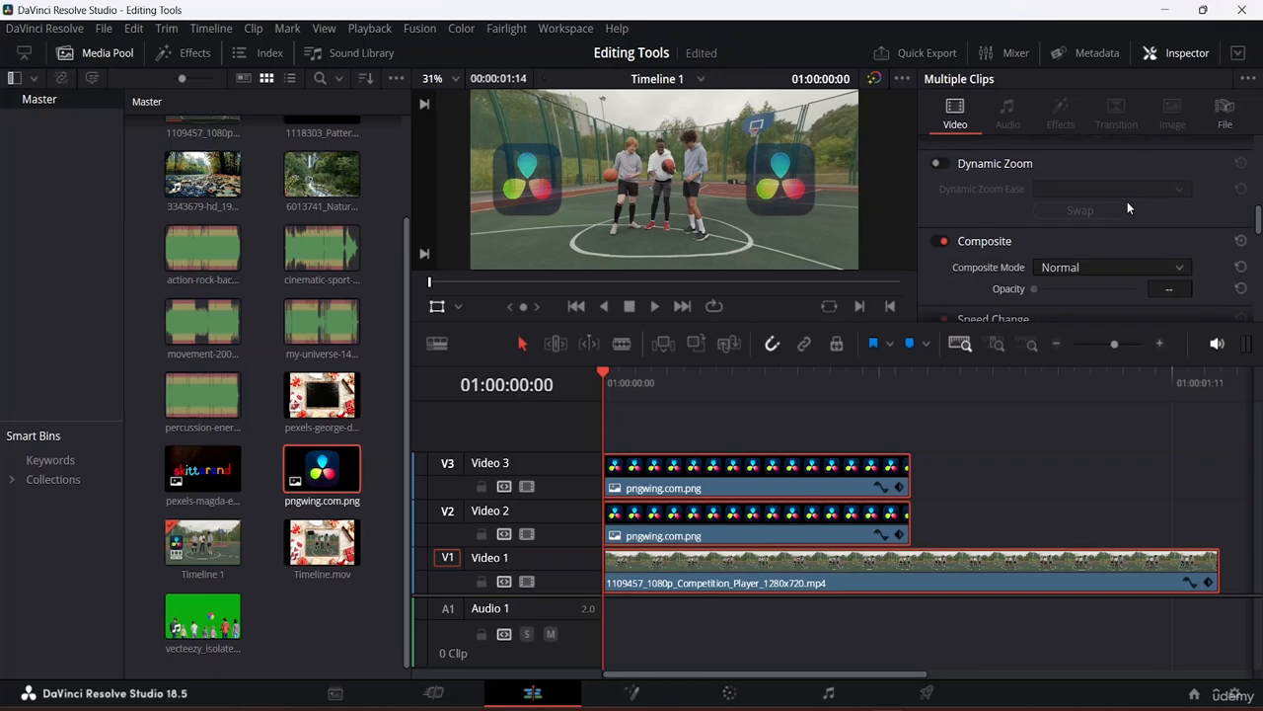
scroll(1127, 207, "down", 2)
scroll(1127, 201, "down", 5)
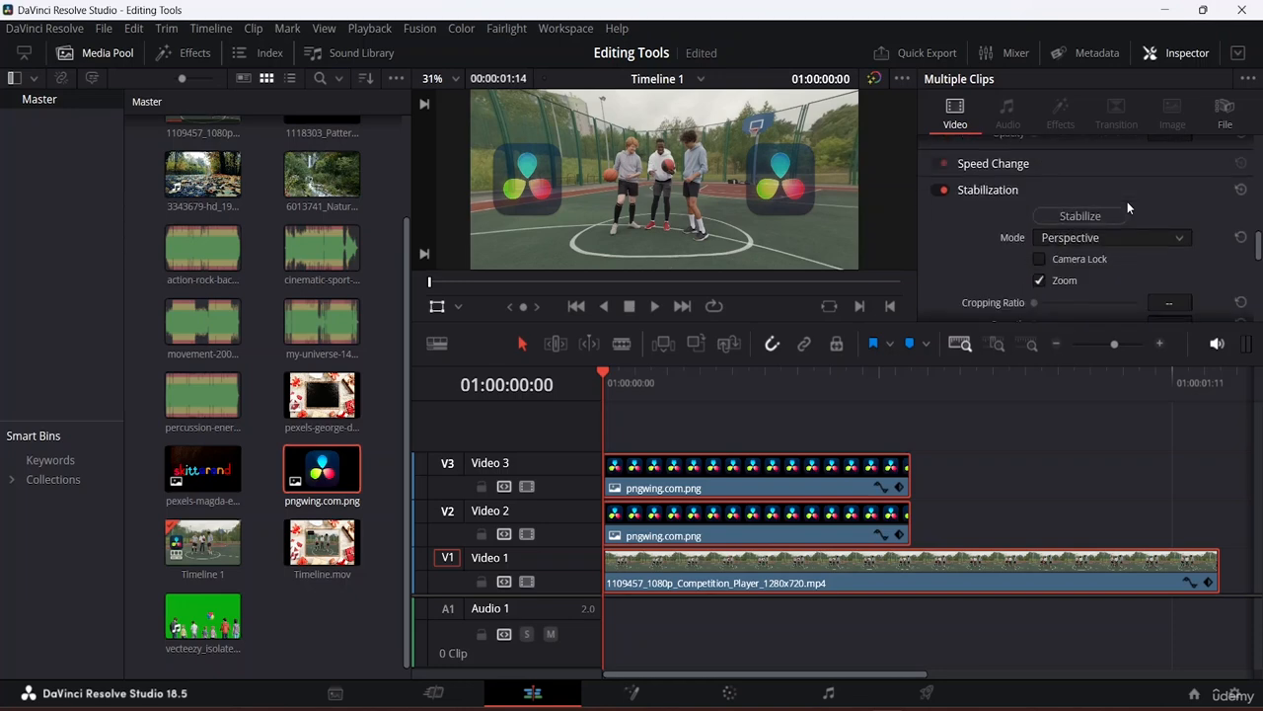
scroll(1126, 199, "down", 3)
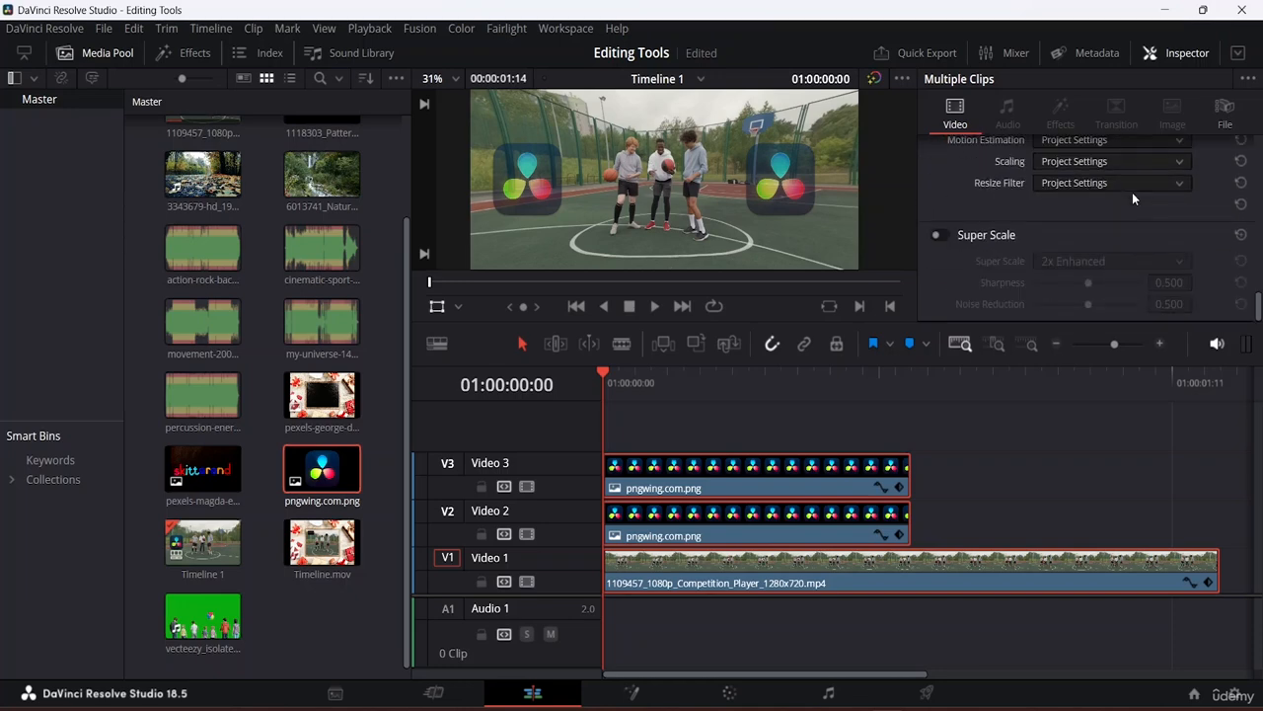
scroll(1133, 198, "up", 8)
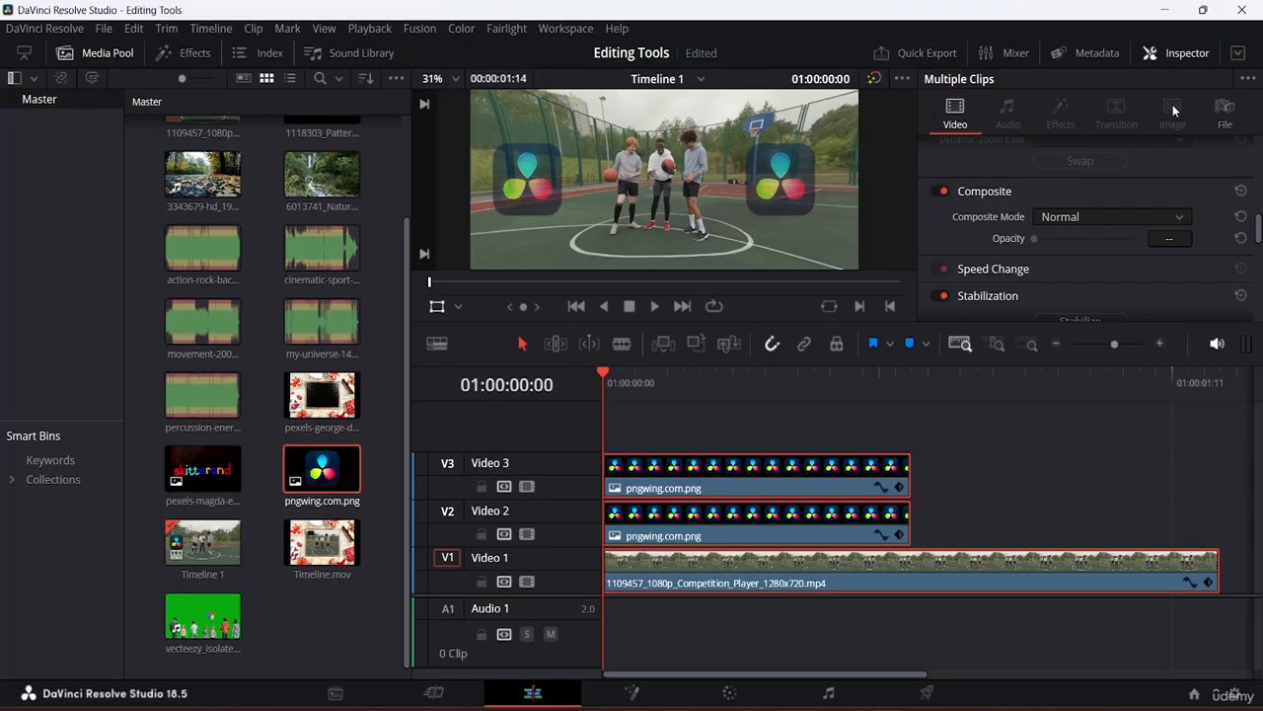
Select only the logo clip on Video 3 and show its curve editor in the timeline.
left_click(771, 476)
left_click(882, 487)
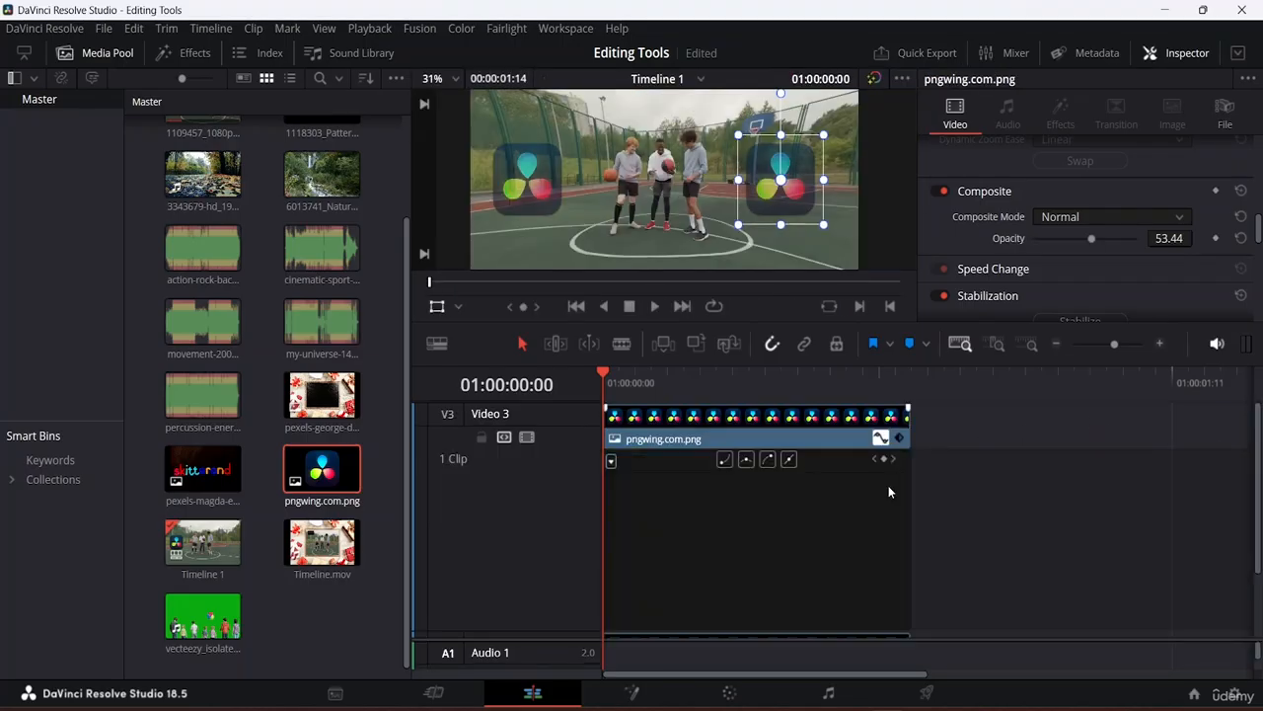
scroll(1026, 499, "down", 3)
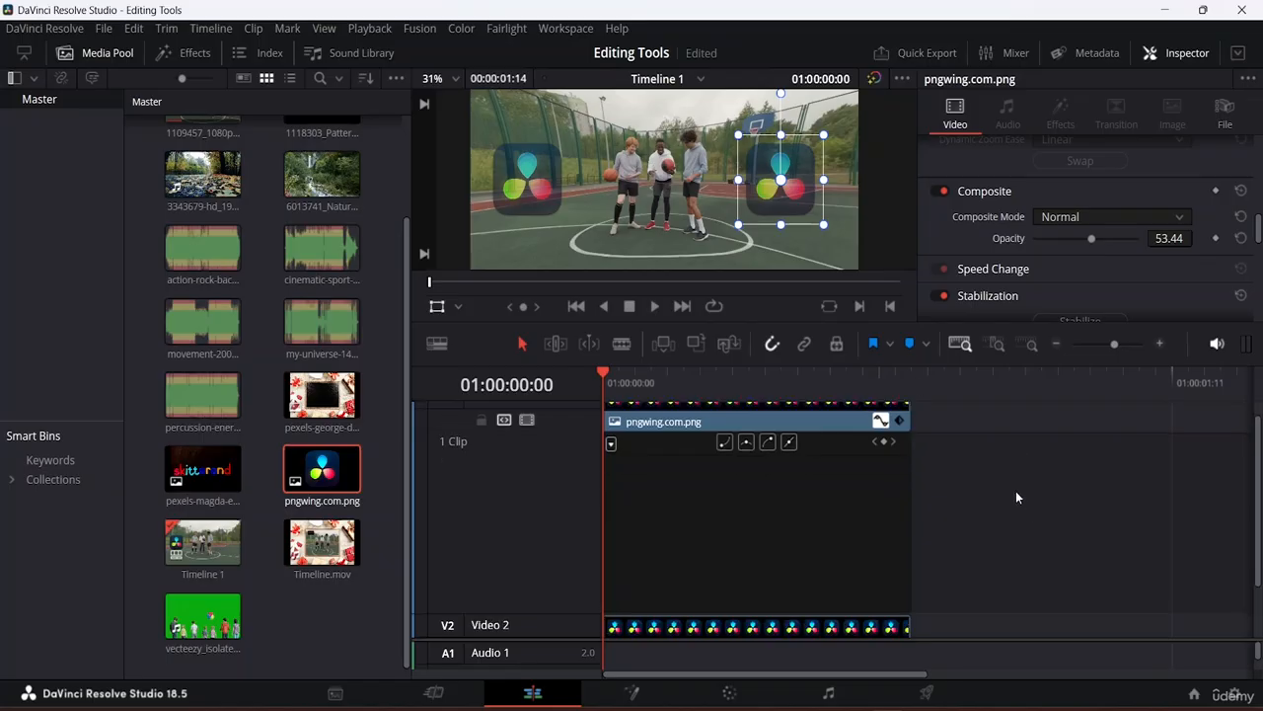
scroll(1011, 475, "up", 3)
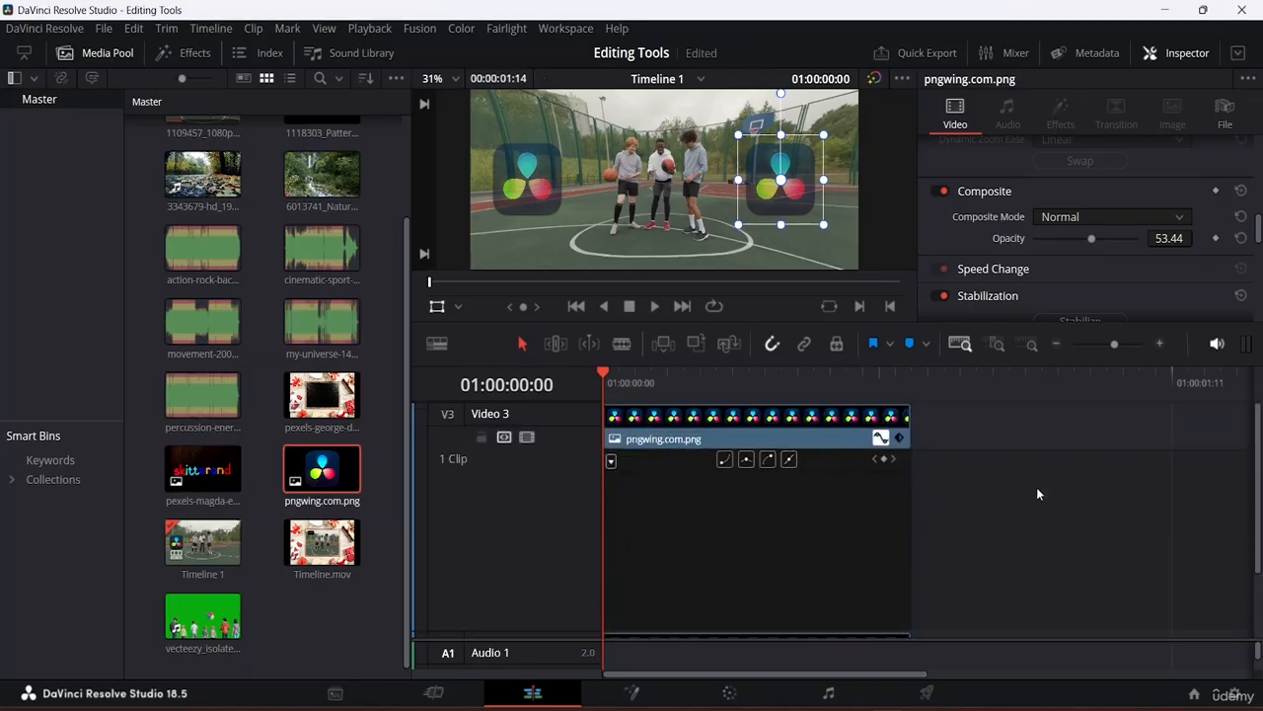
Reduce the height of the Video 3 track in the timeline.
double_click(558, 409)
left_click(554, 400)
left_click_drag(557, 404, 556, 454)
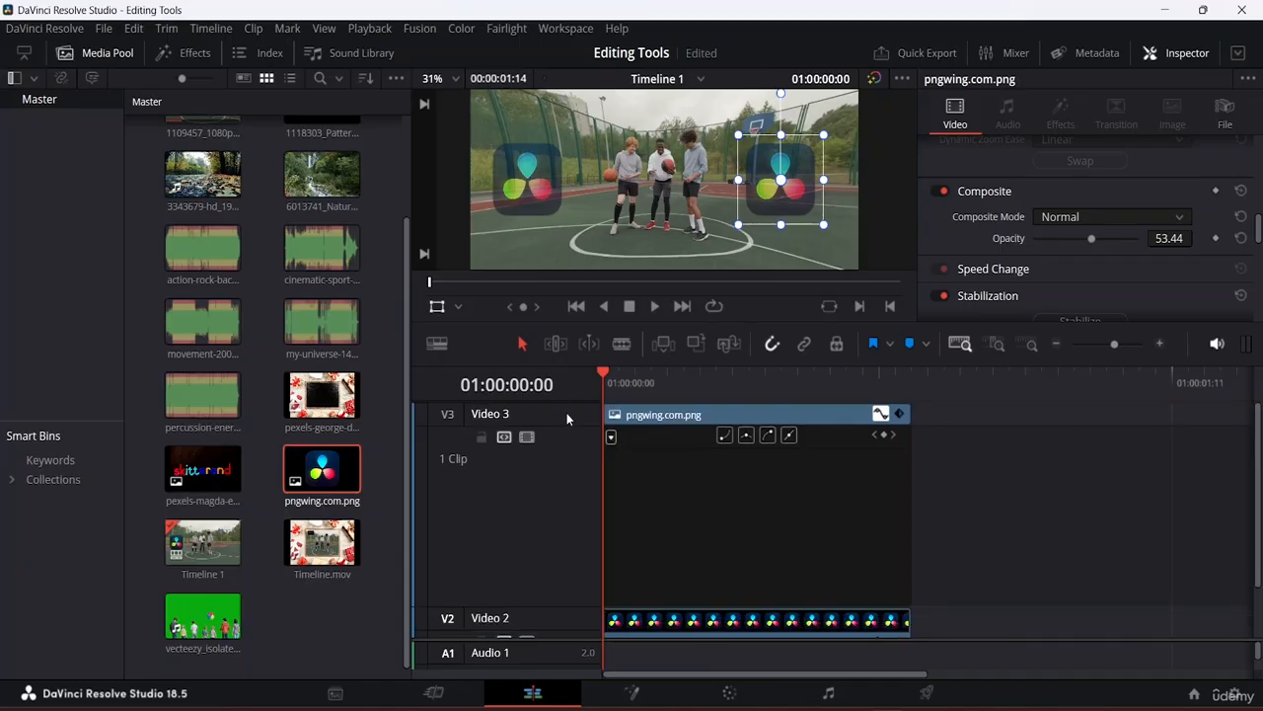
double_click(555, 408)
Show the Video 3 logo clip's file properties and examine its codec, resolution and metadata.
left_click(1228, 117)
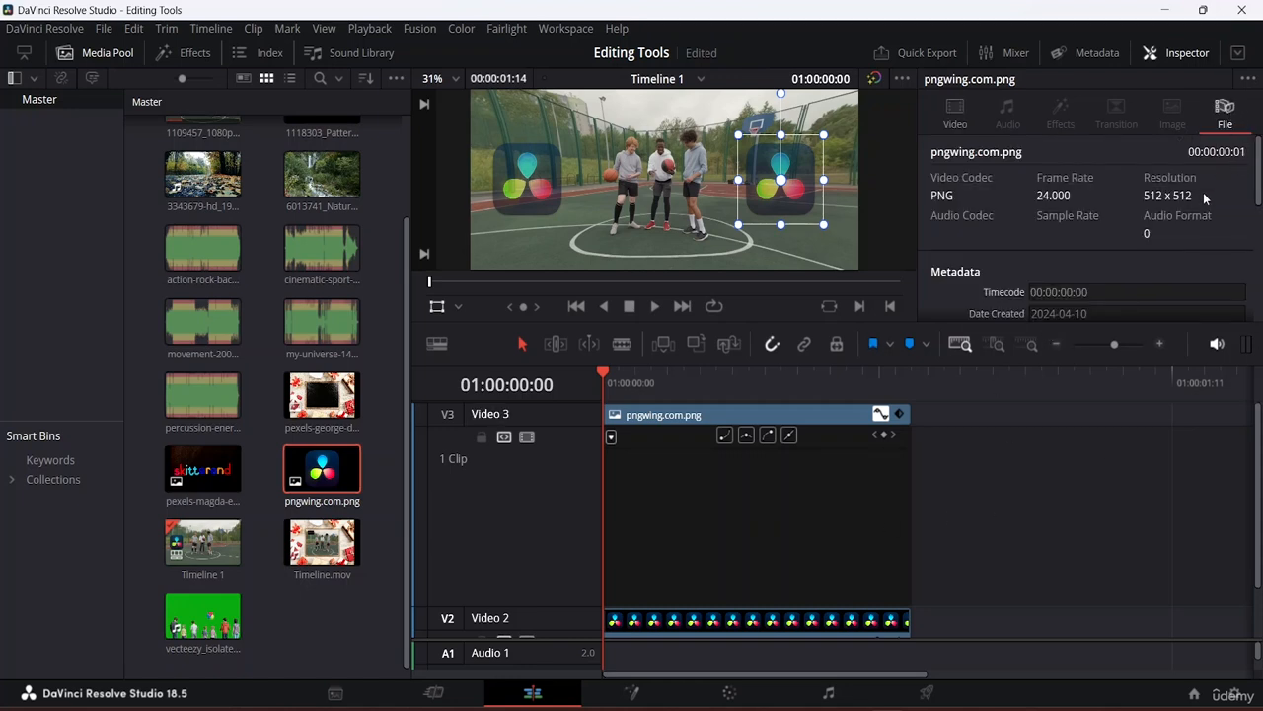
scroll(1135, 202, "down", 2)
scroll(1134, 199, "down", 3)
scroll(1132, 182, "up", 4)
scroll(1132, 178, "down", 4)
scroll(1116, 158, "up", 4)
Reset the UI layout to its default arrangement.
left_click(578, 29)
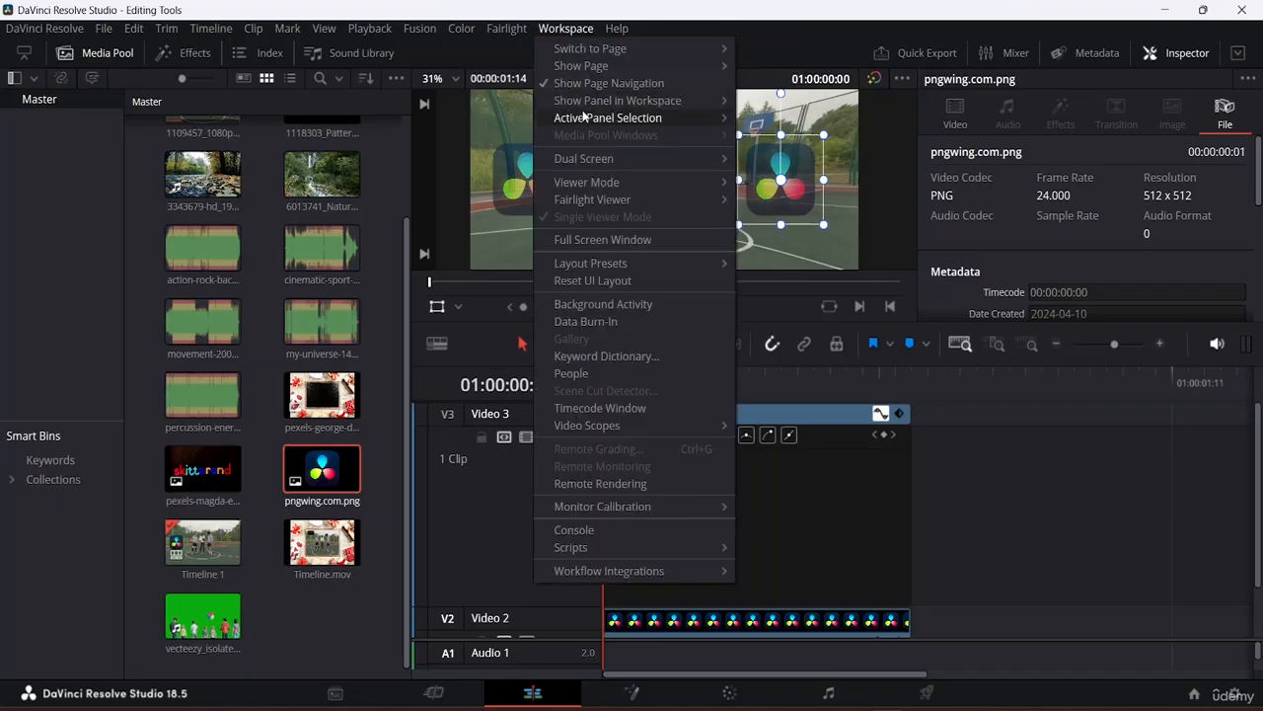
left_click(592, 282)
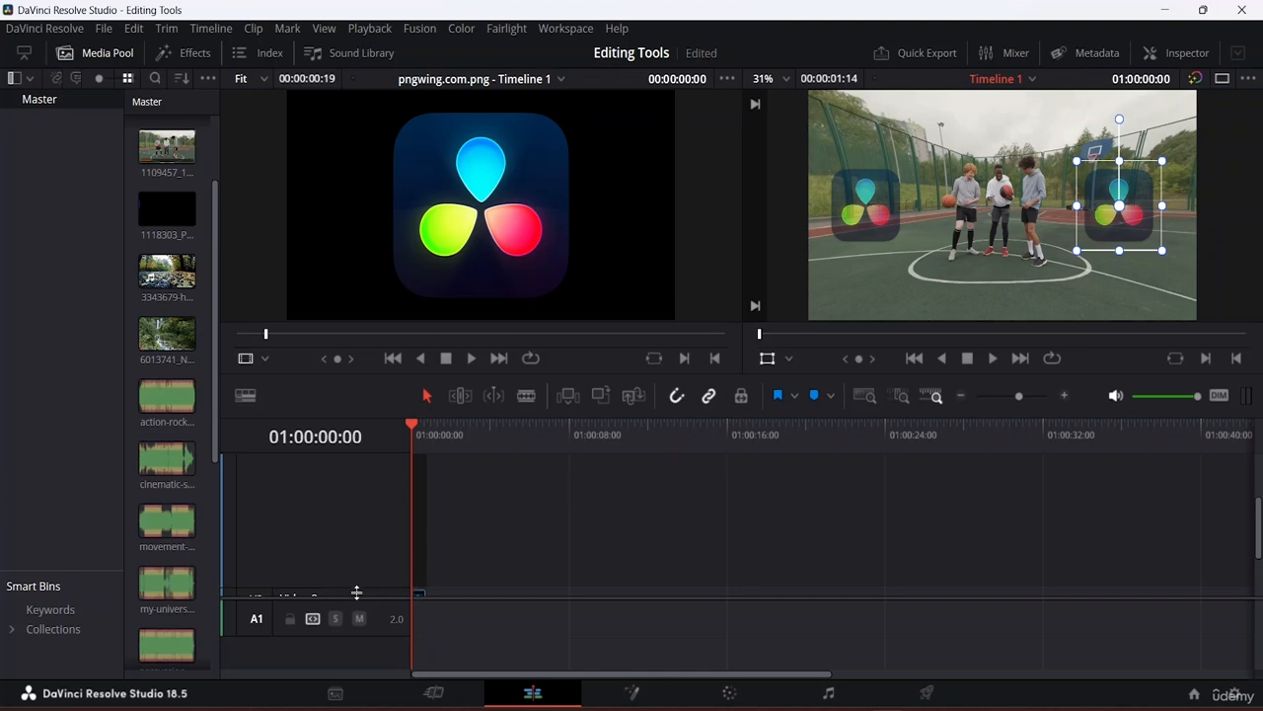
Enlarge the timeline's video track area by lowering its divider with the audio tracks, and raise the divider again.
left_click_drag(359, 592, 376, 707)
scroll(523, 468, "down", 1)
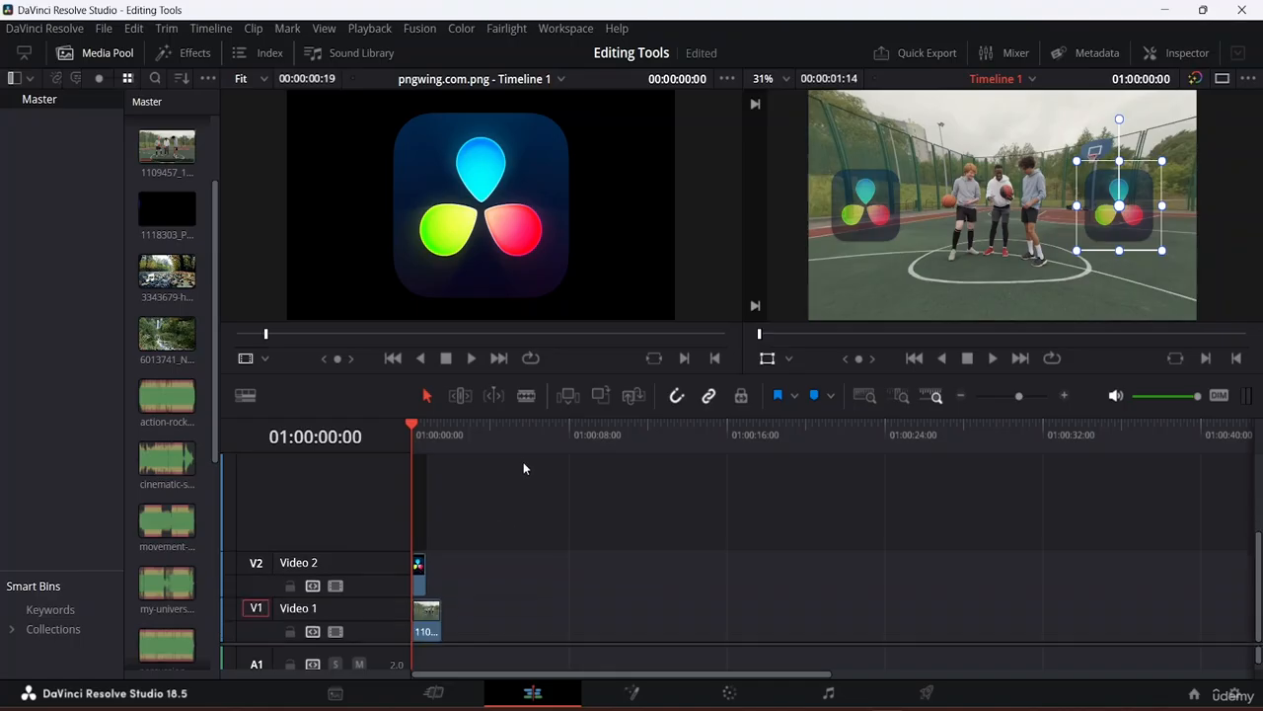
scroll(511, 493, "up", 1)
scroll(491, 516, "down", 1)
scroll(452, 509, "up", 3)
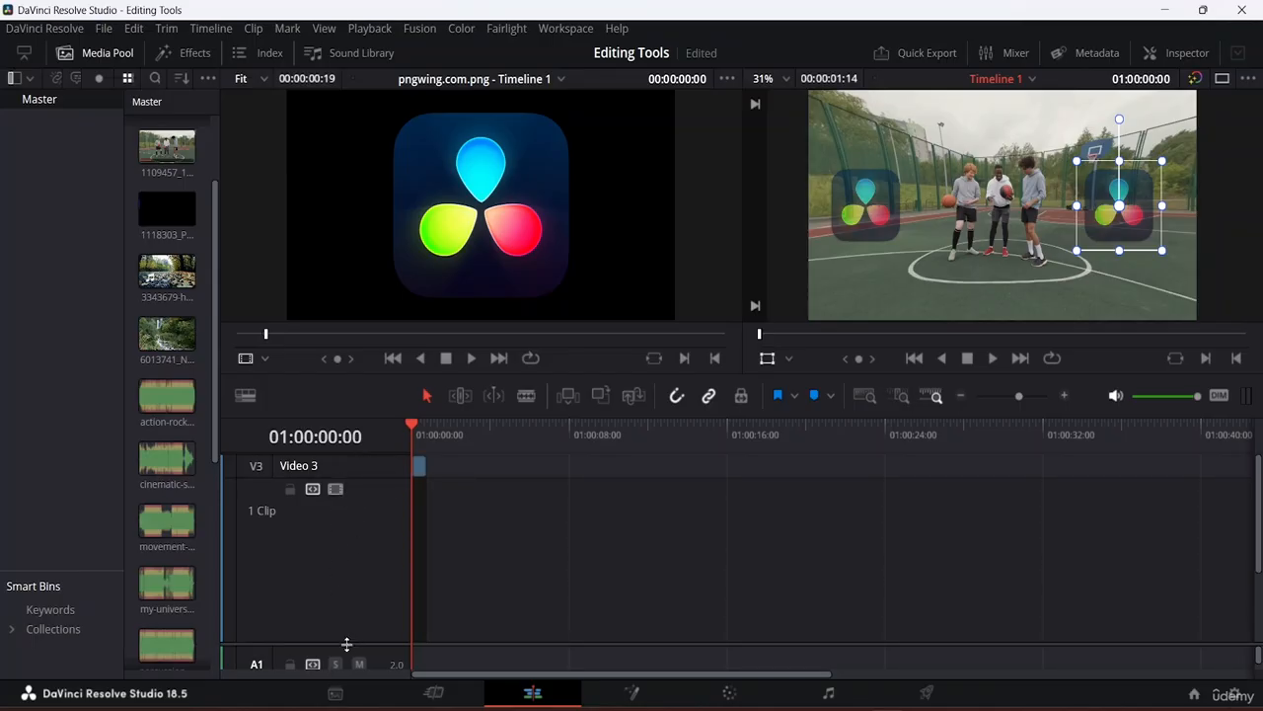
left_click_drag(349, 644, 362, 596)
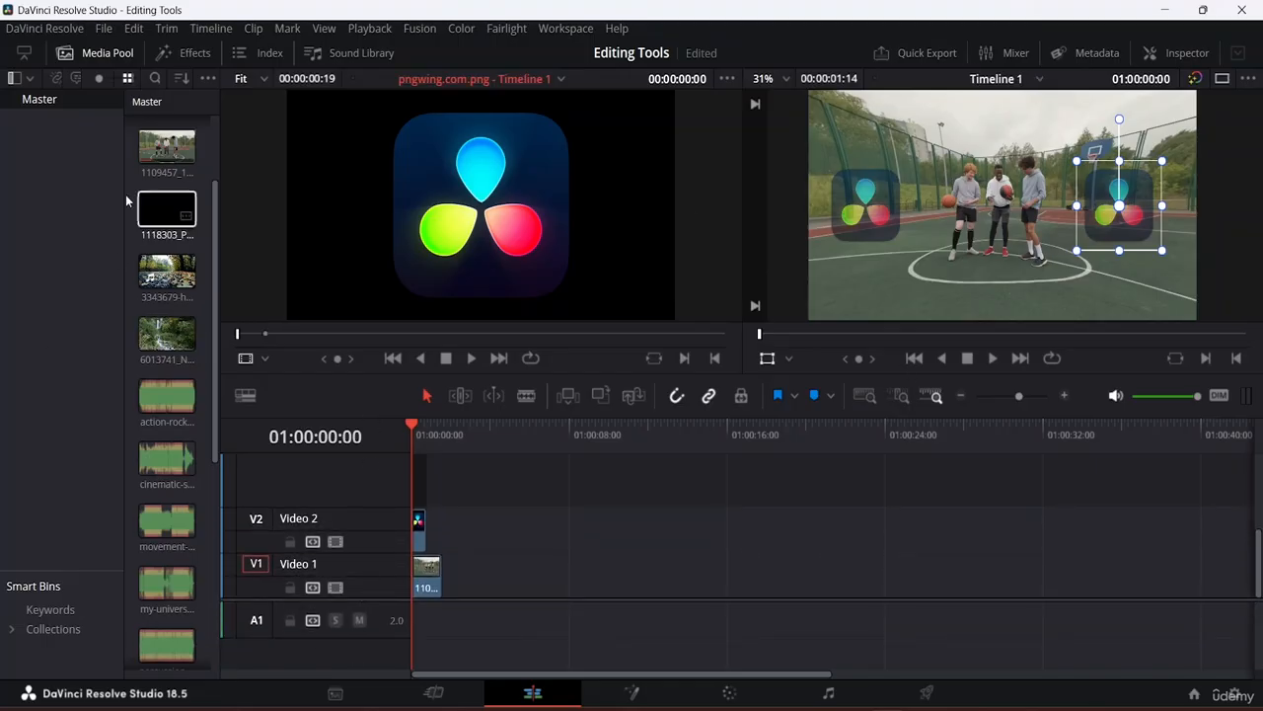
Widen the media pool to two thumbnail columns and load the basketball clip into the source viewer.
left_click_drag(215, 294, 328, 294)
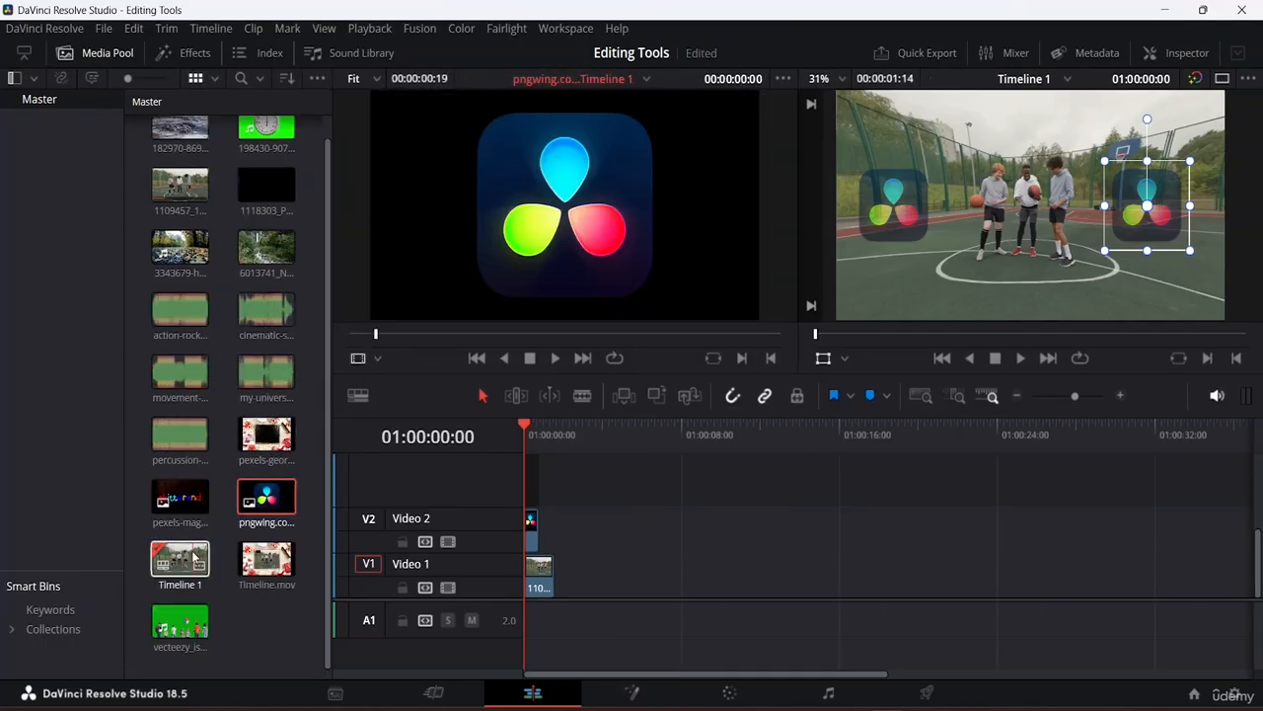
left_click(193, 316)
scroll(191, 250, "up", 1)
left_click(191, 242)
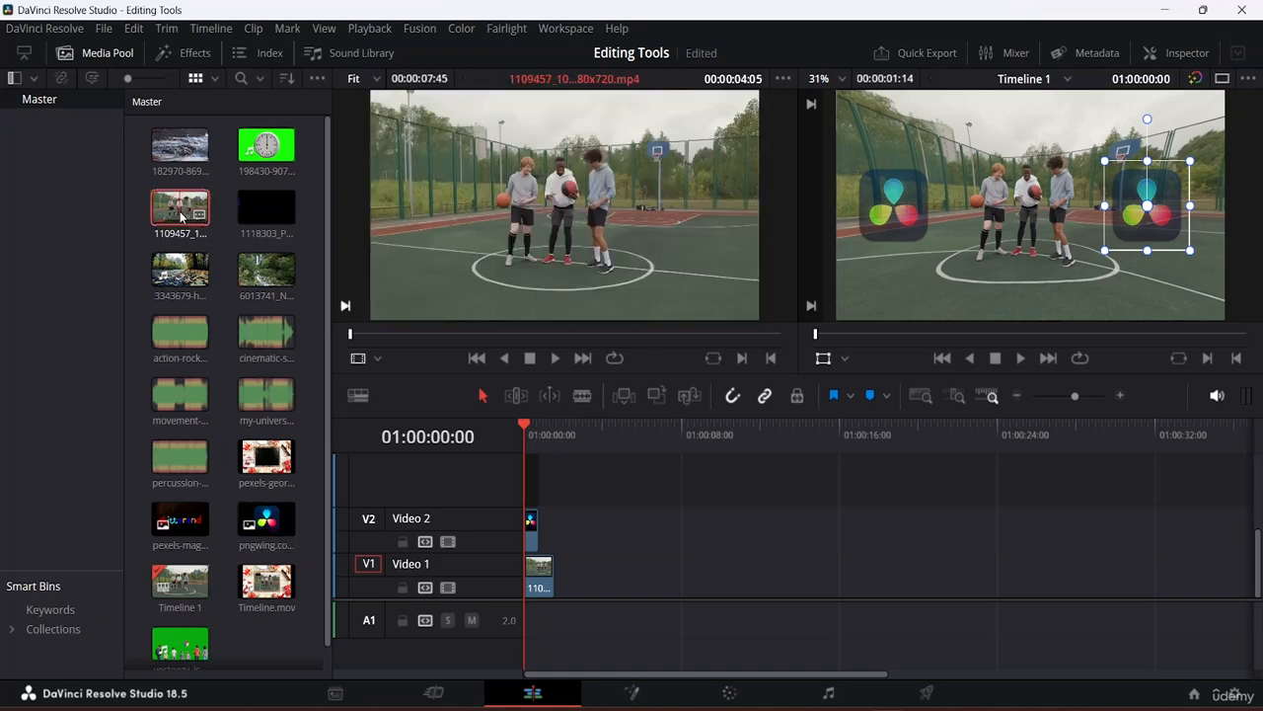
Play part of the basketball clip in the source viewer and play Timeline 1 in the timeline viewer.
left_click(556, 359)
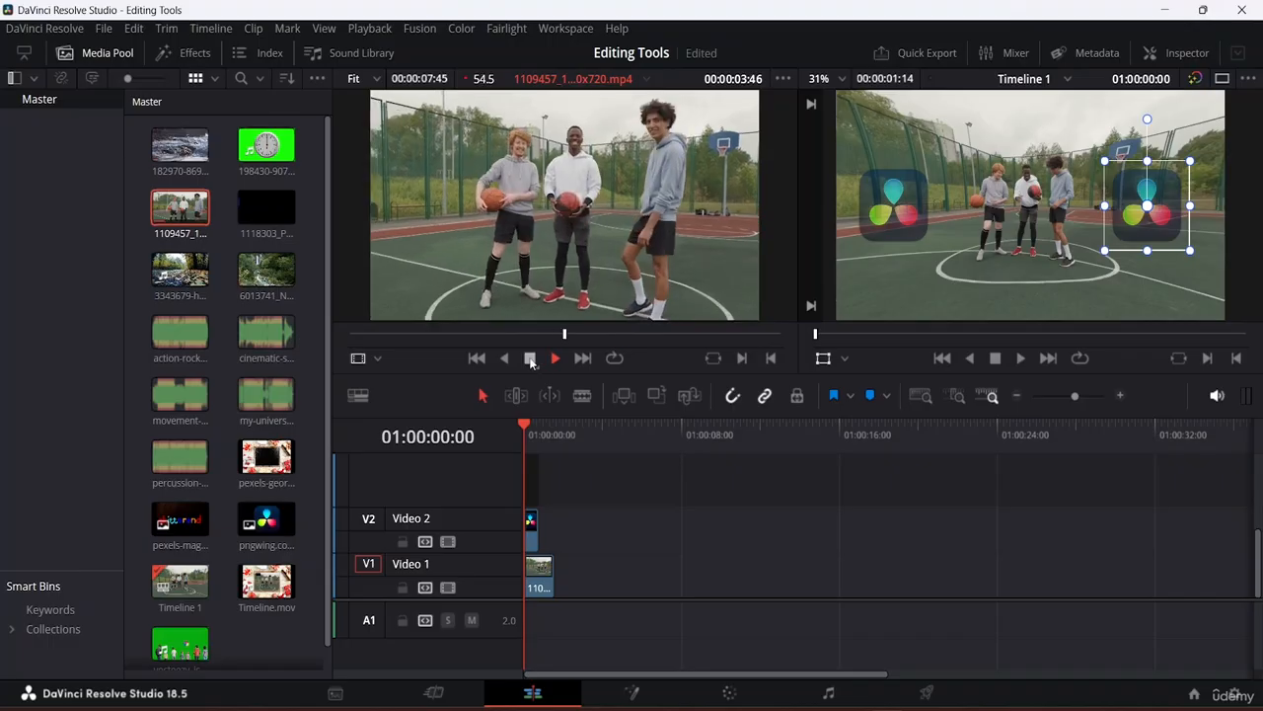
left_click(530, 360)
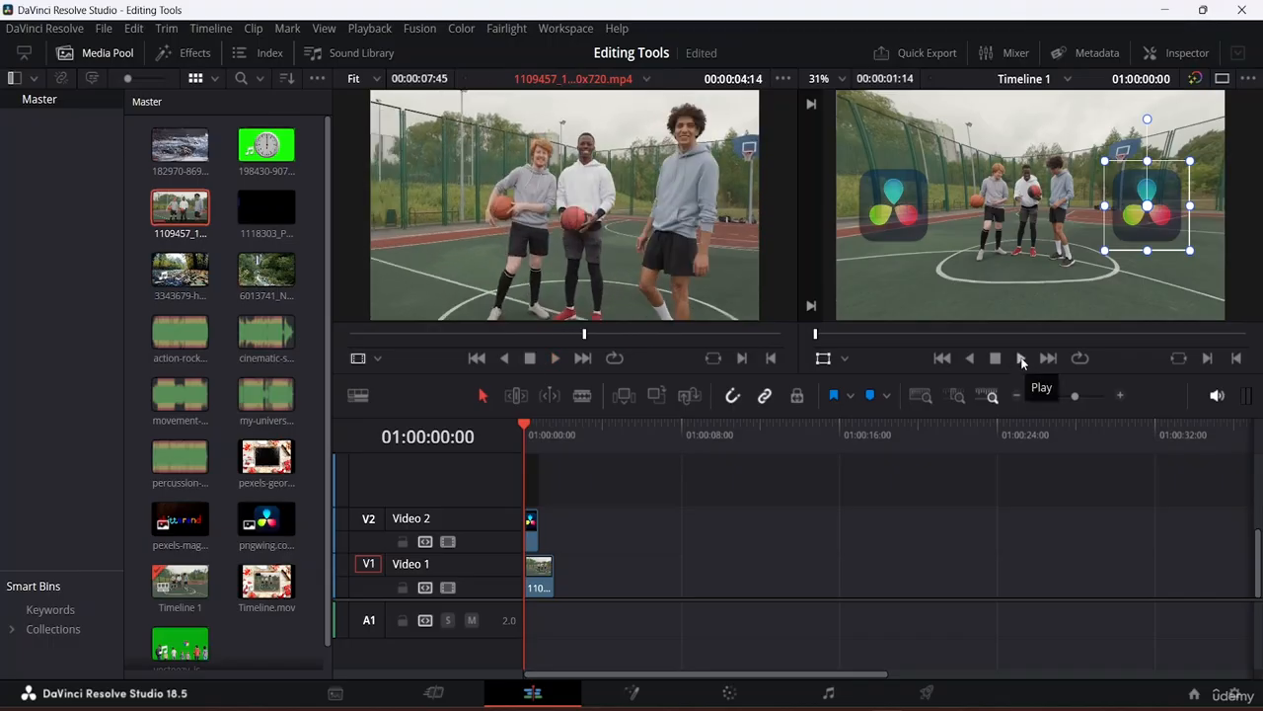
left_click(1022, 359)
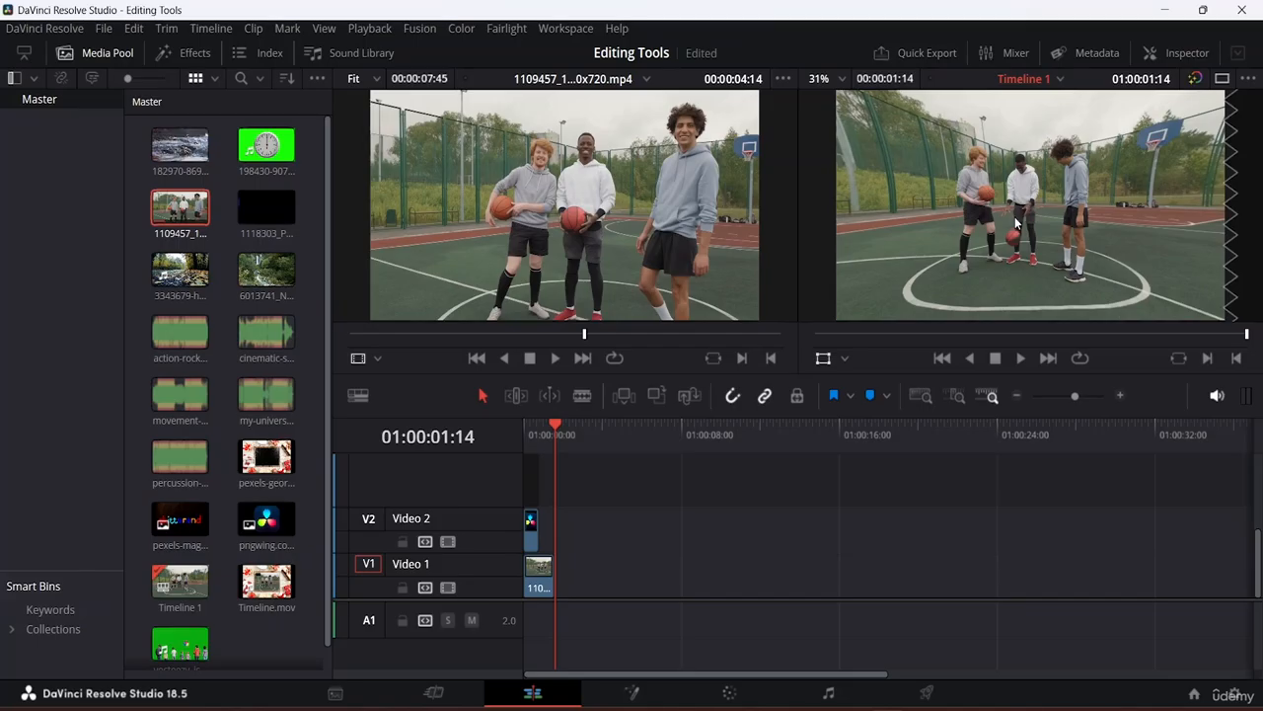